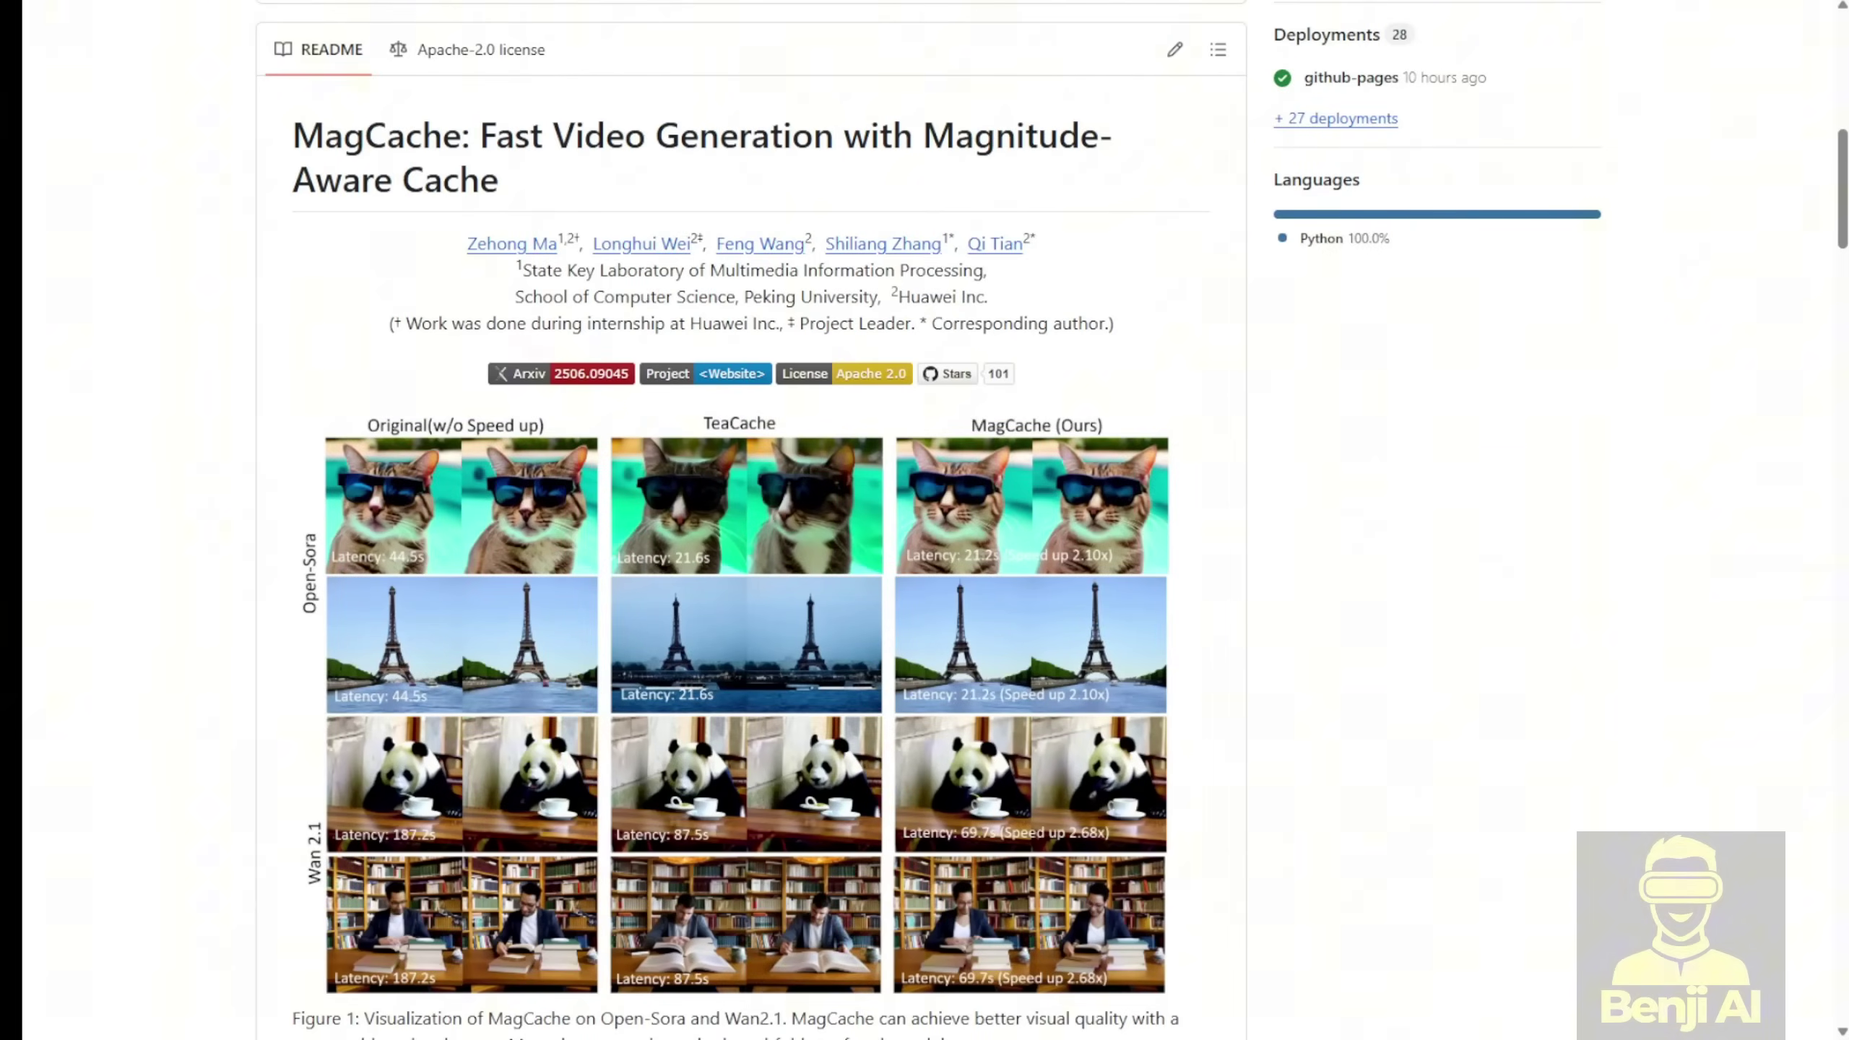
Step: Scroll through the MagCache README's figures and charts
scroll(925, 520, down, 2)
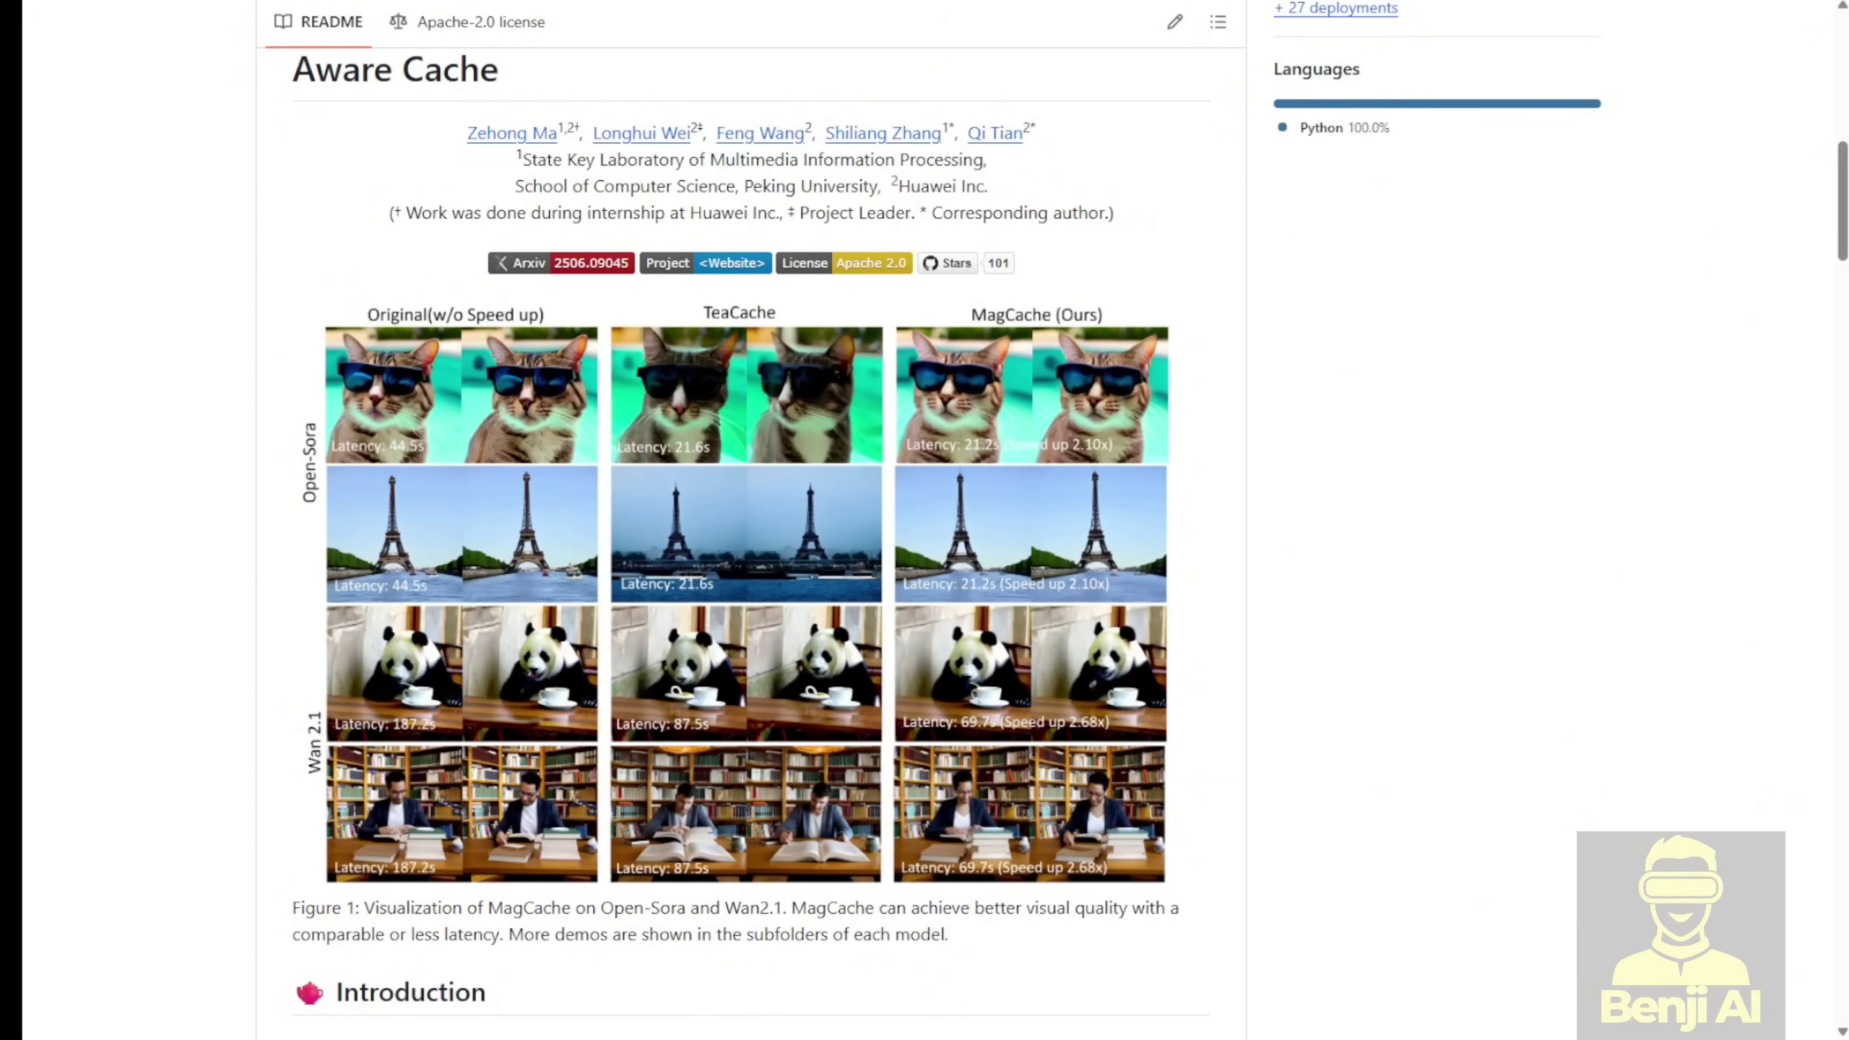
scroll(749, 520, up, 3)
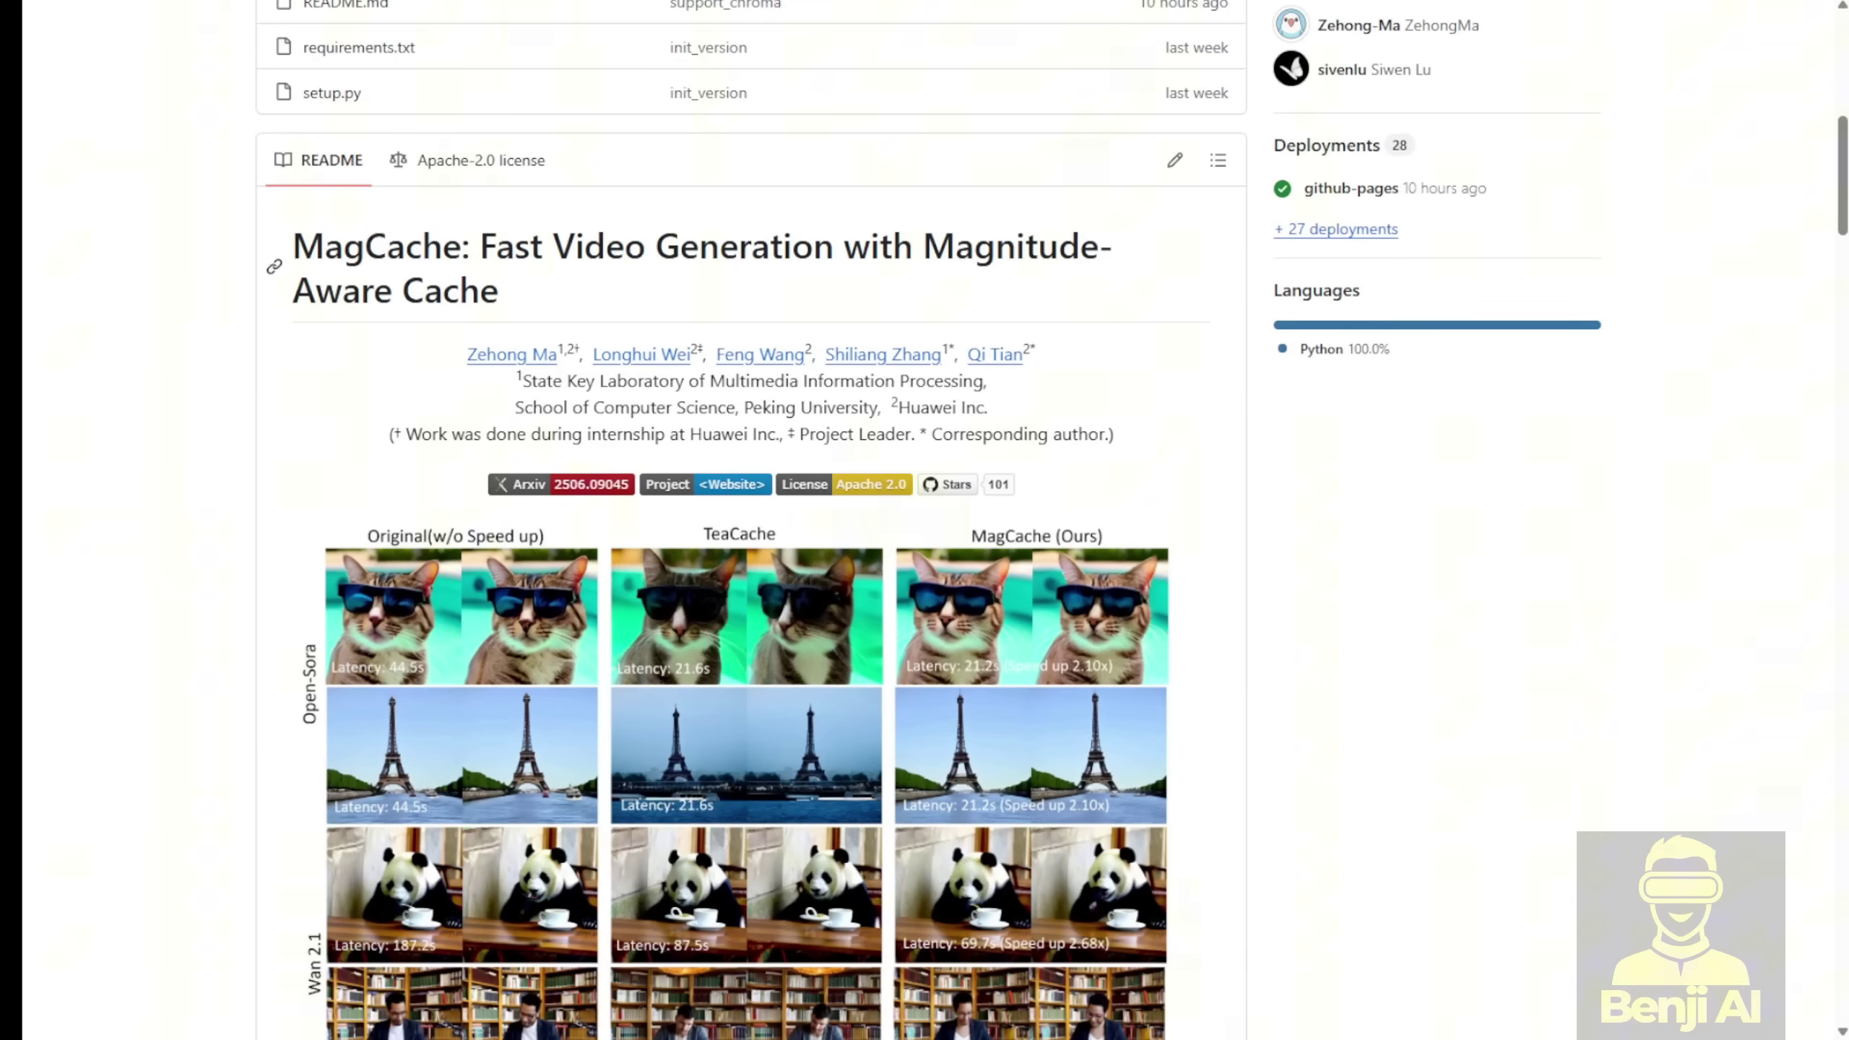
scroll(749, 520, down, 3)
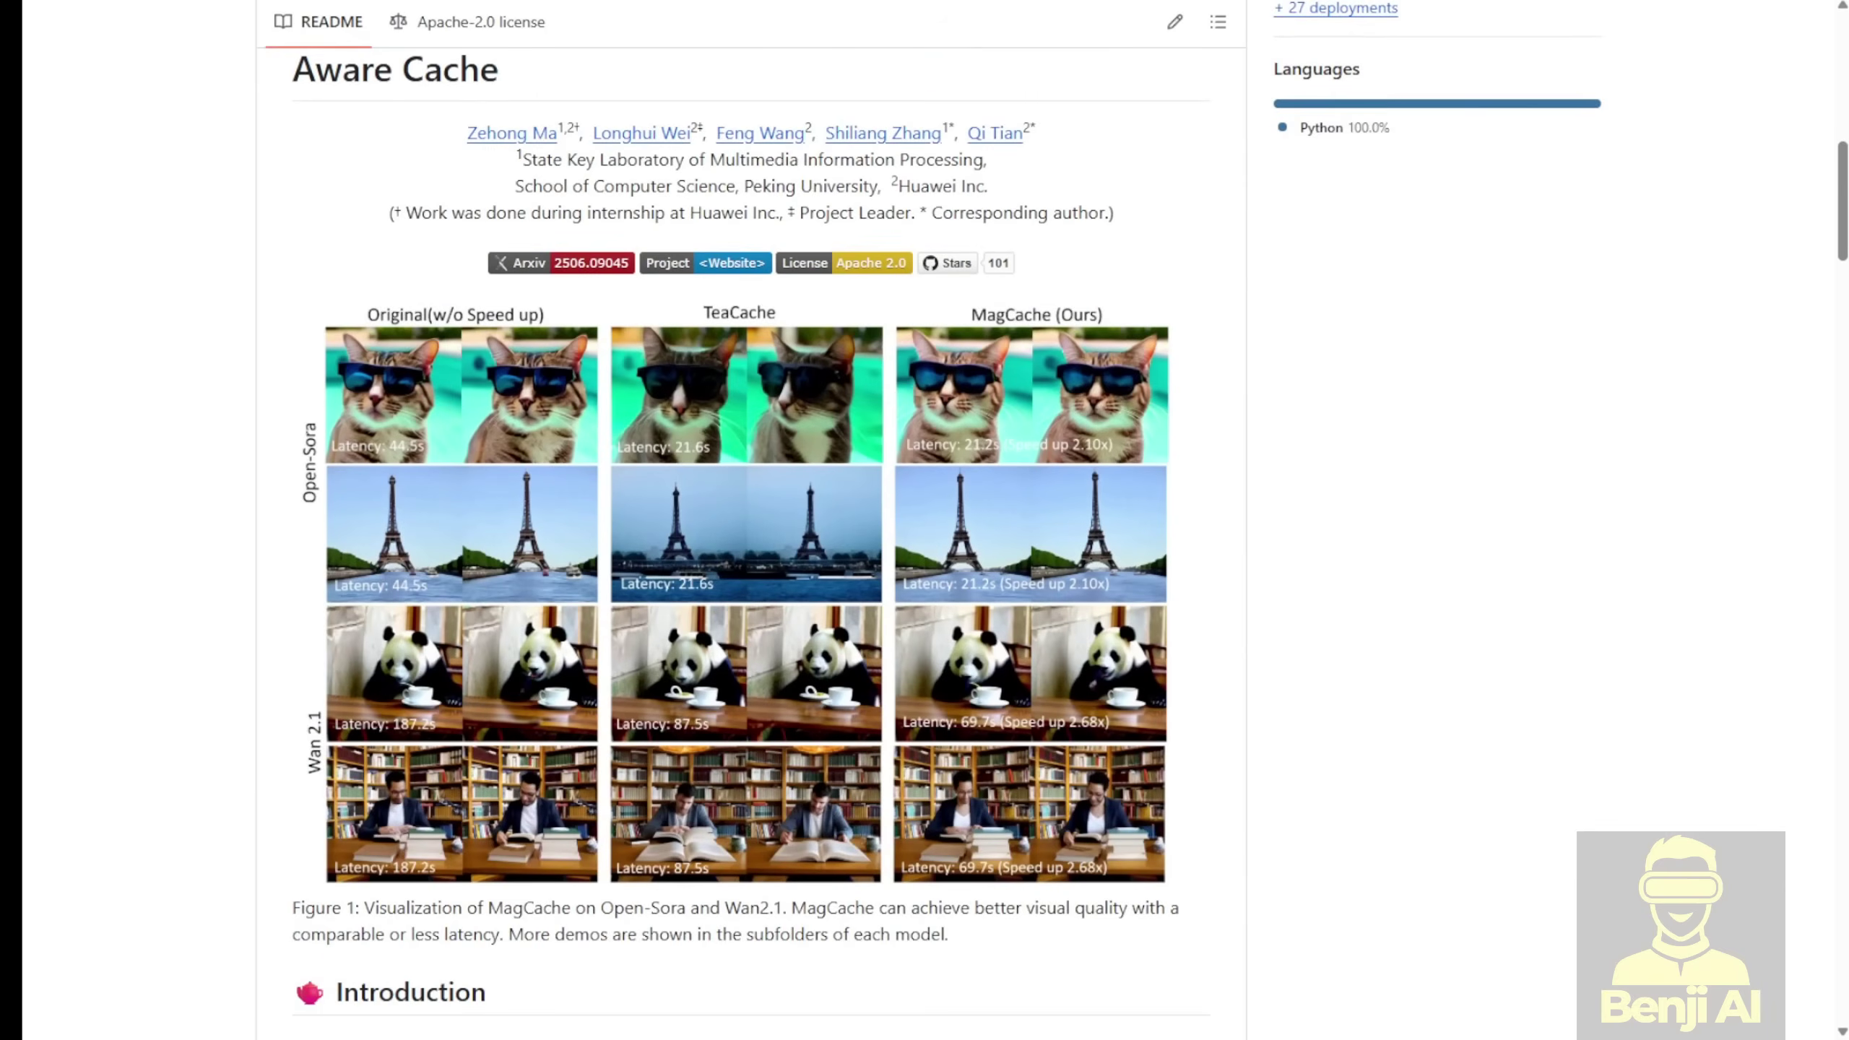
scroll(749, 520, down, 4)
scroll(751, 543, down, 3)
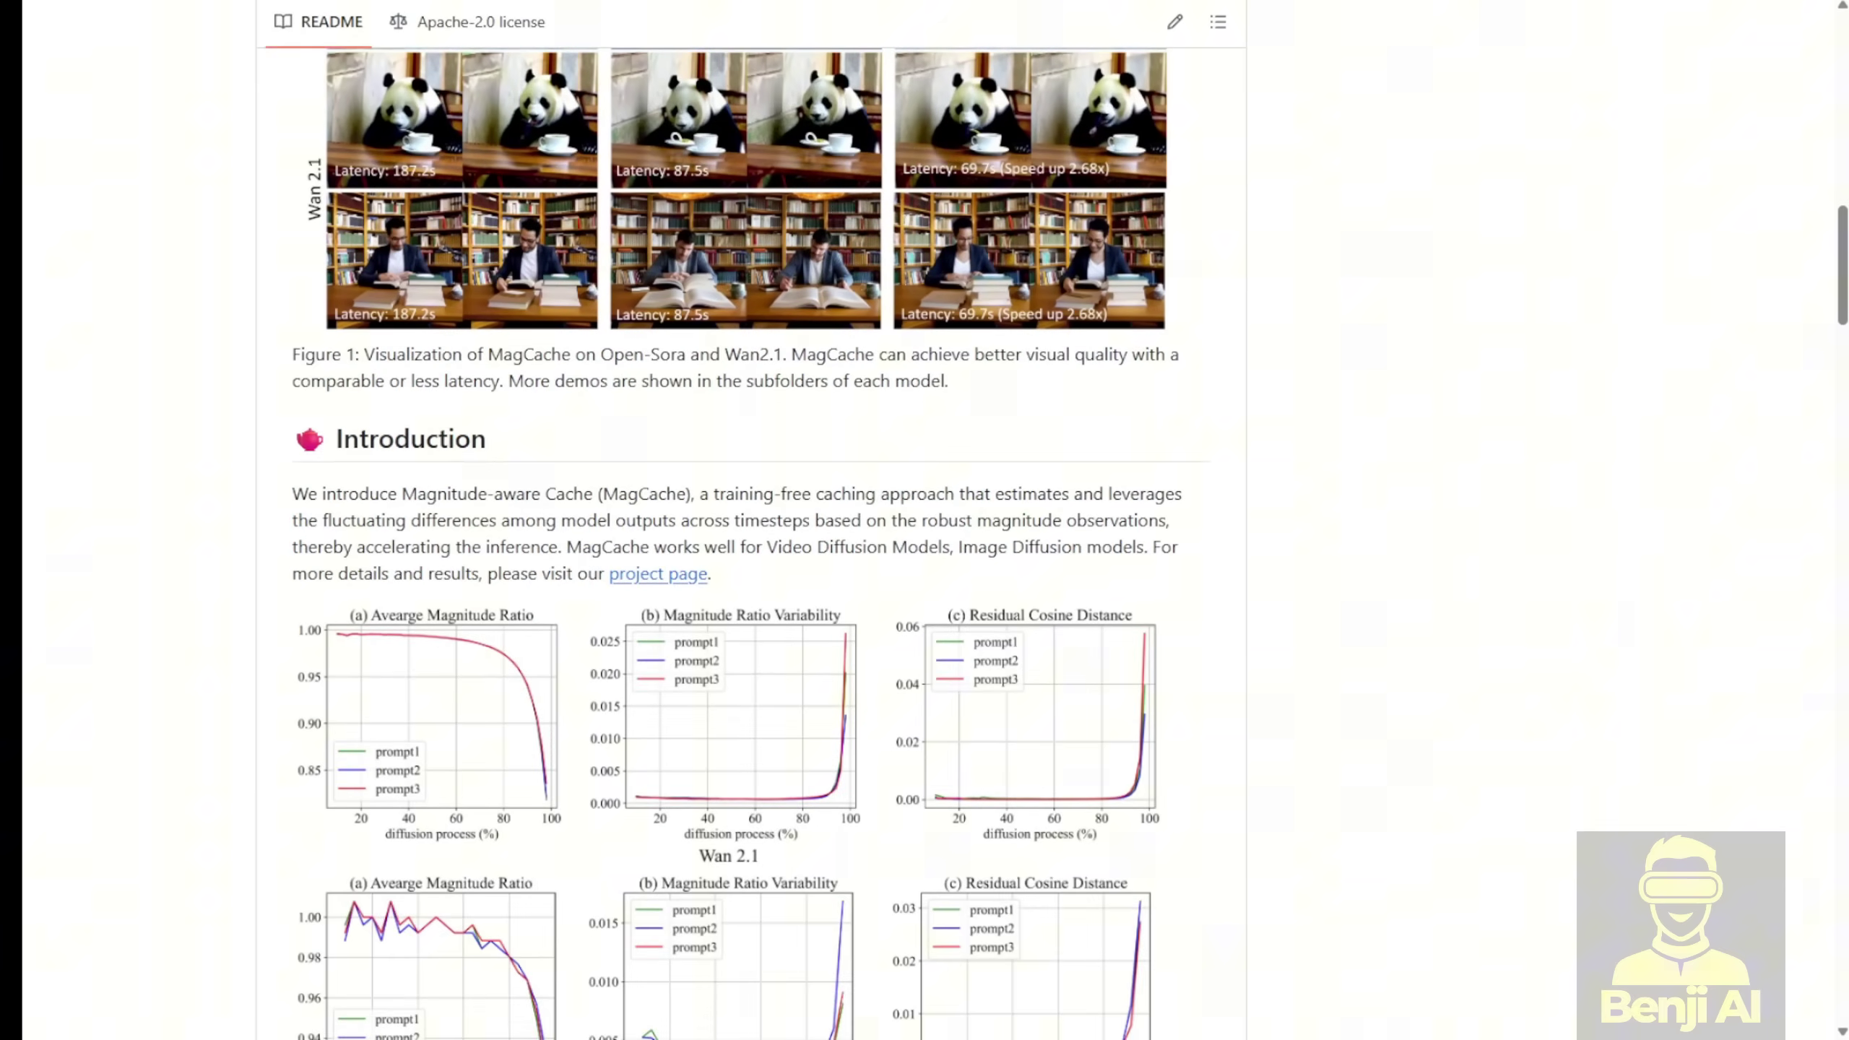
scroll(749, 520, up, 3)
scroll(749, 520, up, 3)
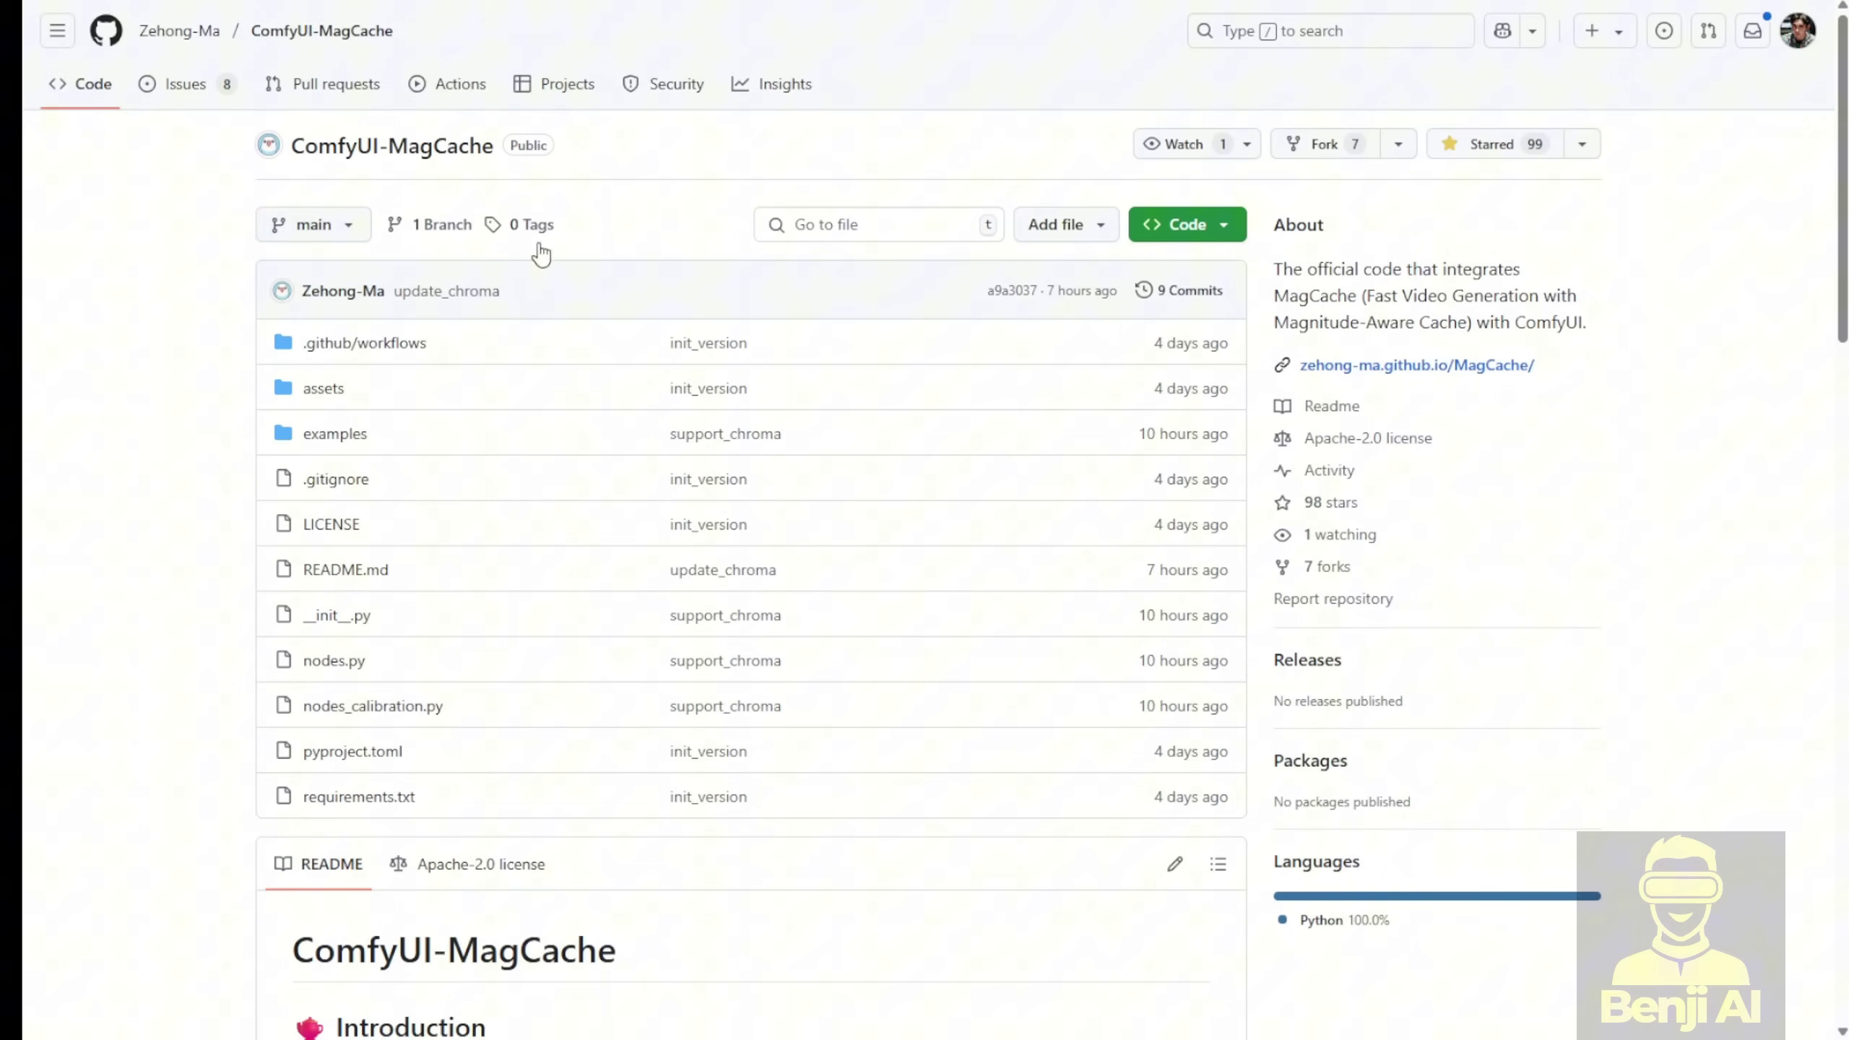
Step: Select 'Wan2.1 T2V&I2V' in the README's 2025/6/10 Latest News line
scroll(598, 419, down, 9)
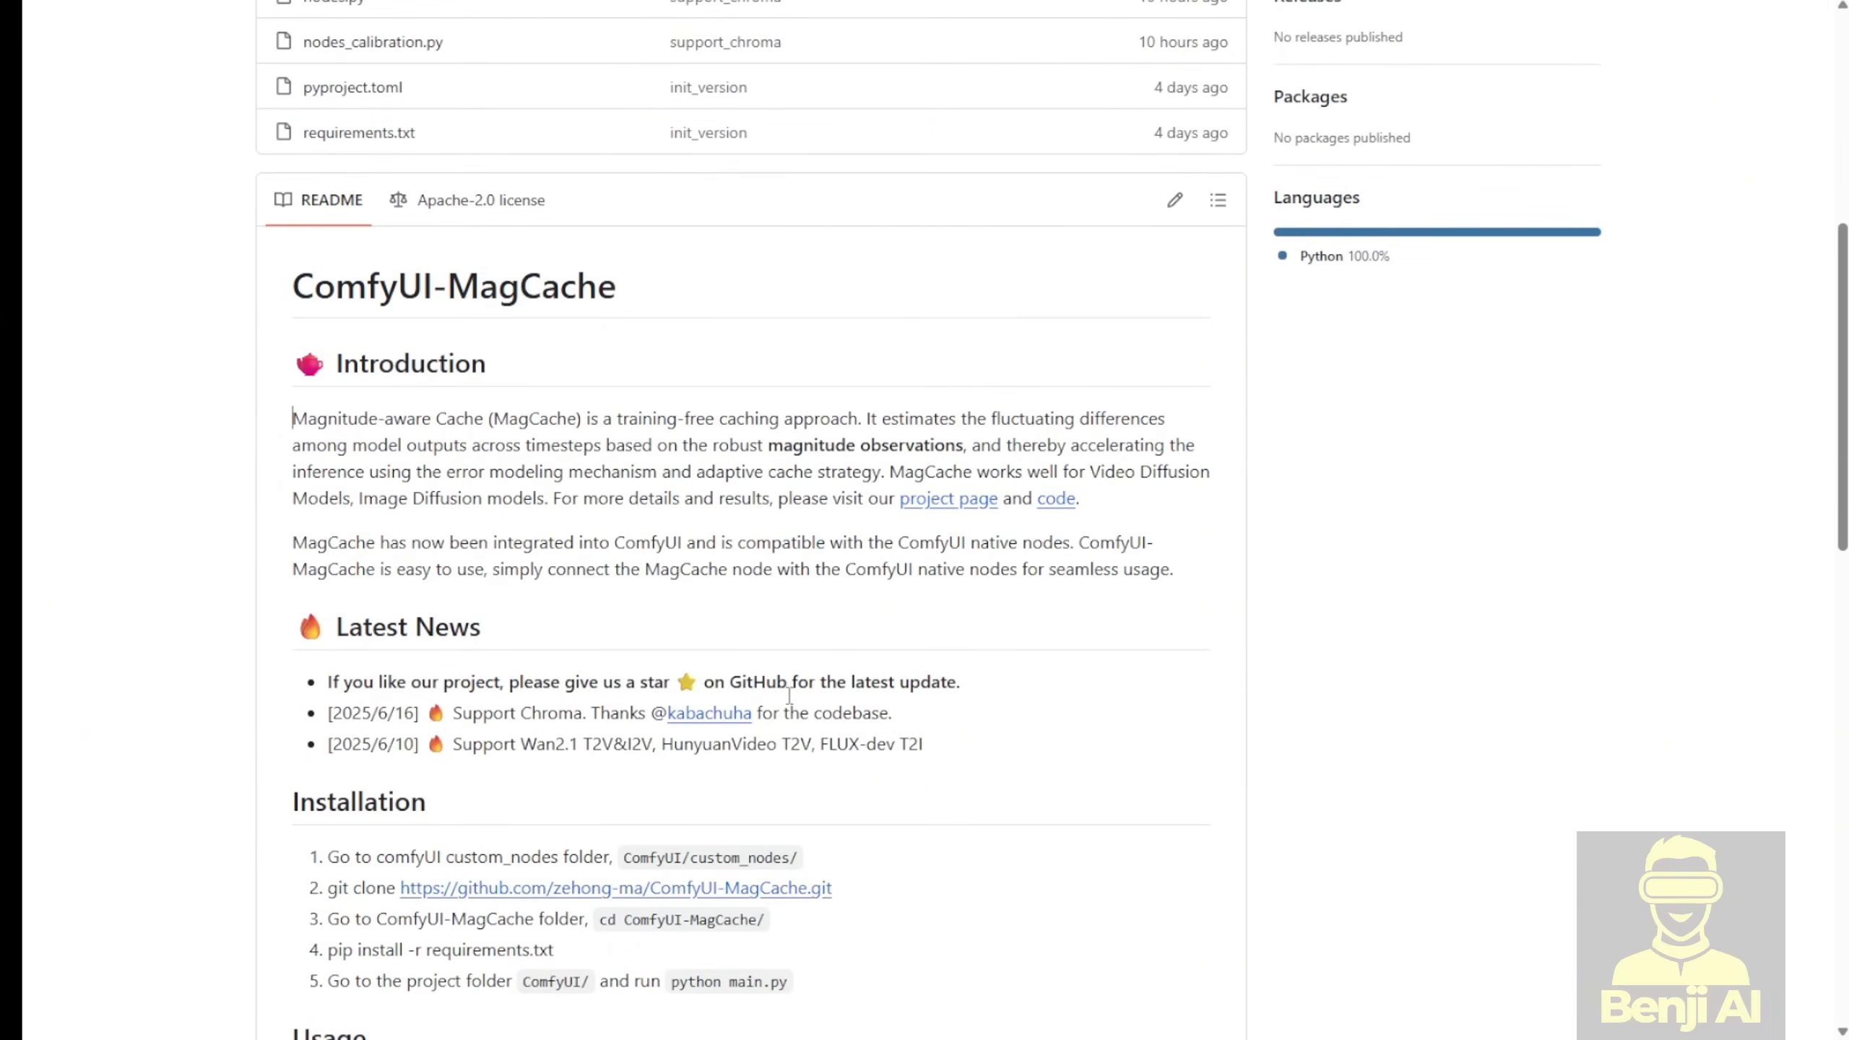
scroll(789, 706, down, 1)
scroll(763, 756, down, 2)
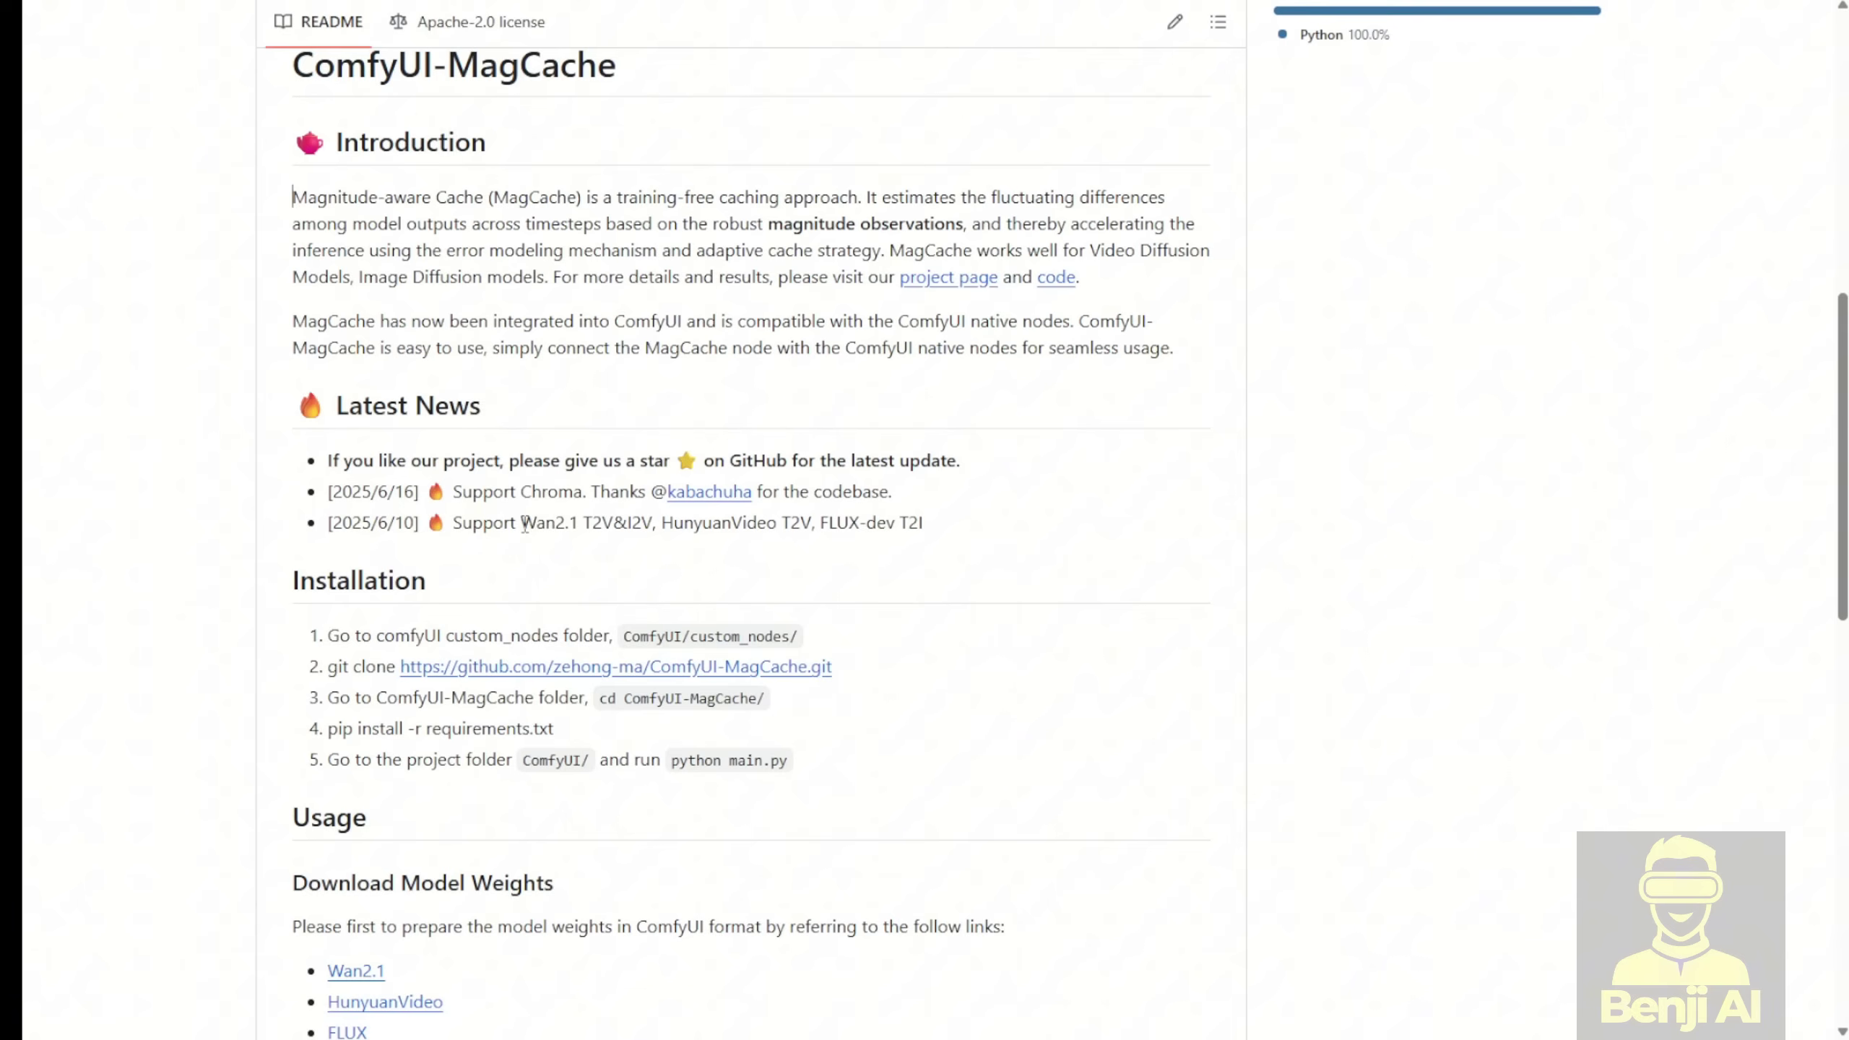
drag(521, 524, 623, 530)
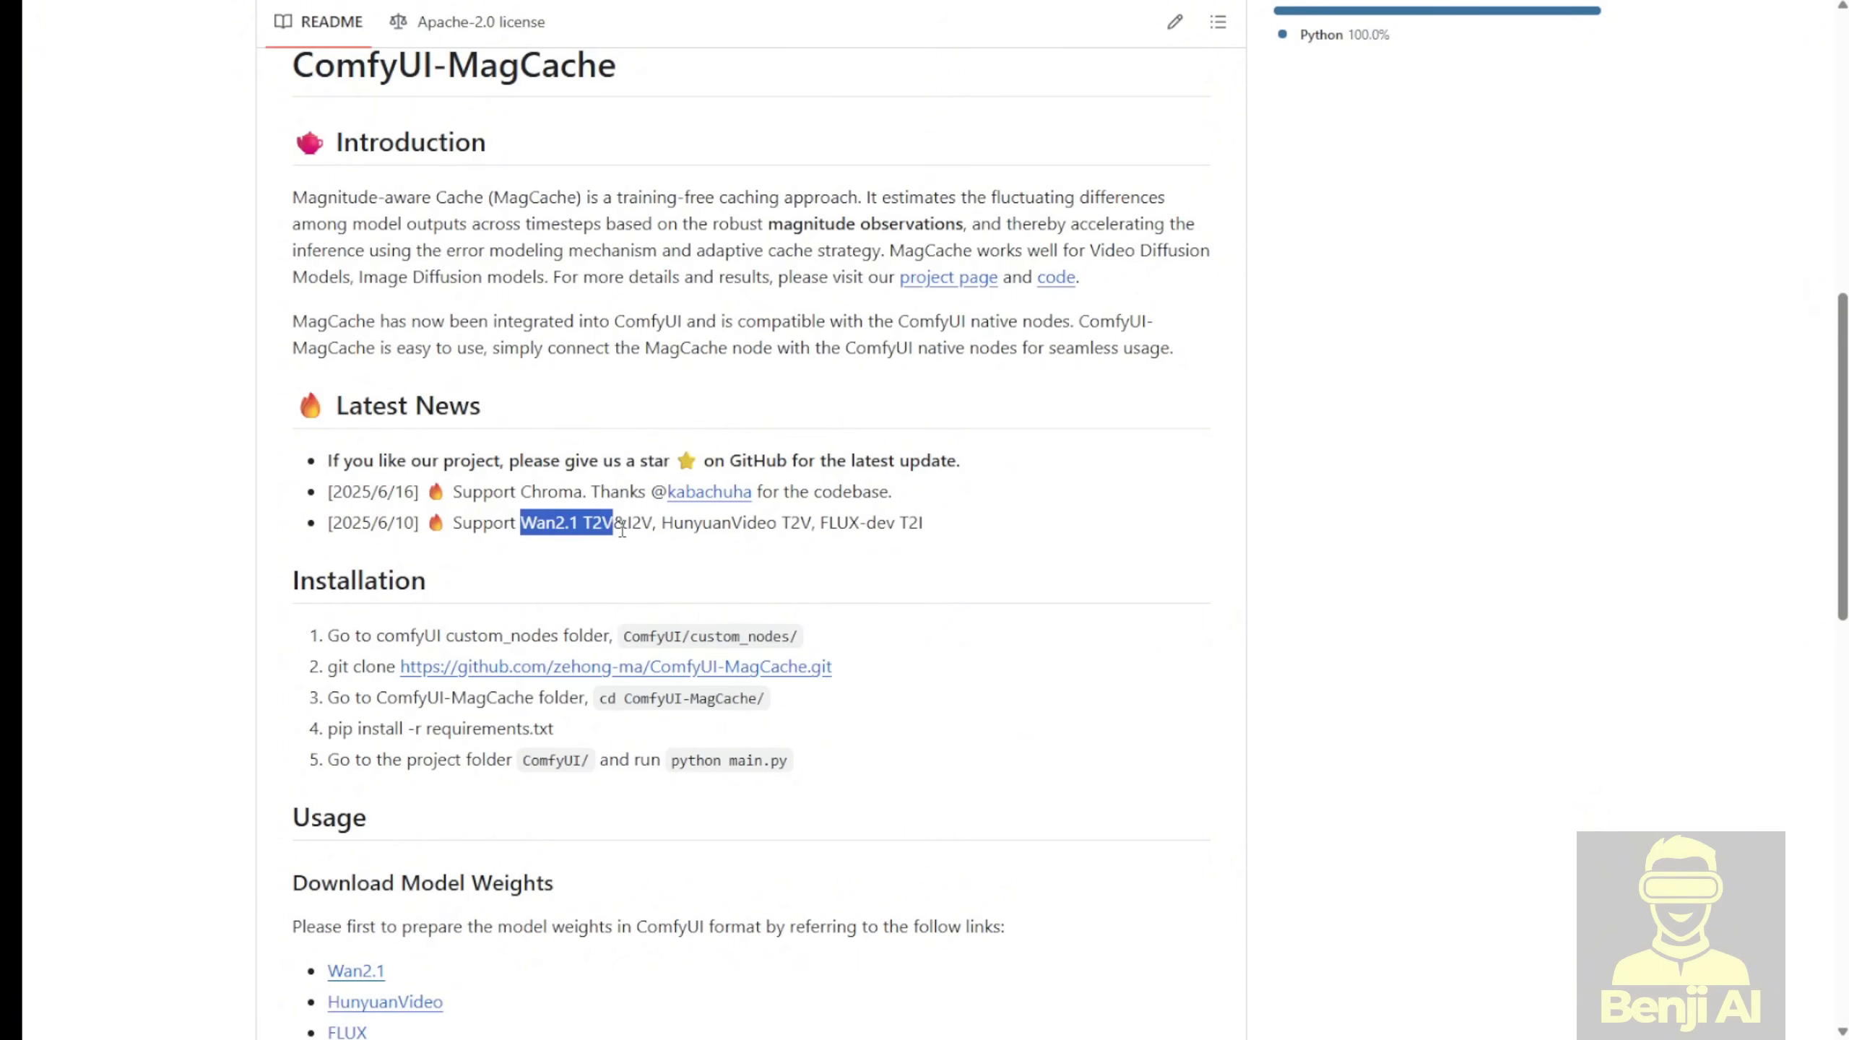
drag(623, 529, 655, 524)
scroll(887, 495, down, 10)
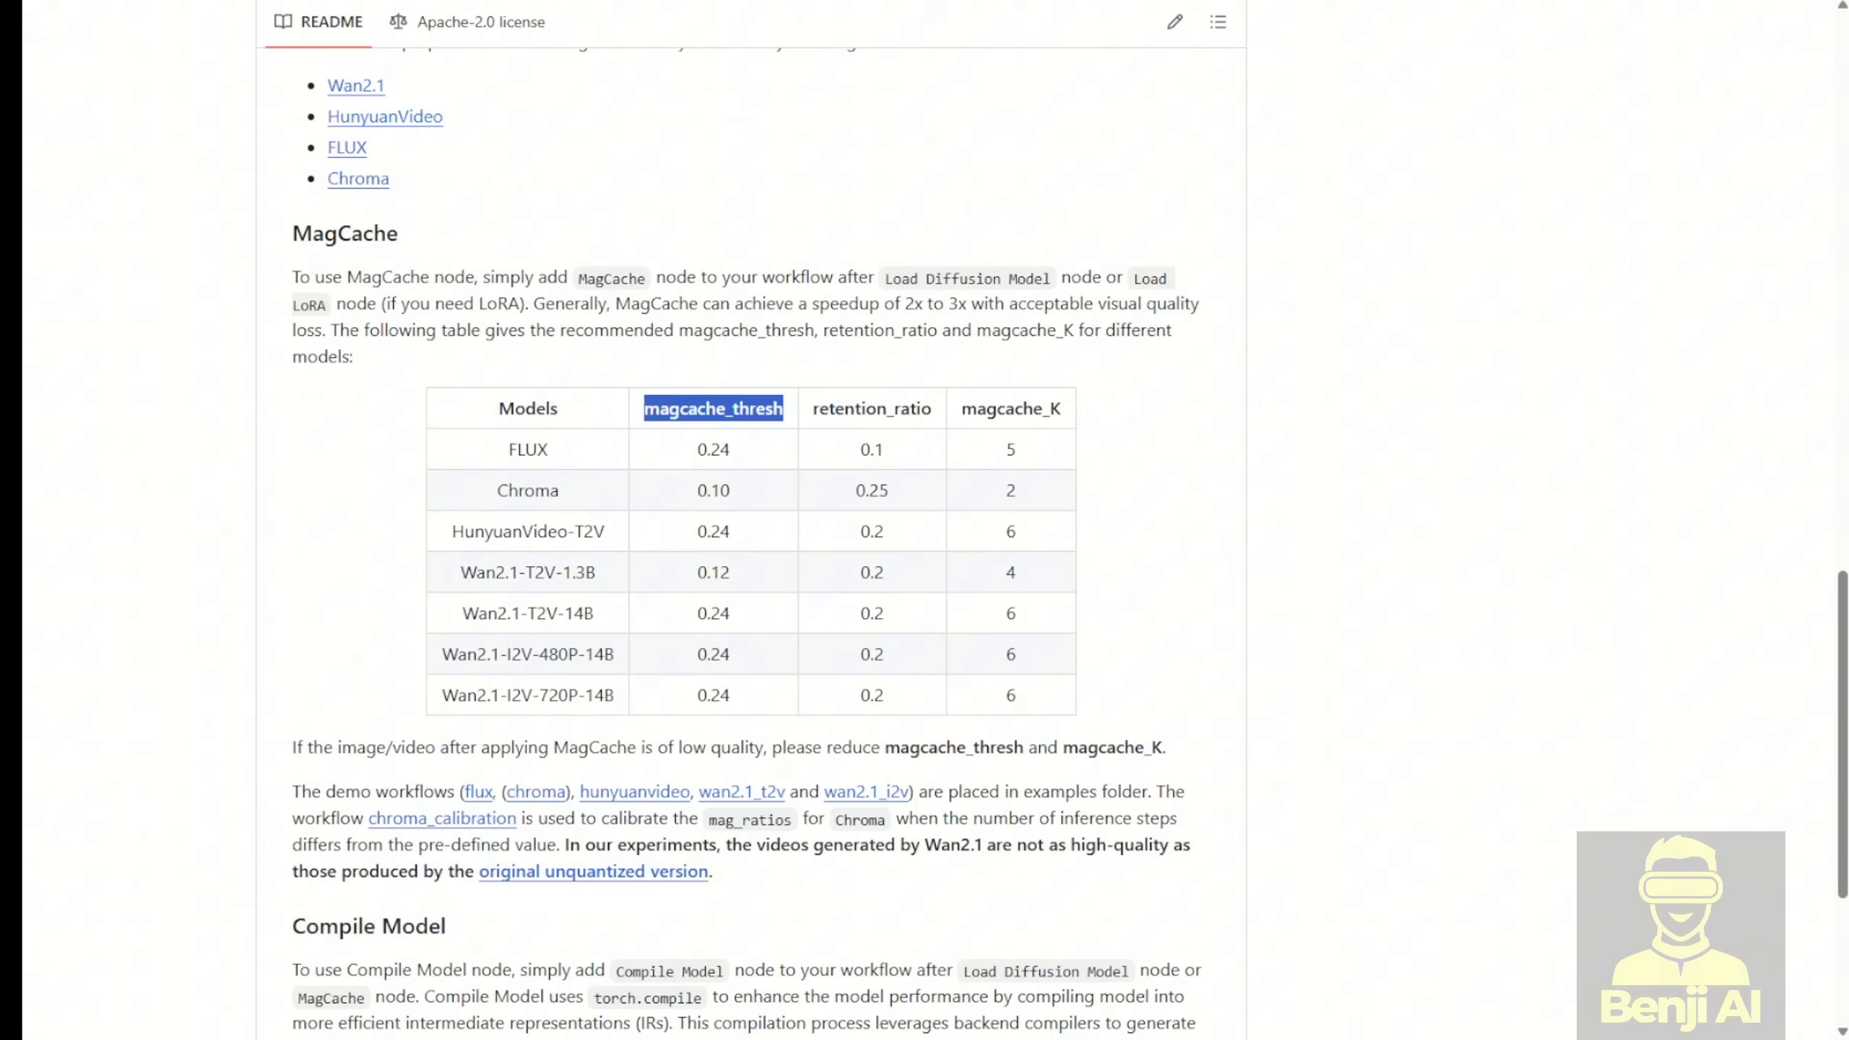
click(791, 423)
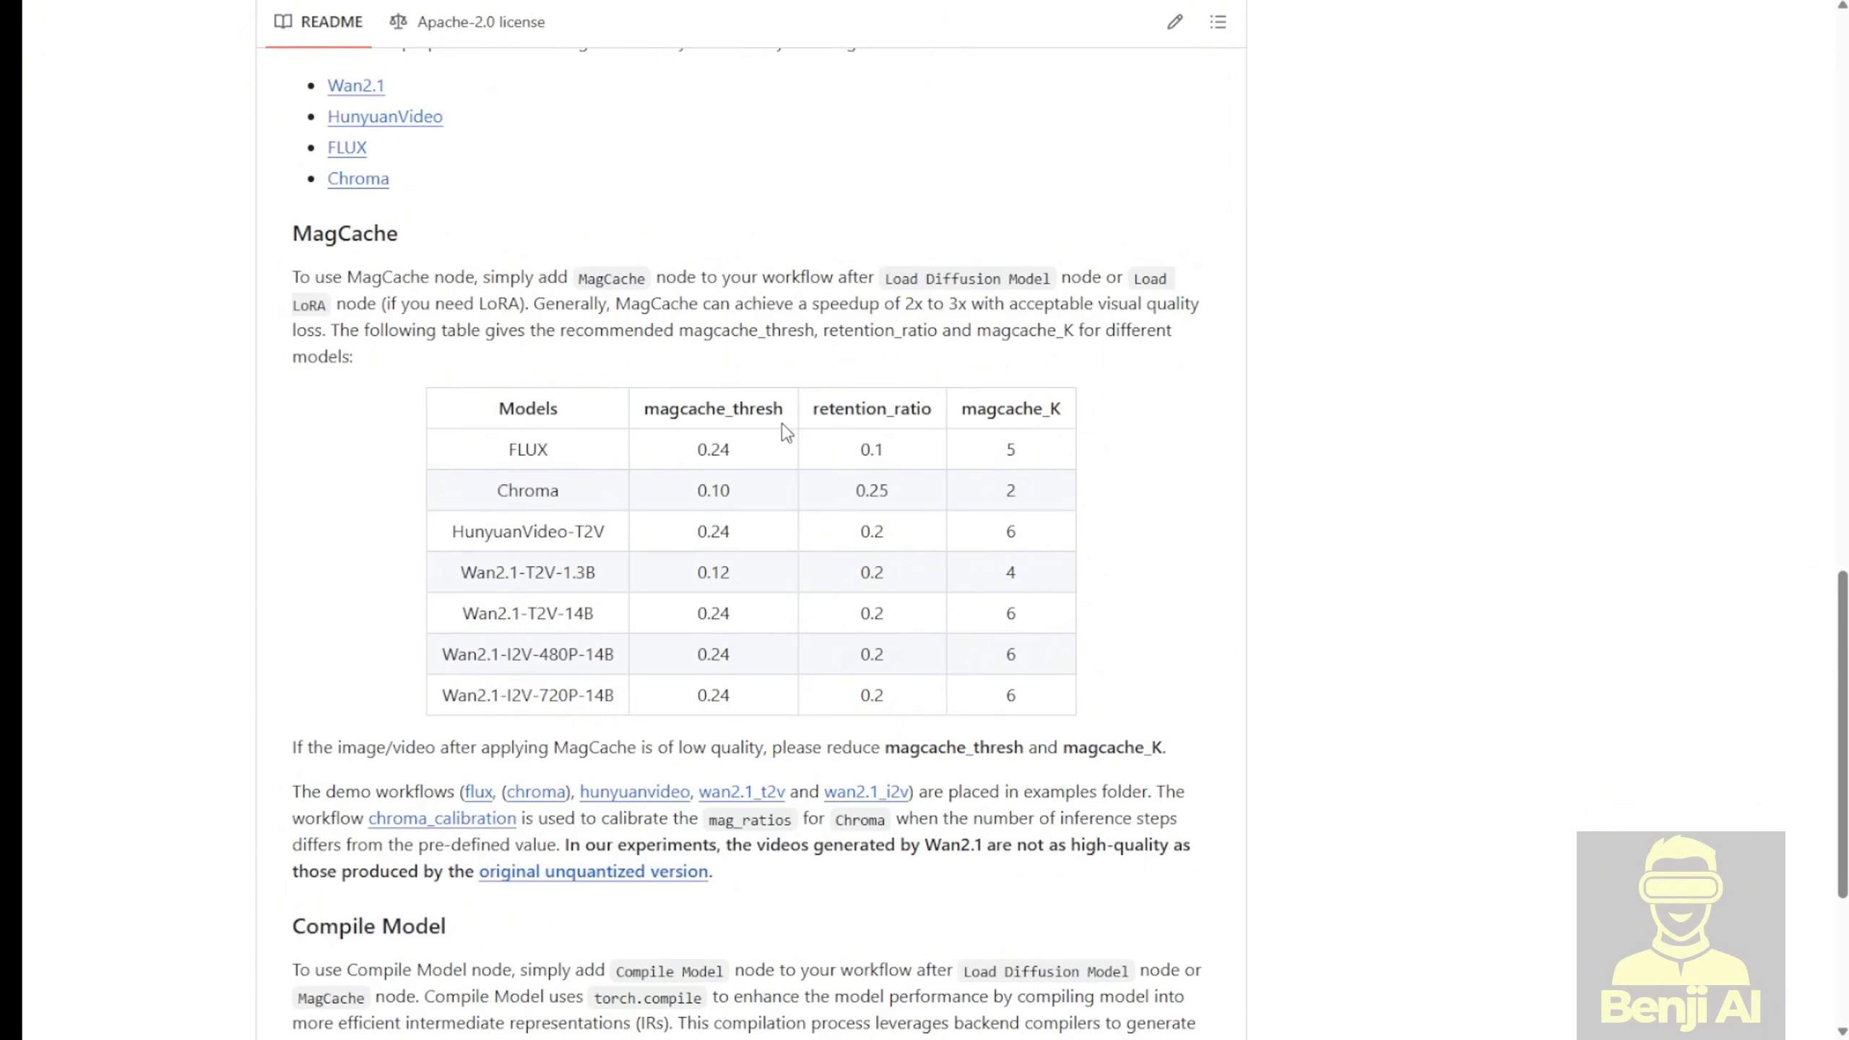
double_click(704, 451)
scroll(394, 429, up, 3)
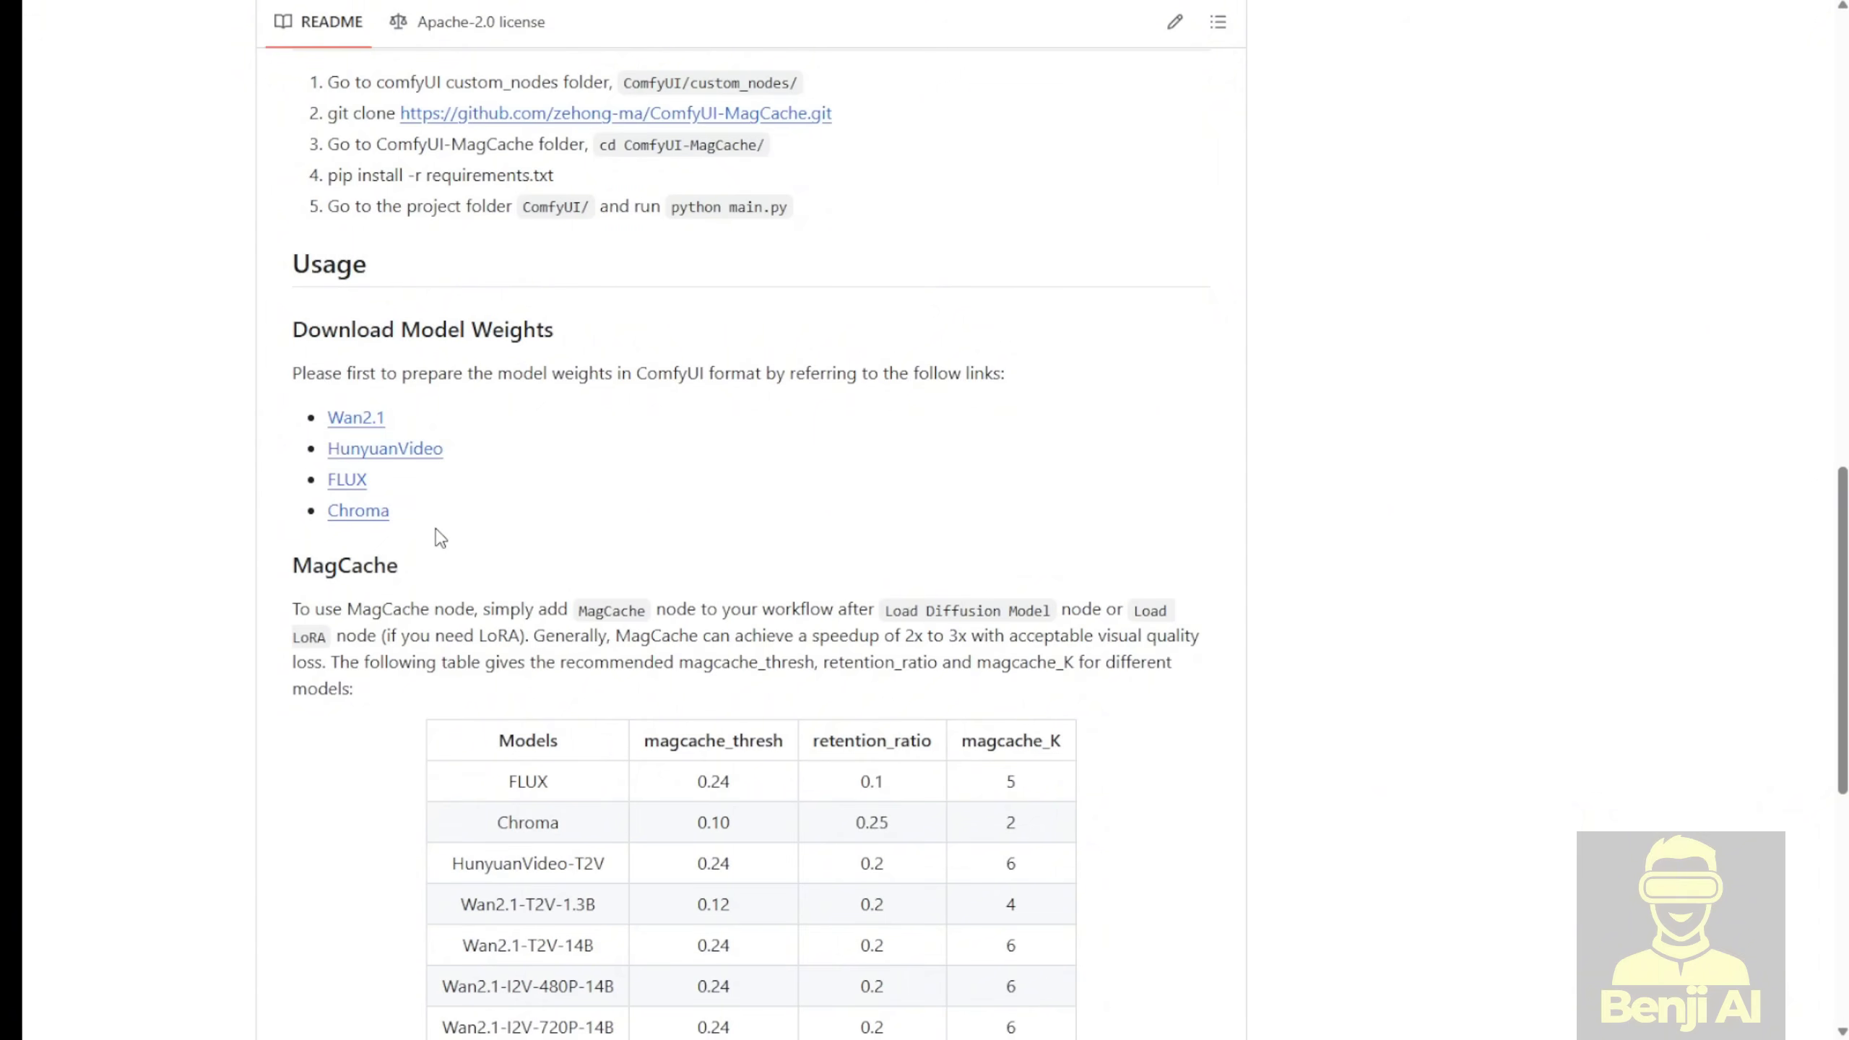
scroll(628, 619, up, 5)
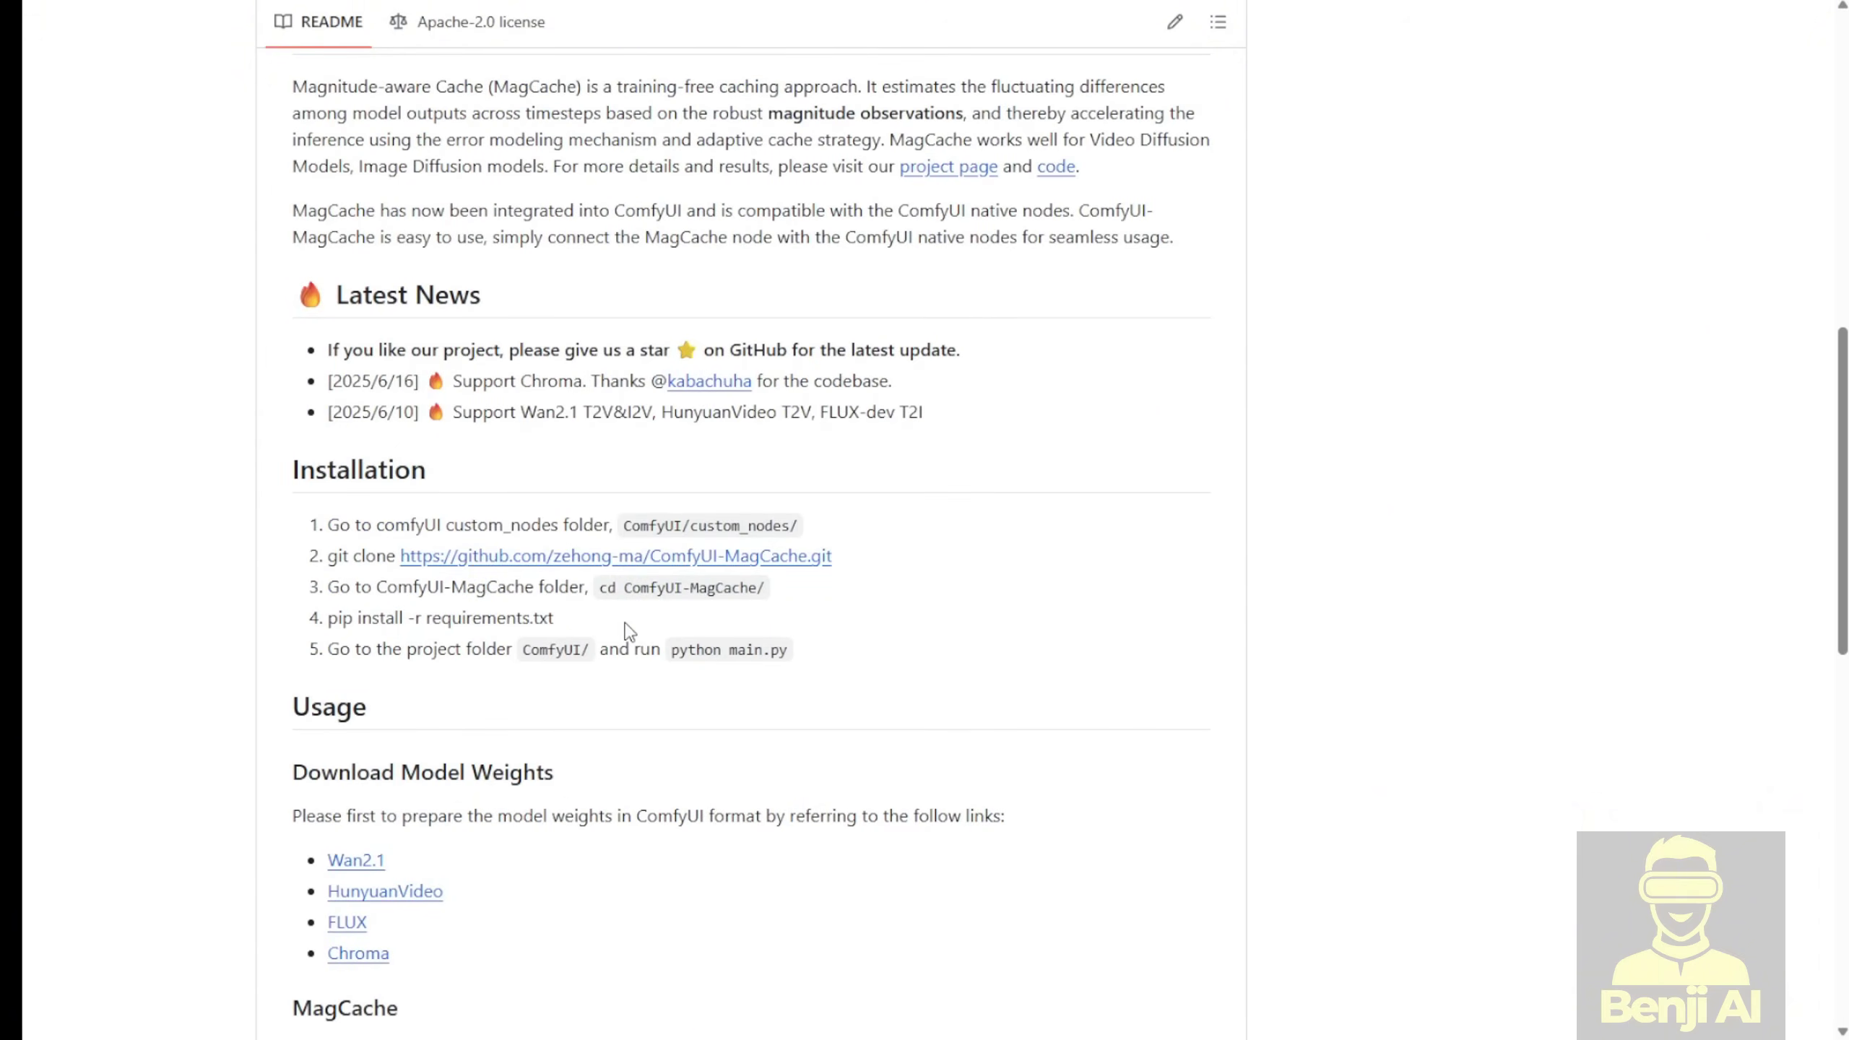
mouse_move(798, 650)
mouse_down()
mouse_move(455, 587)
mouse_move(313, 528)
mouse_up()
click(652, 660)
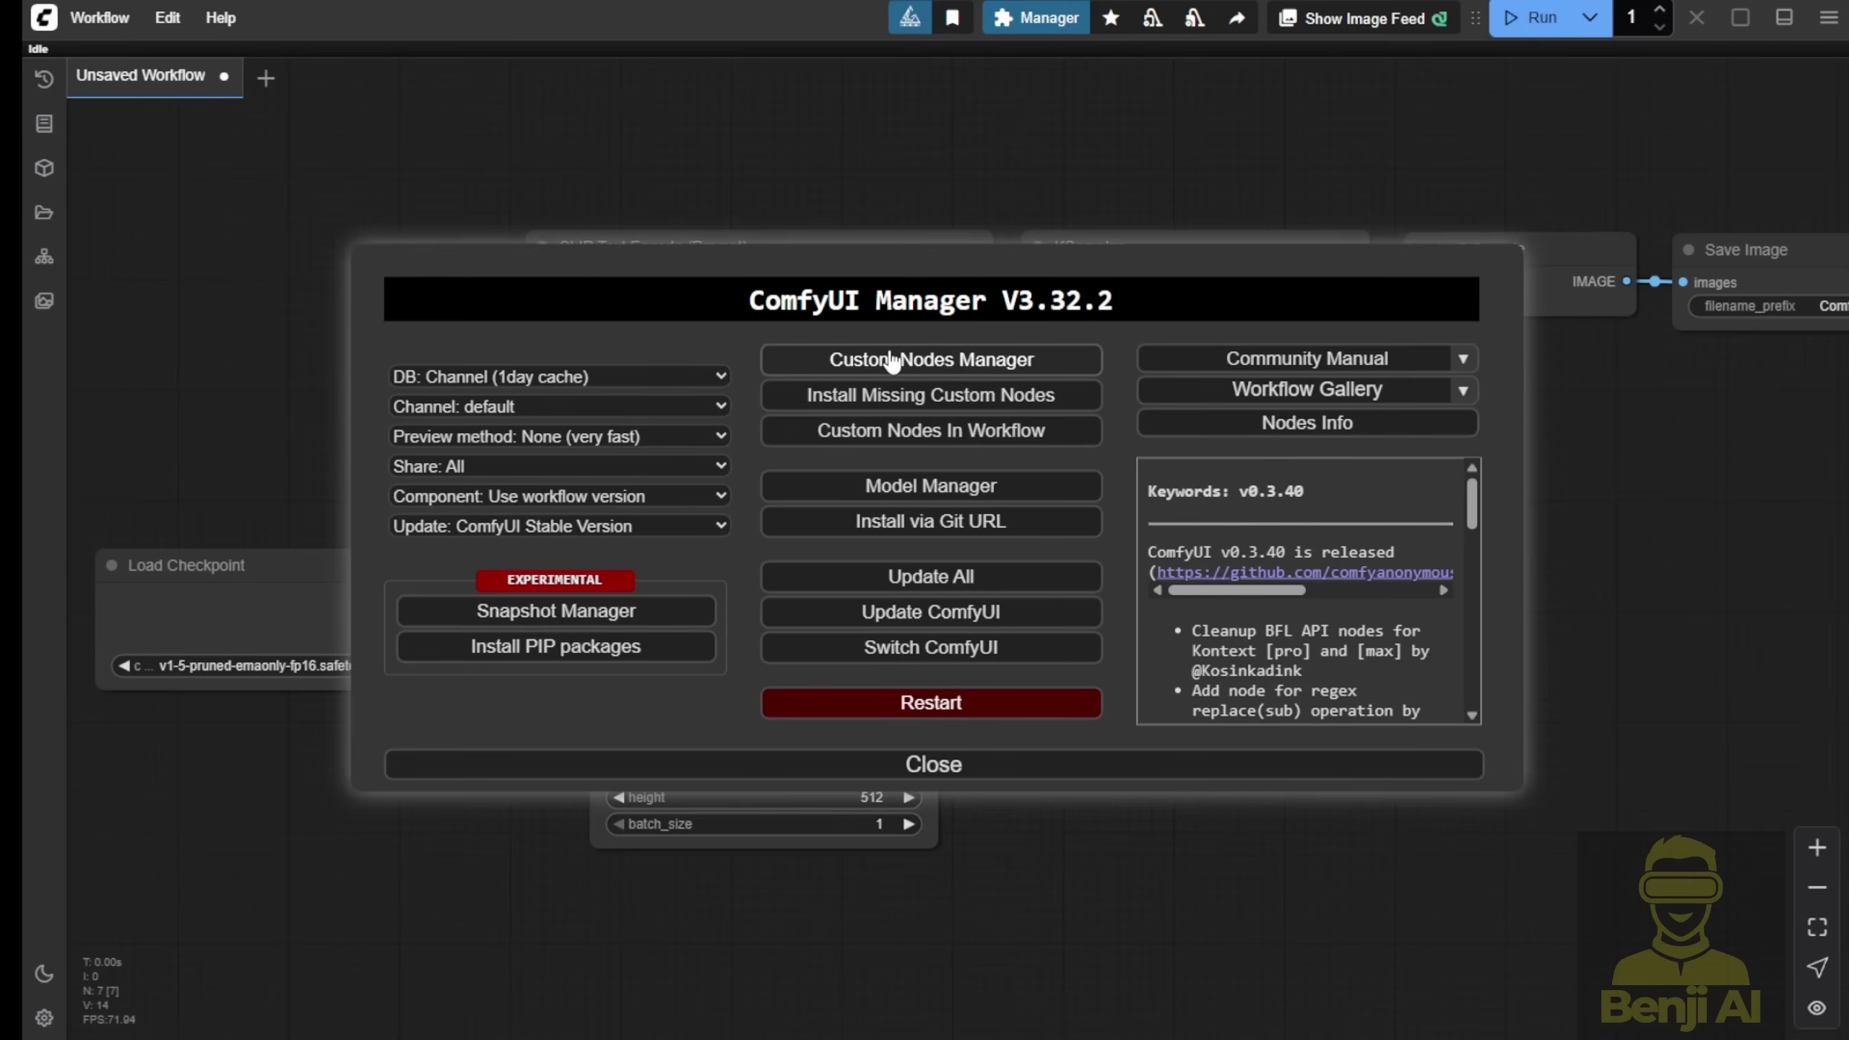
Step: Find 'ComfyUI-MagCache' in the Custom Nodes Manager, install it, and close the manager
click(888, 352)
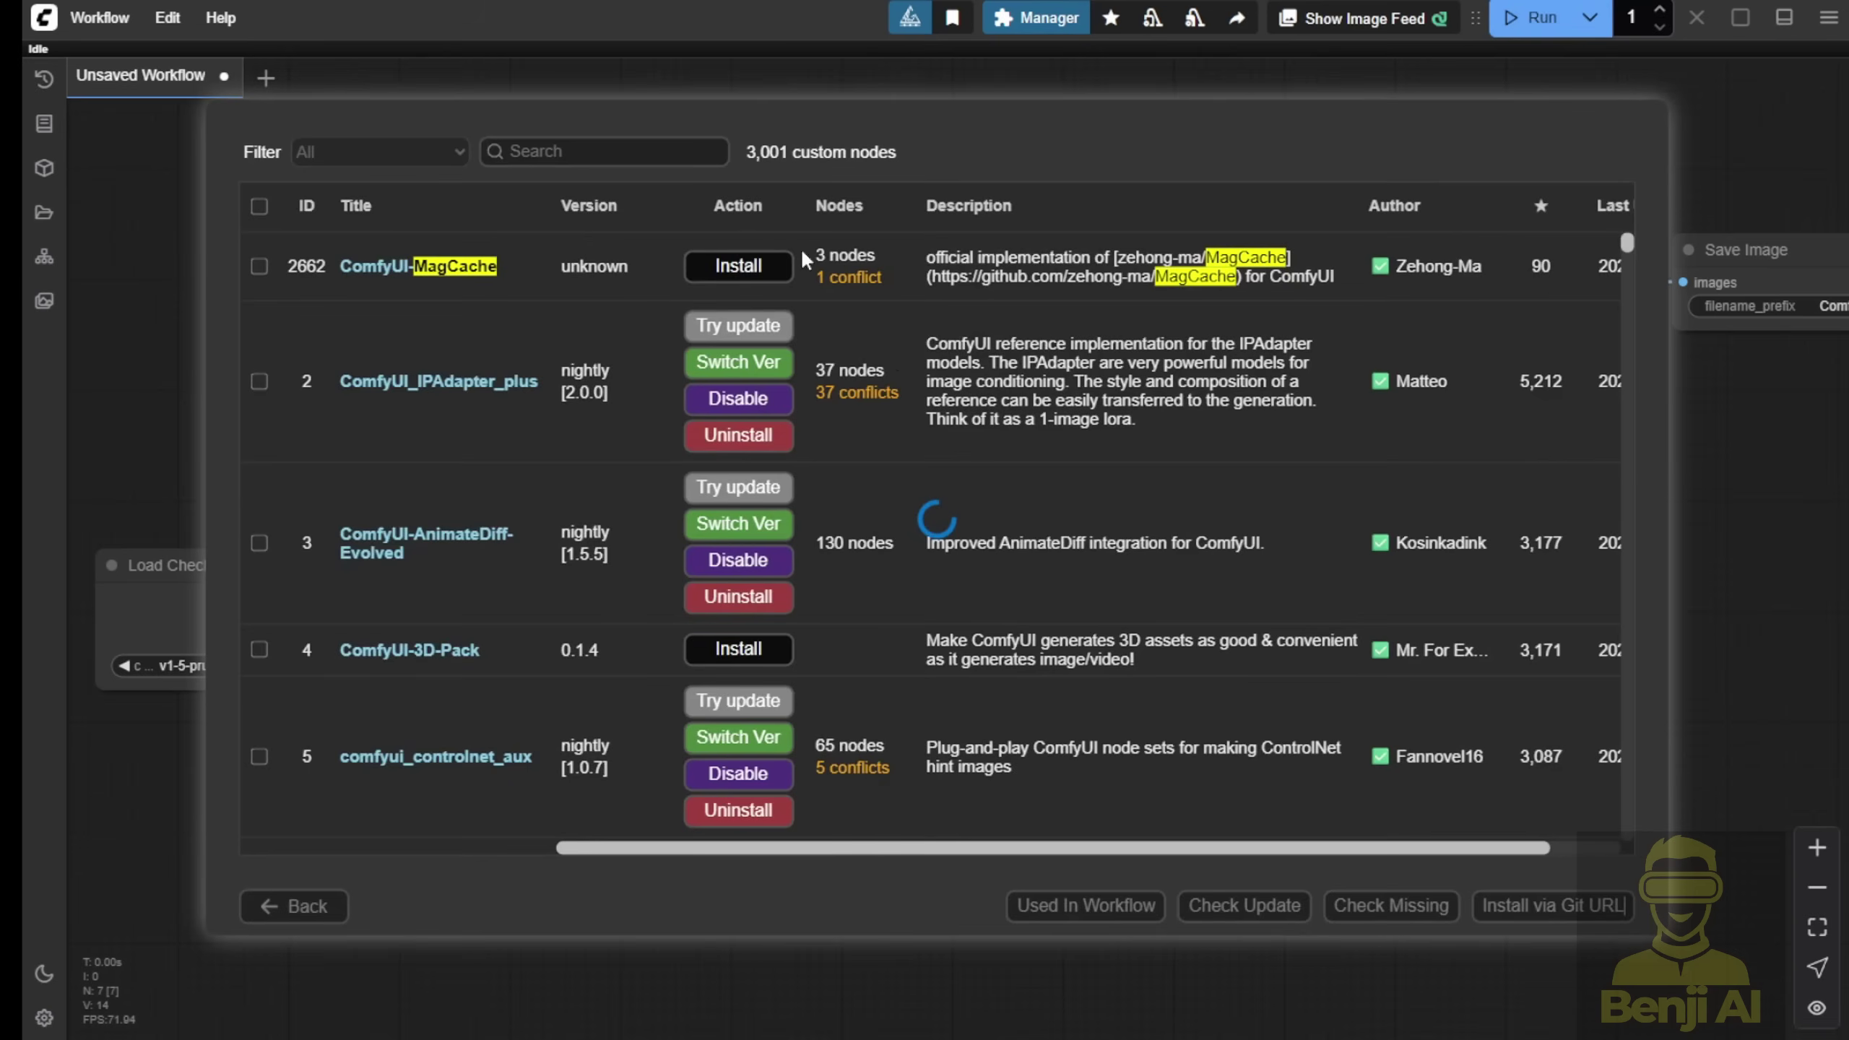
click(618, 154)
text(ComfyUI-MagCache)
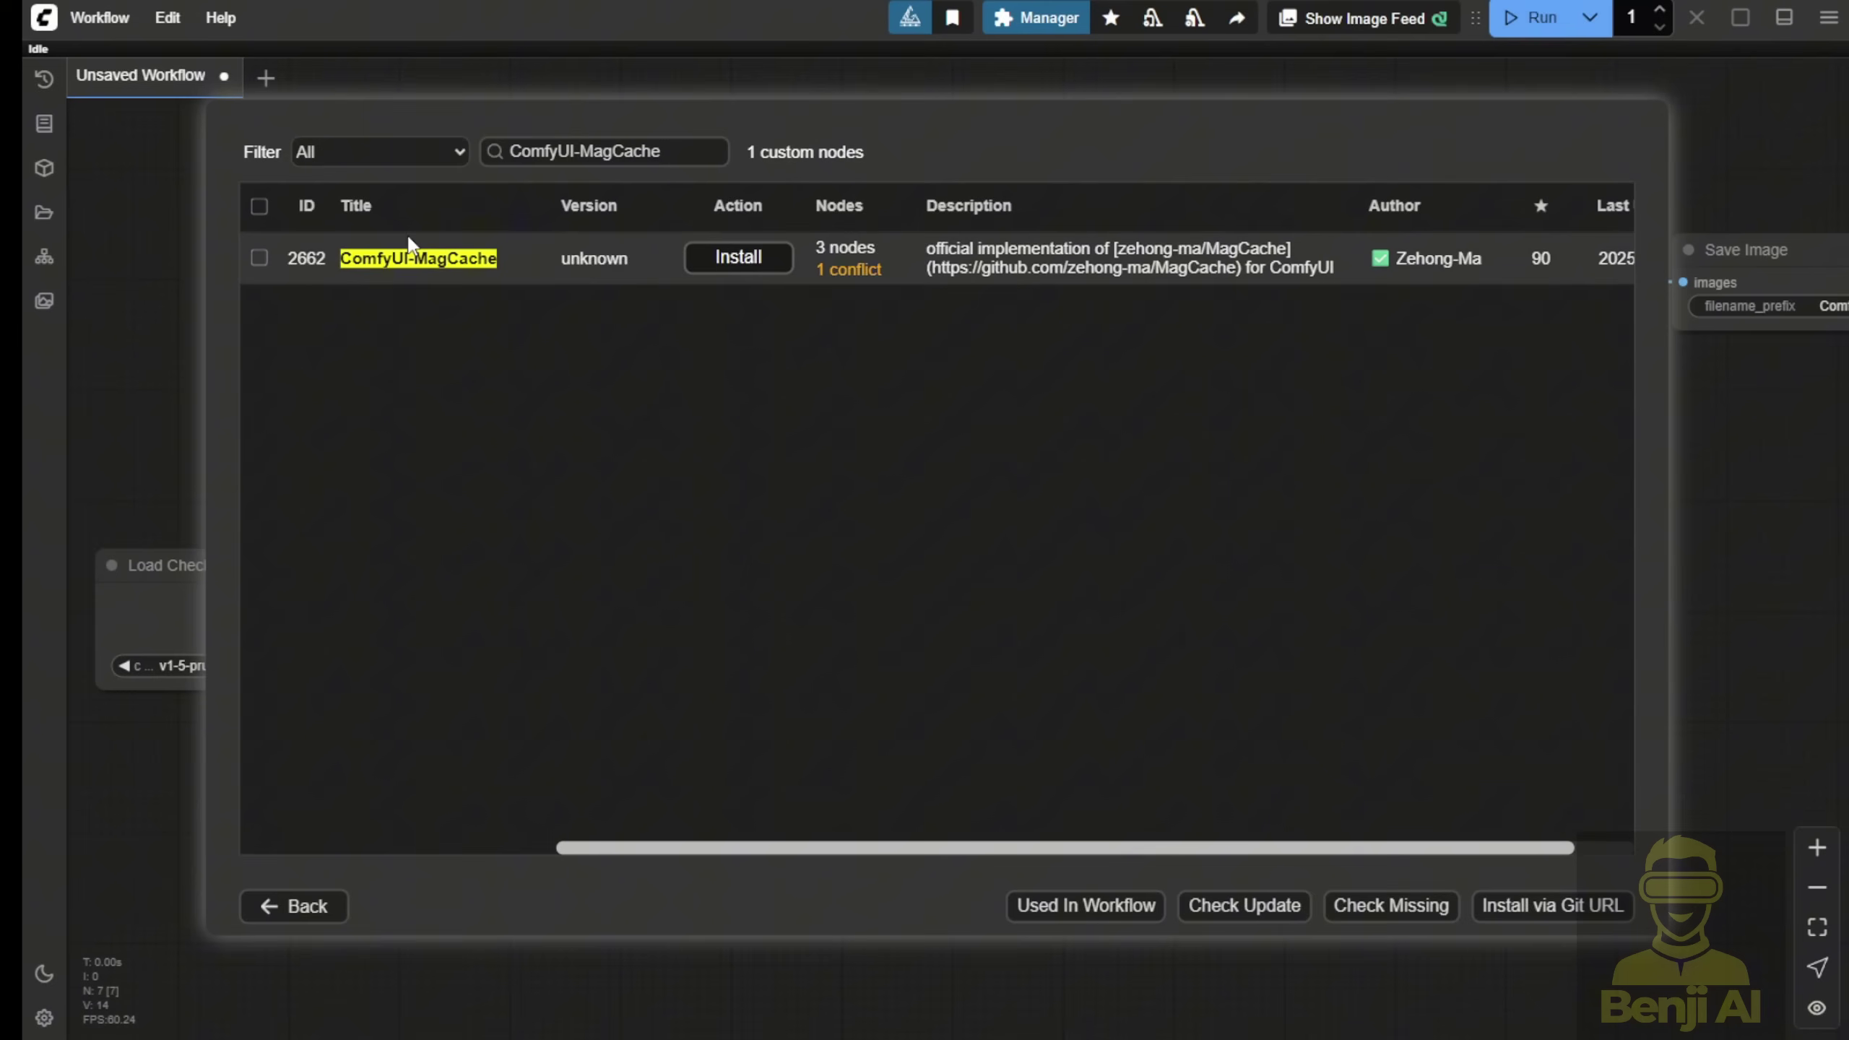
click(740, 259)
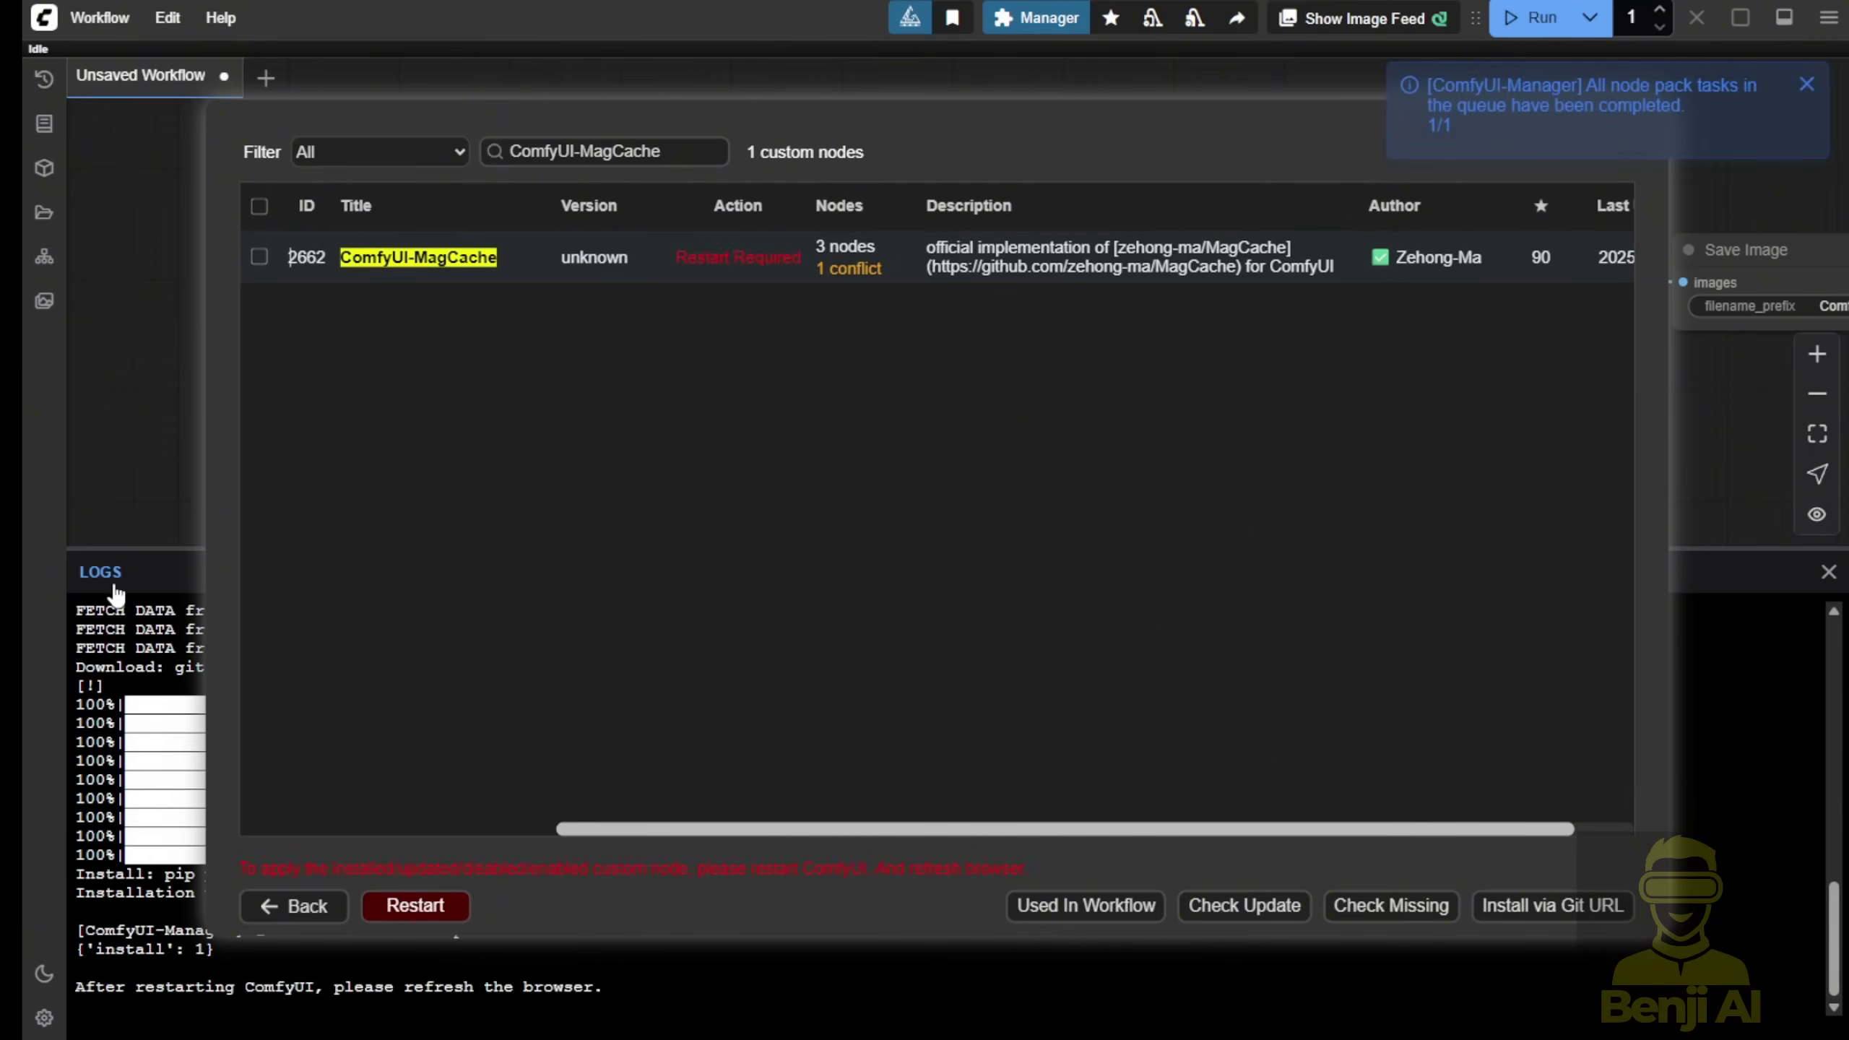
click(300, 908)
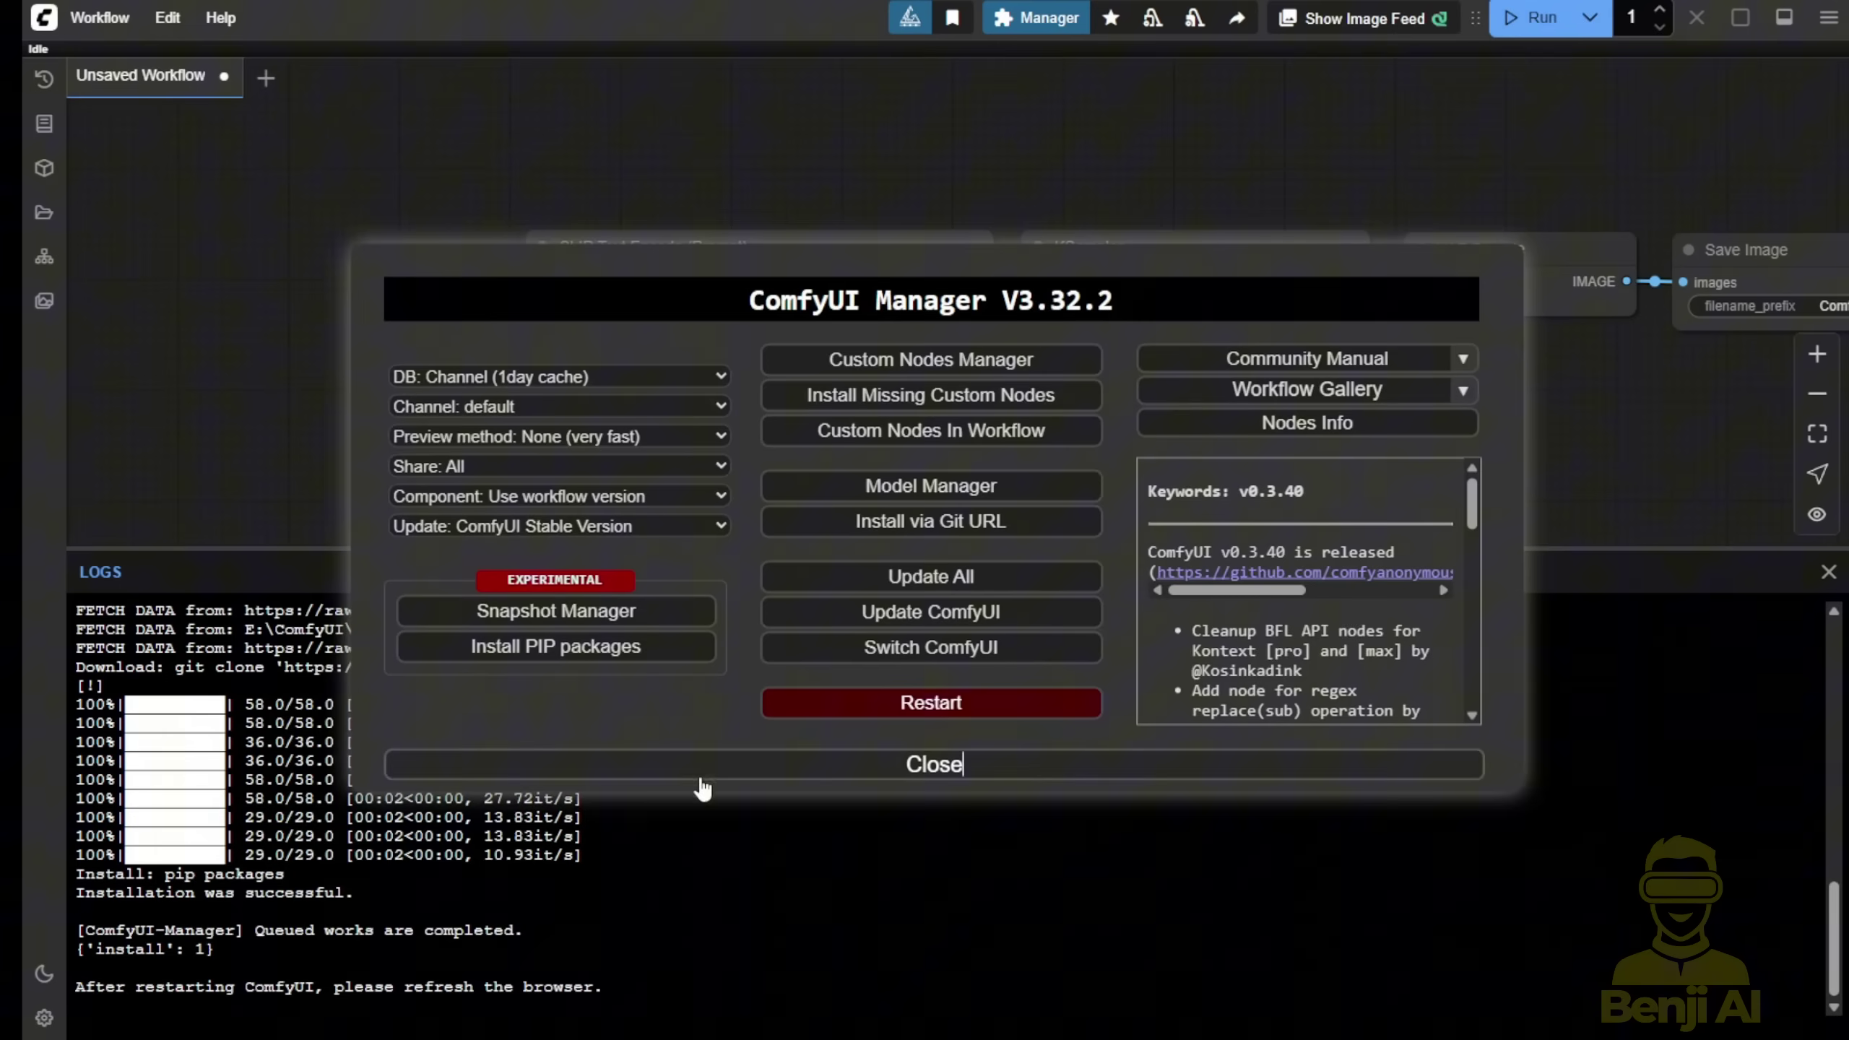
click(709, 777)
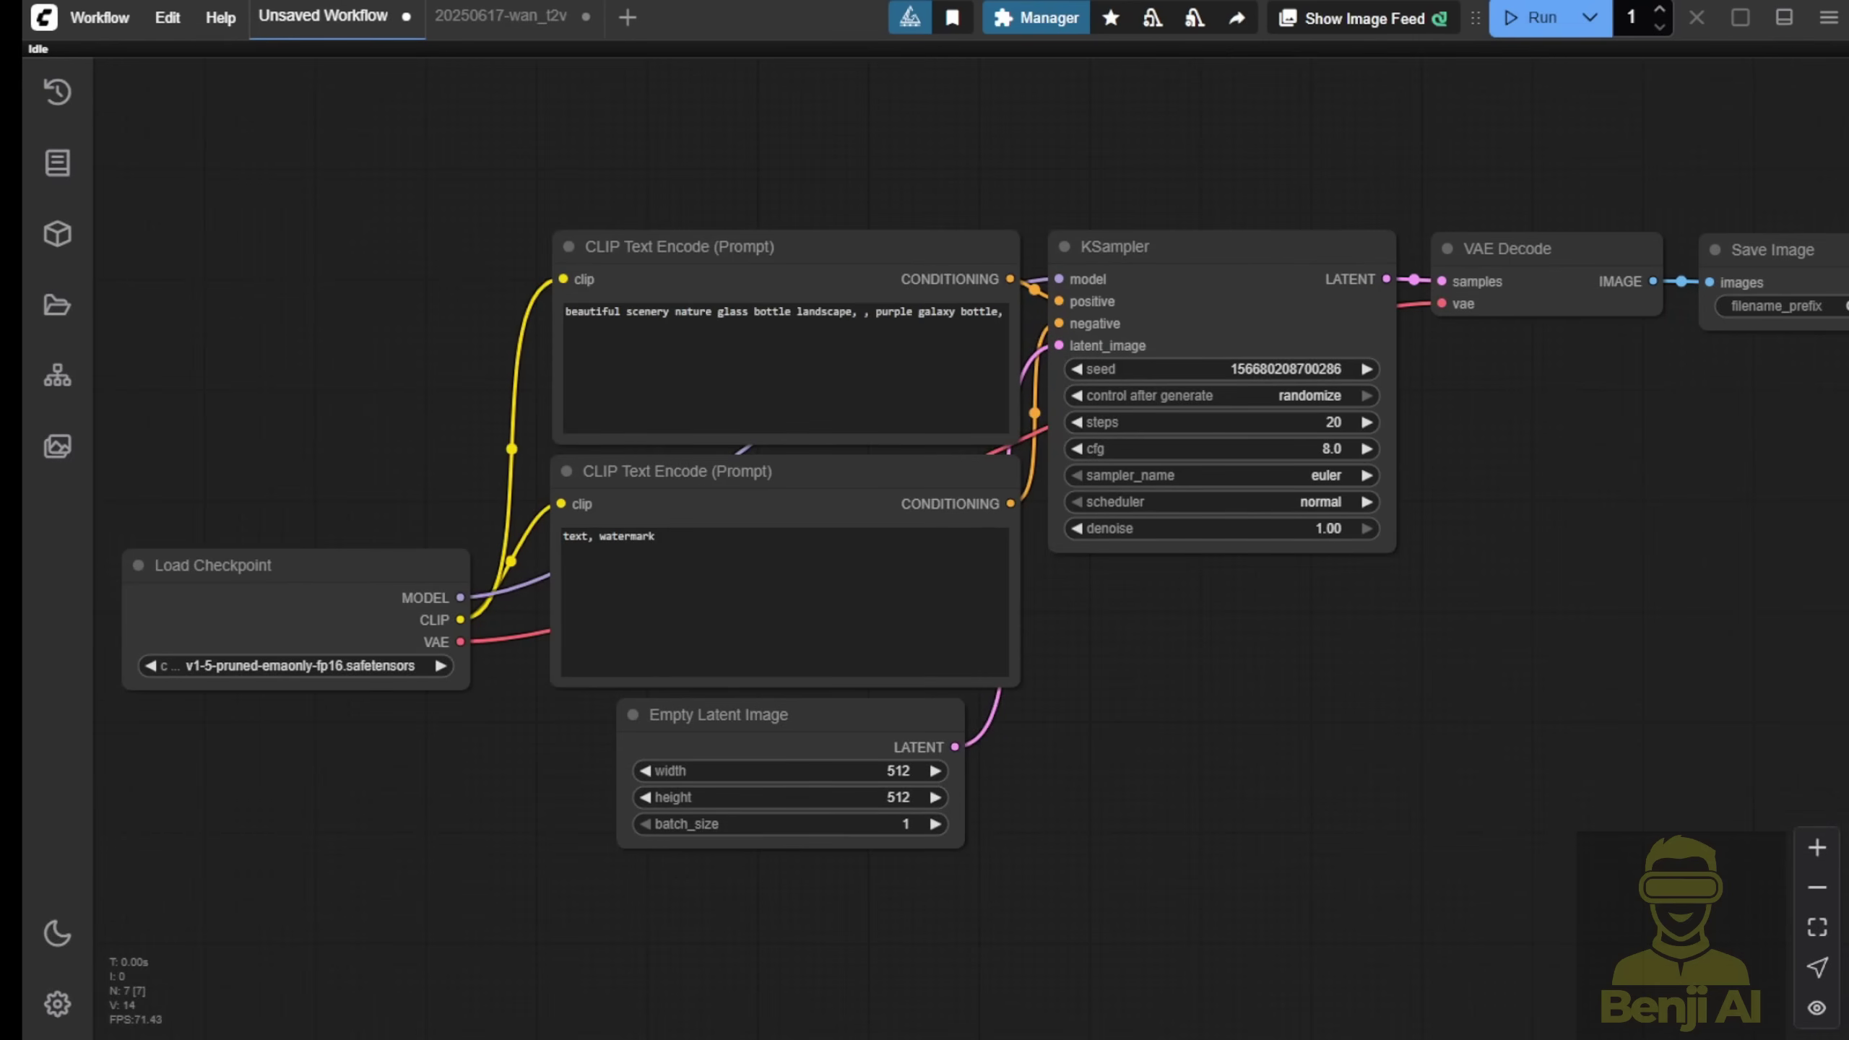
Step: Delete every default node, then add a MagCache node through a 'Mag' node search
key(ctrl+a)
key(Delete)
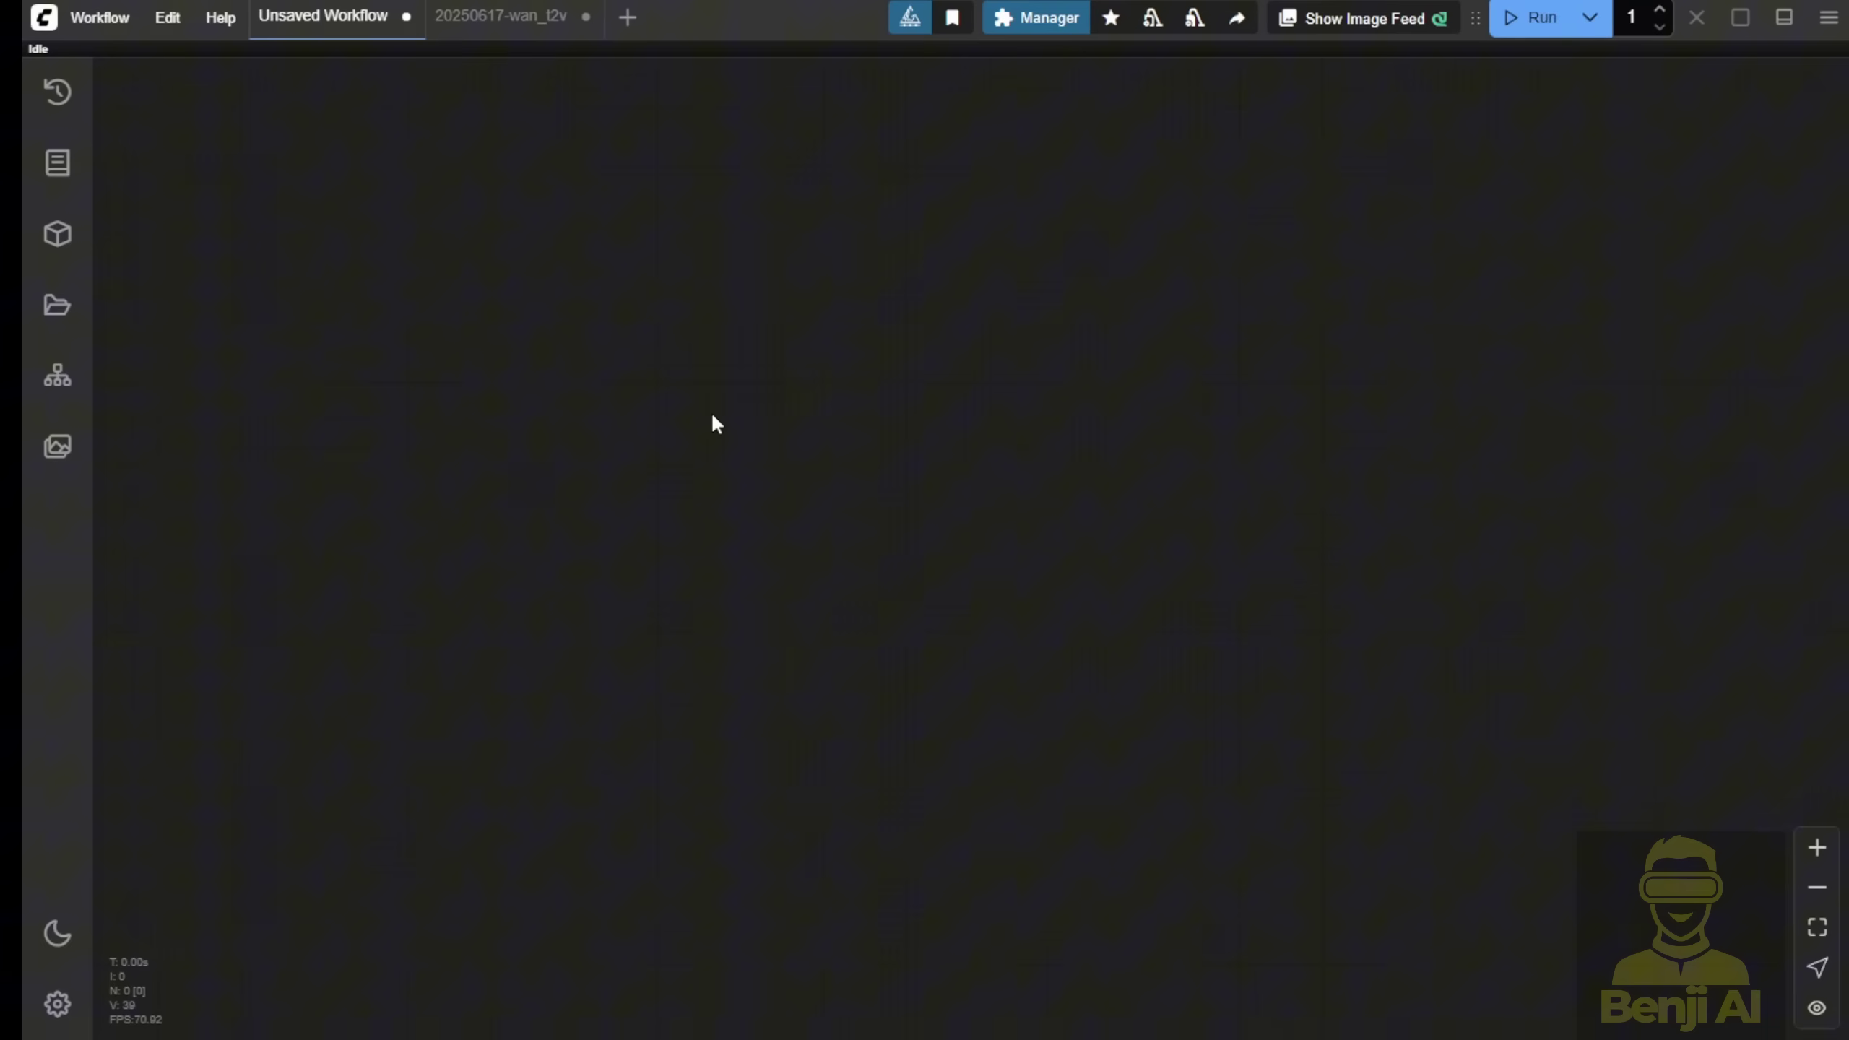
double_click(550, 561)
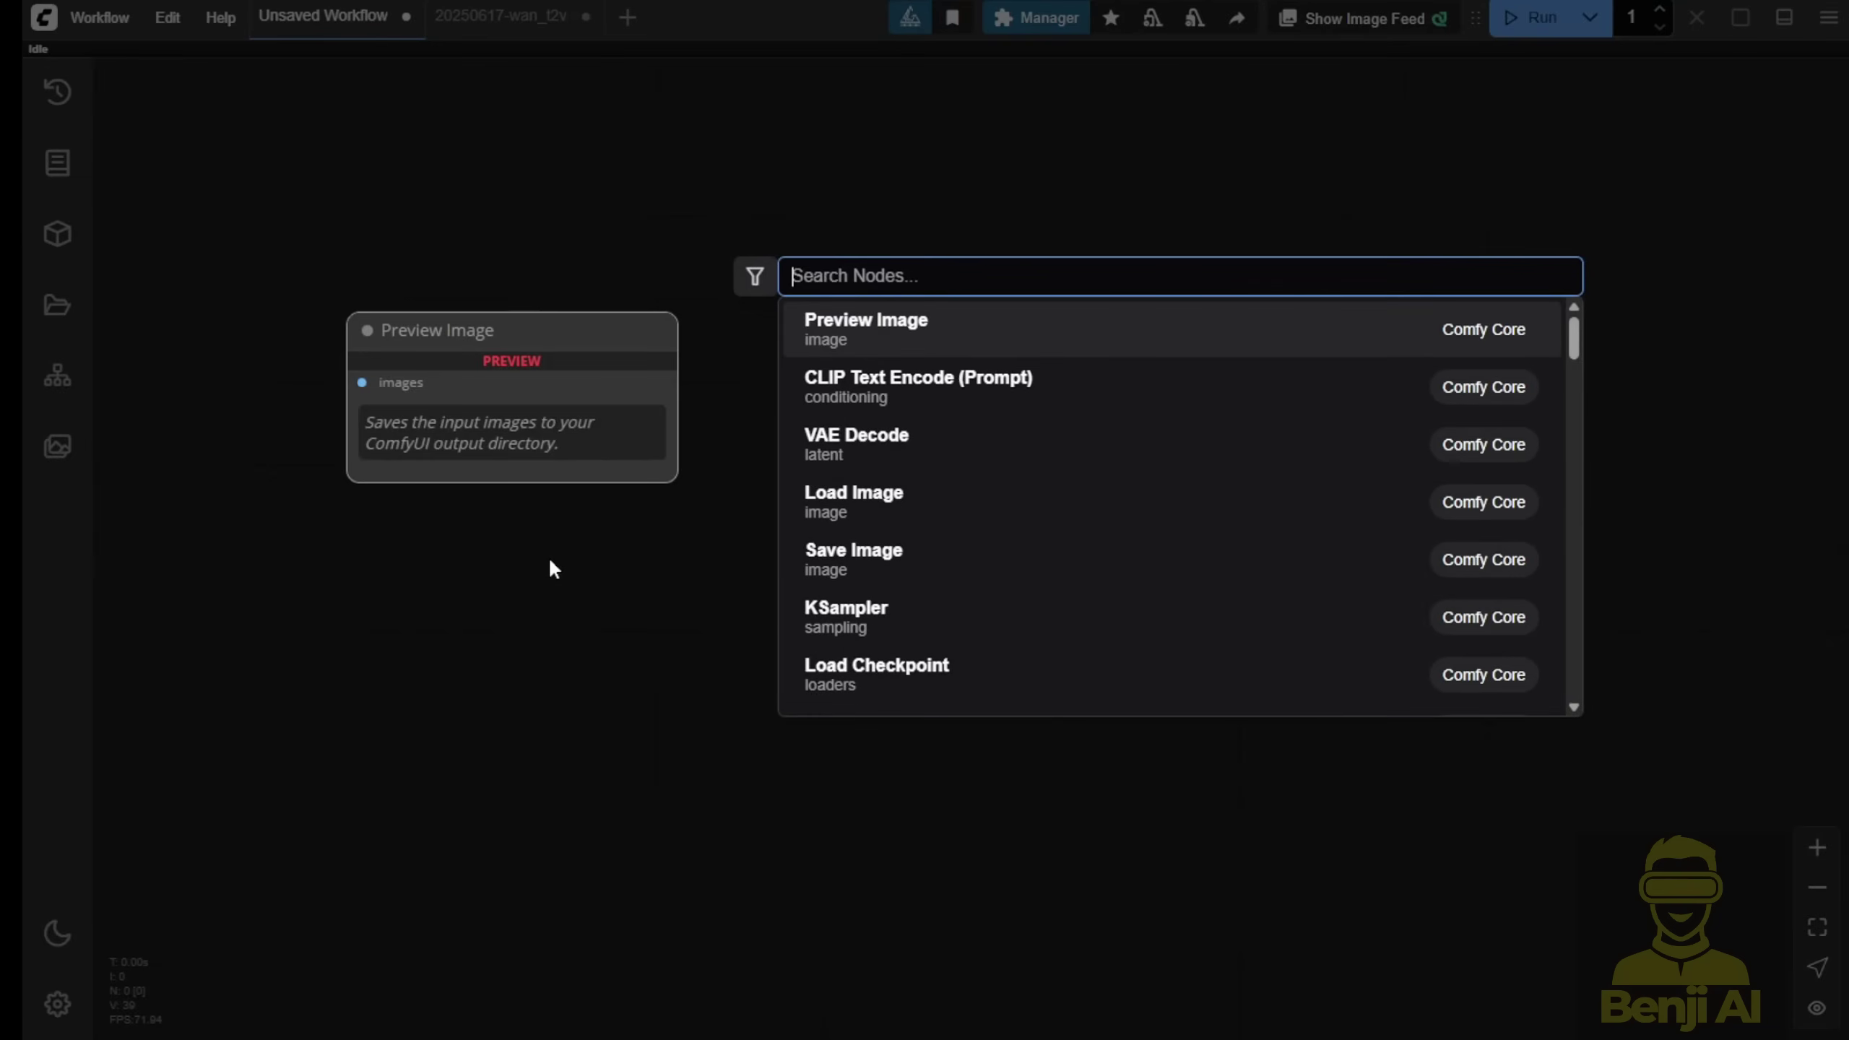
text(Mag)
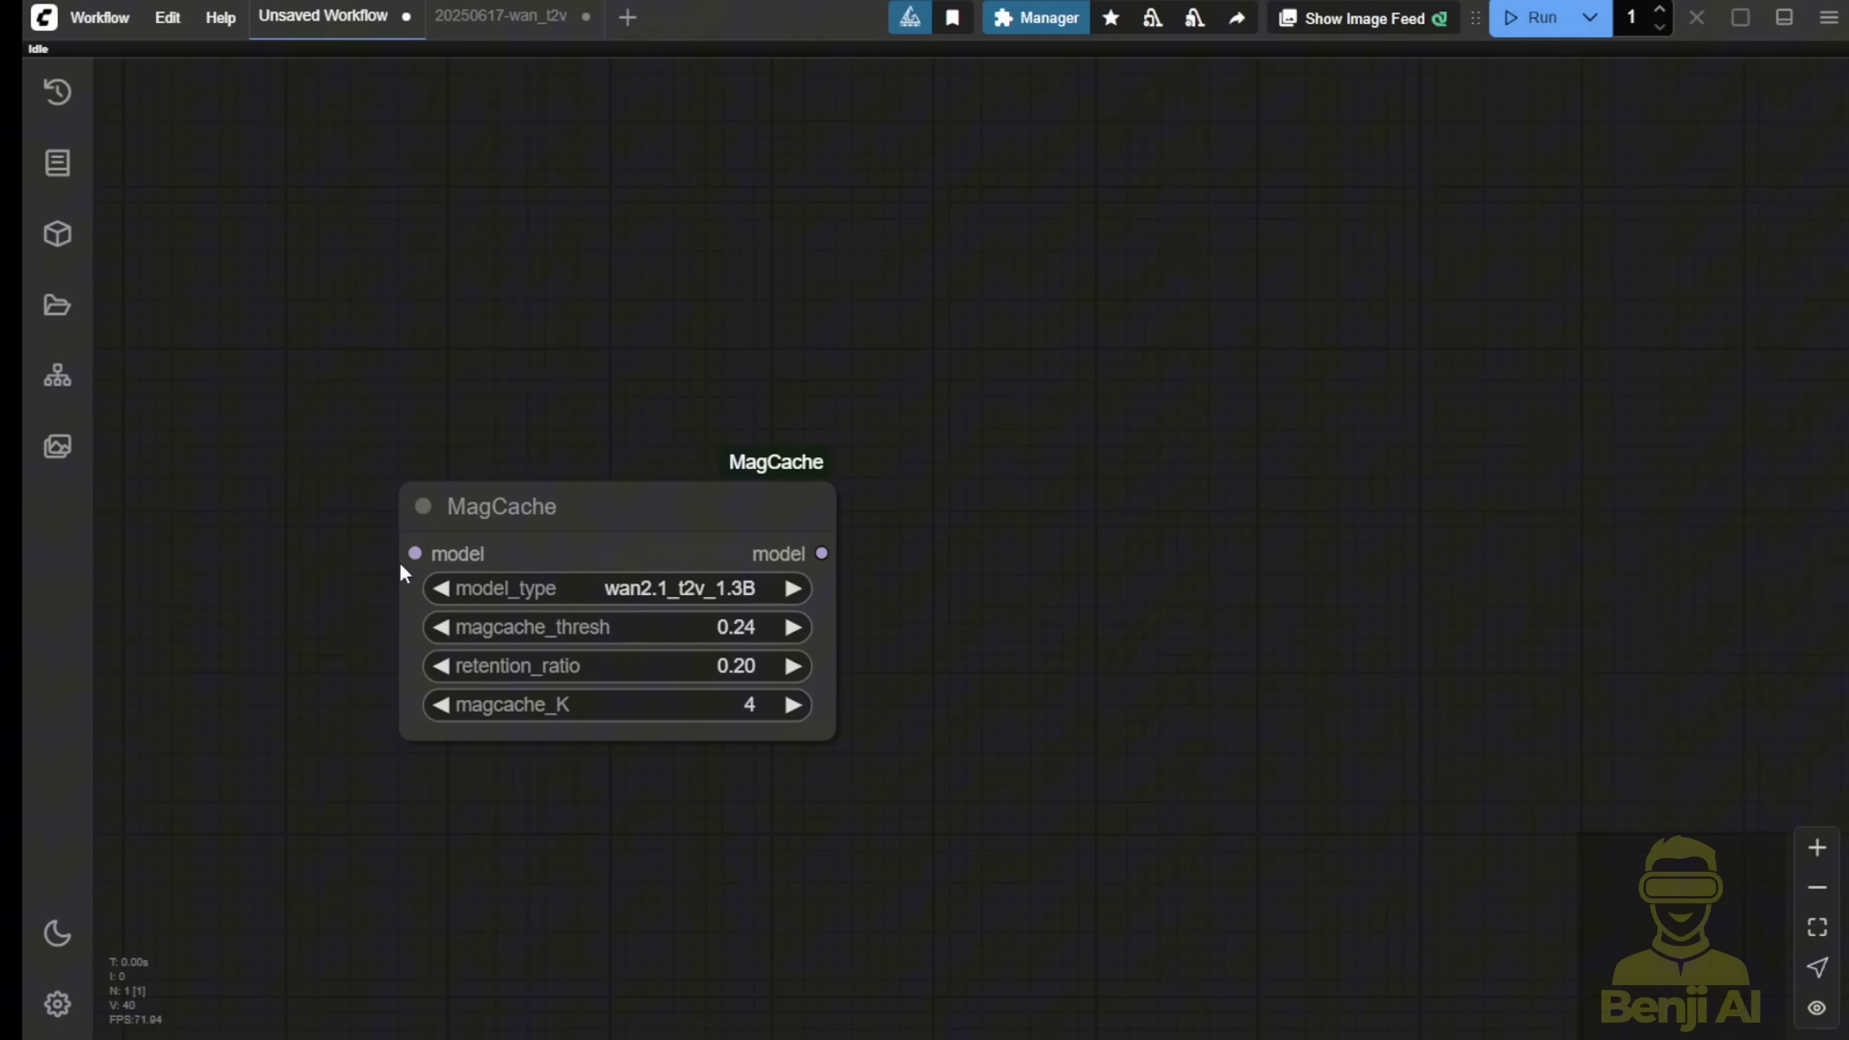
mouse_move(412, 553)
mouse_down()
mouse_move(383, 537)
mouse_move(318, 408)
mouse_move(656, 119)
mouse_up()
click(652, 367)
scroll(652, 367, up, 4)
scroll(450, 561, up, 1)
drag(555, 325, 295, 358)
click(372, 252)
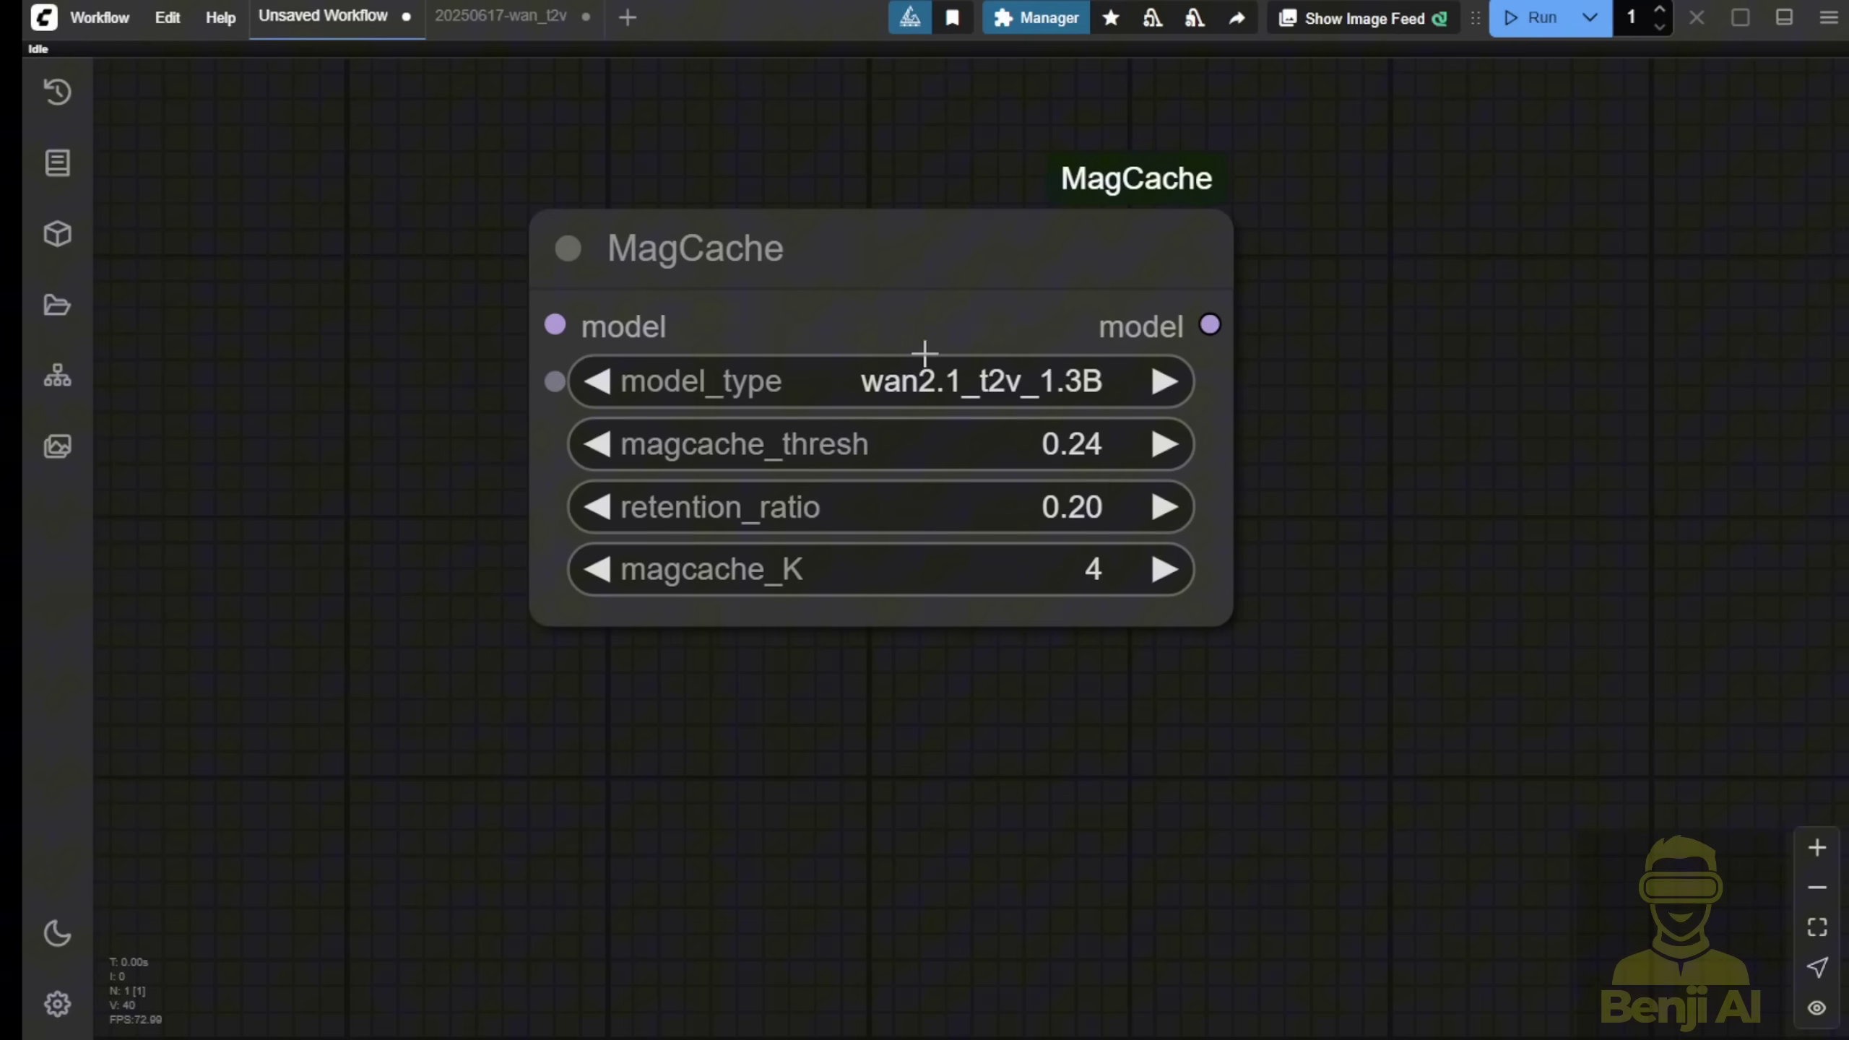
click(851, 380)
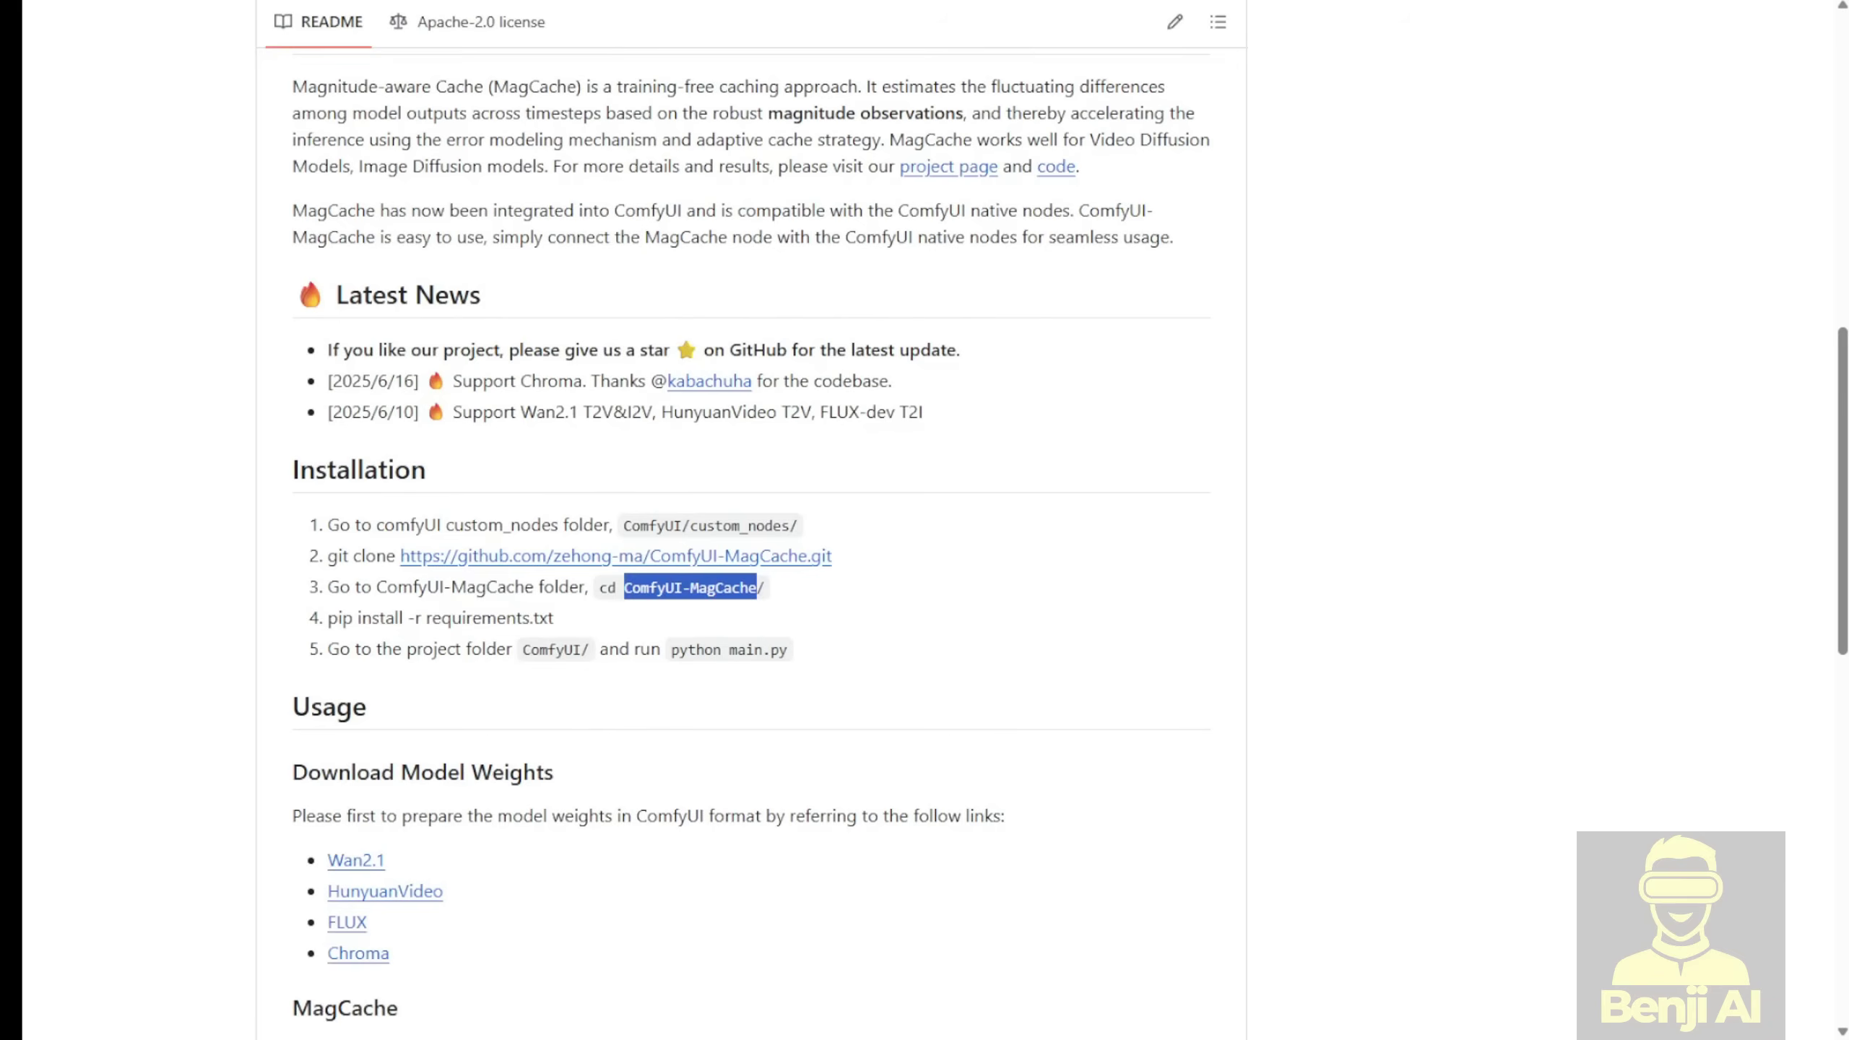
scroll(361, 61, down, 10)
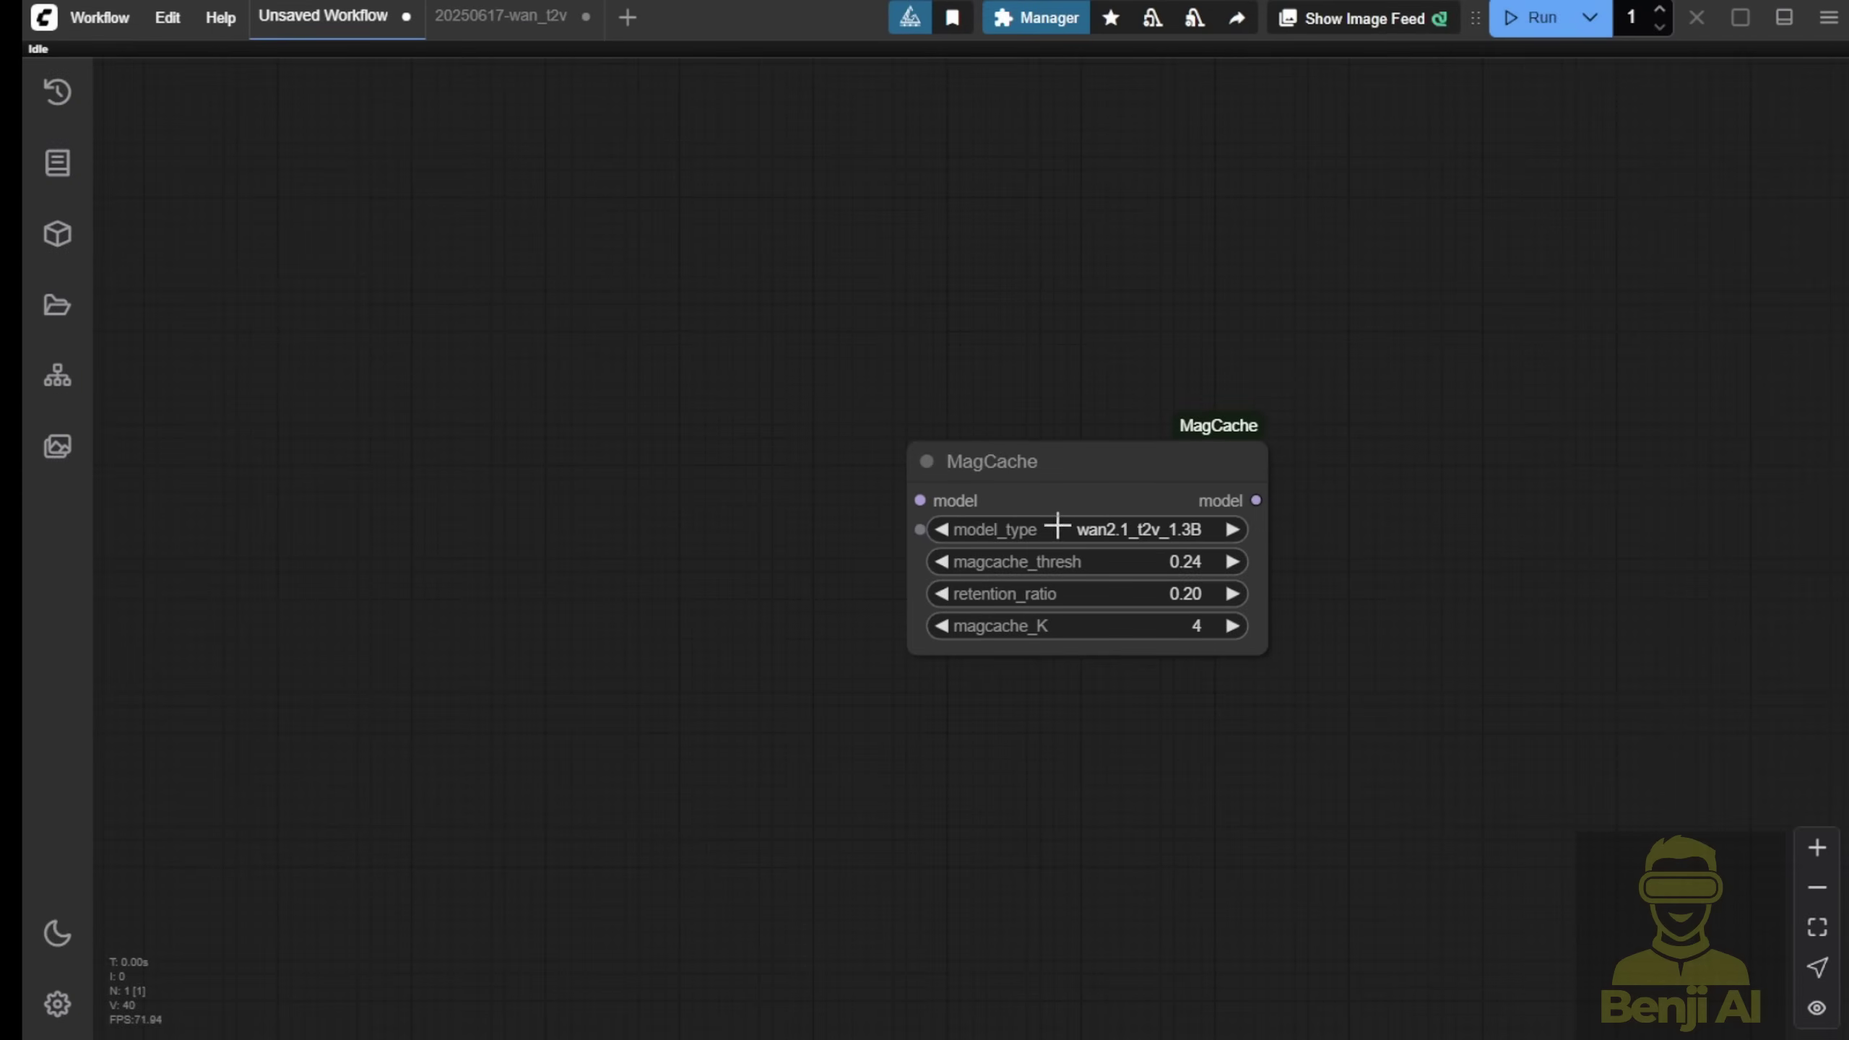
Step: Switch to the 20250617-wan_t2v workflow and bring its model loader group into view
click(1066, 484)
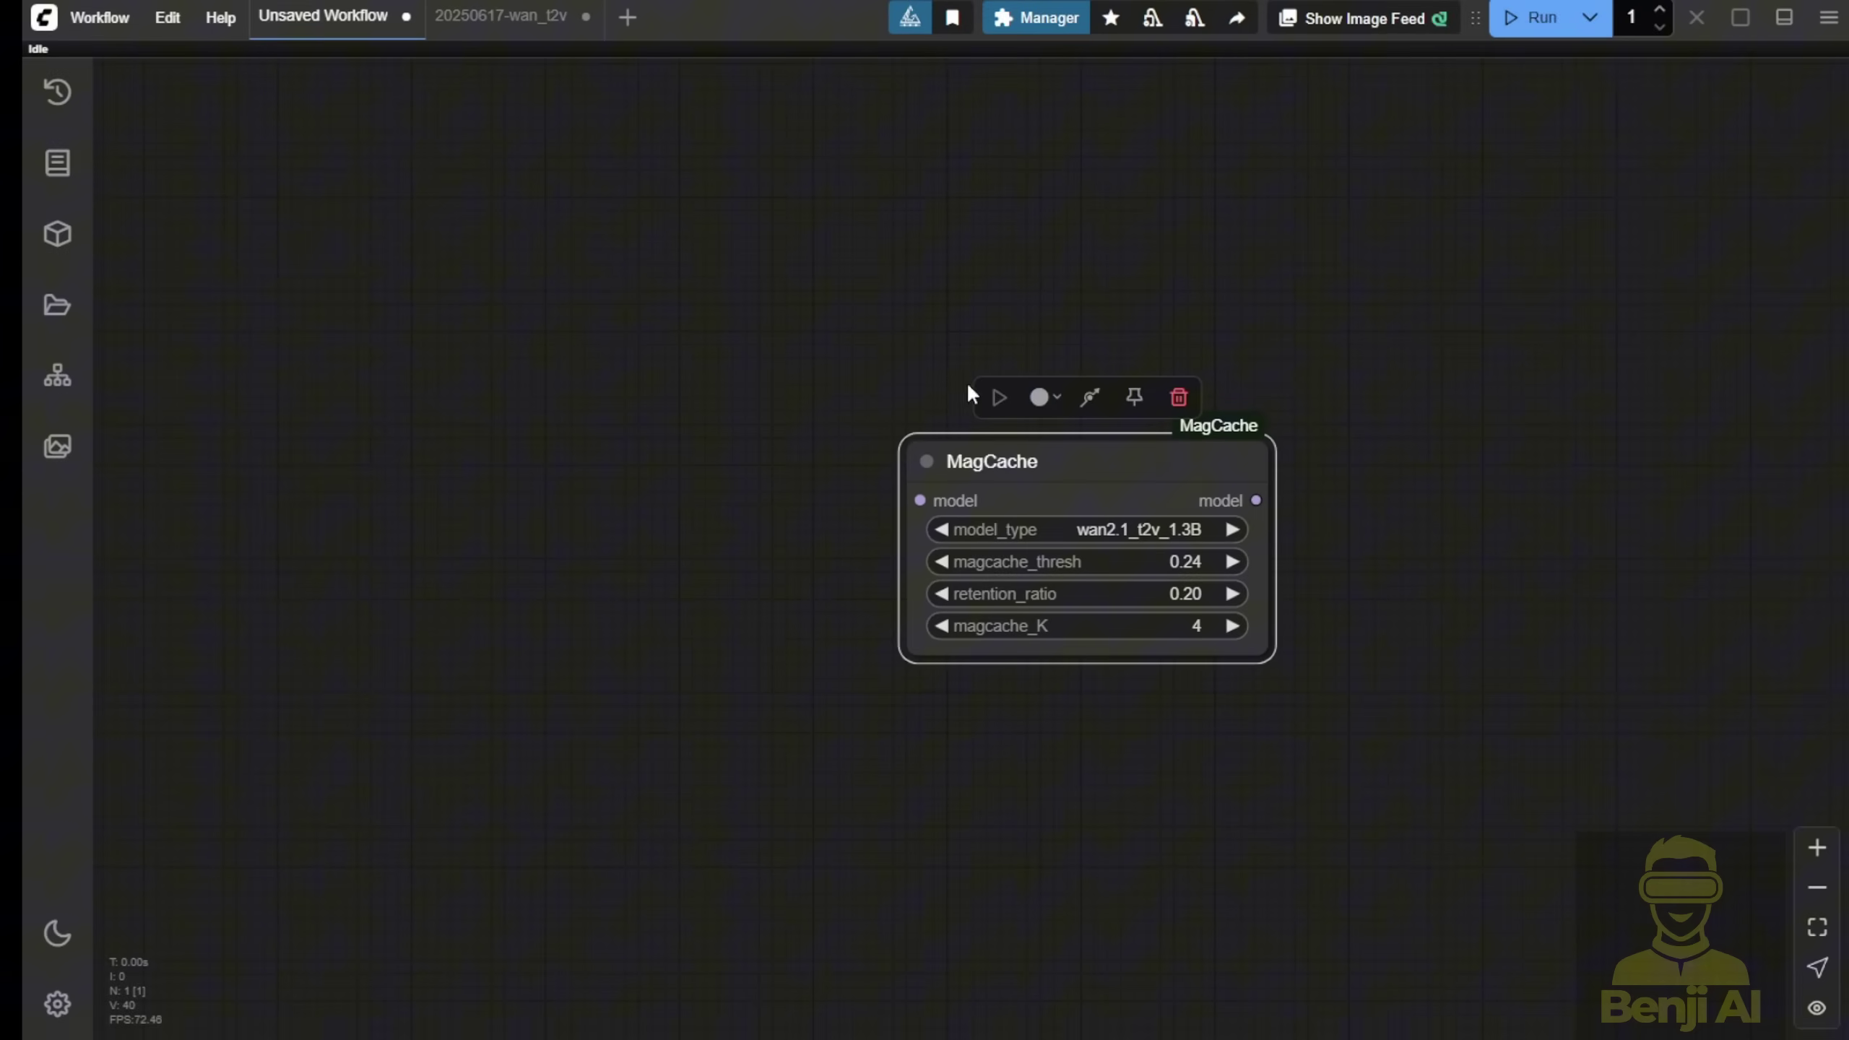
click(499, 16)
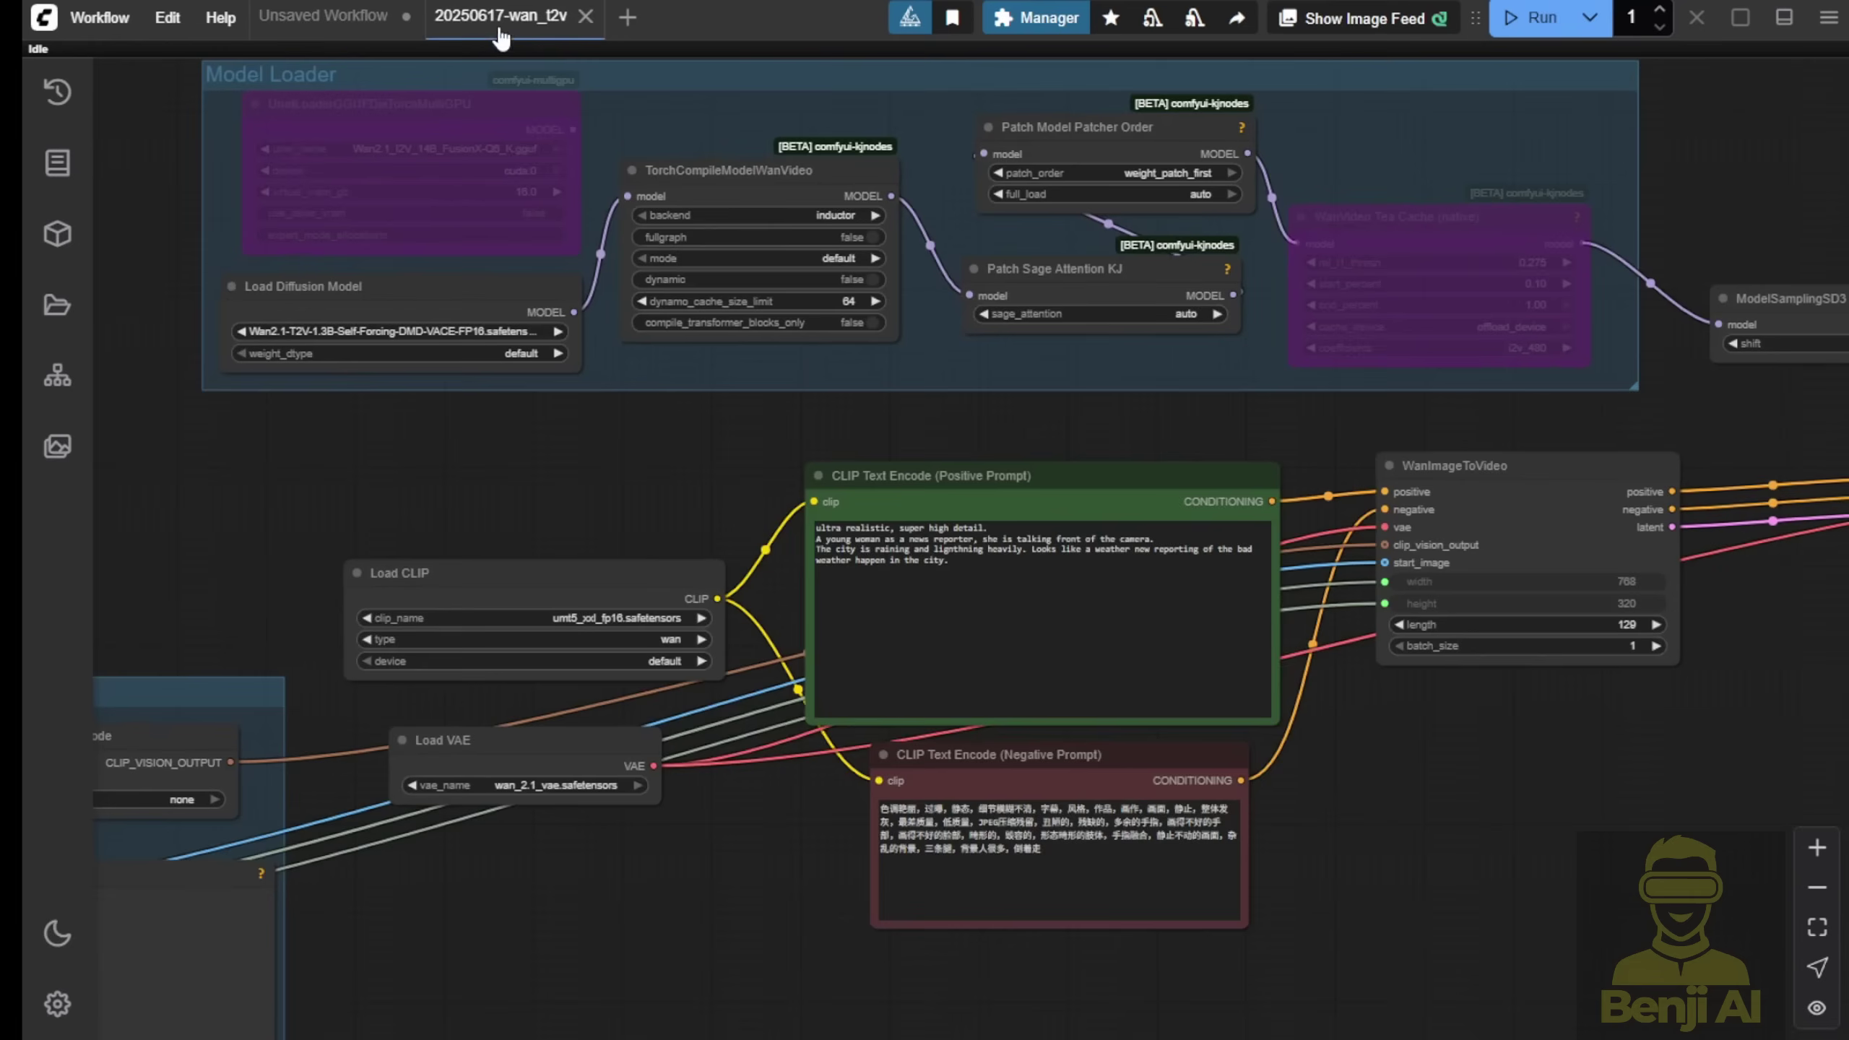
scroll(363, 486, down, 2)
mouse_move(363, 486)
mouse_down()
mouse_move(673, 400)
mouse_move(559, 507)
mouse_up()
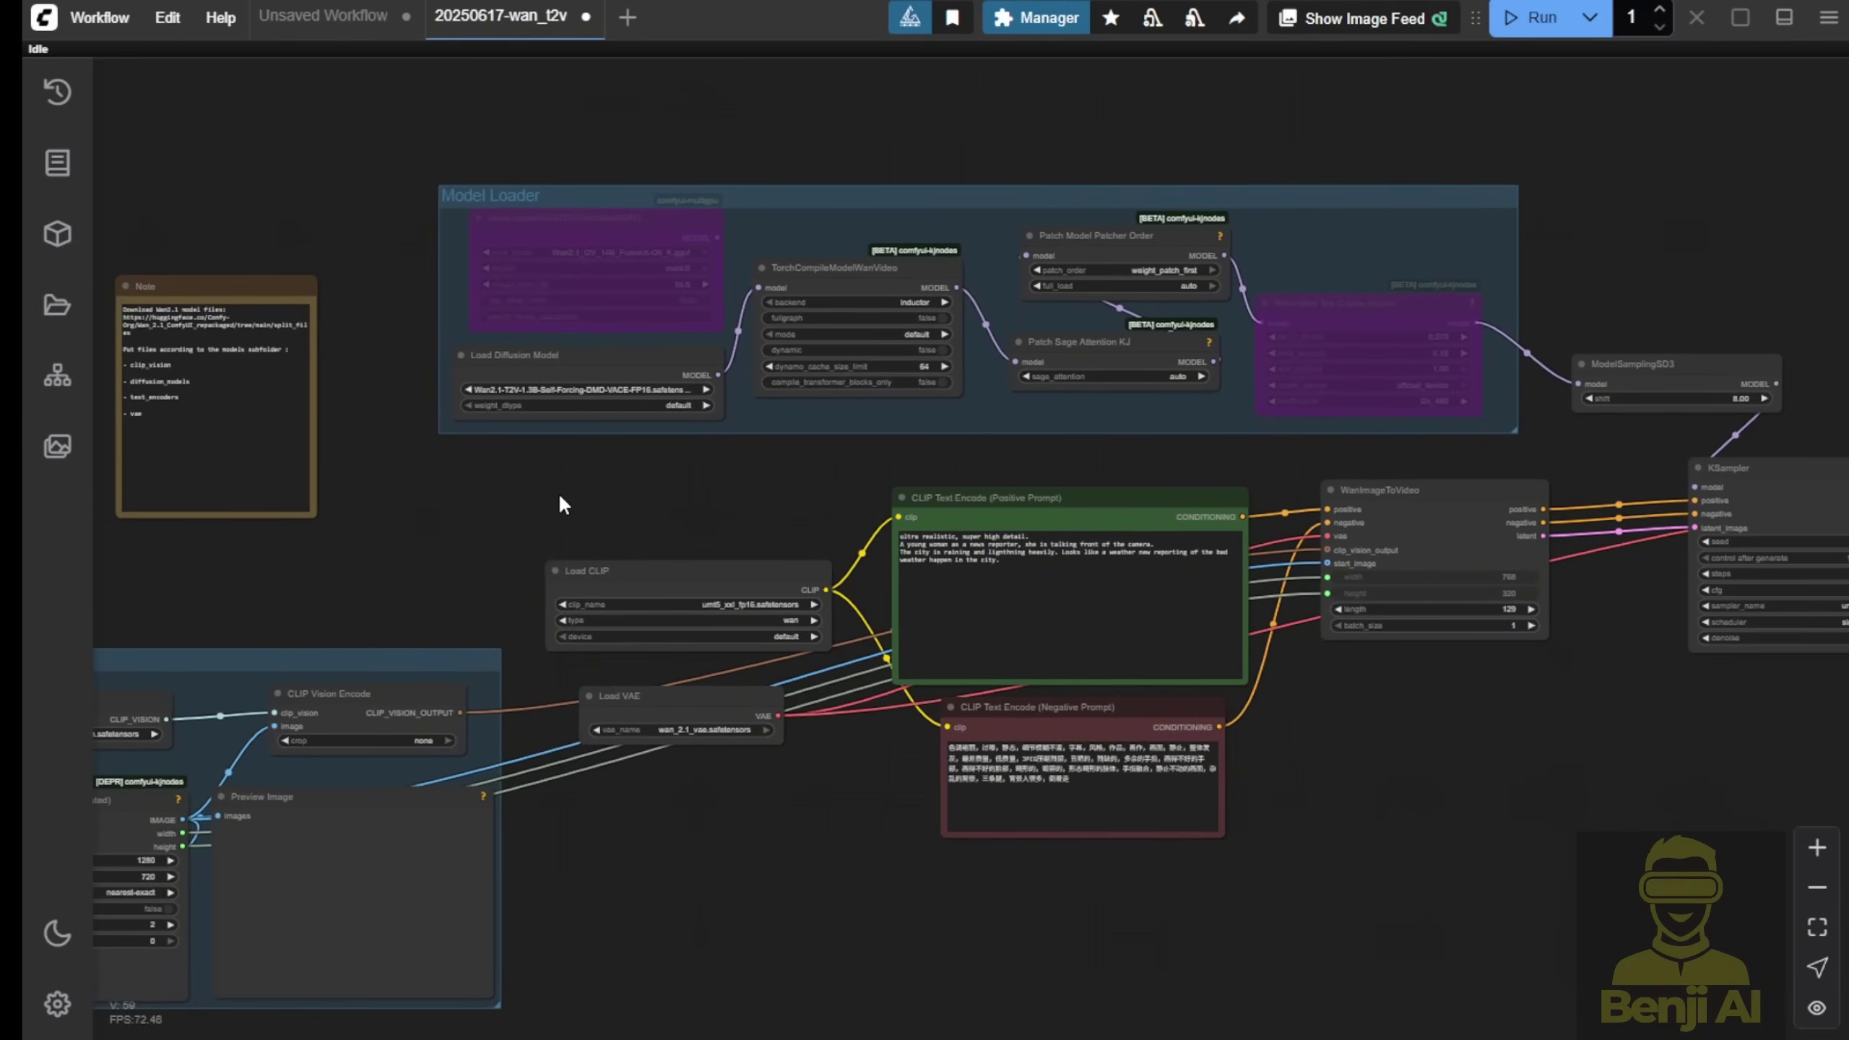
scroll(560, 496, up, 5)
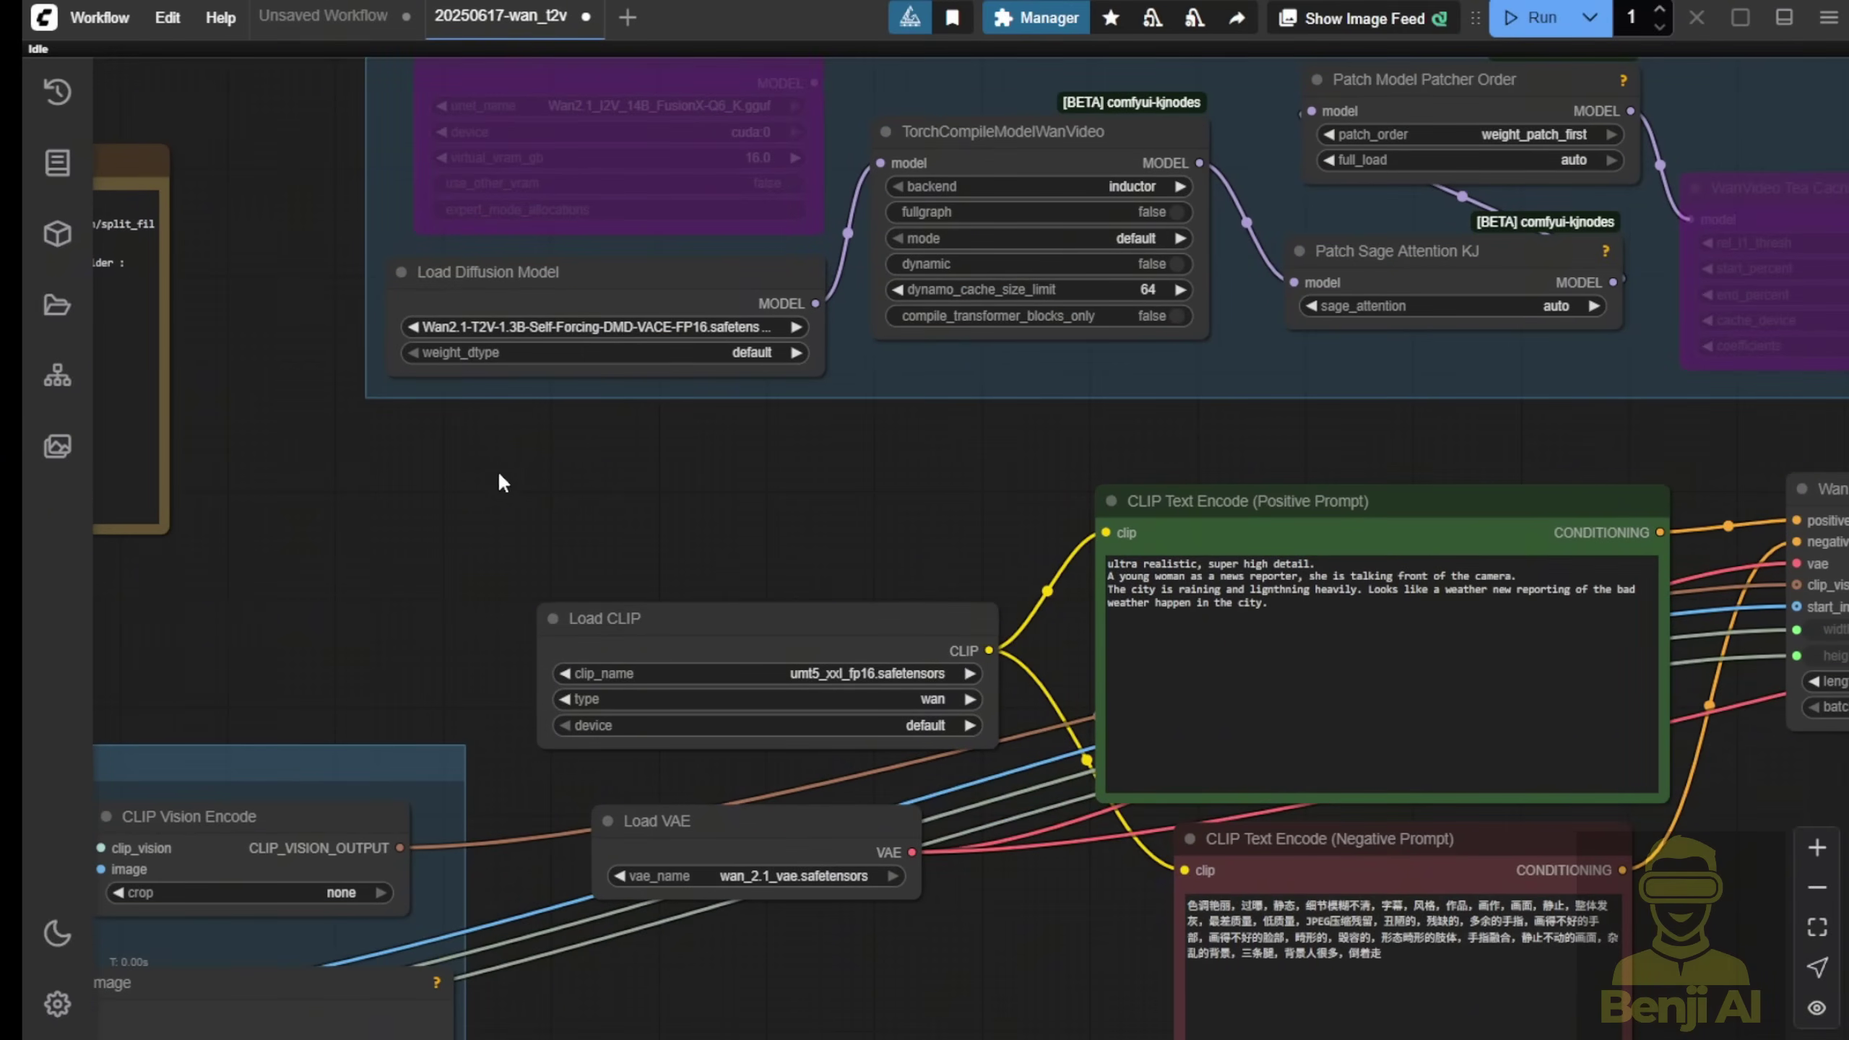
scroll(492, 478, down, 3)
scroll(502, 473, up, 3)
drag(507, 473, 503, 592)
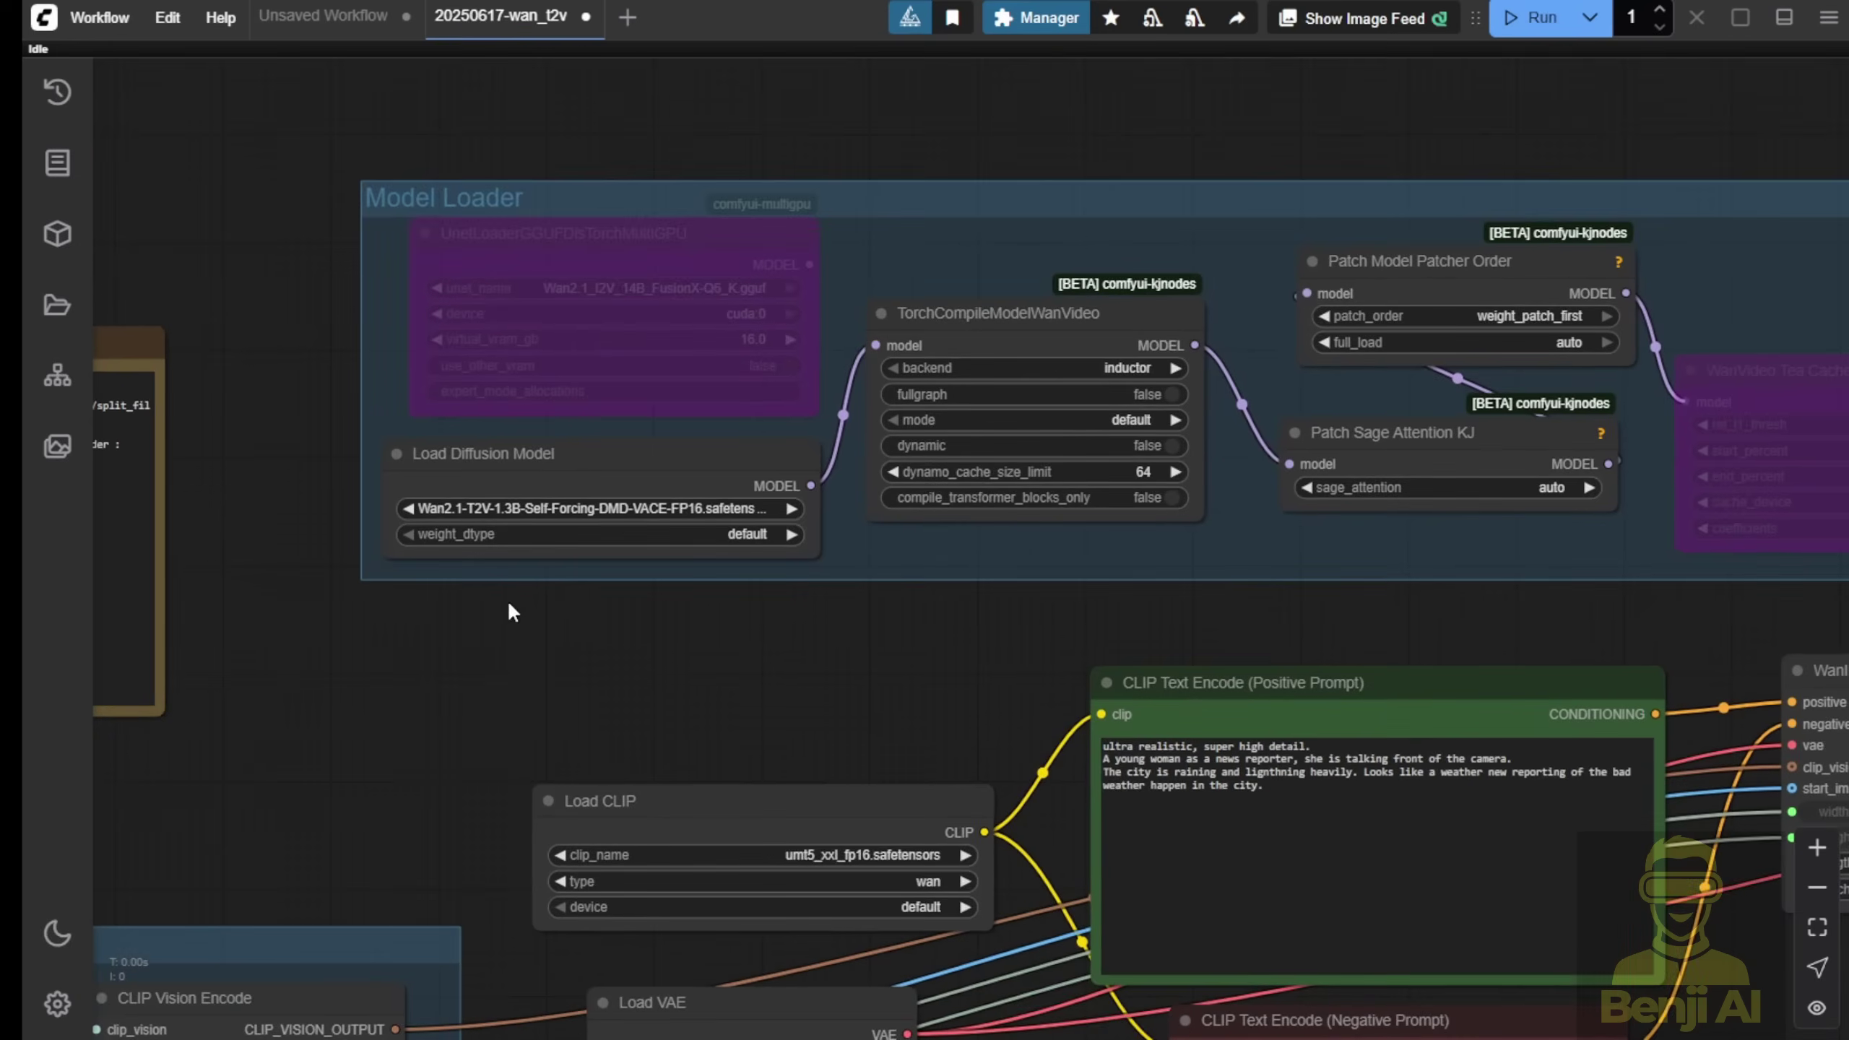
scroll(503, 591, up, 3)
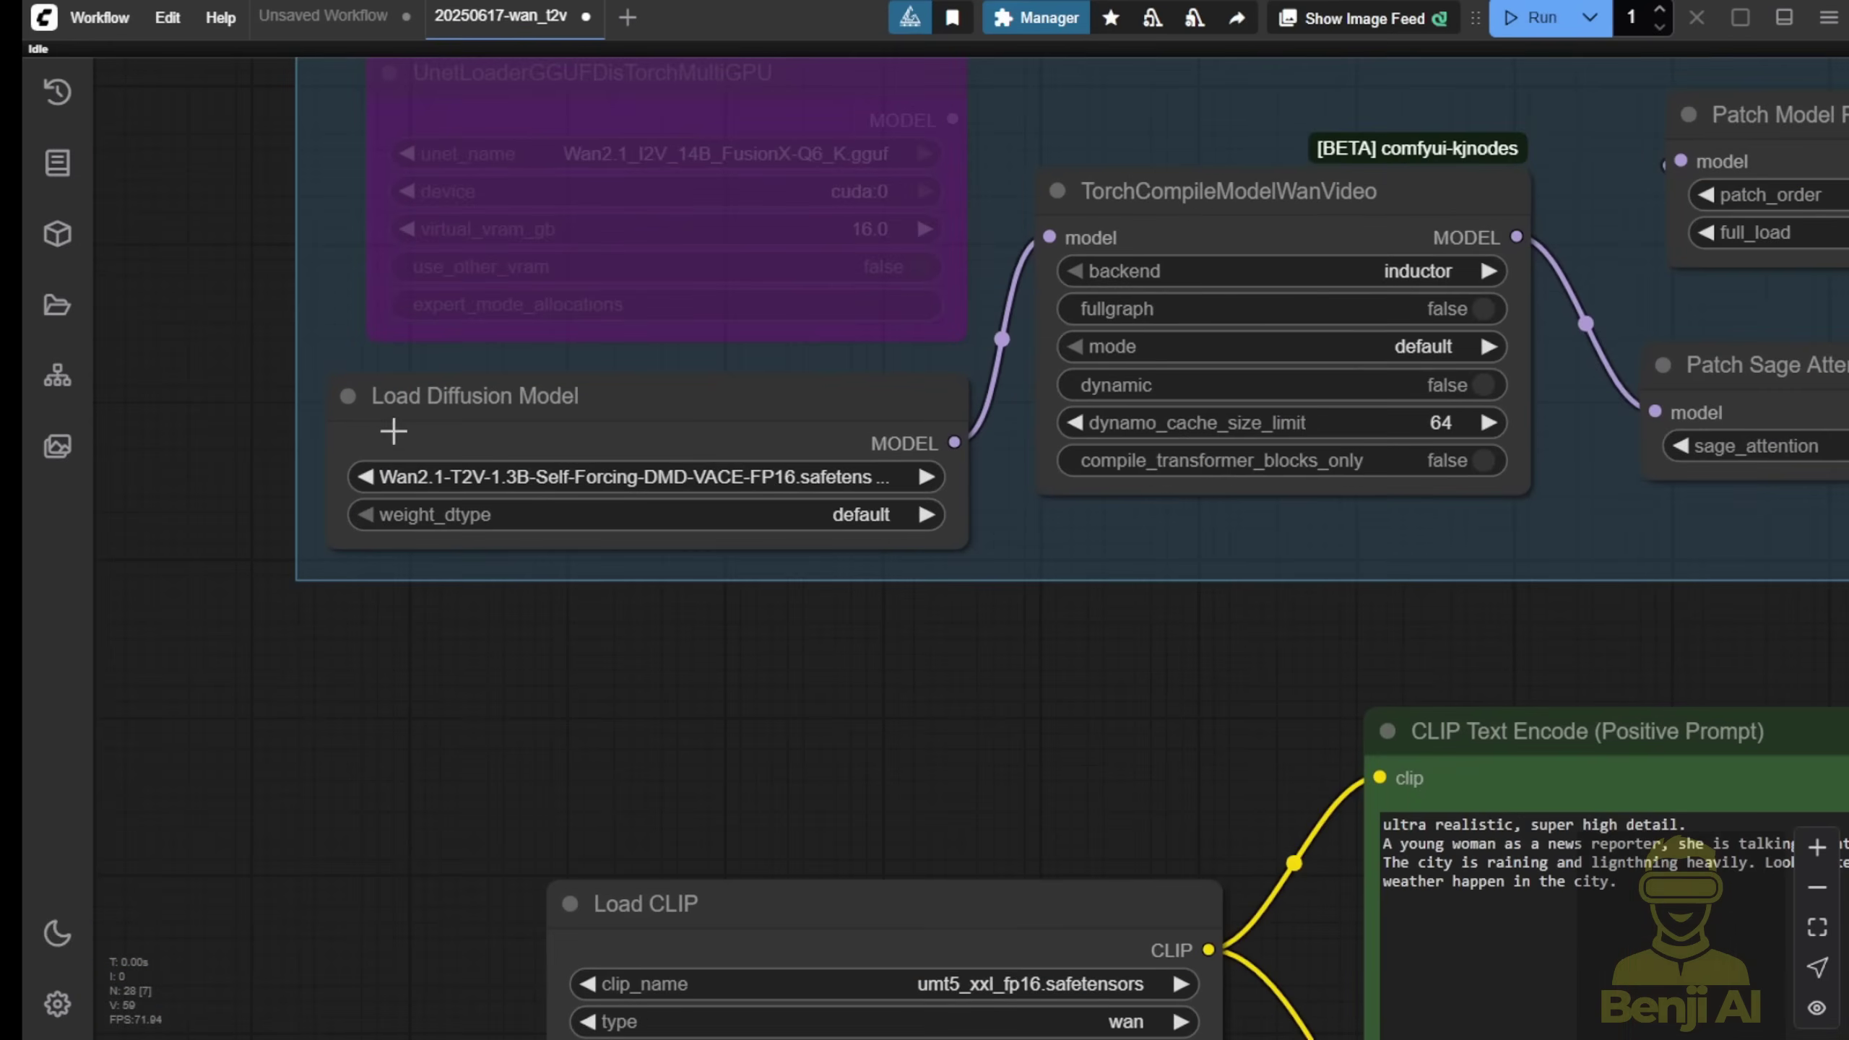
Step: Widen Load Diffusion Model and set it to Wan2_1-T2V-14B_fp8_e4m3fn.safetensors
click(517, 429)
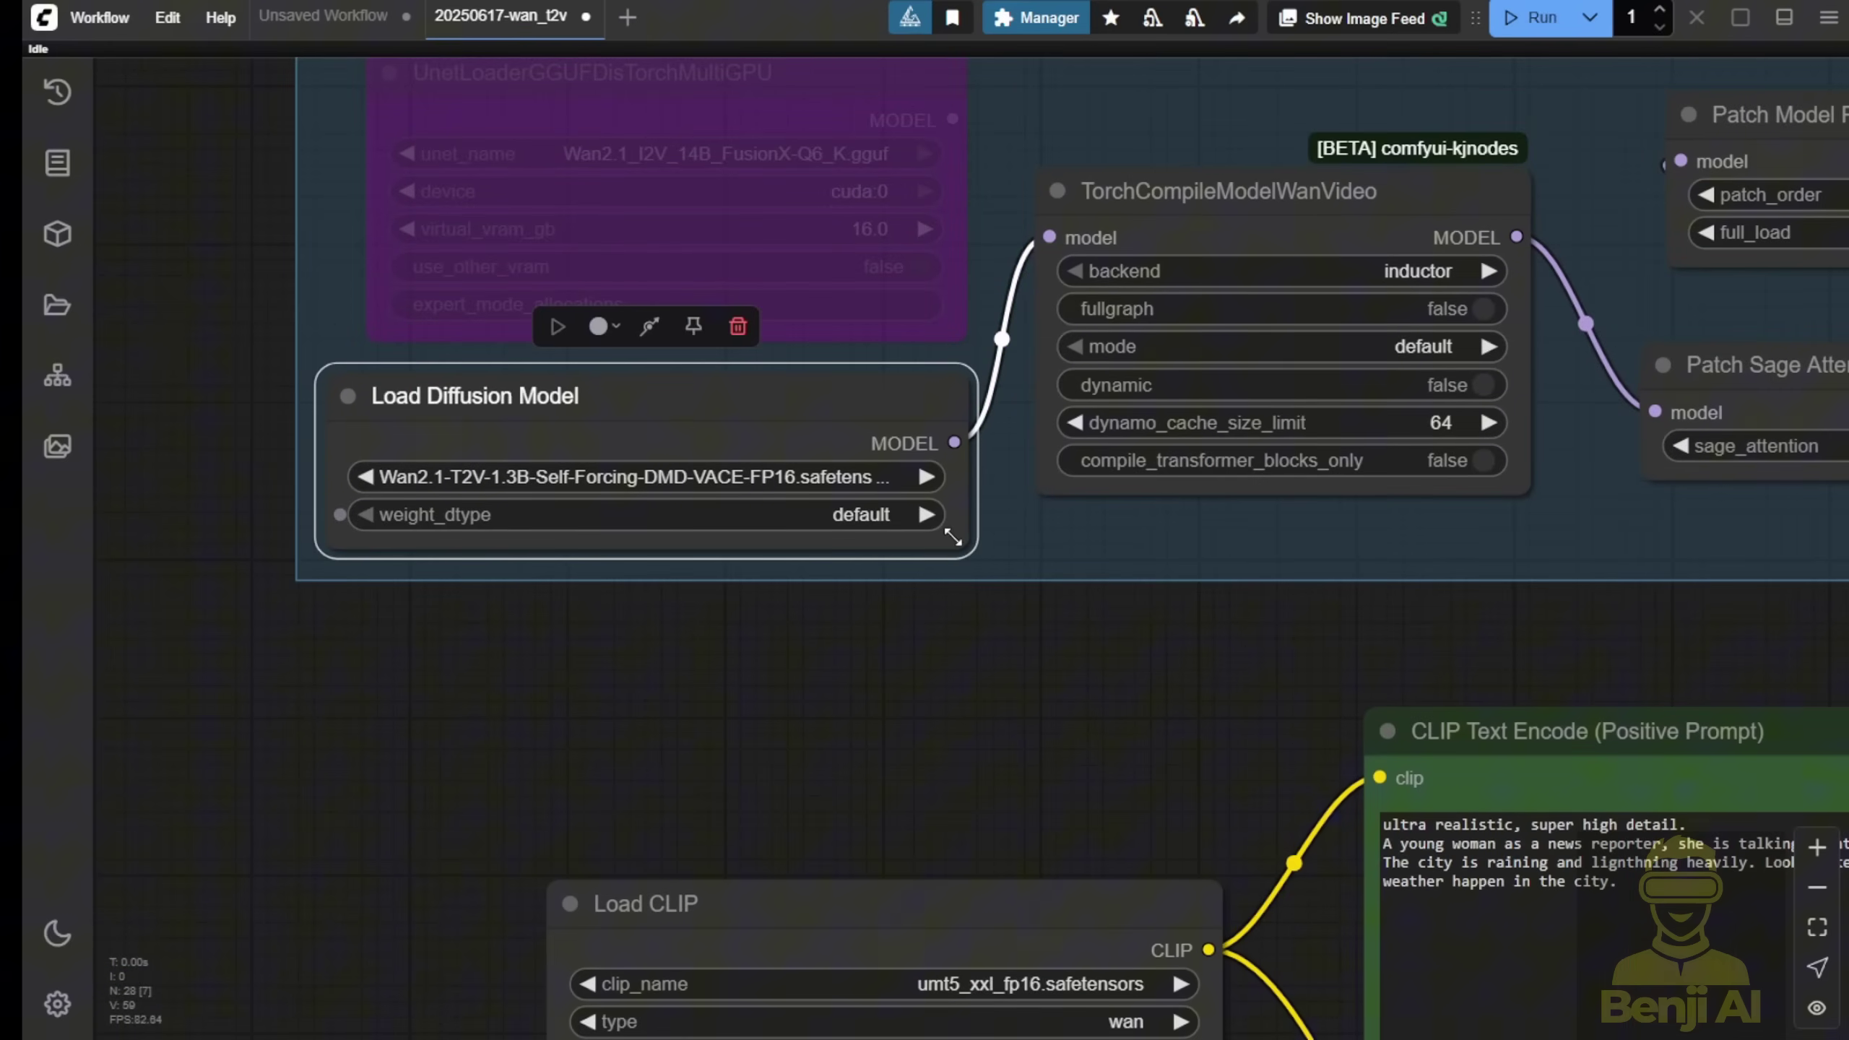
drag(954, 537, 997, 533)
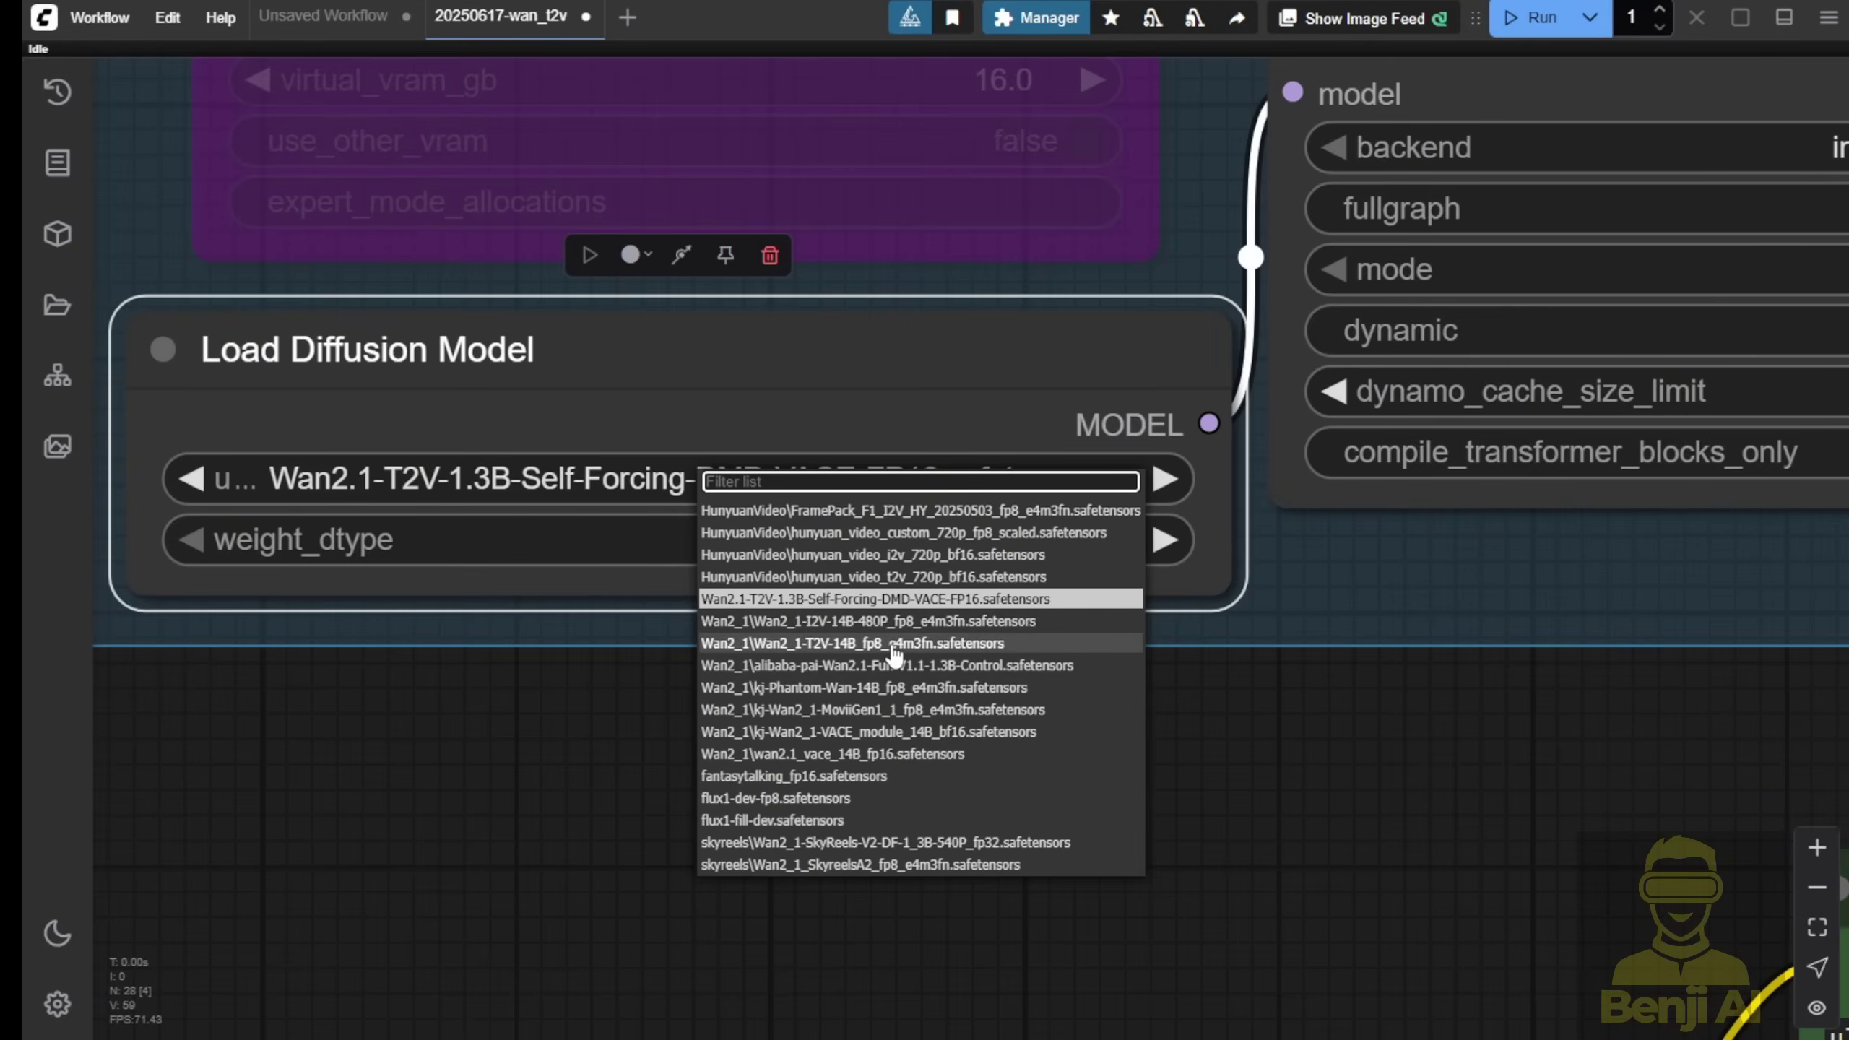
click(889, 645)
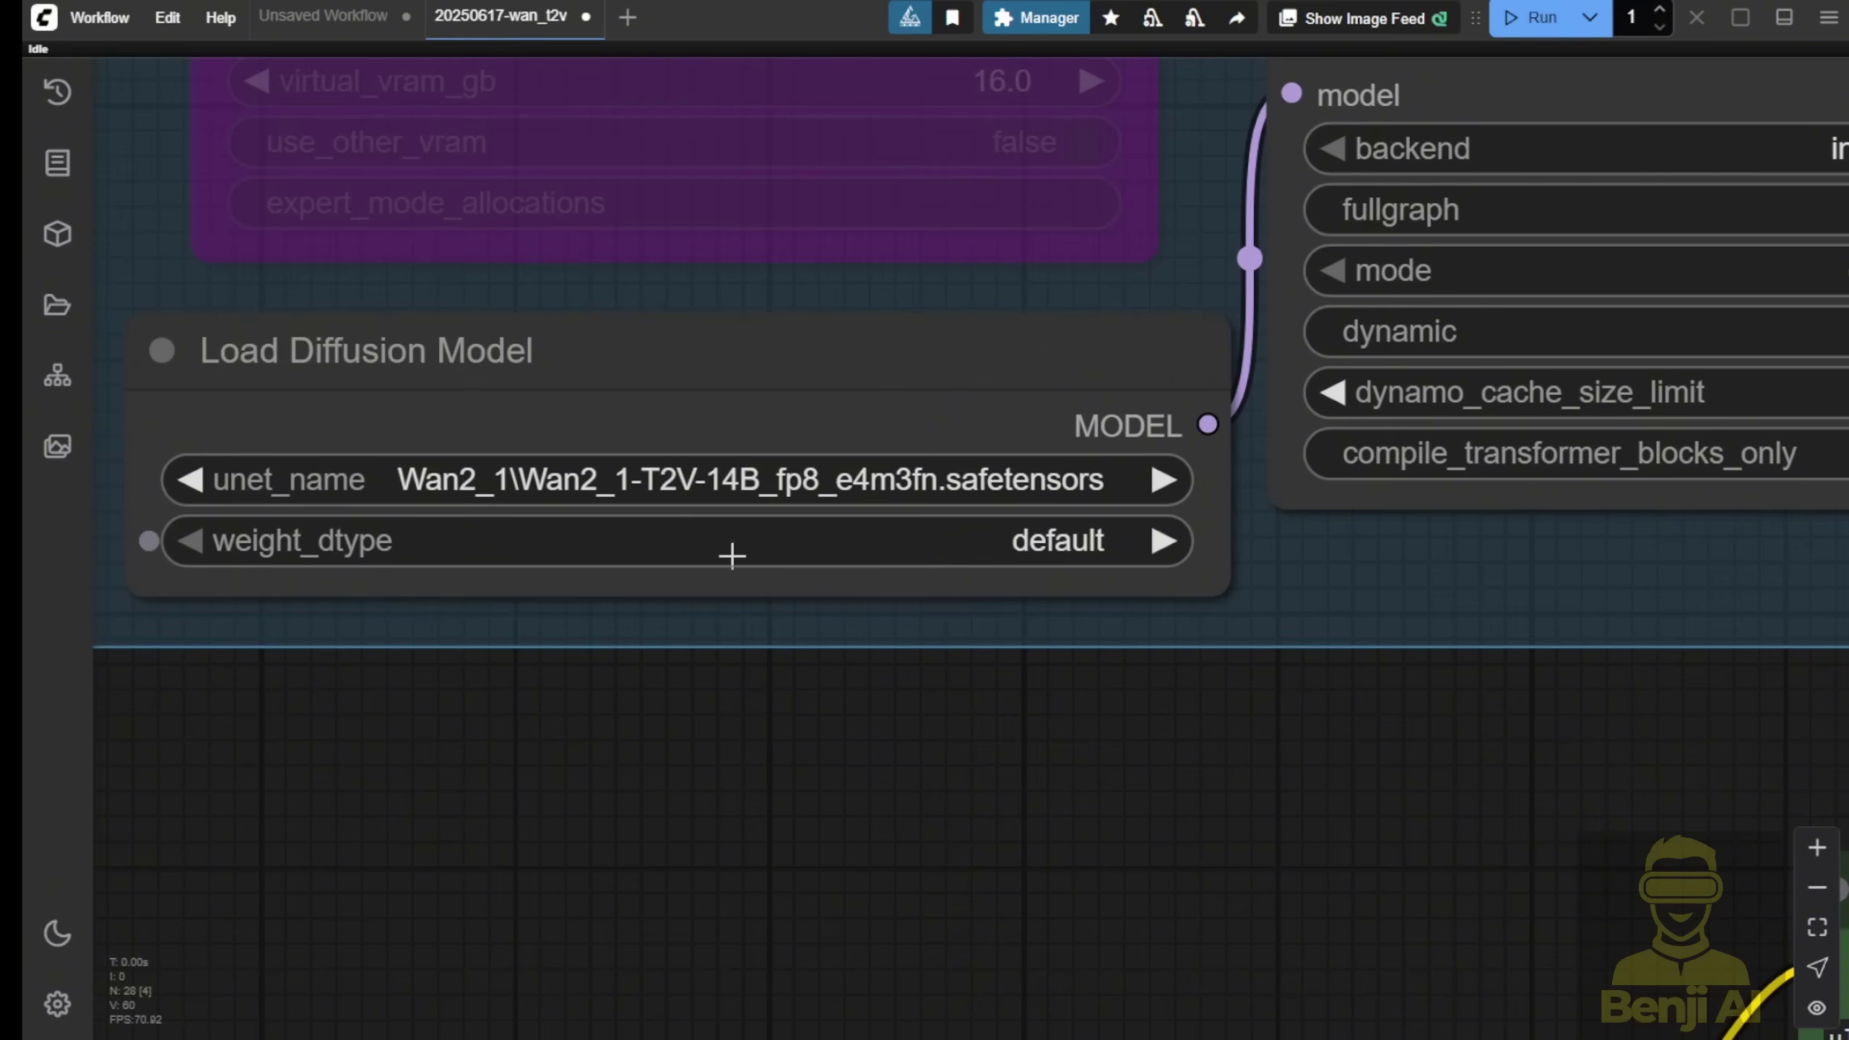
Step: Move MagCache up to the model loader group and delete the WanVideo Tea Cache node
scroll(619, 544, up, 2)
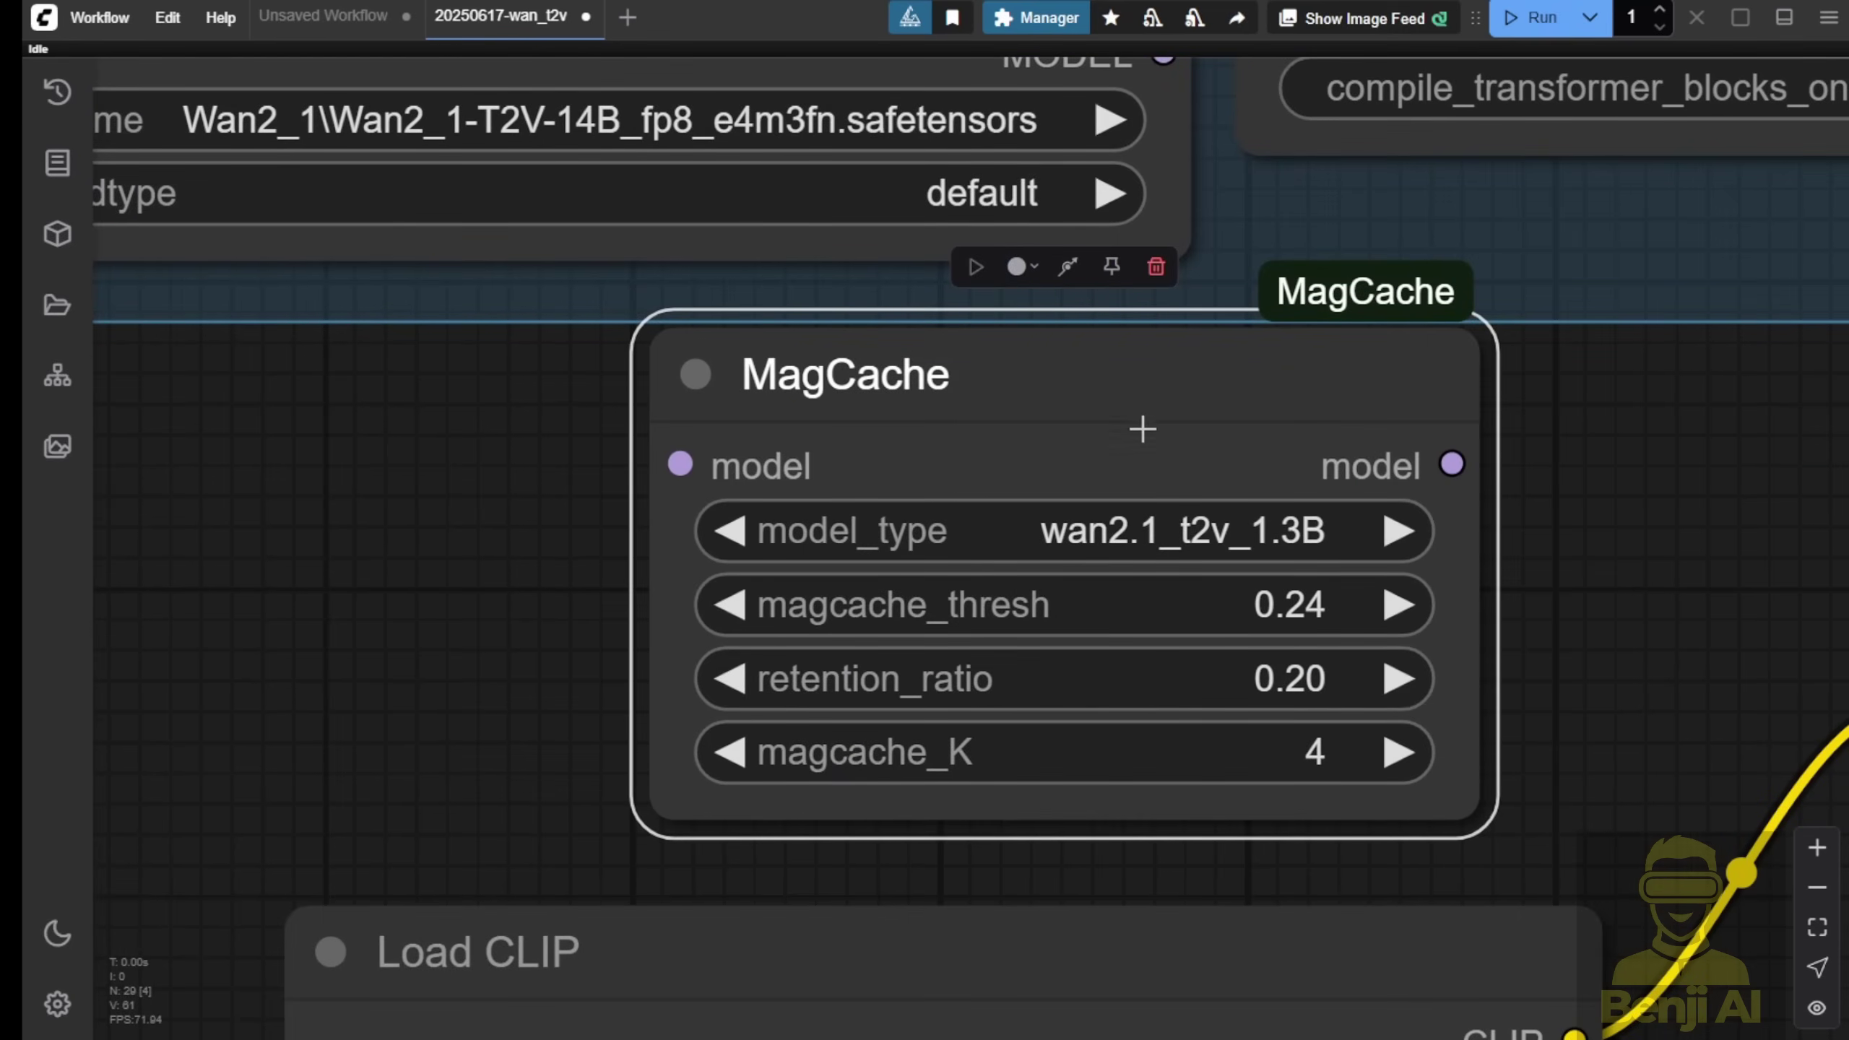
scroll(1614, 520, up, 3)
scroll(1177, 206, down, 5)
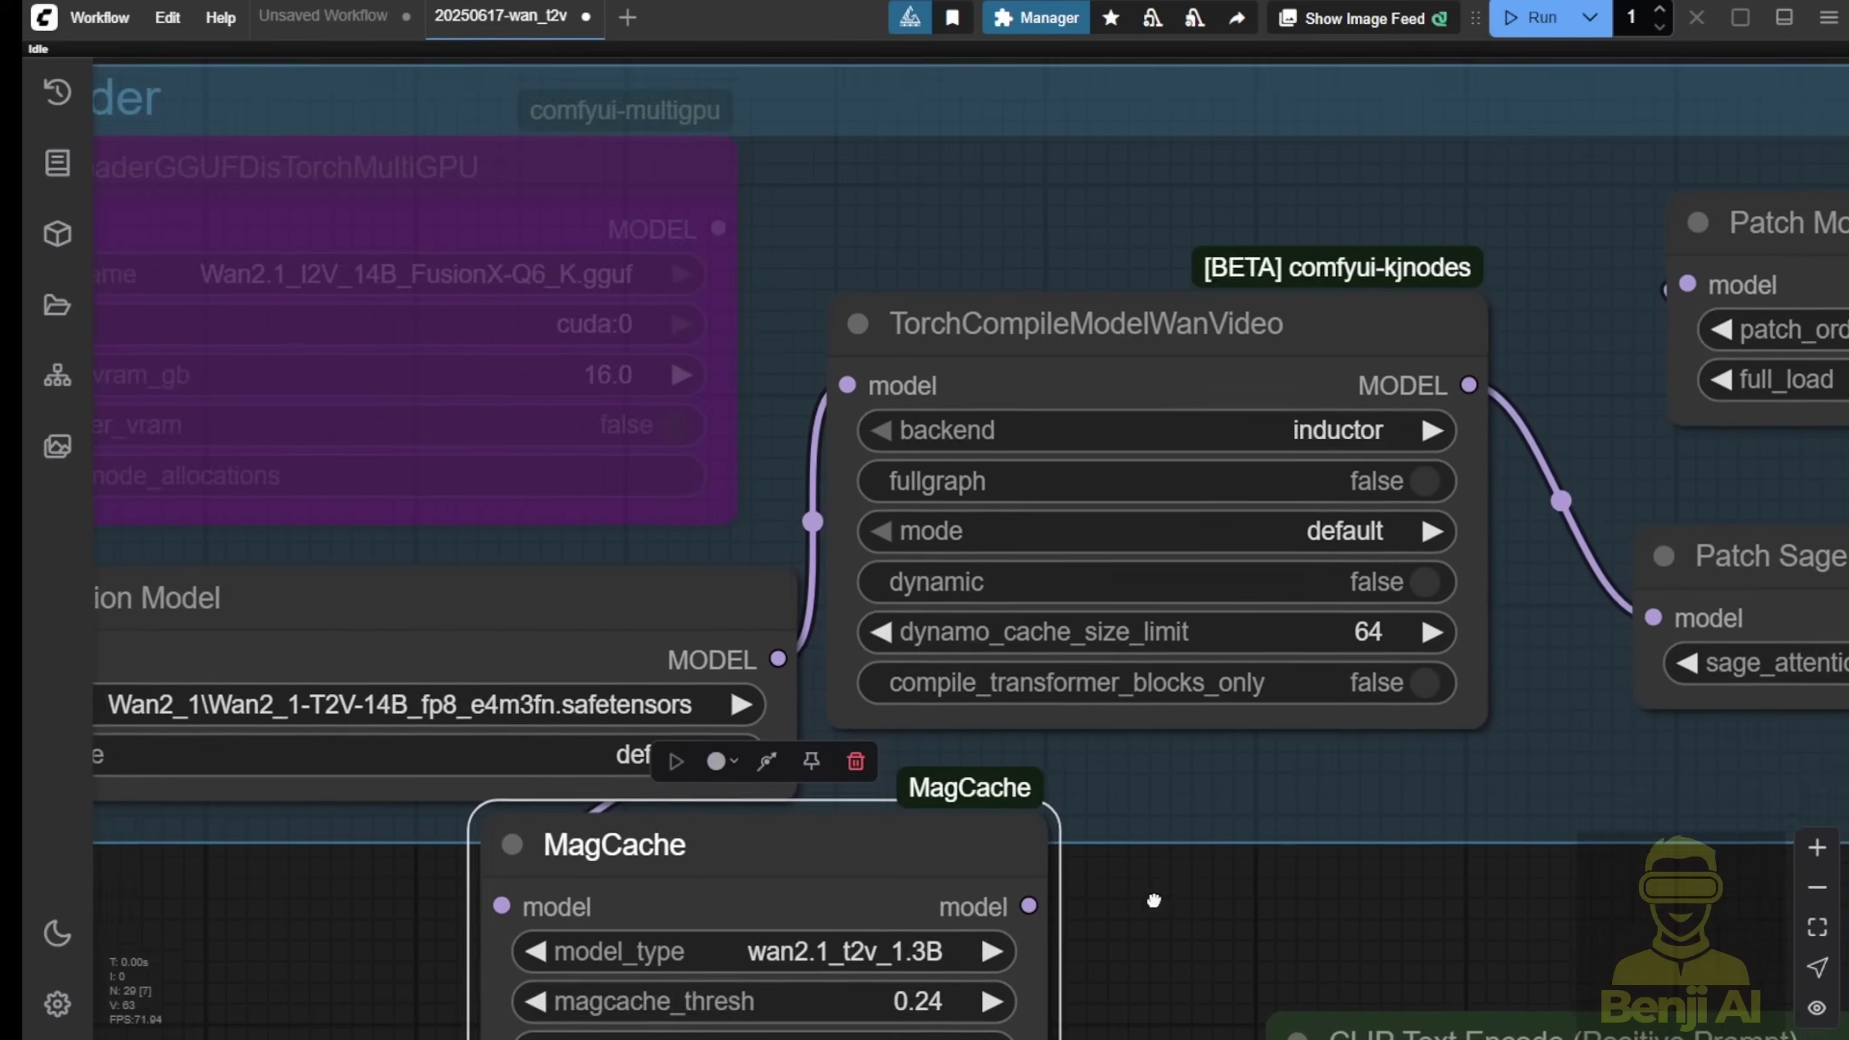
scroll(1061, 778, down, 2)
drag(841, 780, 837, 488)
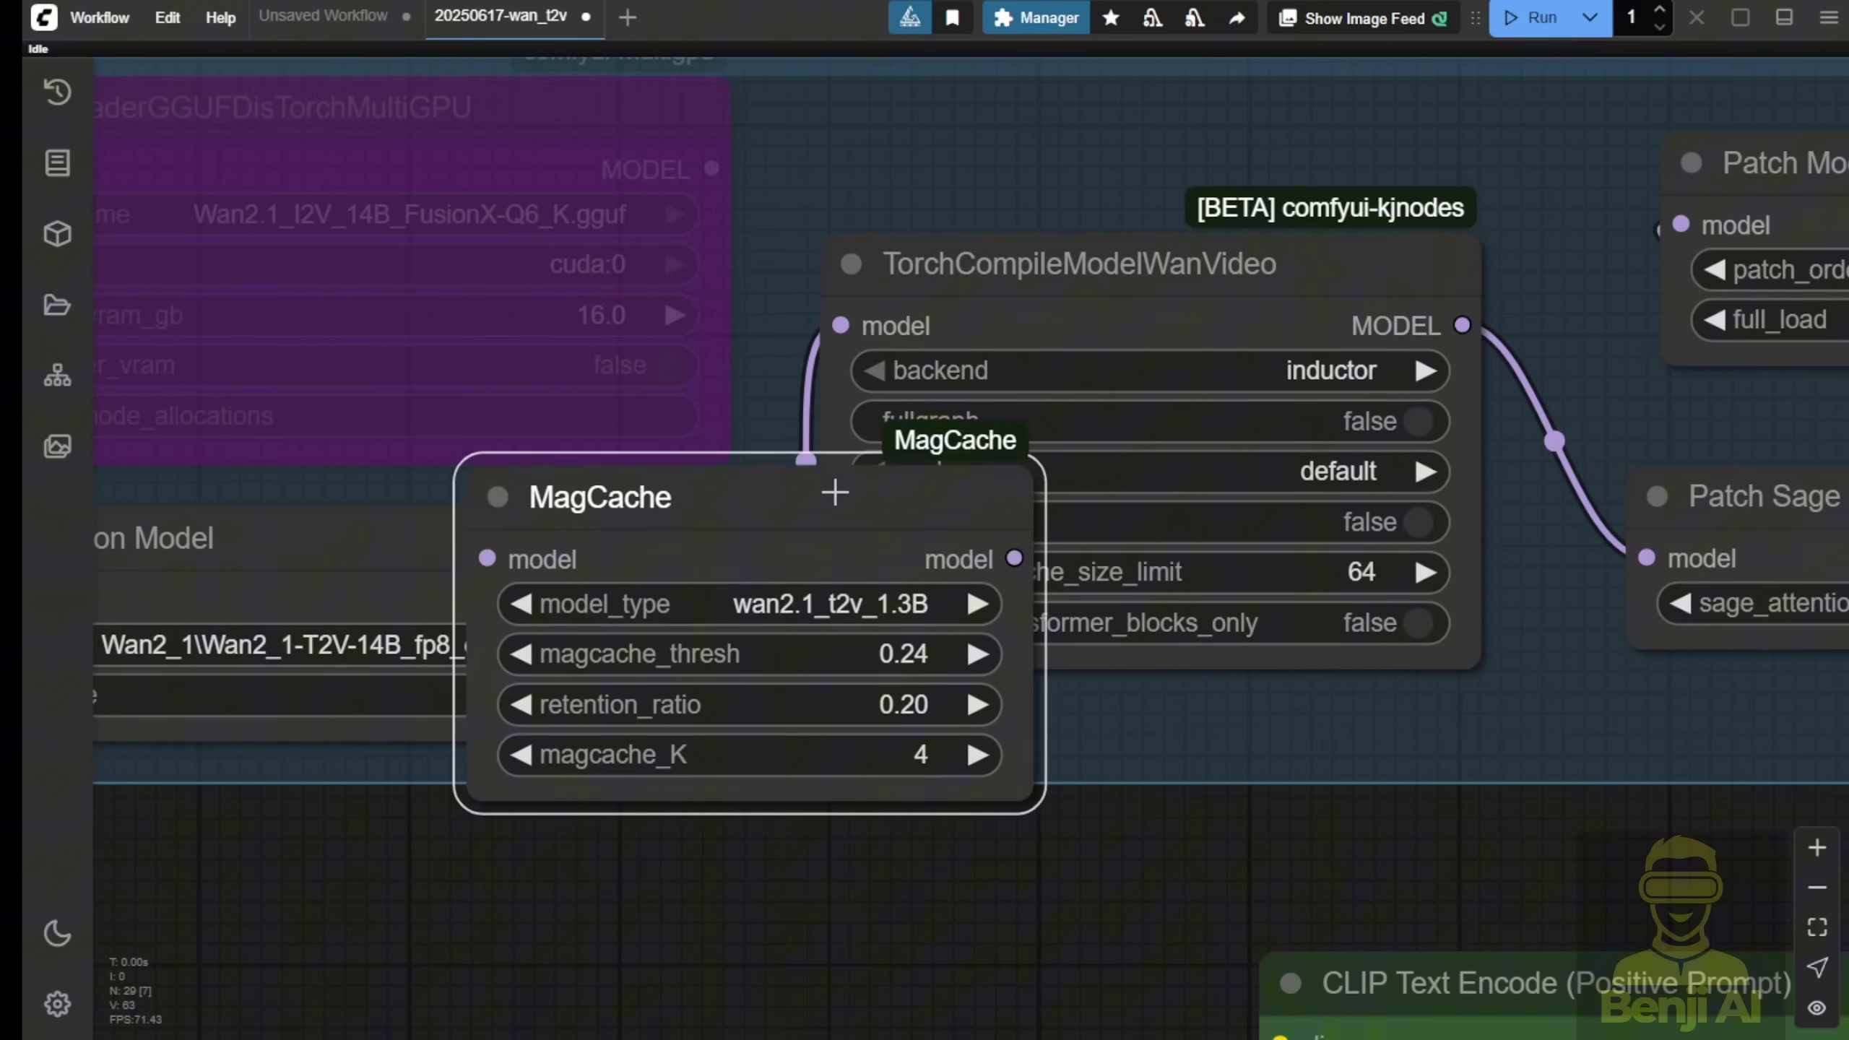
scroll(702, 541, right, 10)
scroll(1036, 346, up, 2)
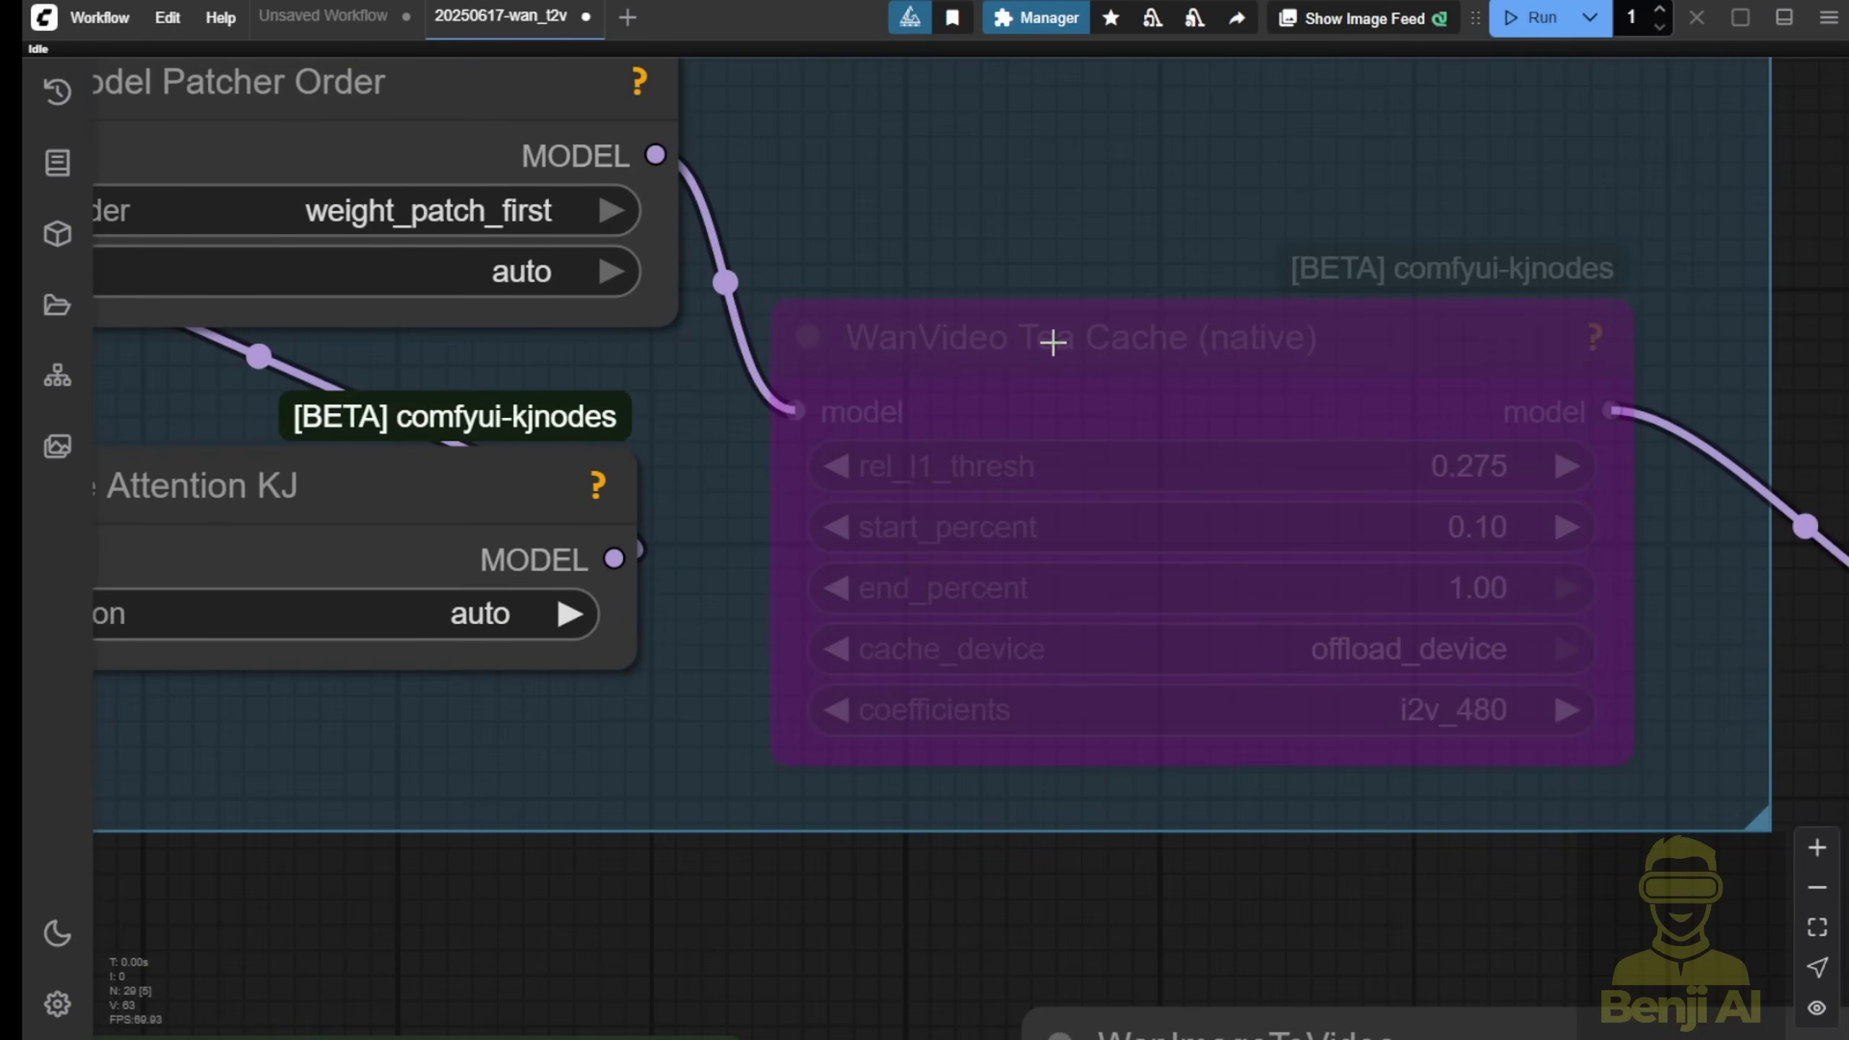
click(1056, 342)
key(Delete)
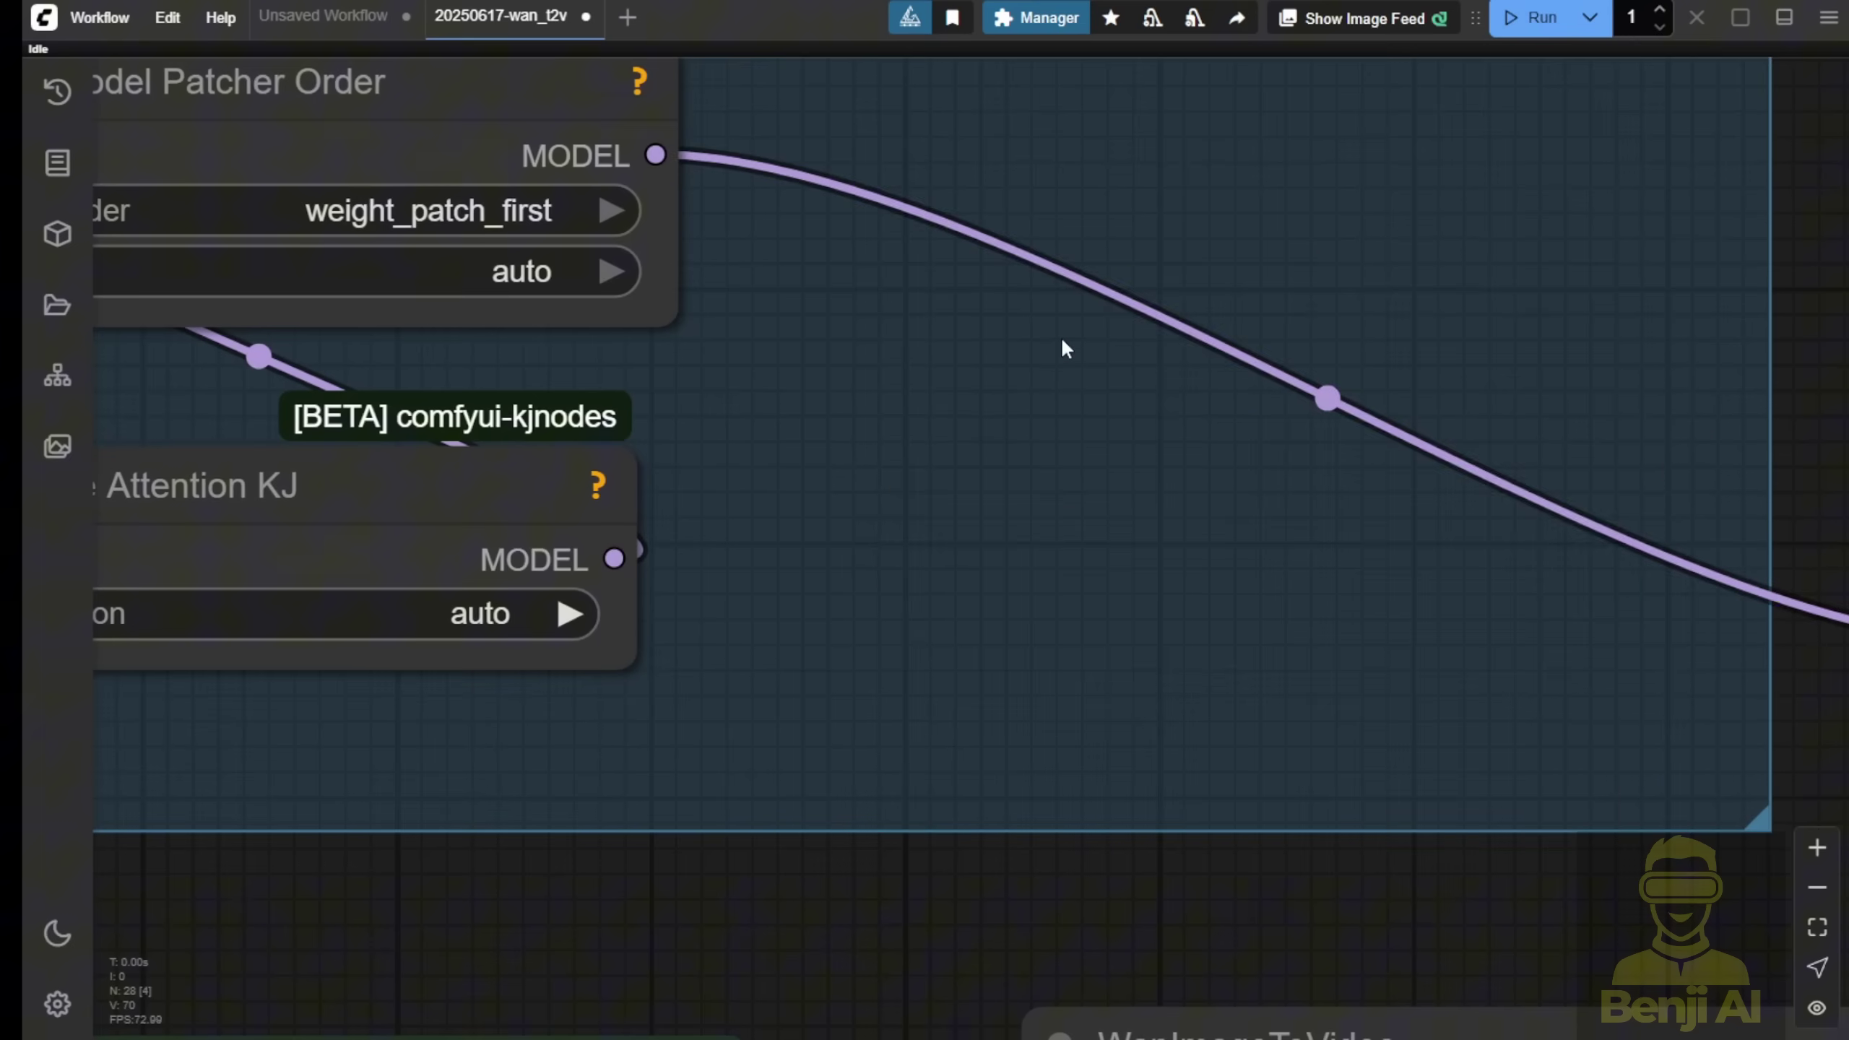
Step: Shift both Patch nodes right and insert MagCache into the model chain before TorchCompile
scroll(1033, 354, down, 5)
scroll(946, 401, down, 2)
drag(859, 540, 413, 194)
drag(537, 236, 1046, 262)
drag(384, 302, 895, 362)
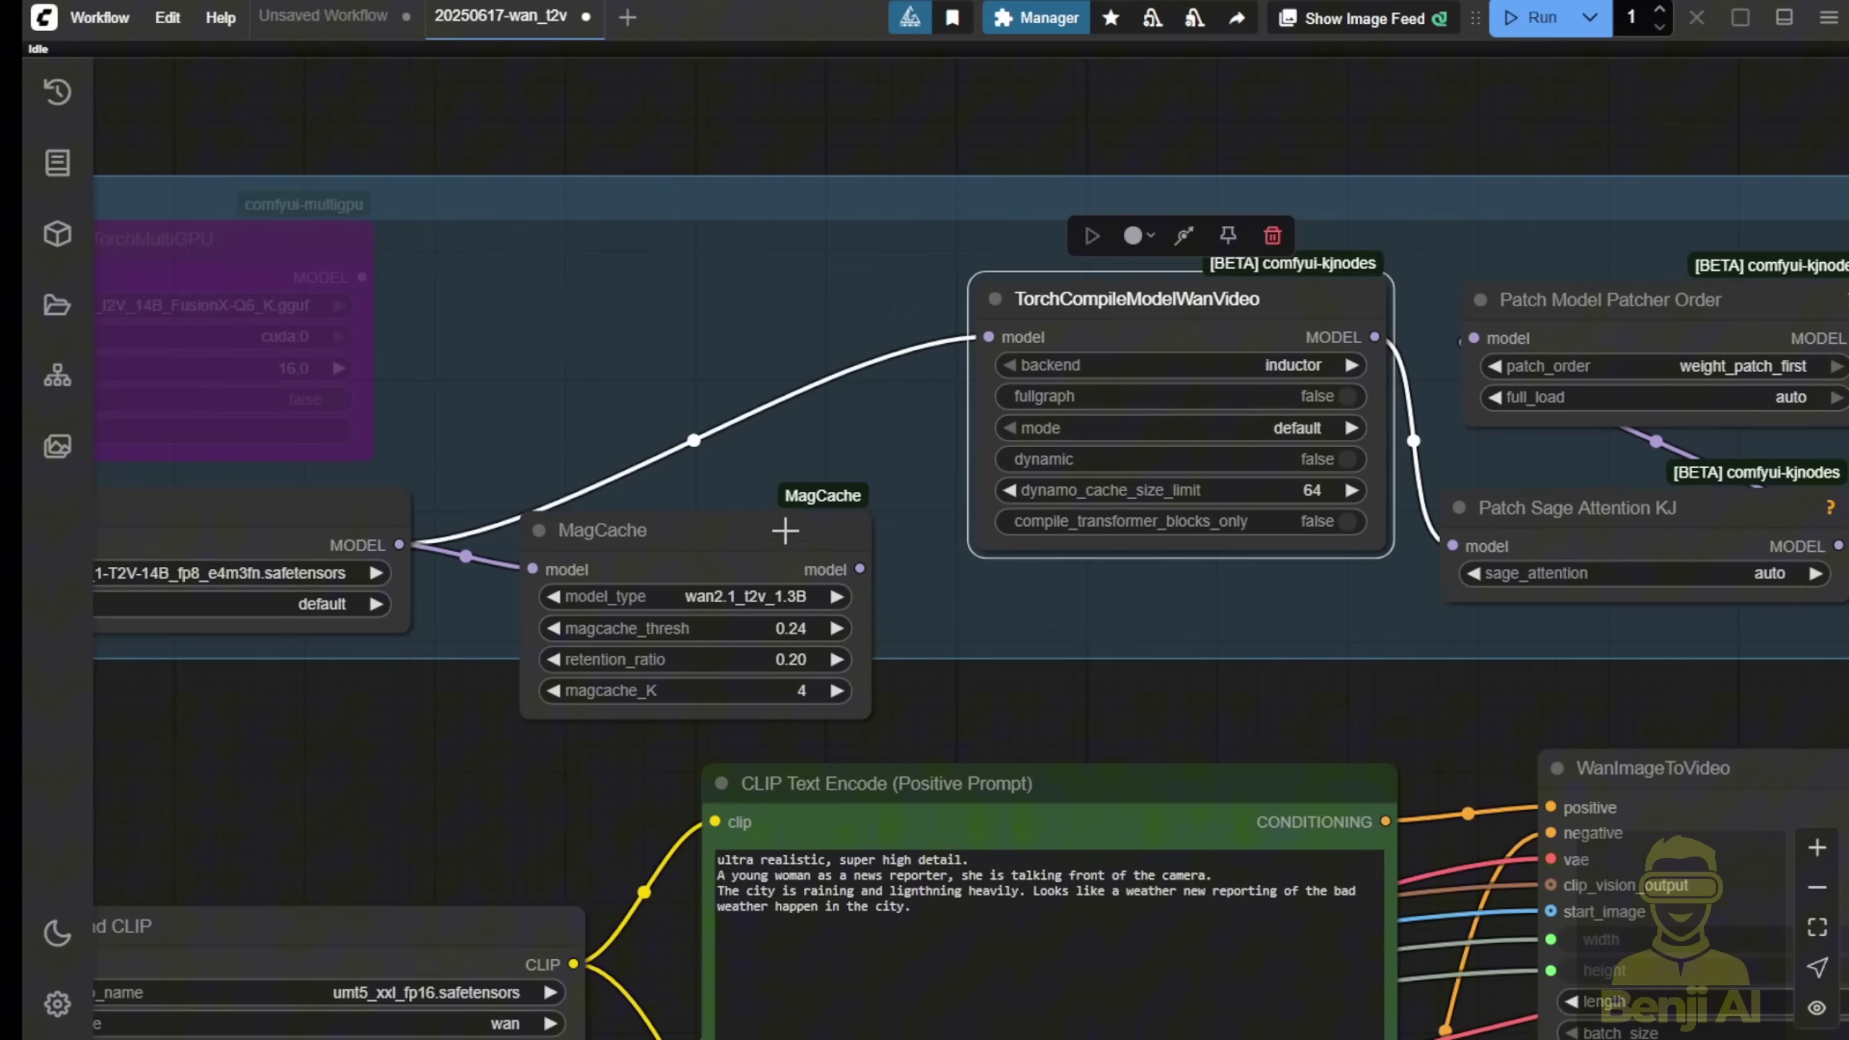
drag(784, 498, 755, 319)
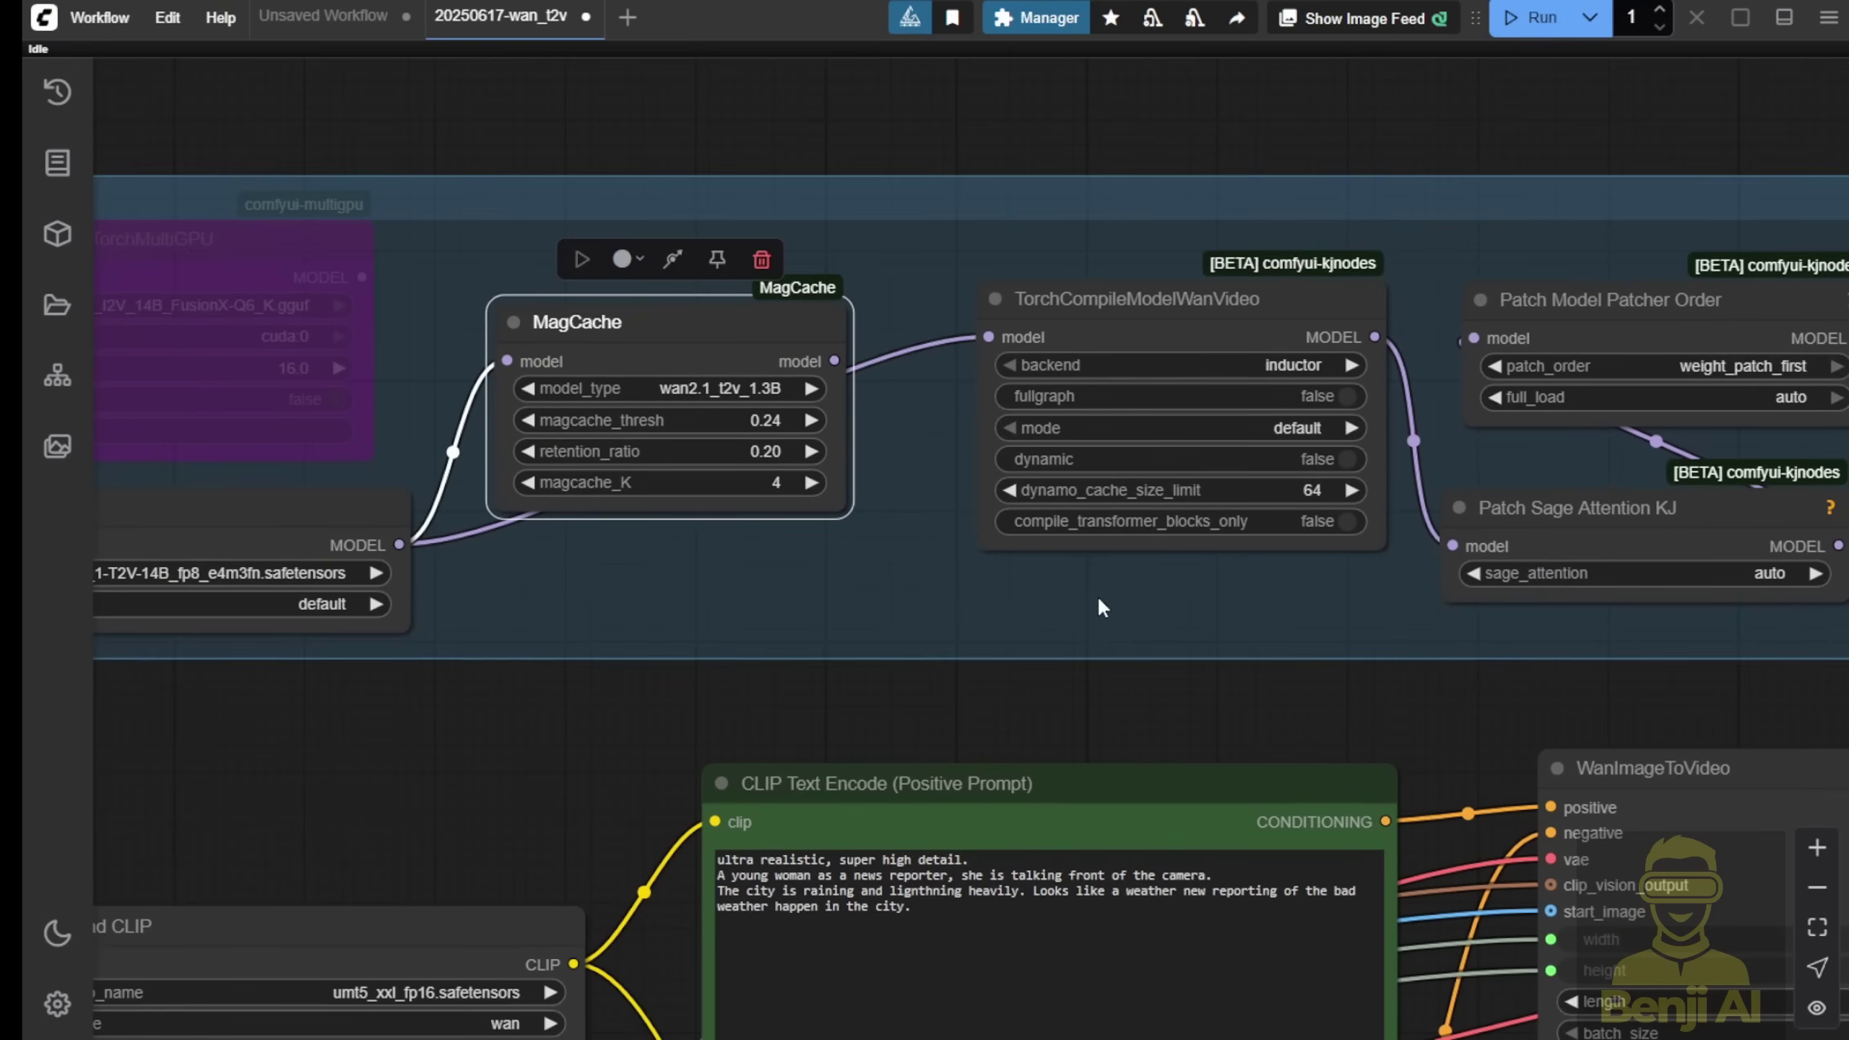
mouse_move(1098, 595)
mouse_down()
mouse_move(665, 450)
mouse_move(794, 579)
mouse_move(999, 603)
mouse_up()
scroll(691, 460, up, 5)
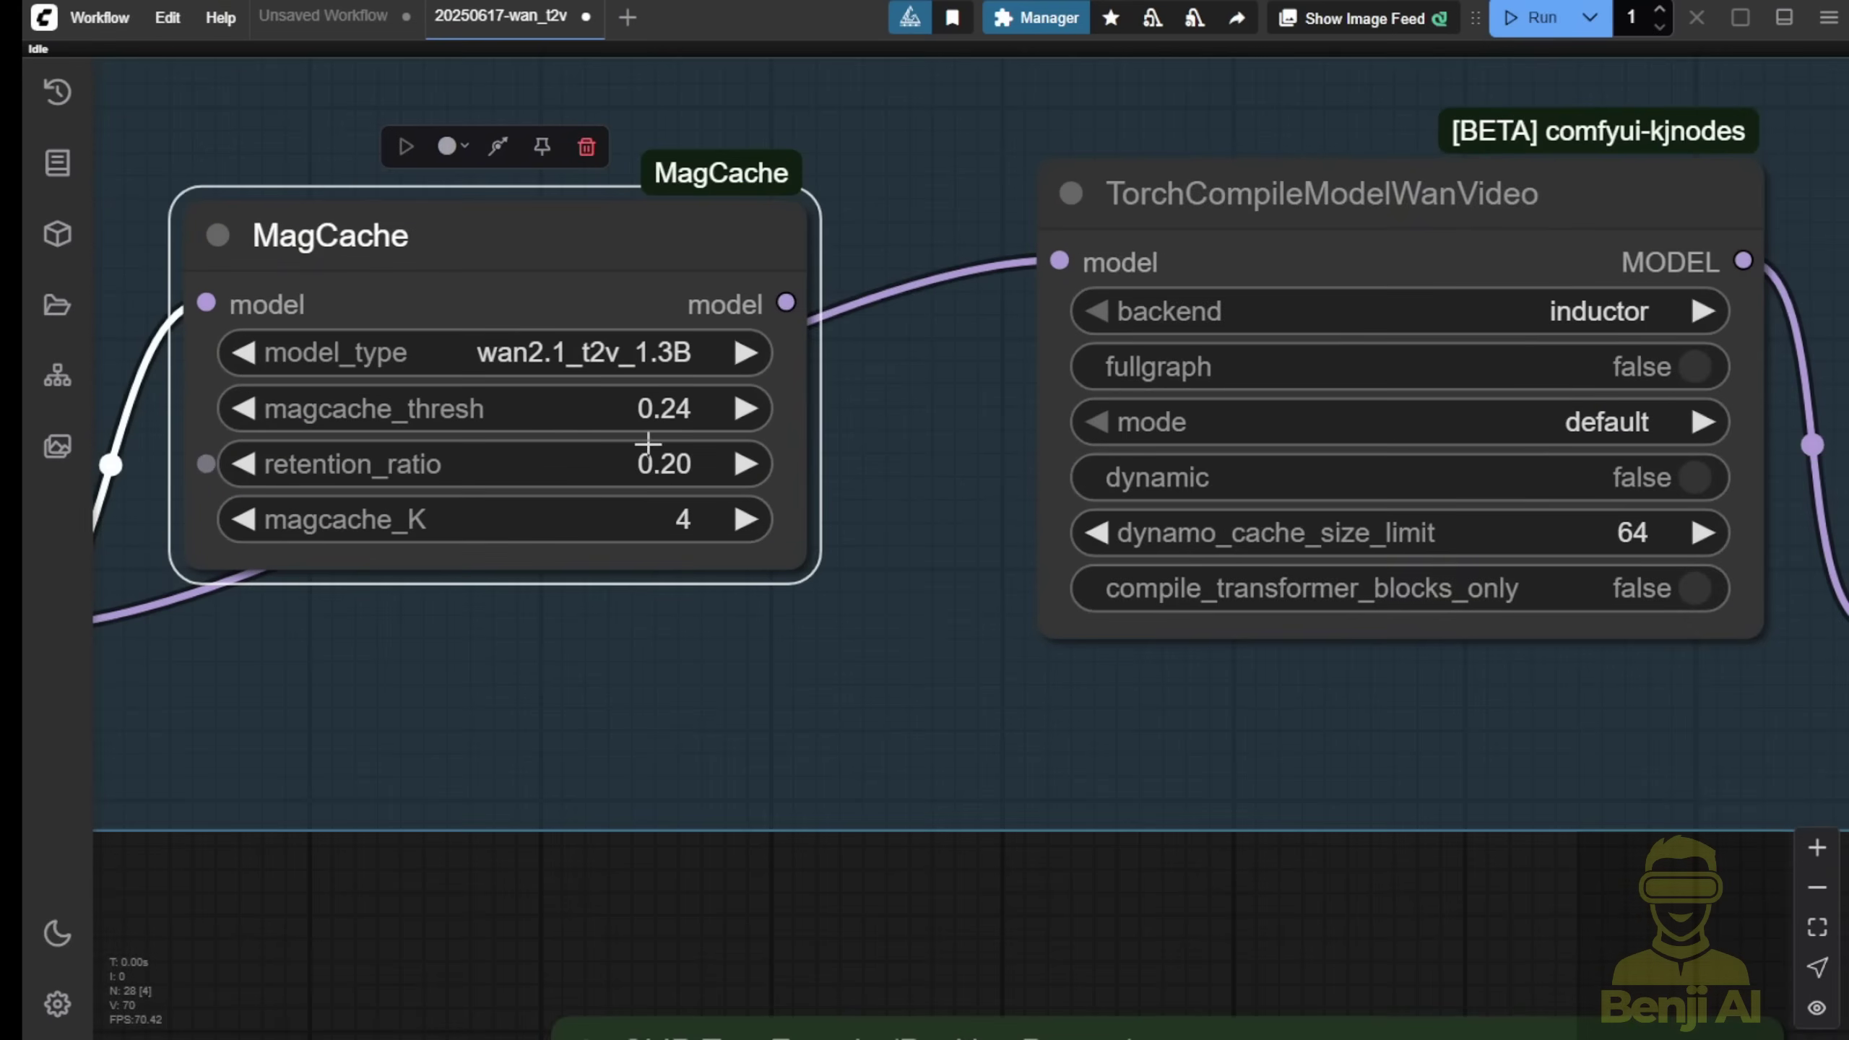
drag(646, 638, 977, 639)
Step: Set MagCache's model type to wan2.1_t2v_14B
click(868, 335)
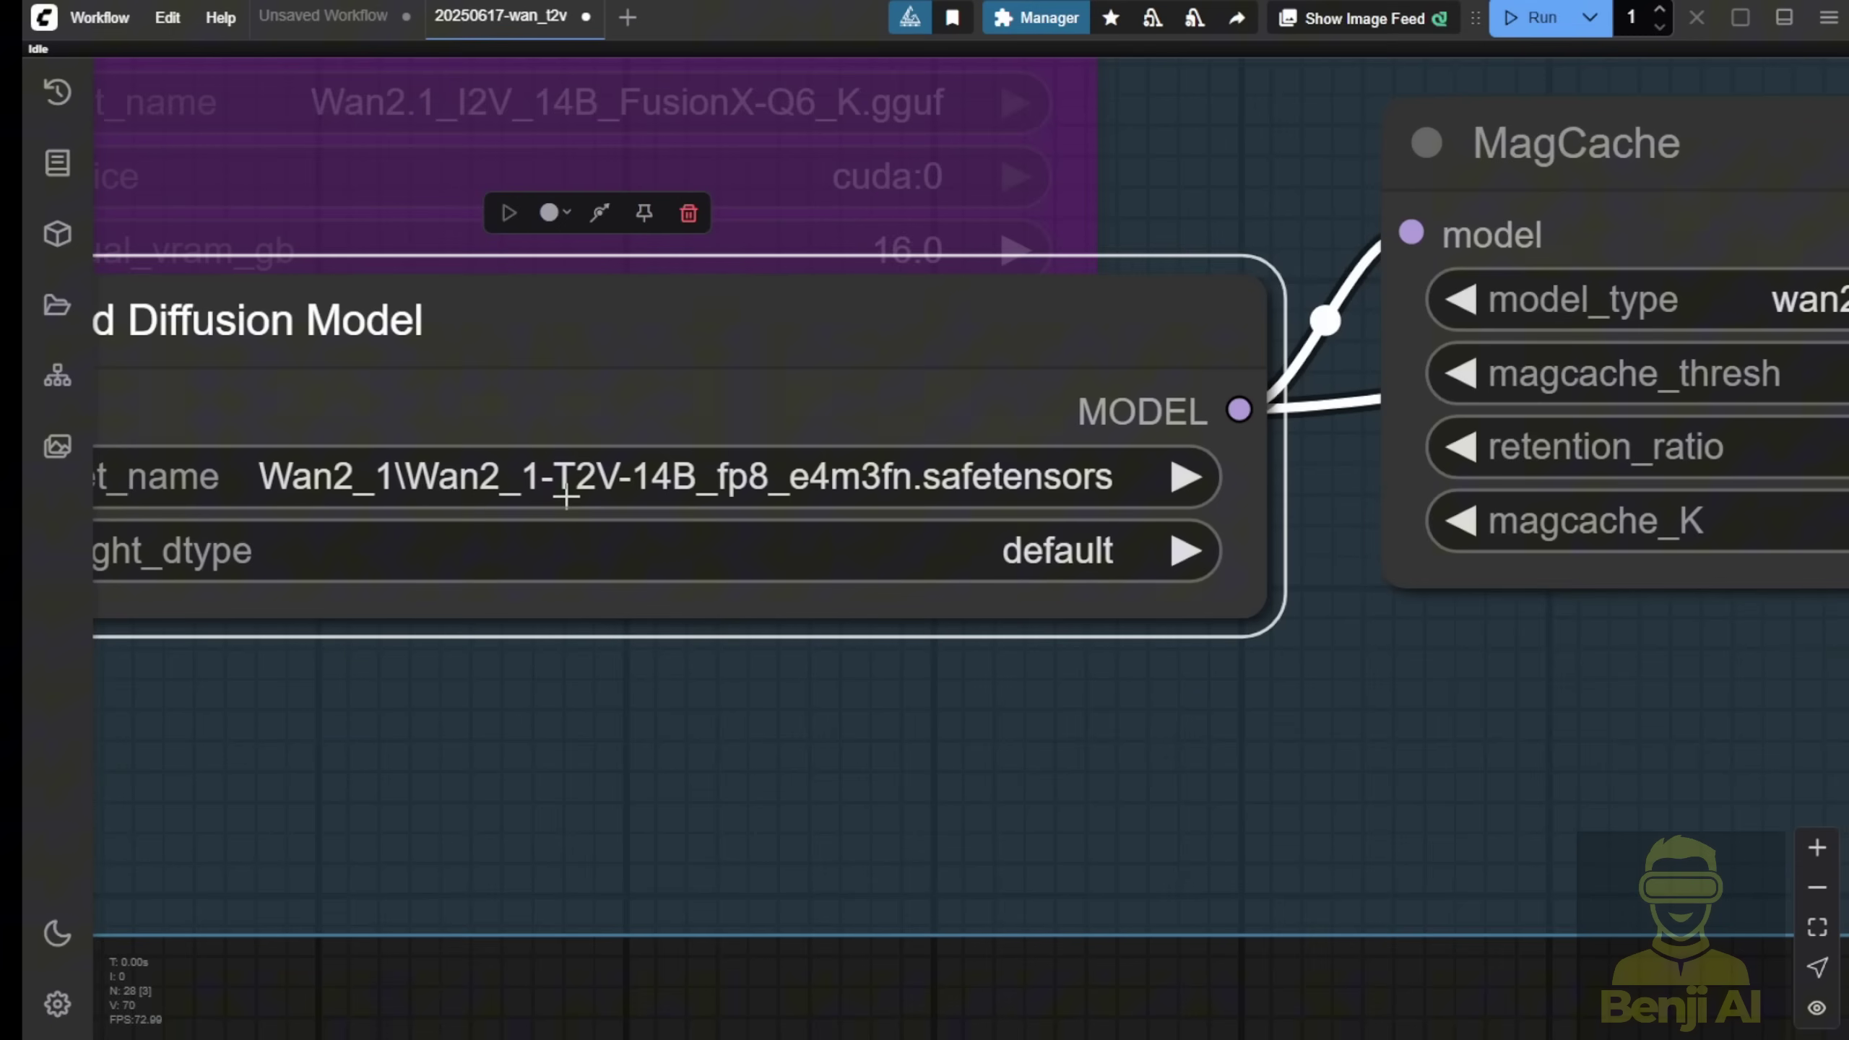
drag(1310, 728, 500, 846)
click(1091, 417)
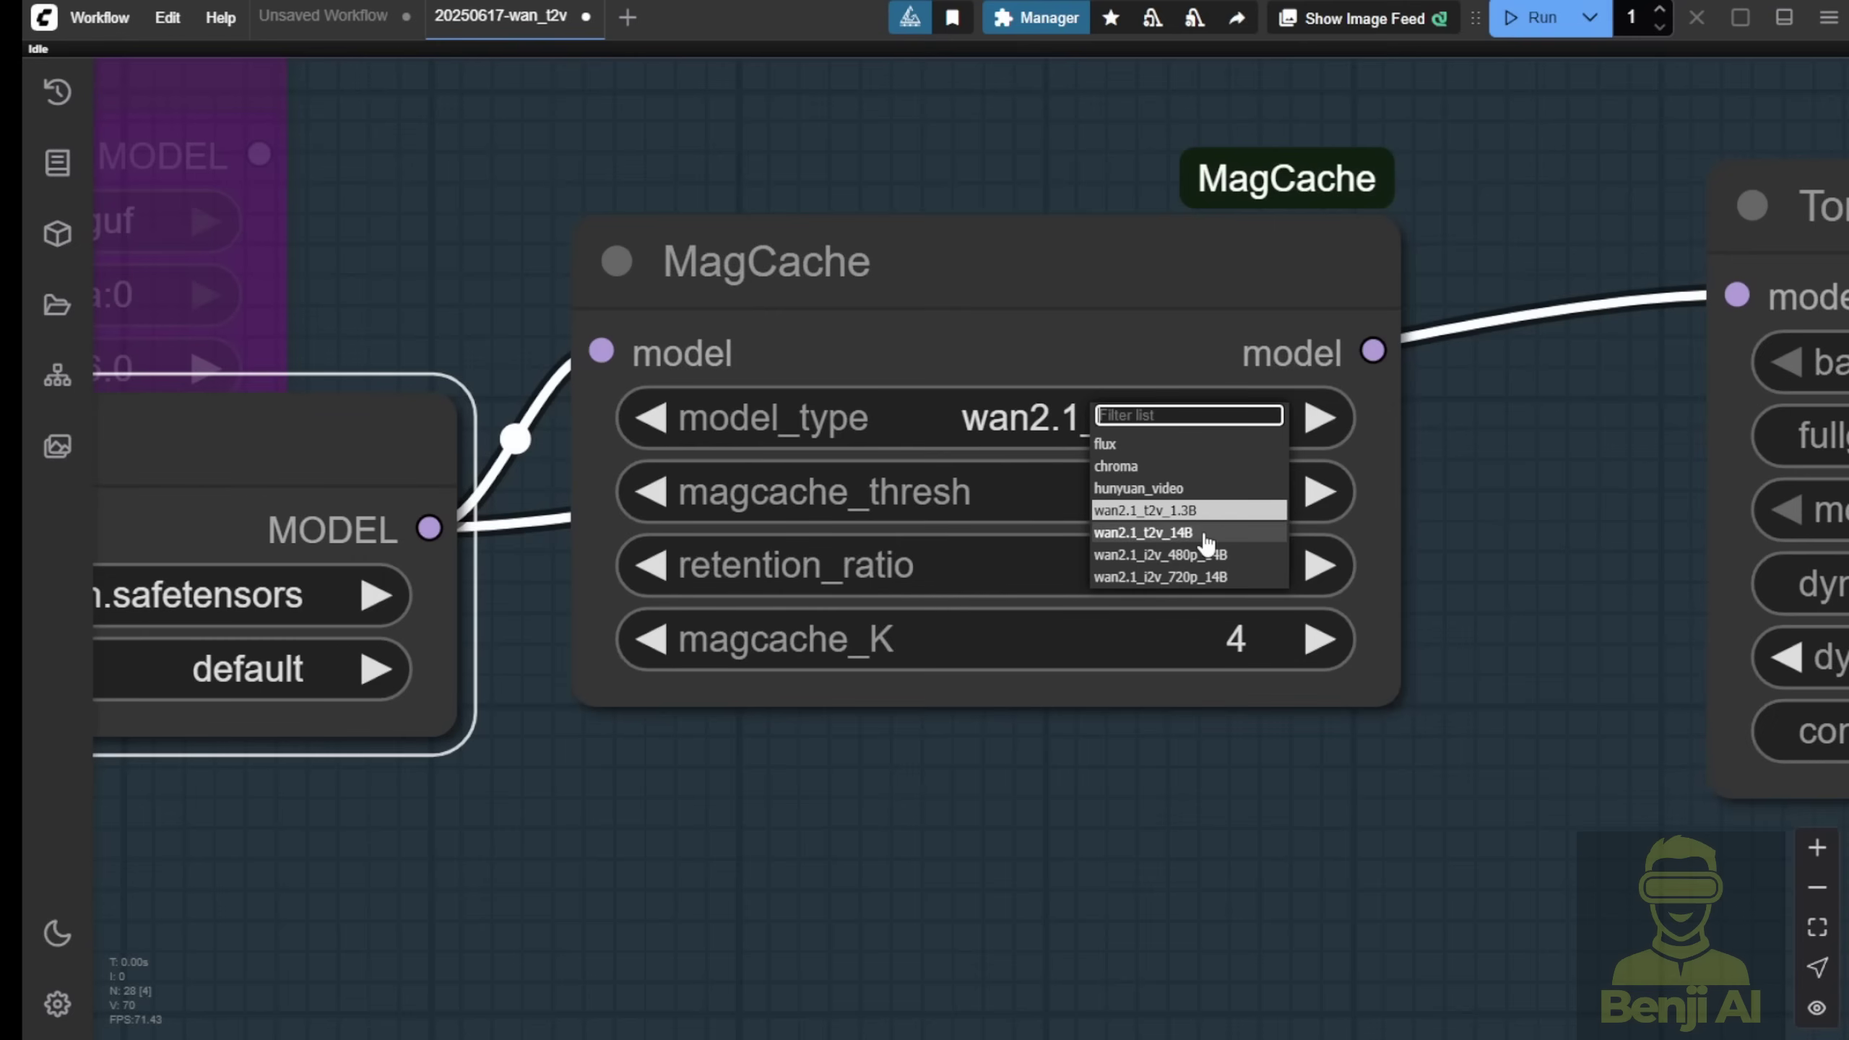
click(1206, 541)
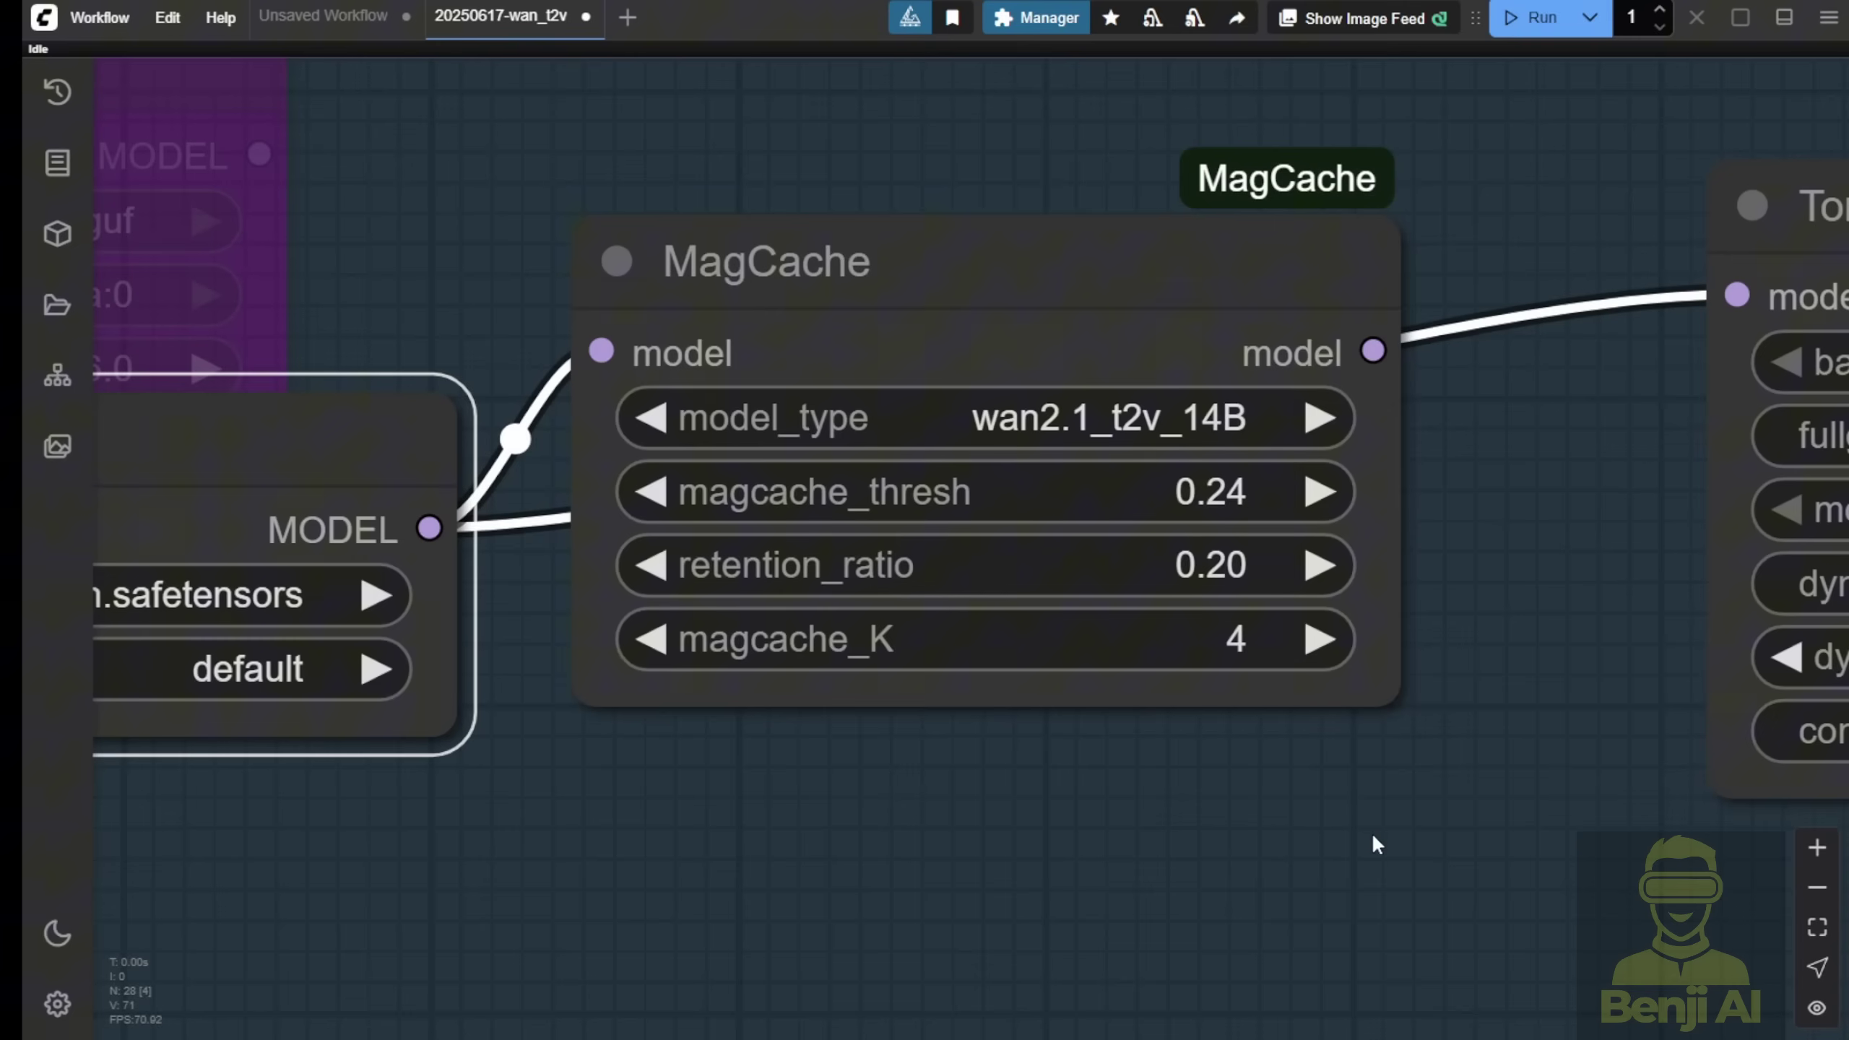
Step: Position MagCache closer to TorchCompileModelWanVideo near the Patch nodes
scroll(1372, 837, down, 3)
drag(1372, 830, 990, 784)
mouse_move(935, 455)
mouse_down()
mouse_move(992, 517)
mouse_move(1209, 414)
mouse_up()
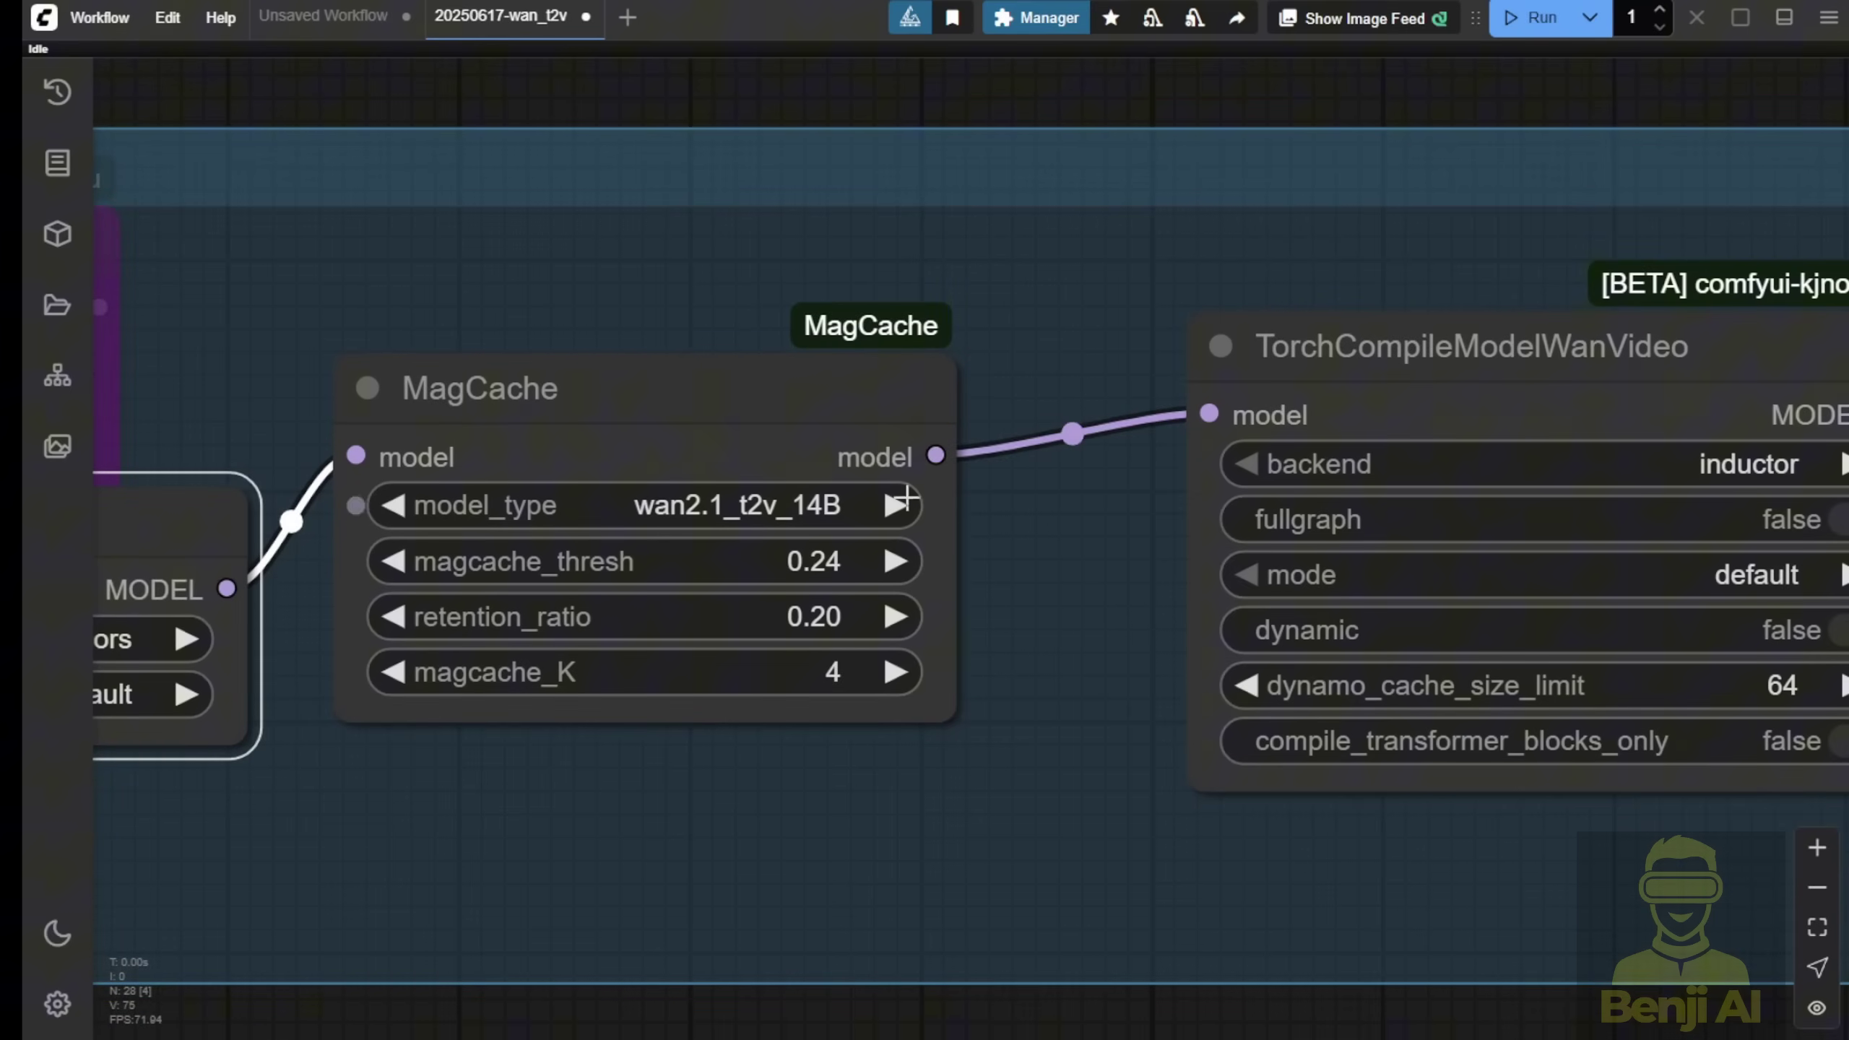
drag(1065, 734, 405, 648)
scroll(777, 874, down, 3)
drag(361, 444, 451, 428)
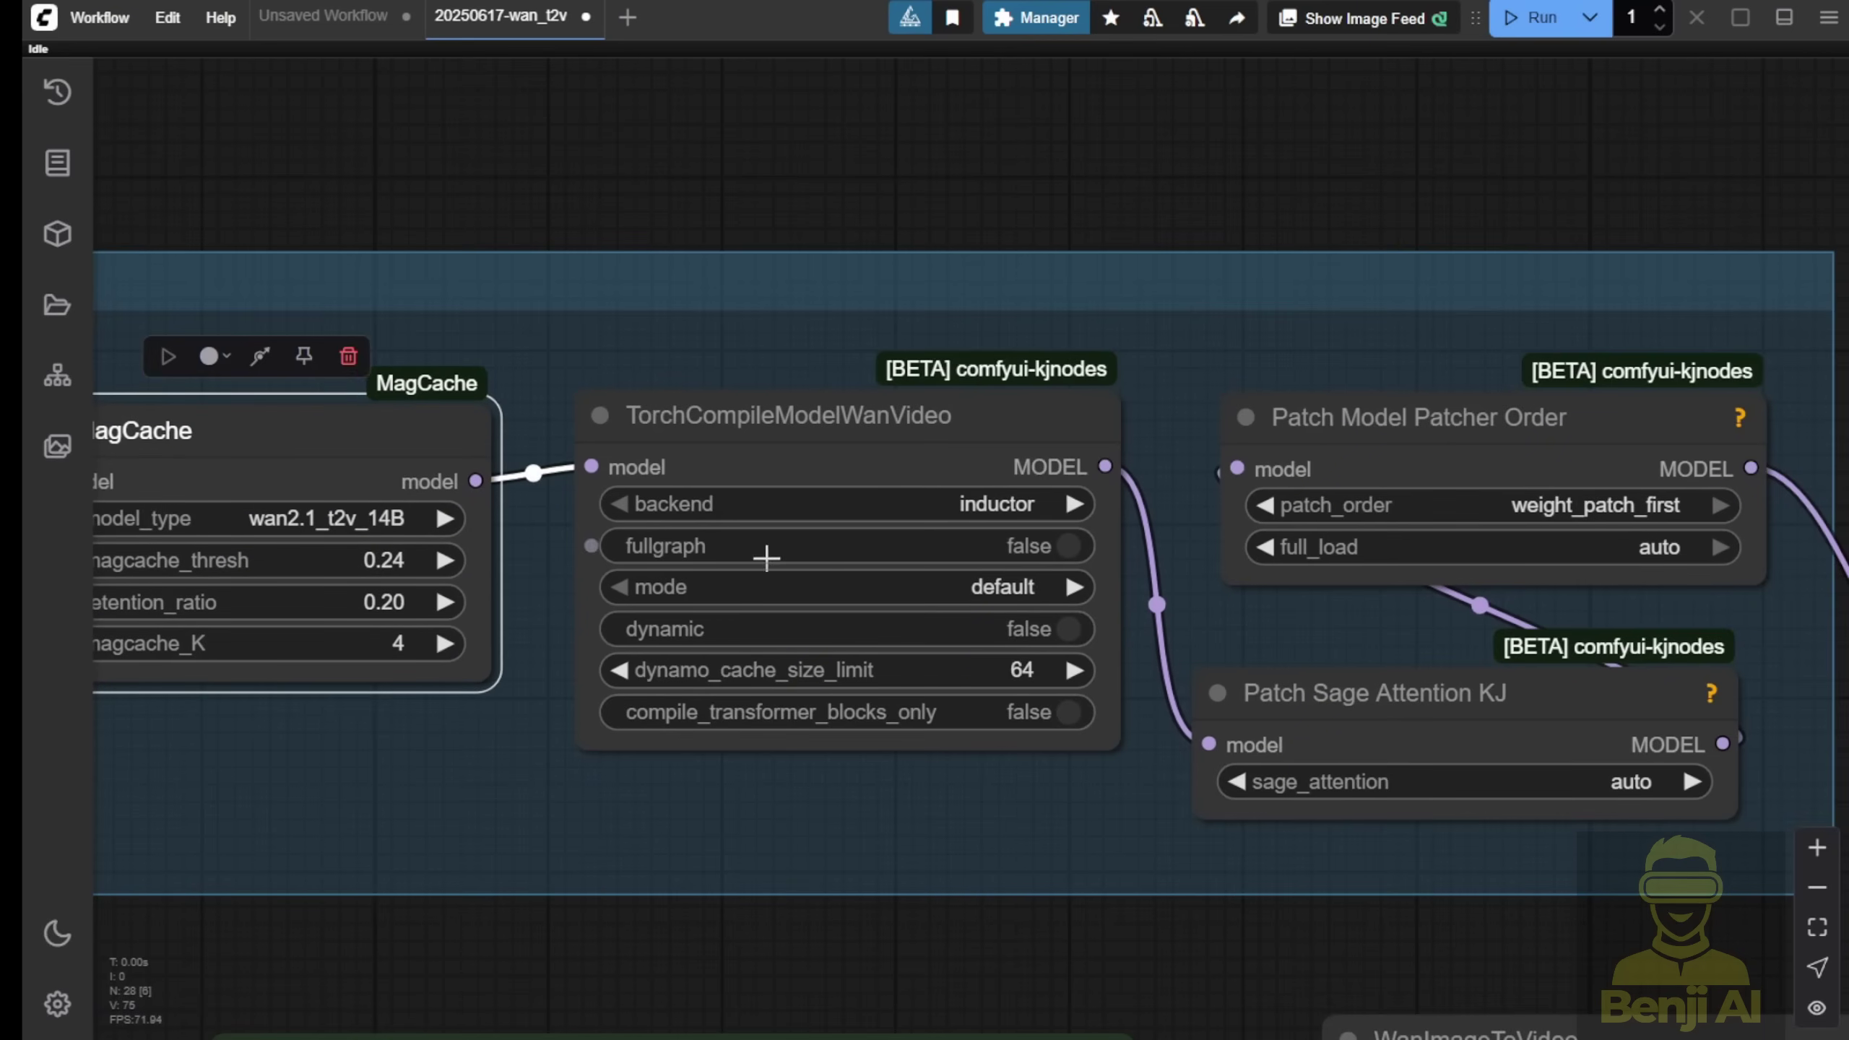
Step: Move WanImageToVideo aside and wire the prompt conditioning directly into KSampler's inputs
click(835, 446)
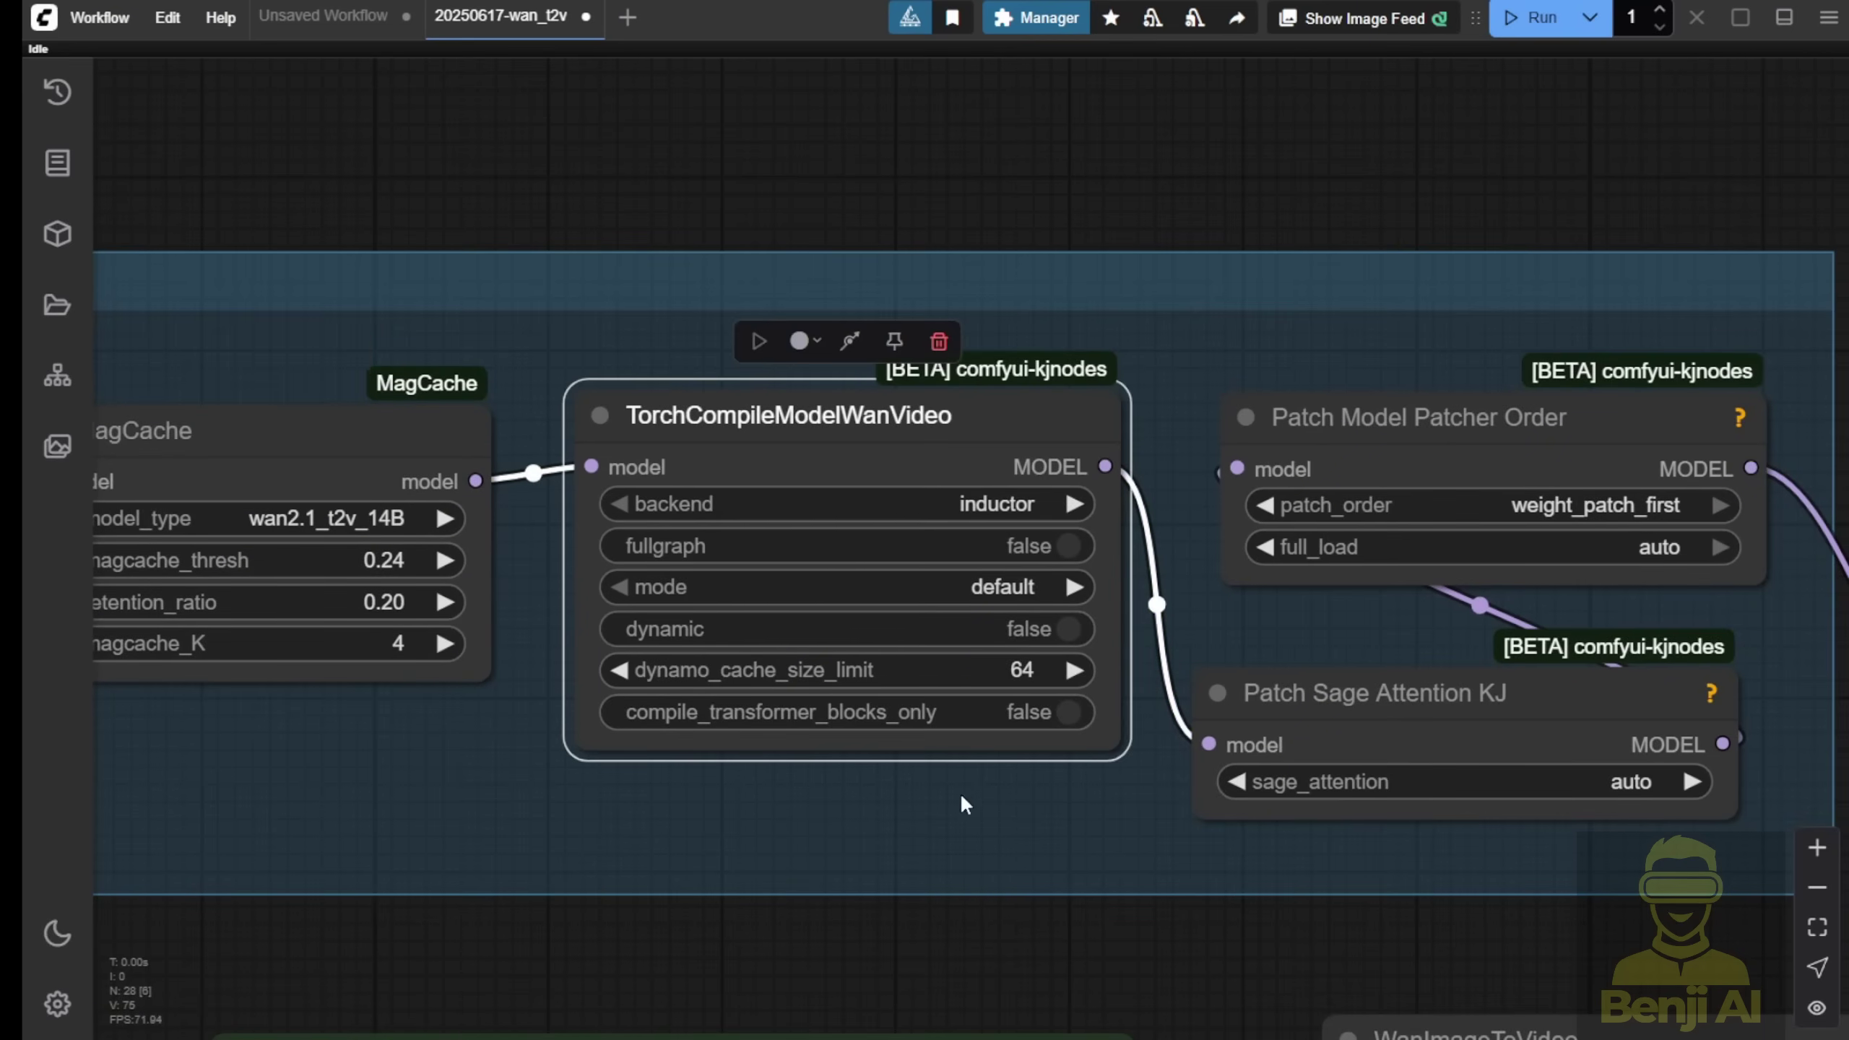
scroll(968, 801, down, 1)
click(1238, 787)
drag(1369, 881, 350, 451)
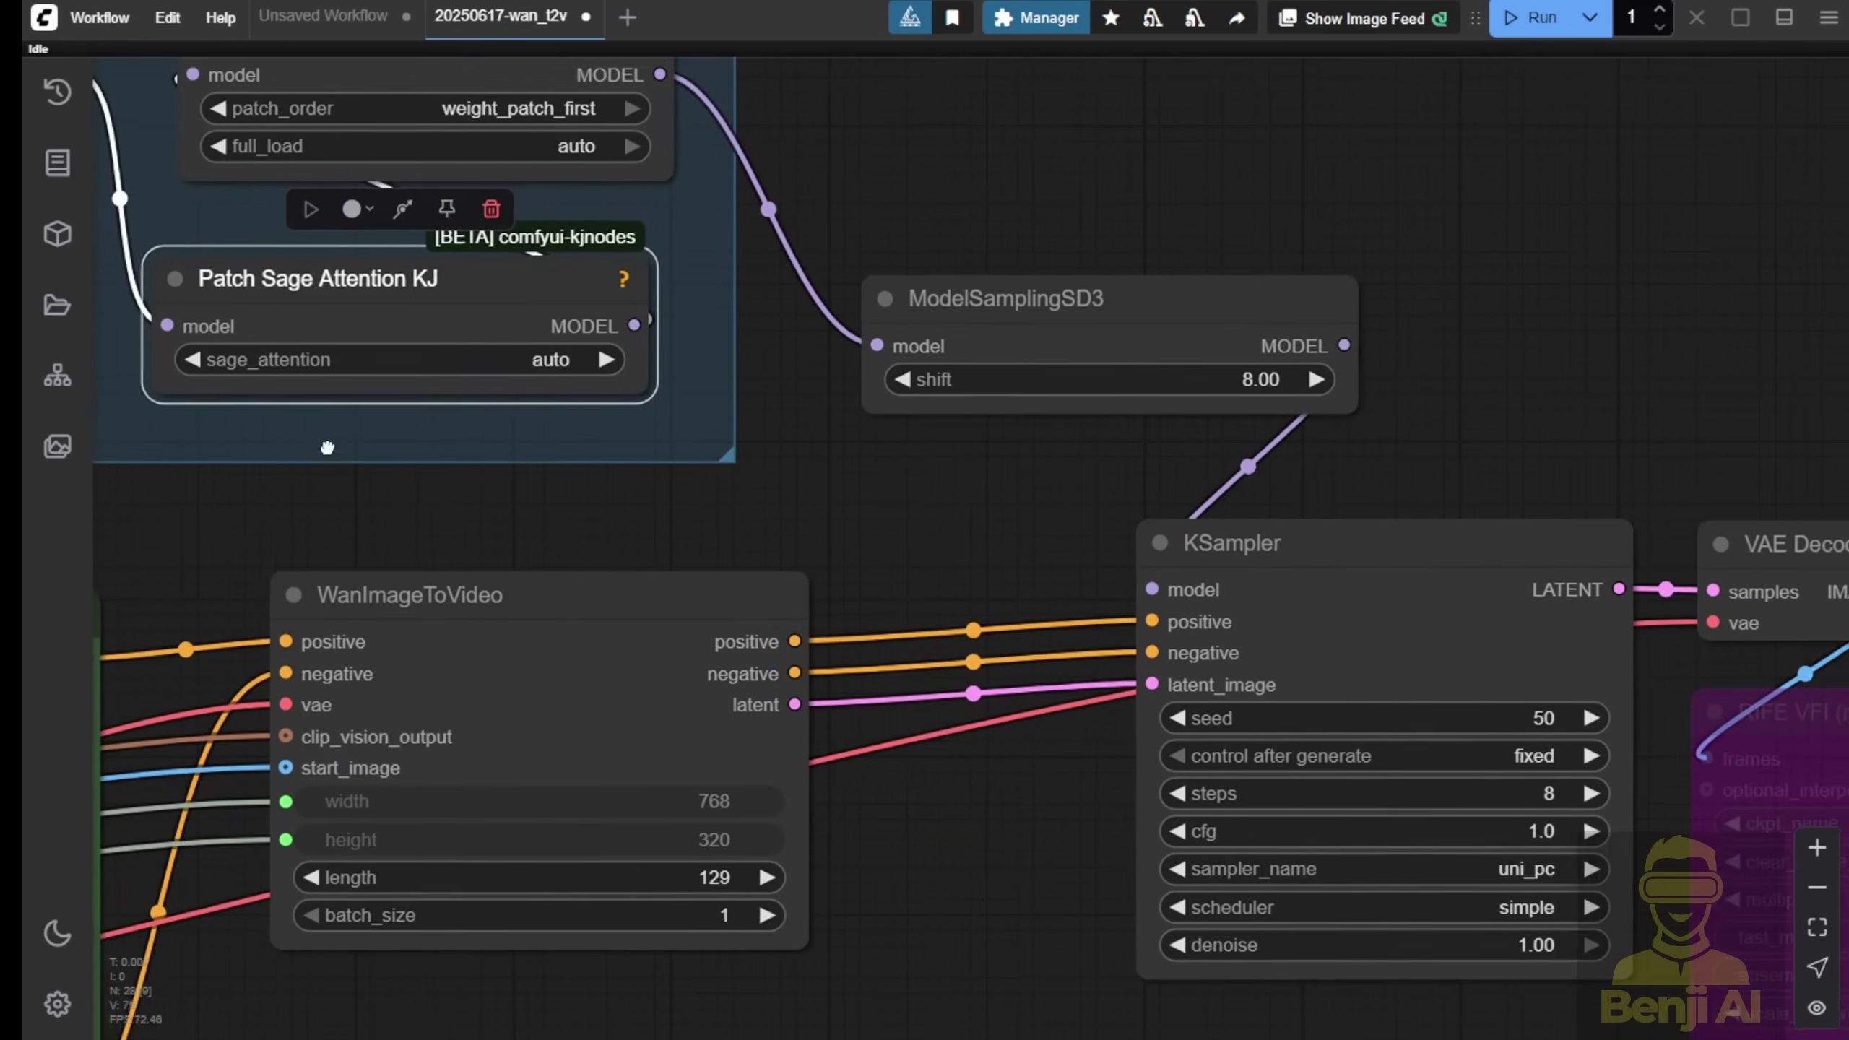
click(1019, 324)
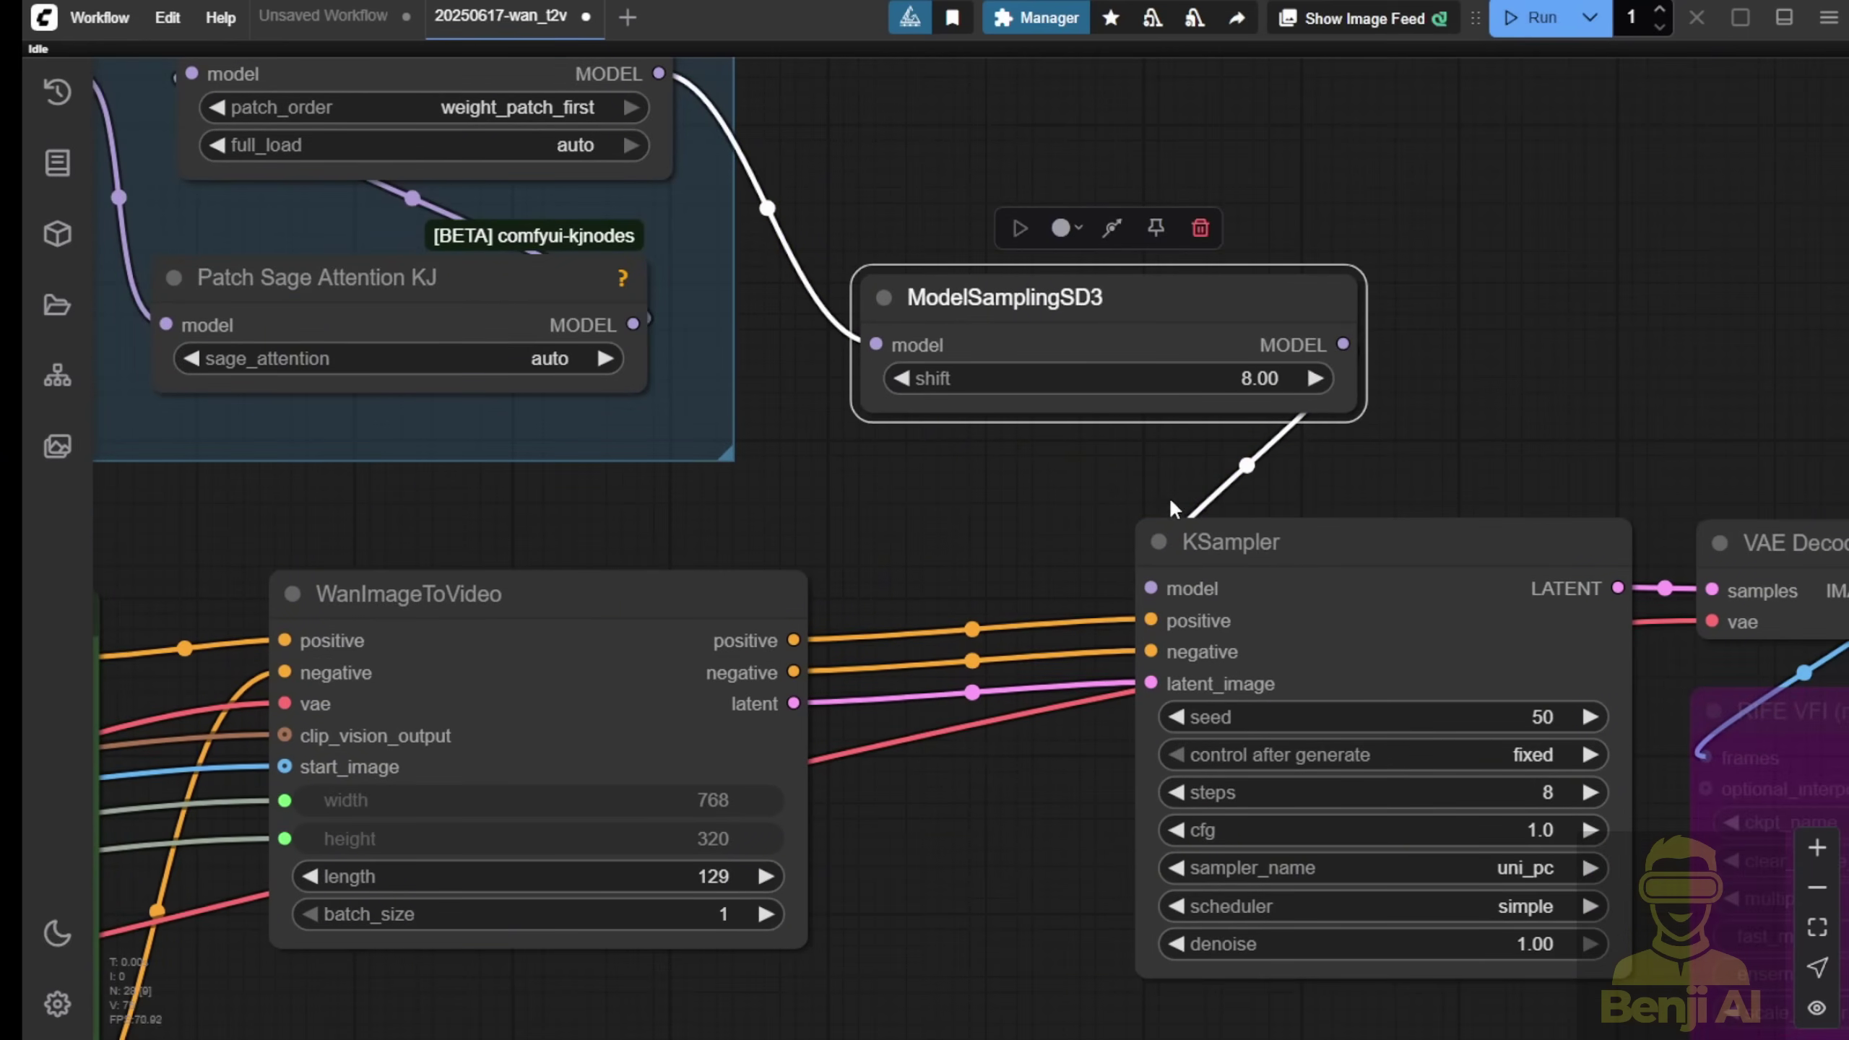
scroll(986, 473, down, 3)
drag(982, 500, 1208, 399)
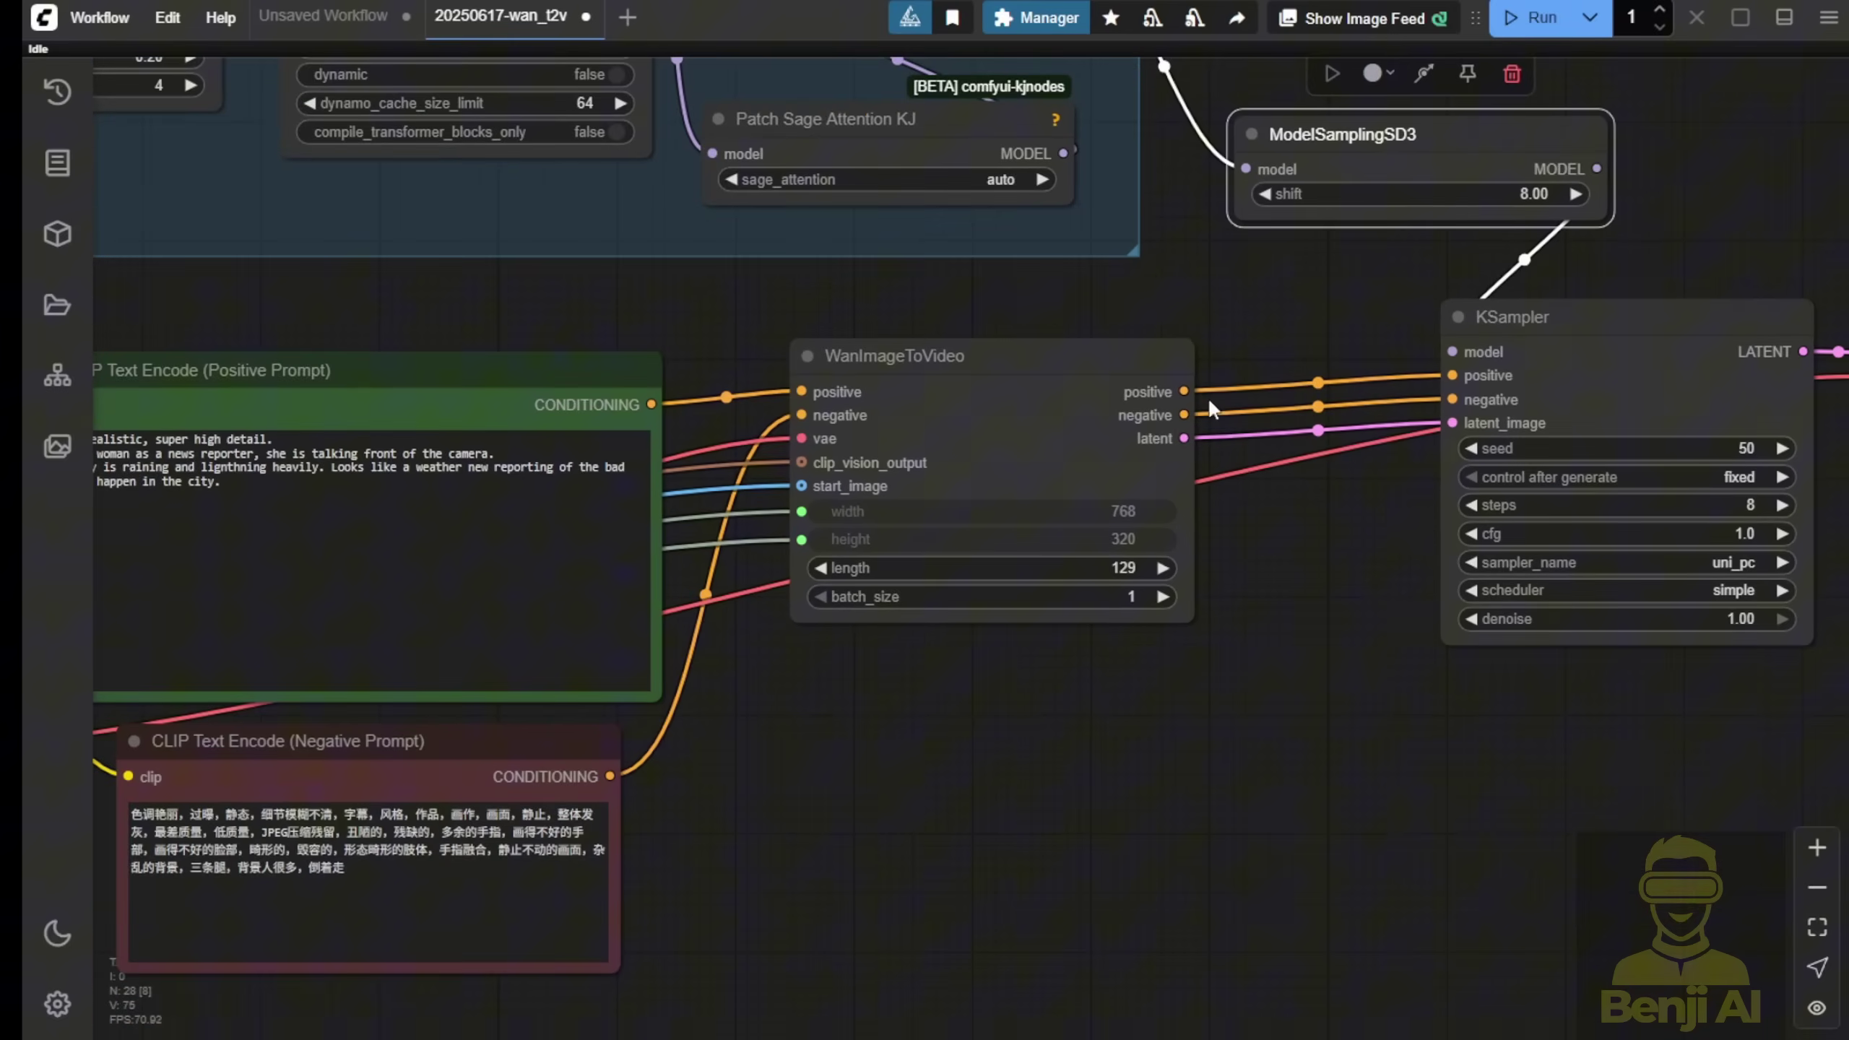
scroll(1206, 400, down, 2)
scroll(1206, 399, up, 3)
mouse_move(1019, 356)
mouse_down()
mouse_move(976, 374)
mouse_move(1037, 317)
mouse_move(1054, 664)
mouse_up()
scroll(960, 403, down, 2)
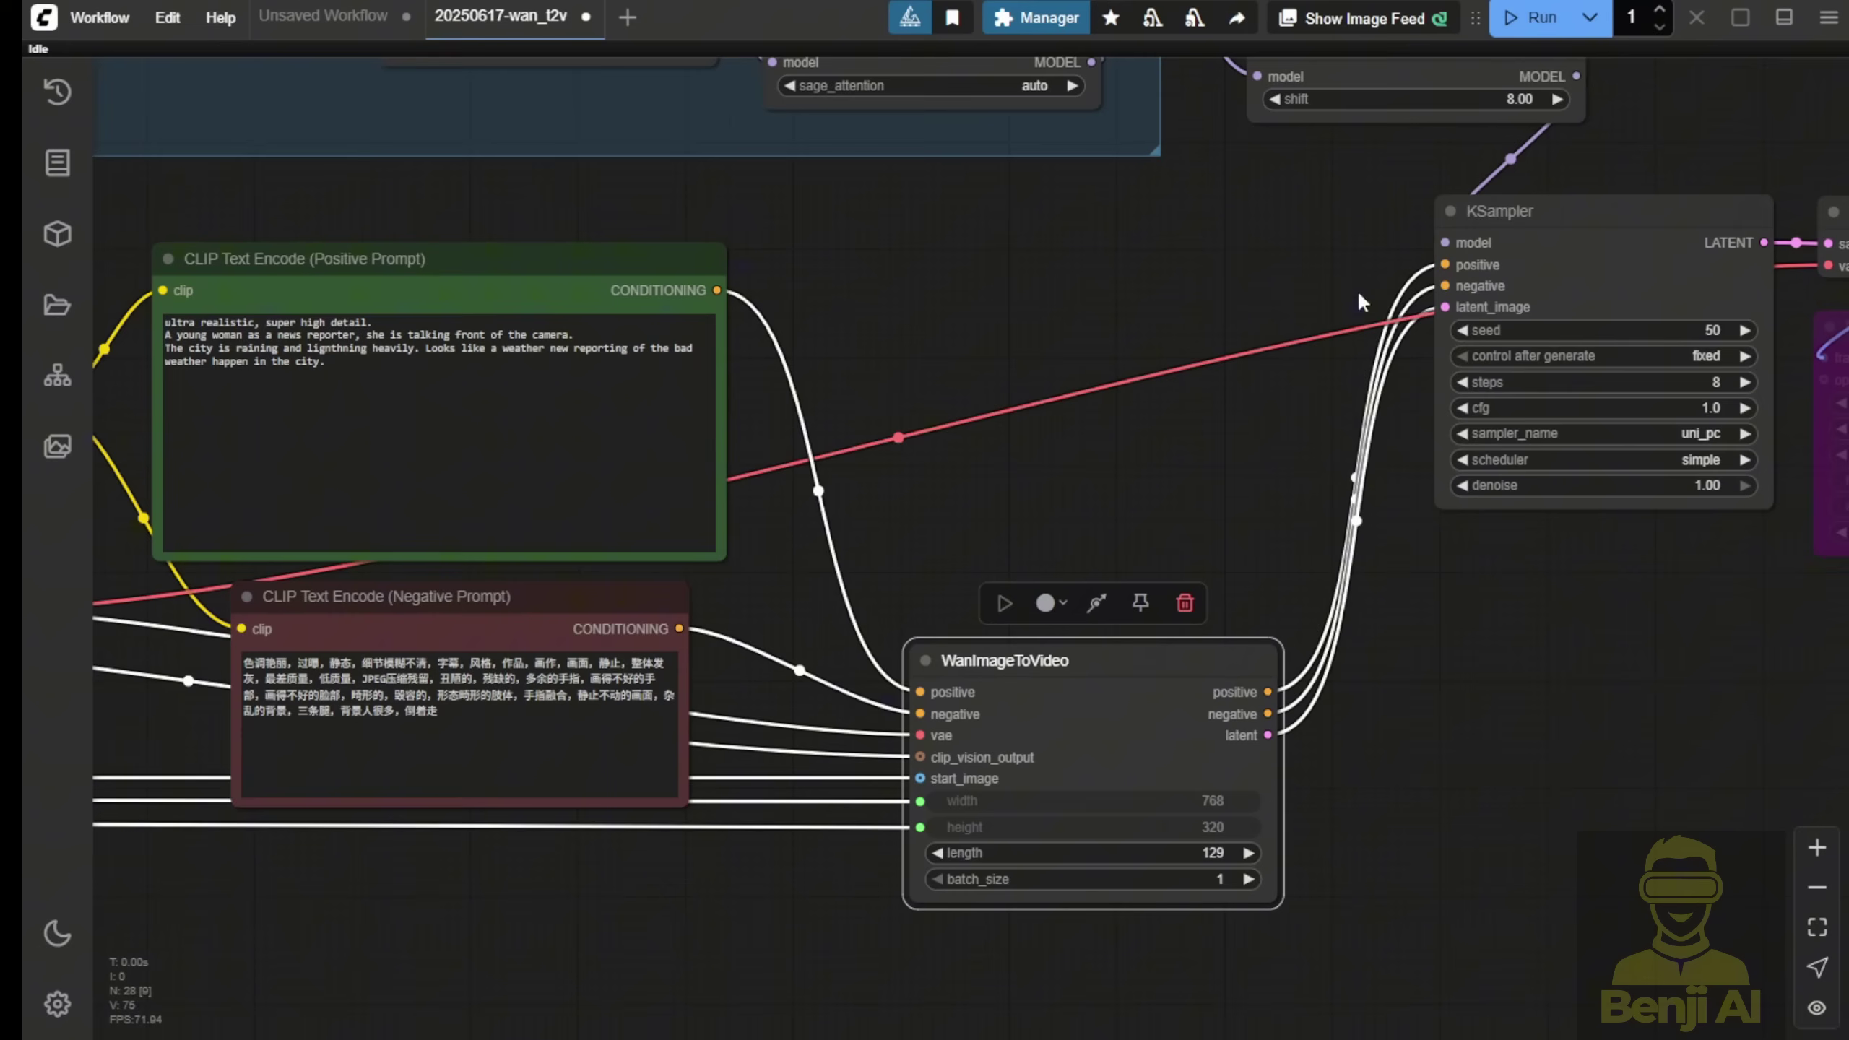
drag(920, 690, 1445, 264)
Step: Bypass the WanImageToVideo node and move it to the lower left
right_click(961, 670)
click(1048, 867)
drag(1005, 660, 306, 845)
drag(1261, 565, 952, 656)
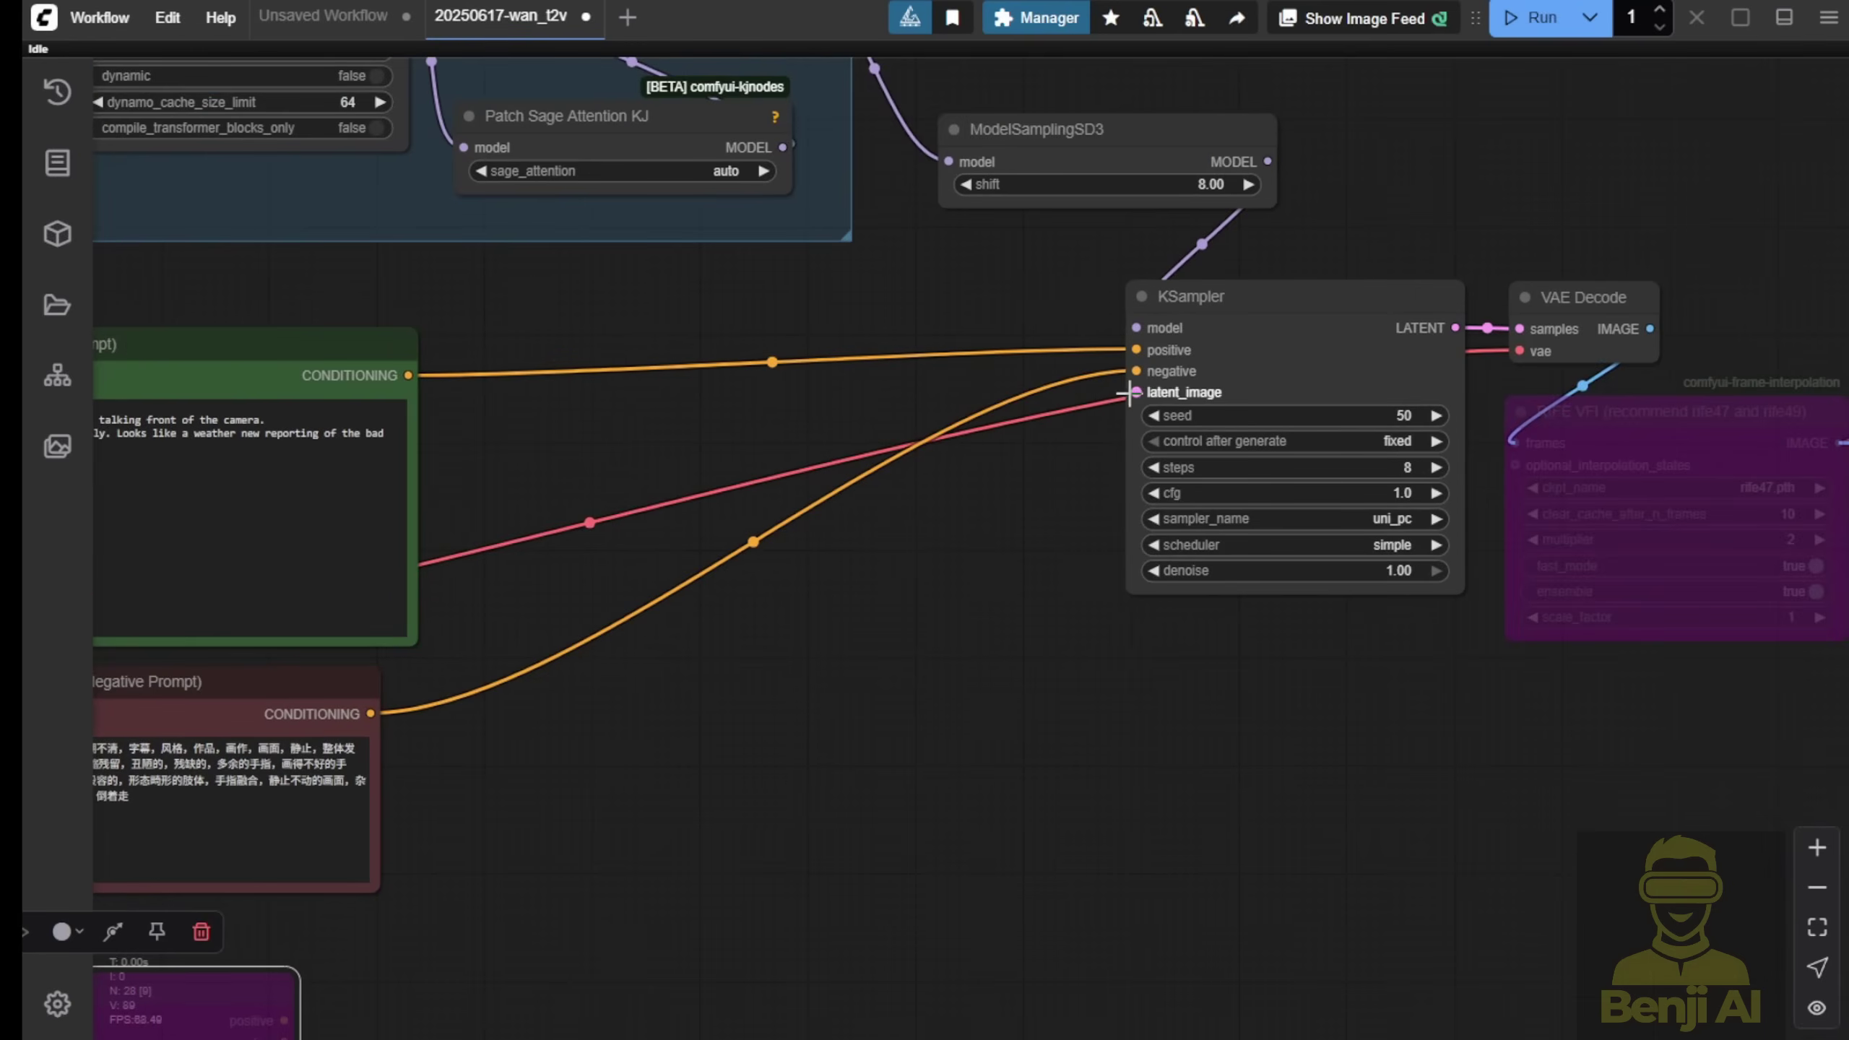
drag(1133, 397, 910, 604)
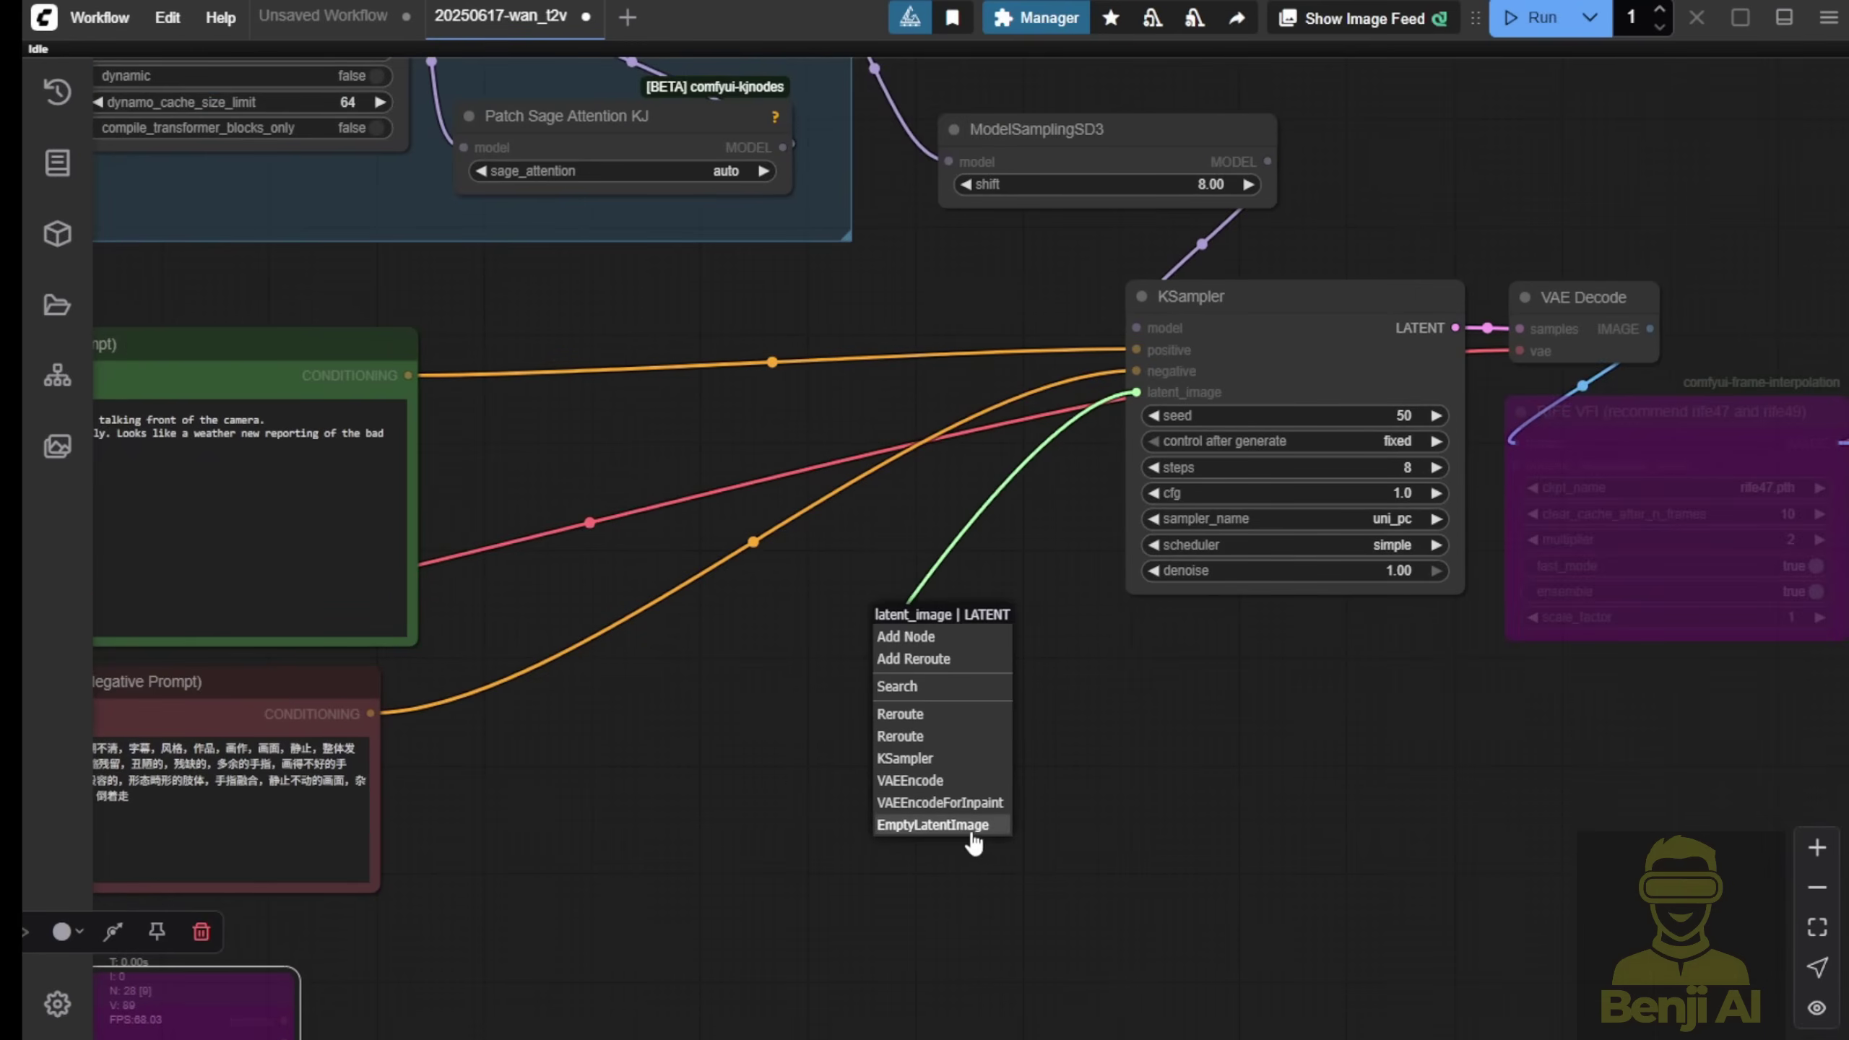
click(1188, 837)
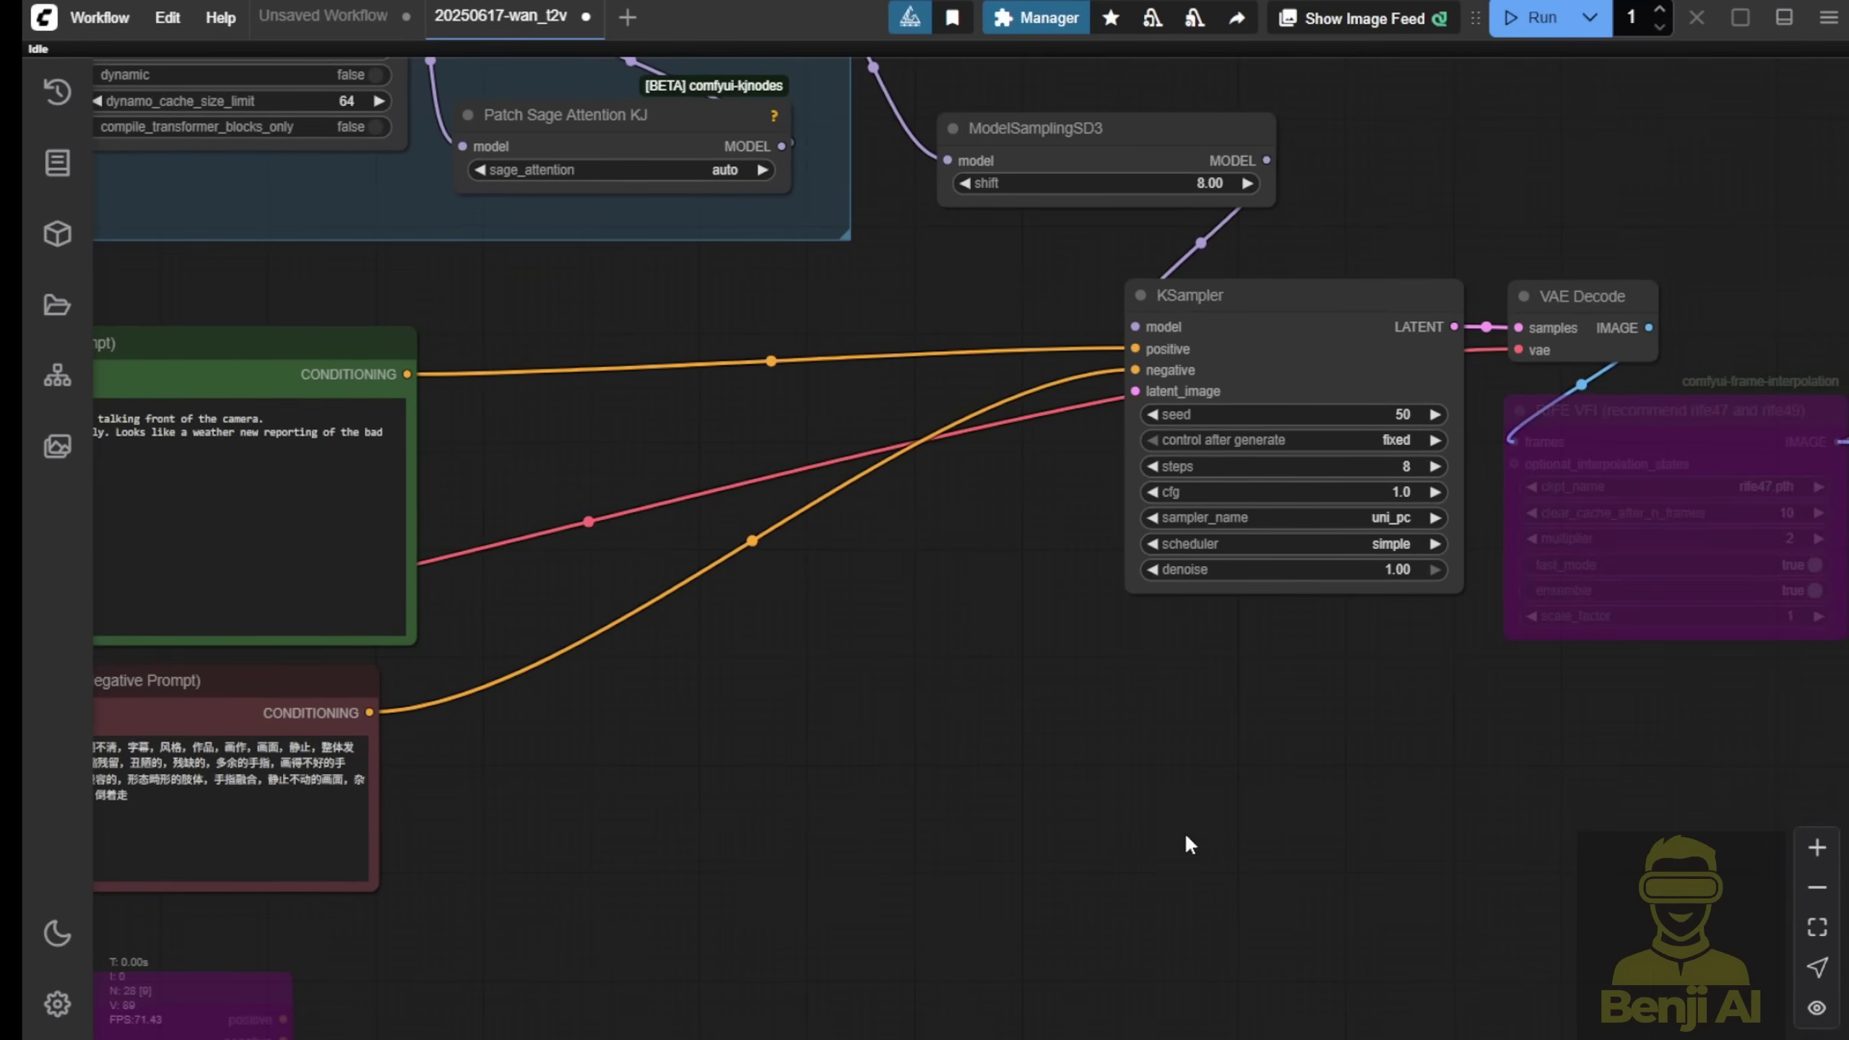
Step: Add an 832×480, 81-frame EmptyHunyuanLatentVideo node below the KSampler
double_click(769, 635)
text(hu)
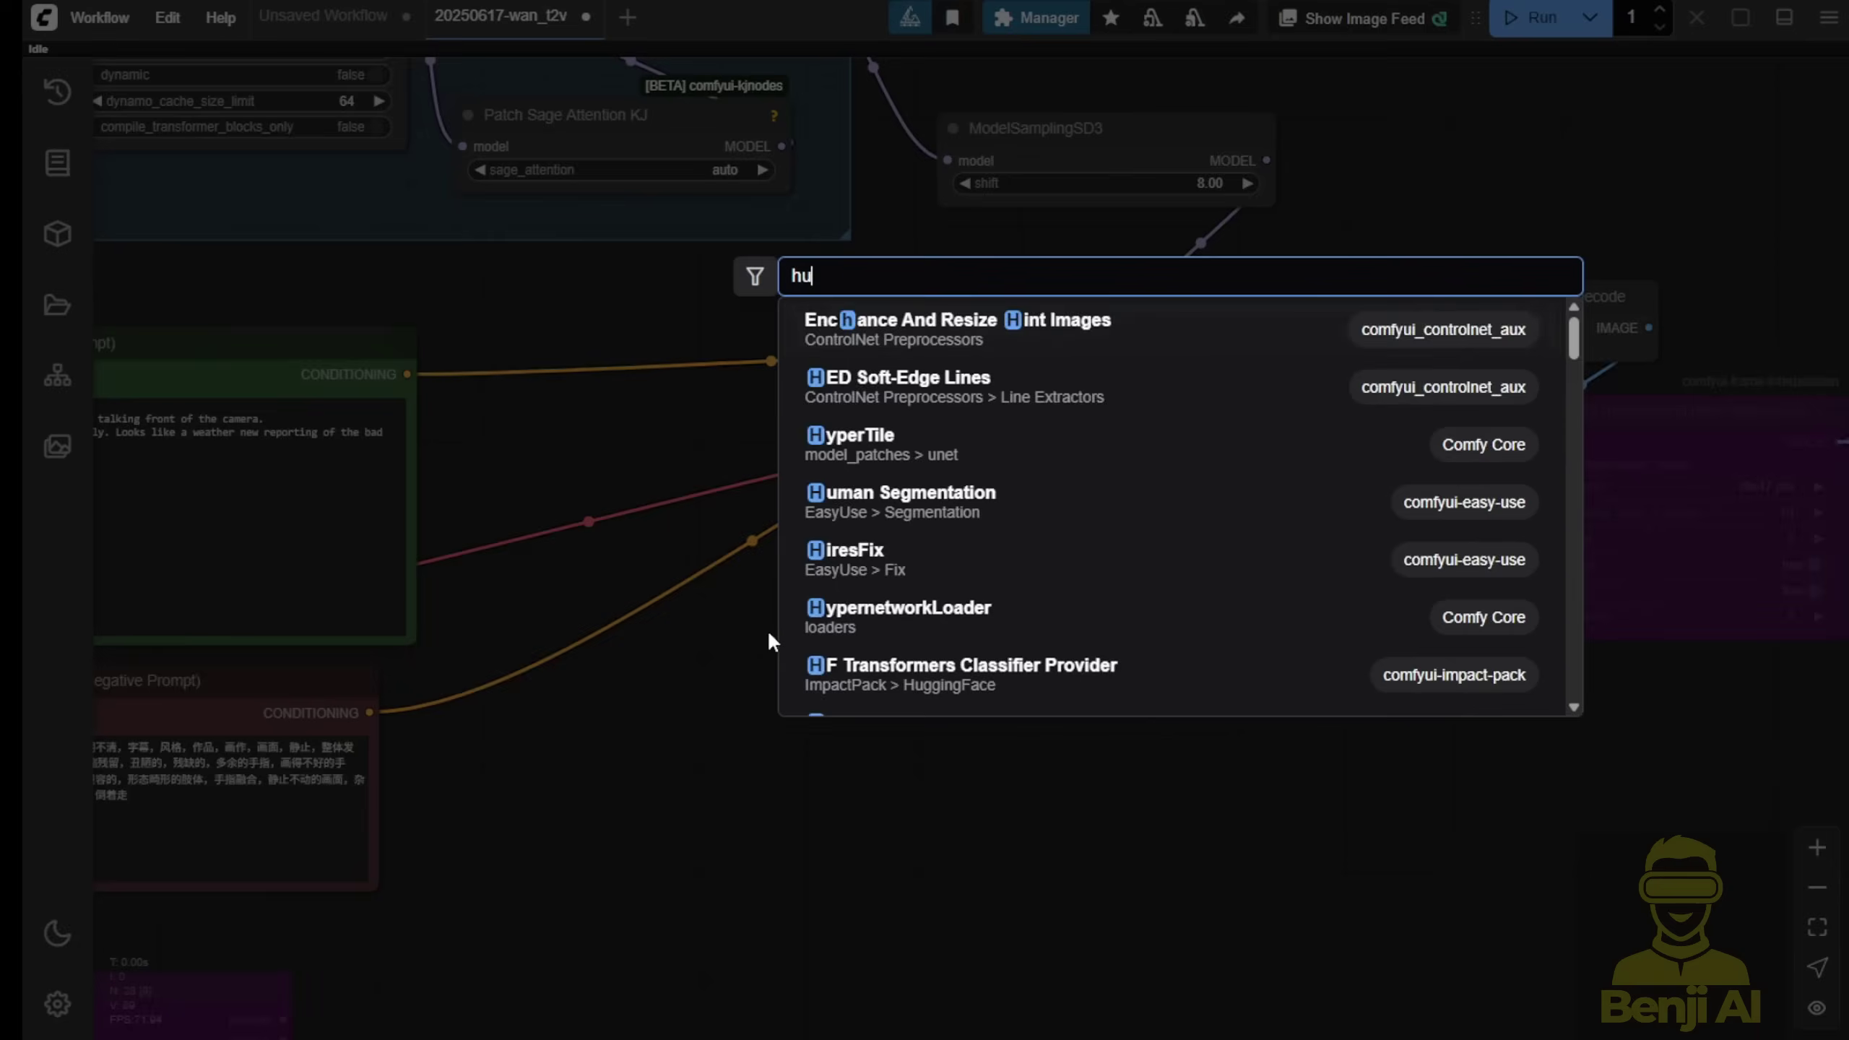
text(n)
key(BackSpace)
key(BackSpace)
key(BackSpace)
text(empty)
scroll(995, 656, down, 3)
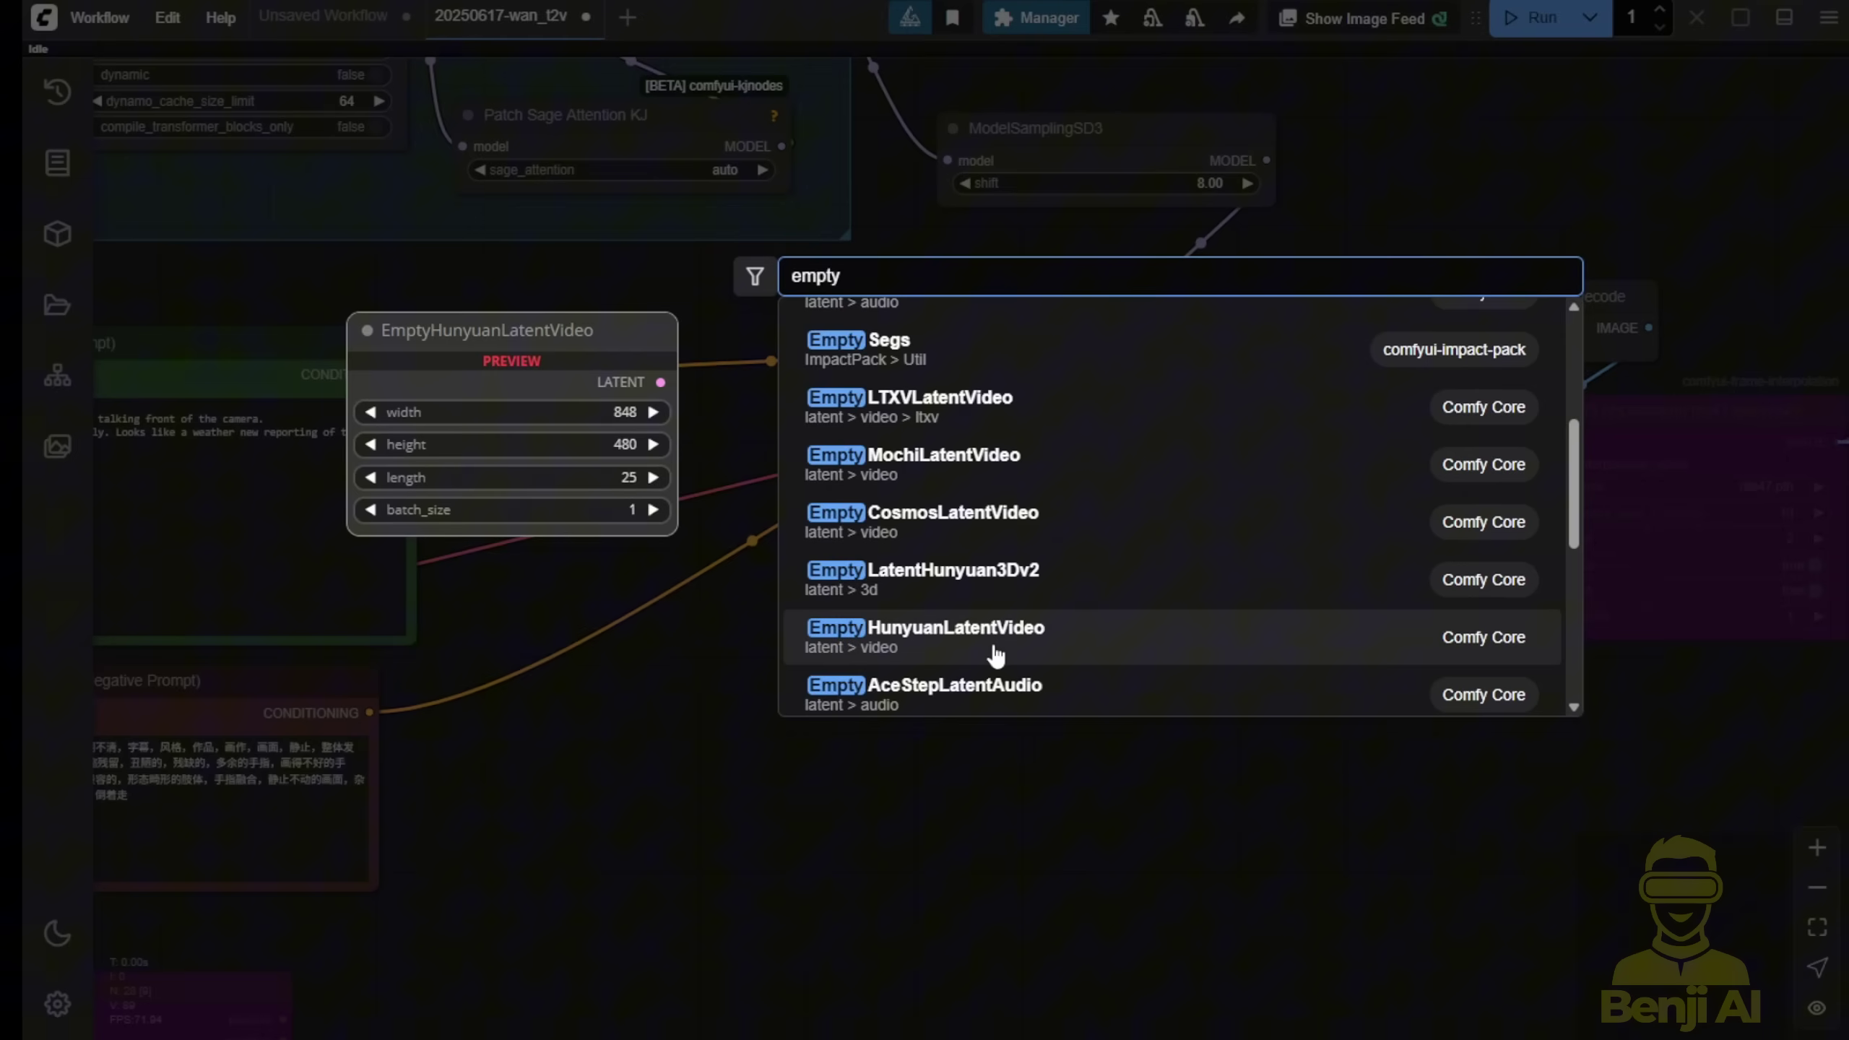
click(995, 656)
scroll(991, 641, up, 3)
drag(941, 543, 759, 489)
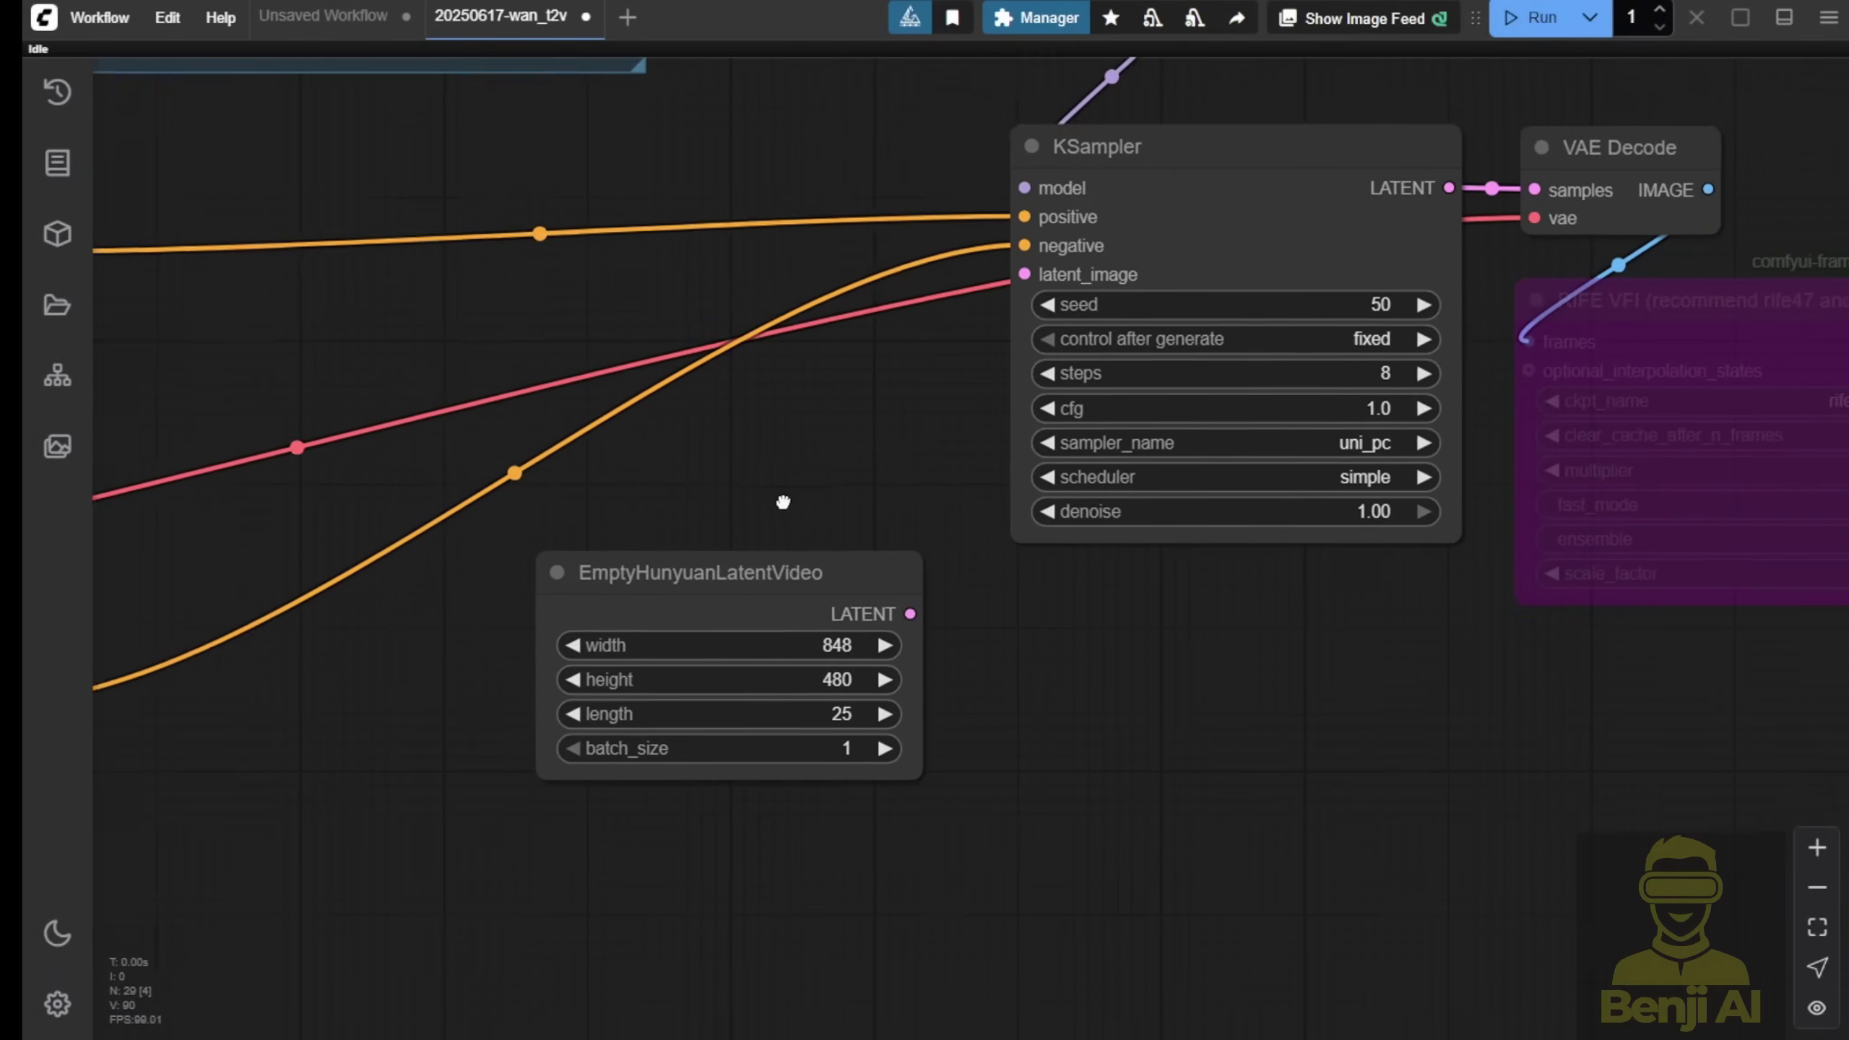
drag(648, 528, 586, 322)
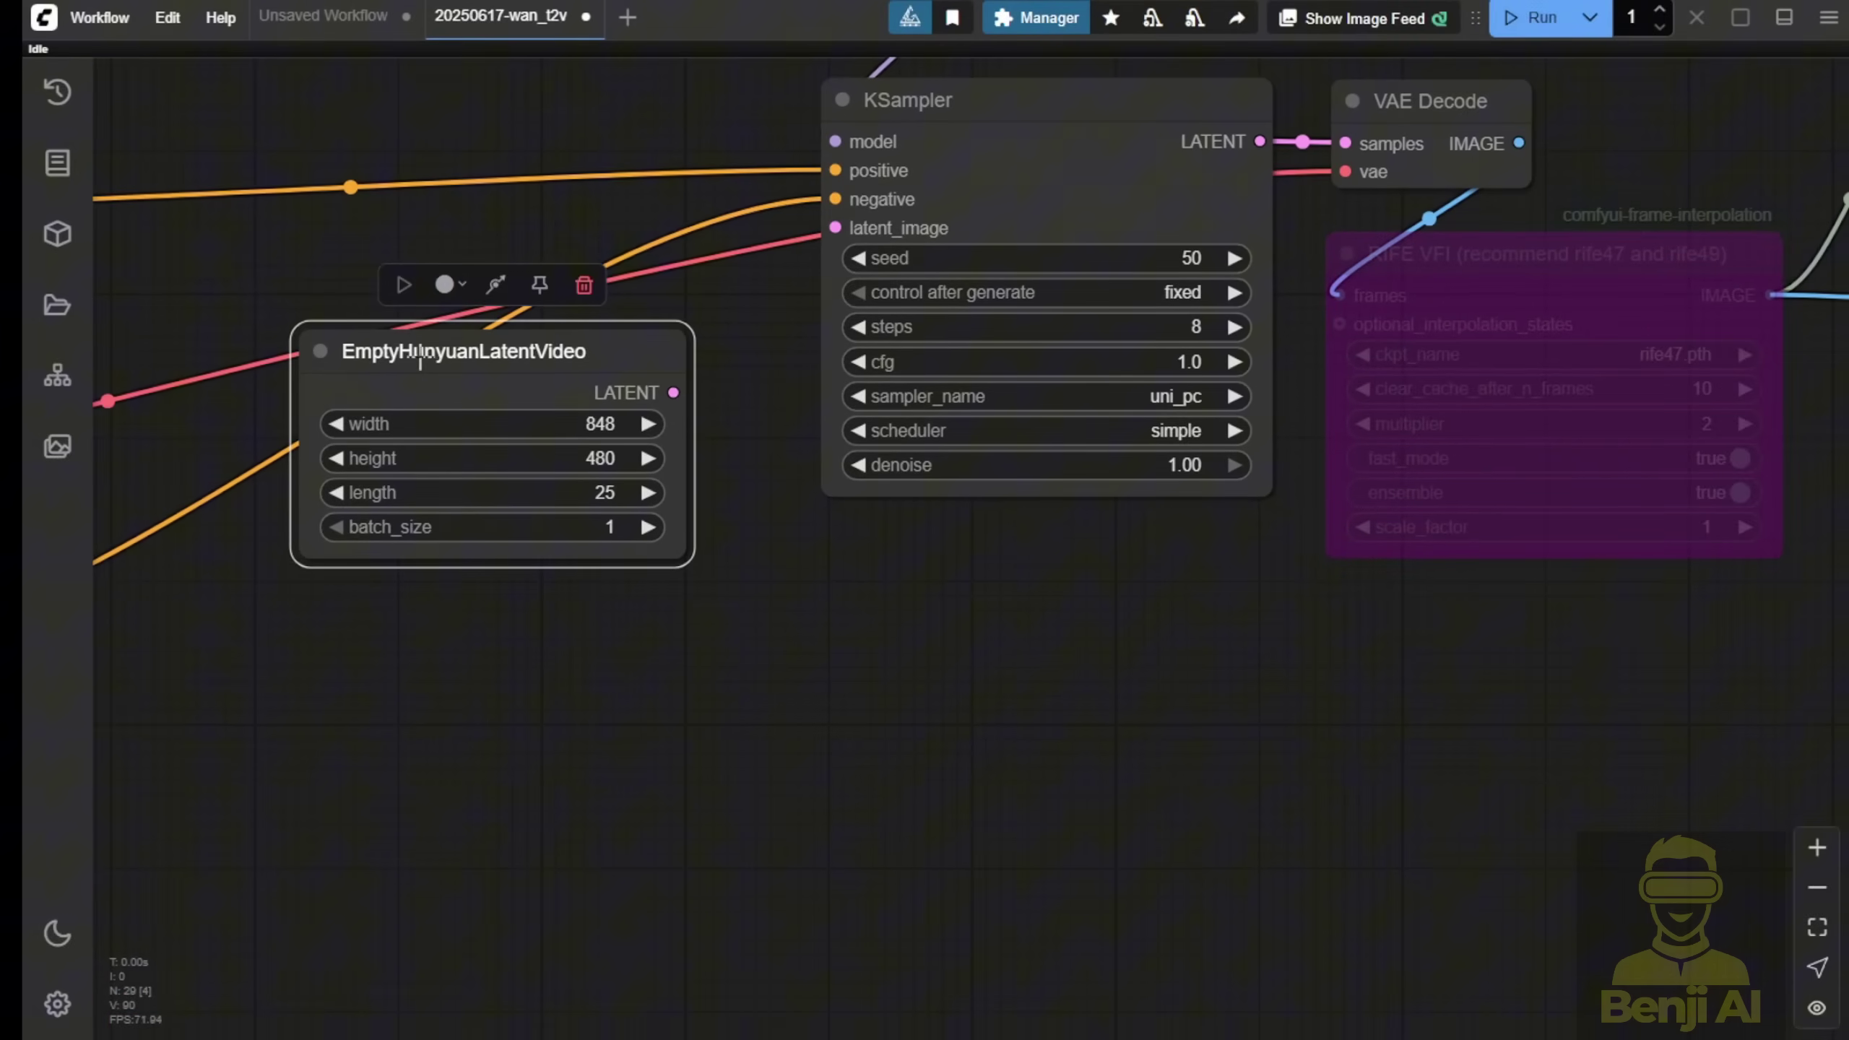
mouse_move(728, 287)
mouse_down()
mouse_move(978, 537)
mouse_move(597, 631)
mouse_up()
scroll(845, 591, down, 2)
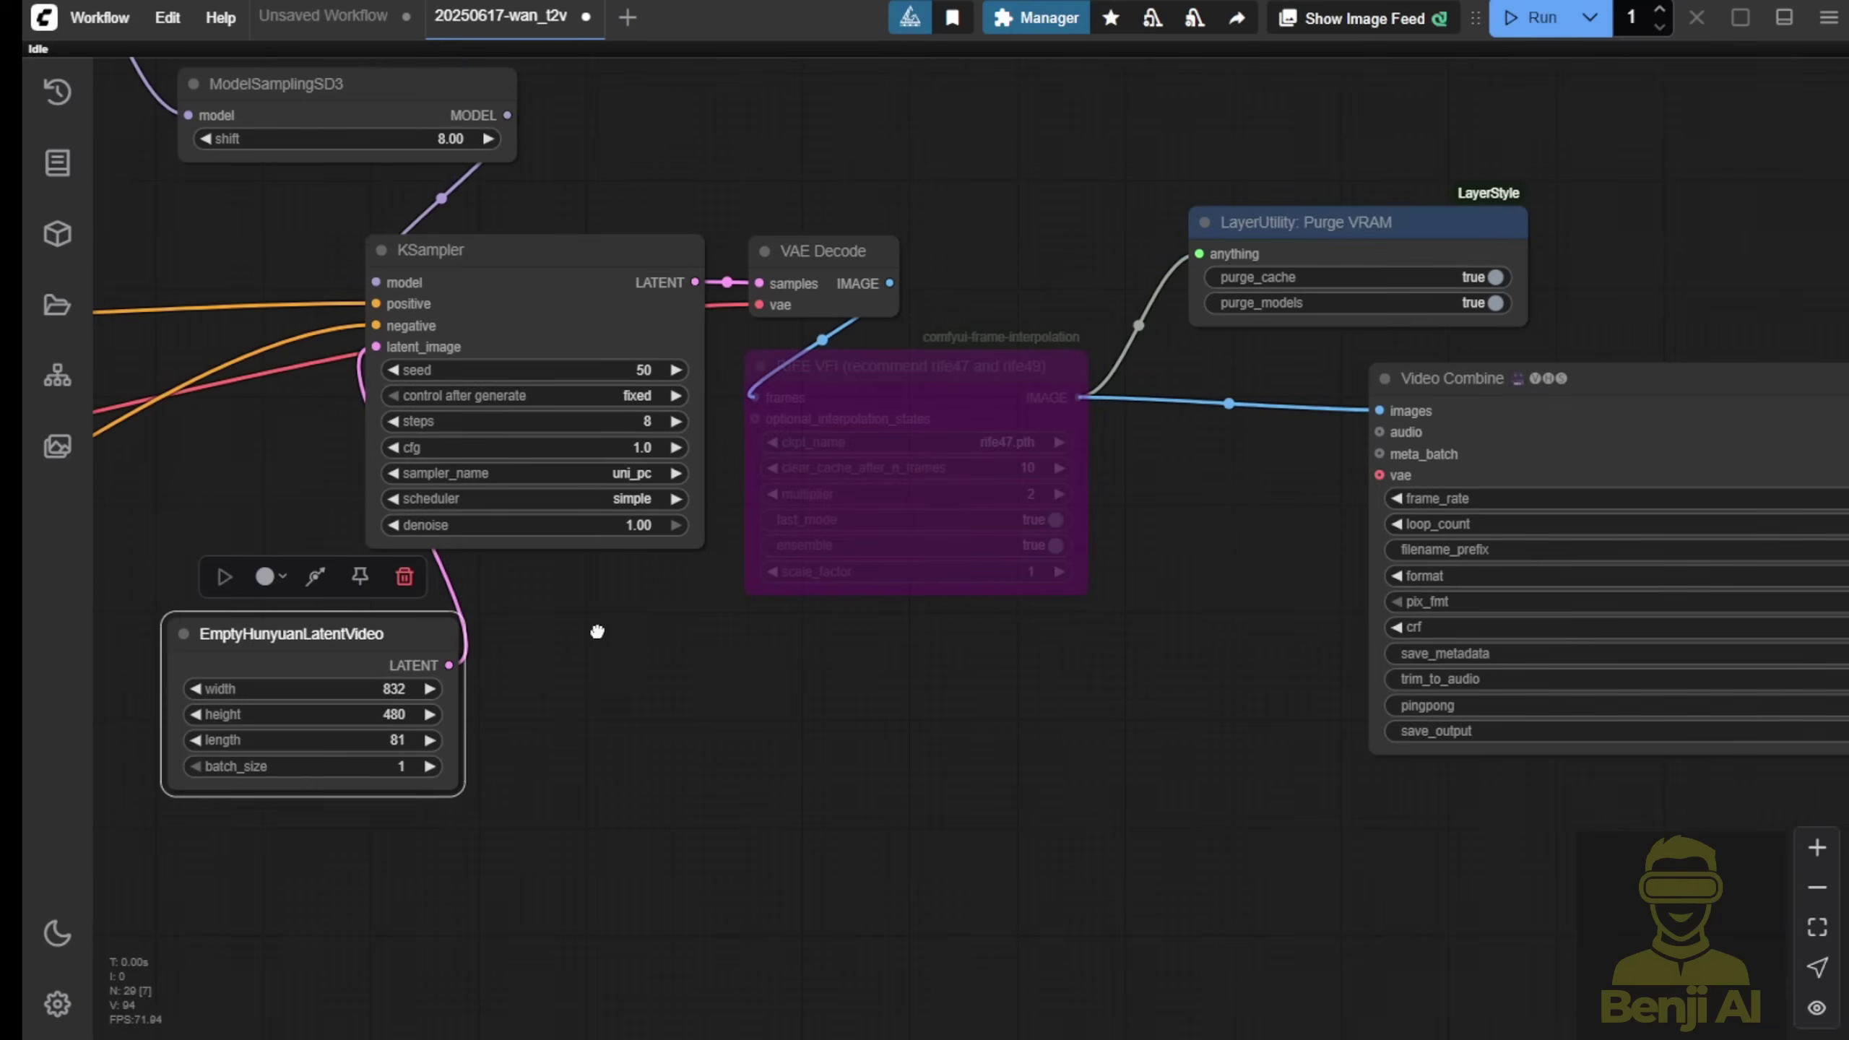
Step: Delete the RIFE VFI node and move Video Combine next to VAE Decode
click(946, 386)
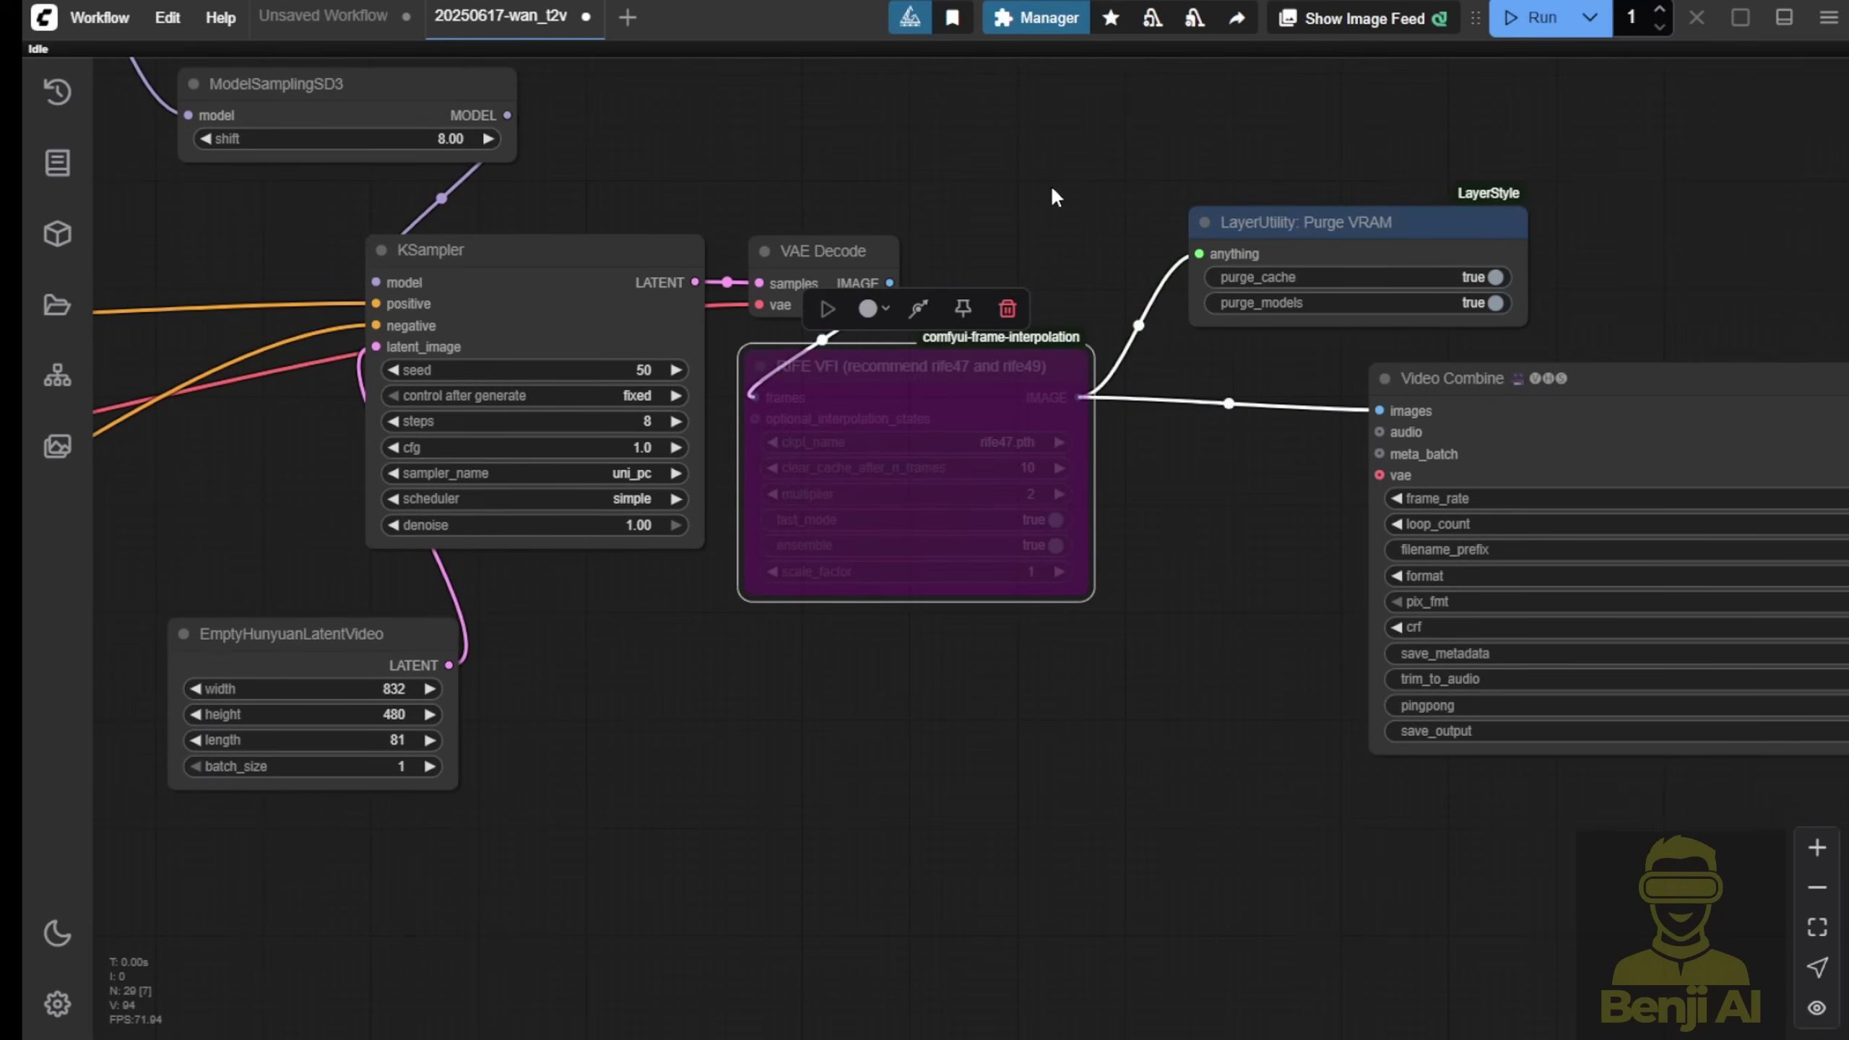
key(Delete)
drag(1408, 219, 1400, 141)
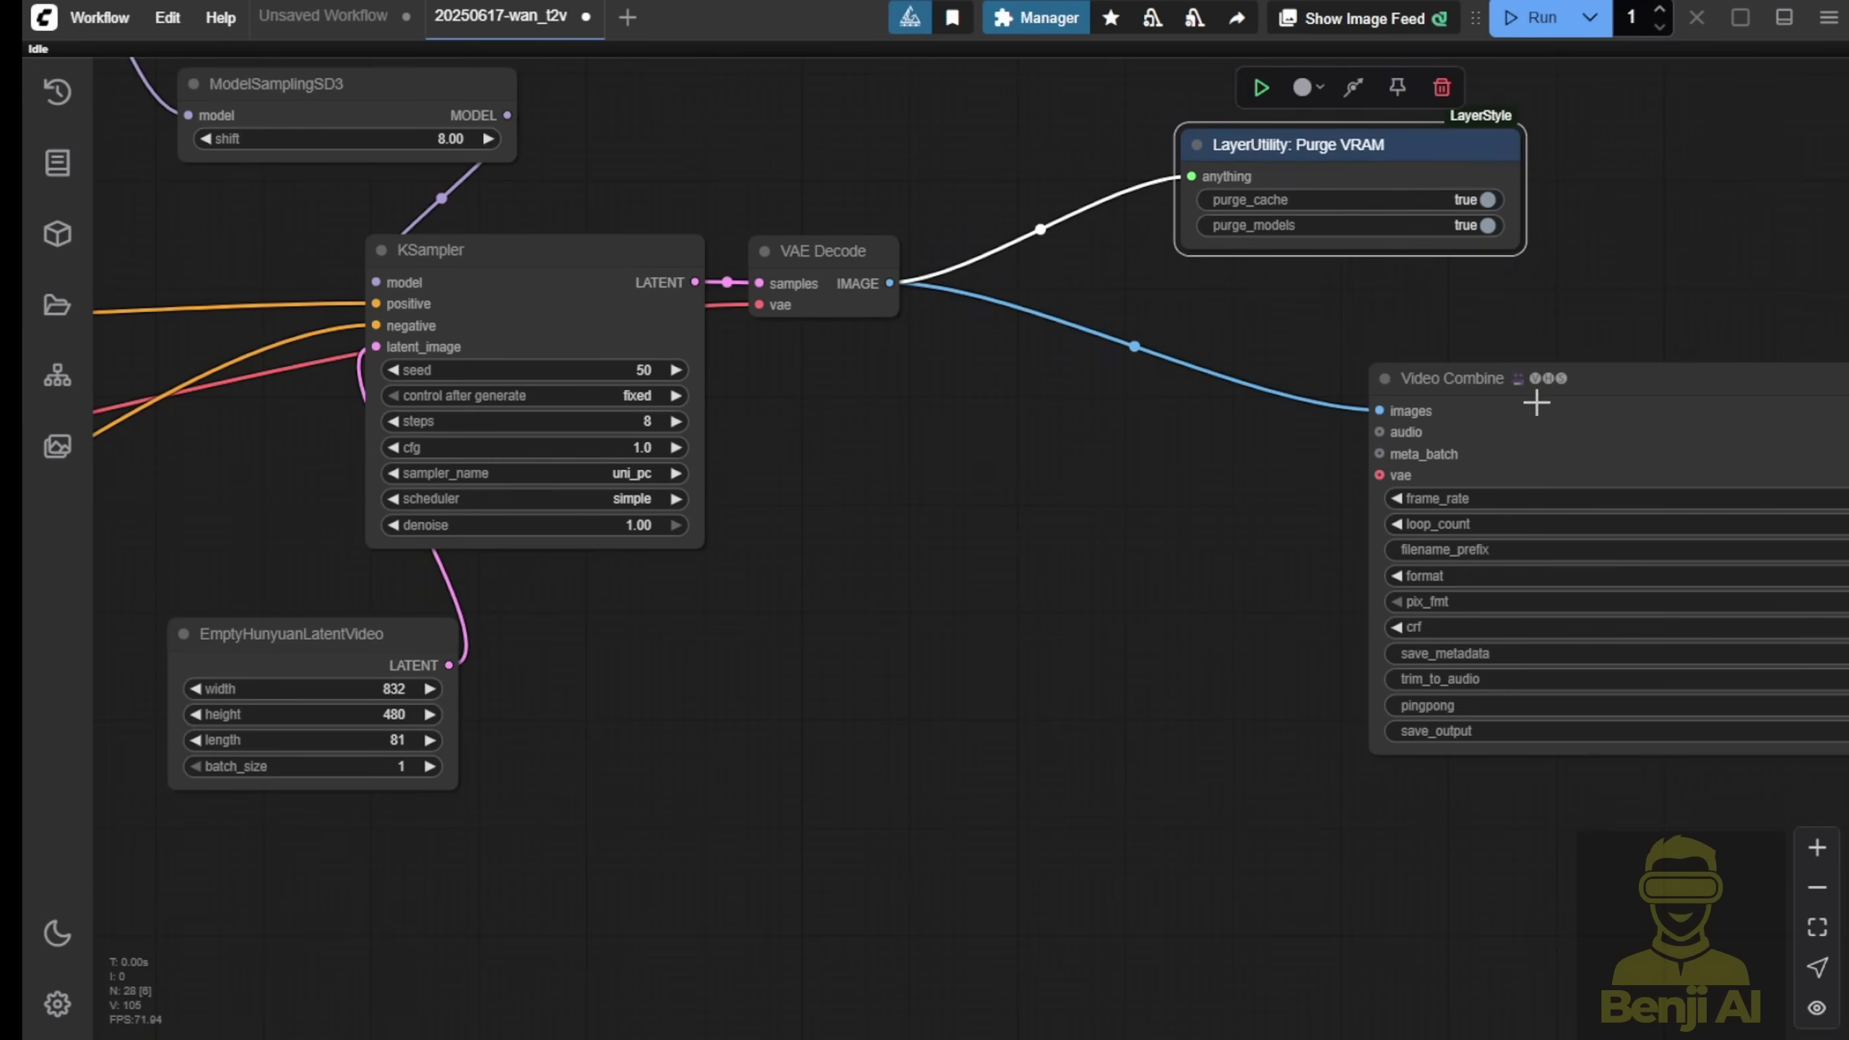
drag(1535, 402, 1169, 387)
drag(920, 571, 641, 449)
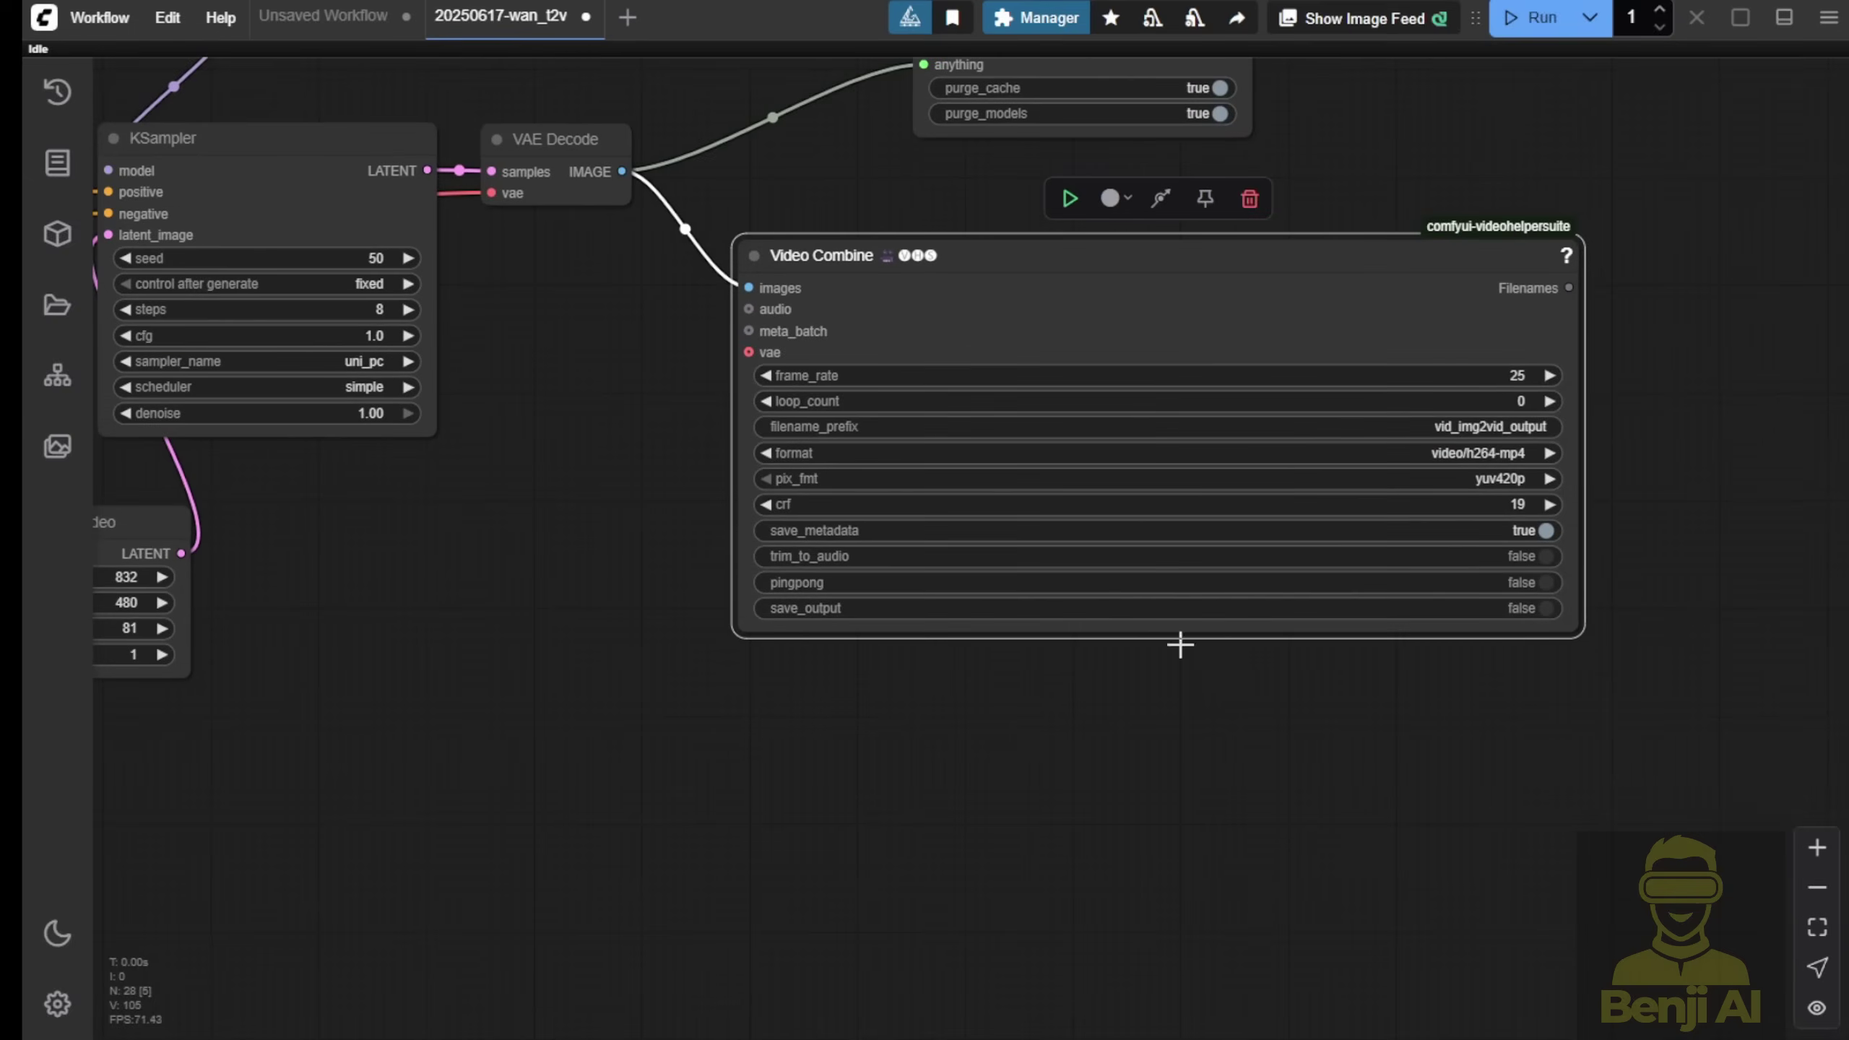
Step: Delete the Purge VRAM node and reposition the VAE loader
scroll(760, 587, down, 3)
click(988, 188)
key(Delete)
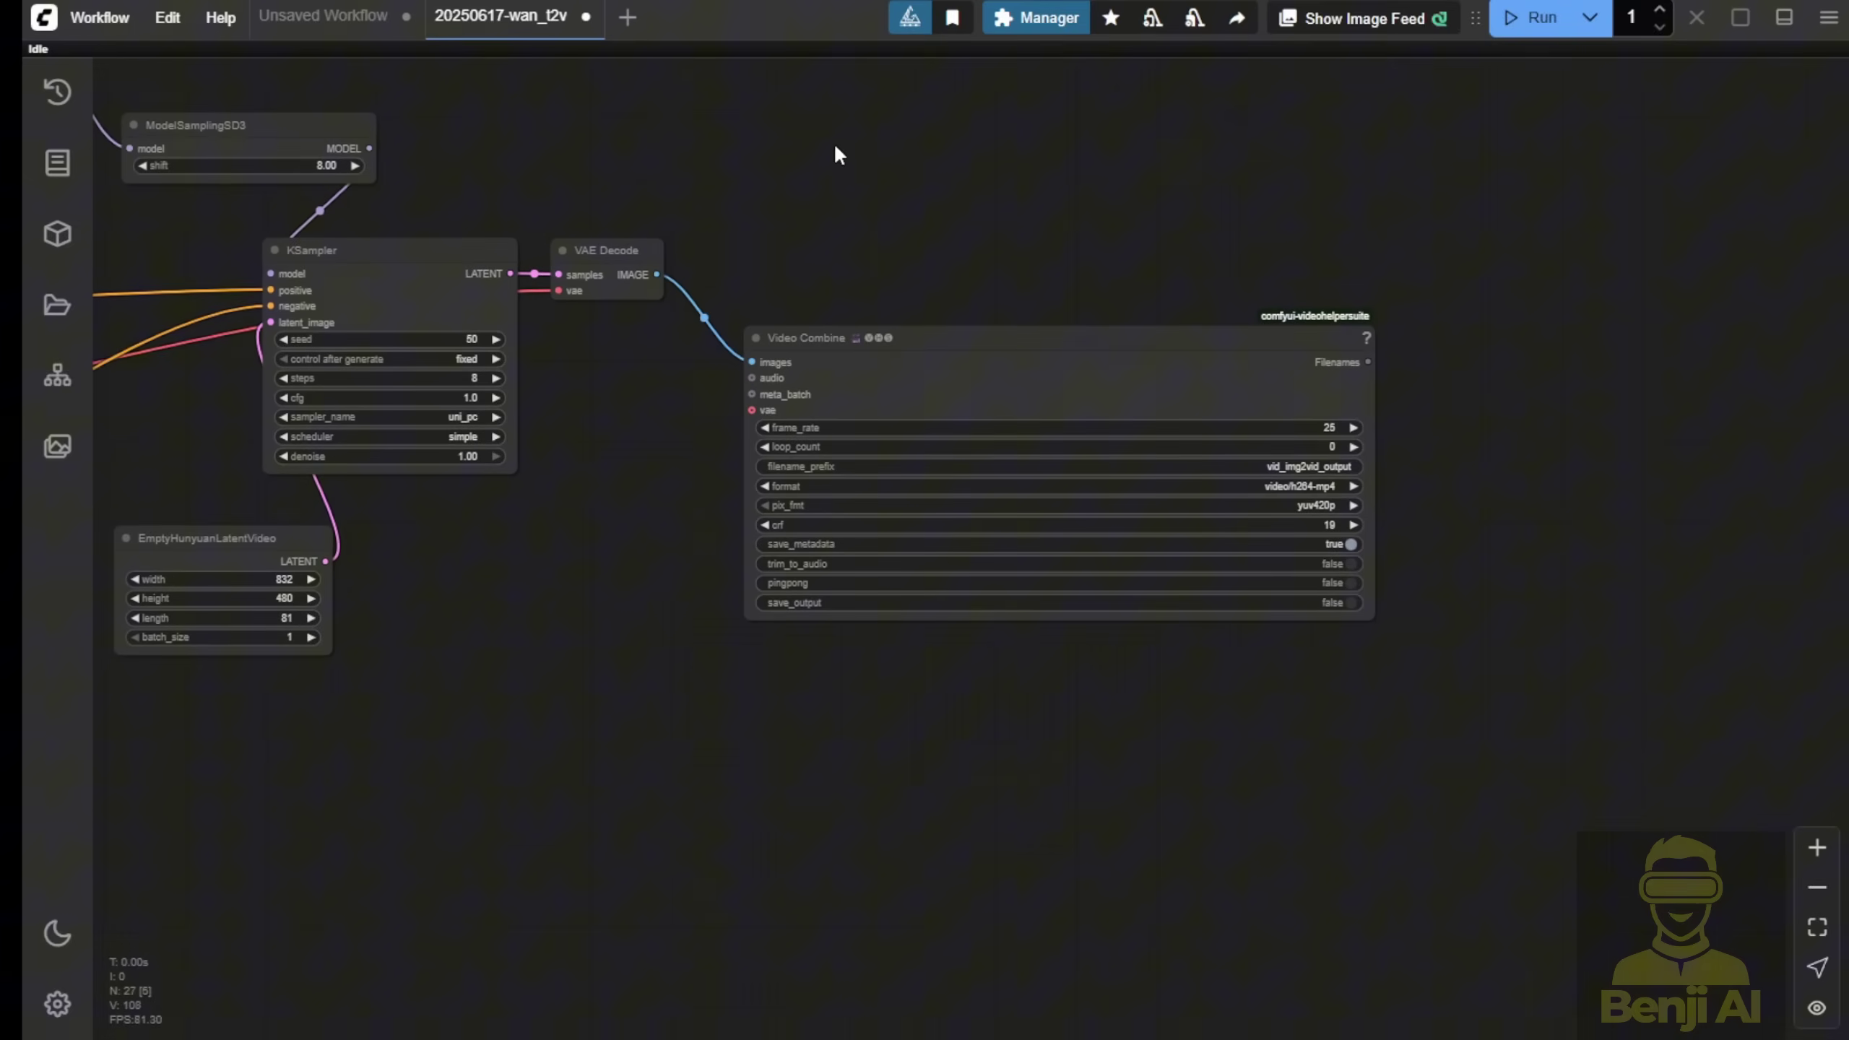
scroll(758, 184, down, 3)
drag(758, 184, 1369, 269)
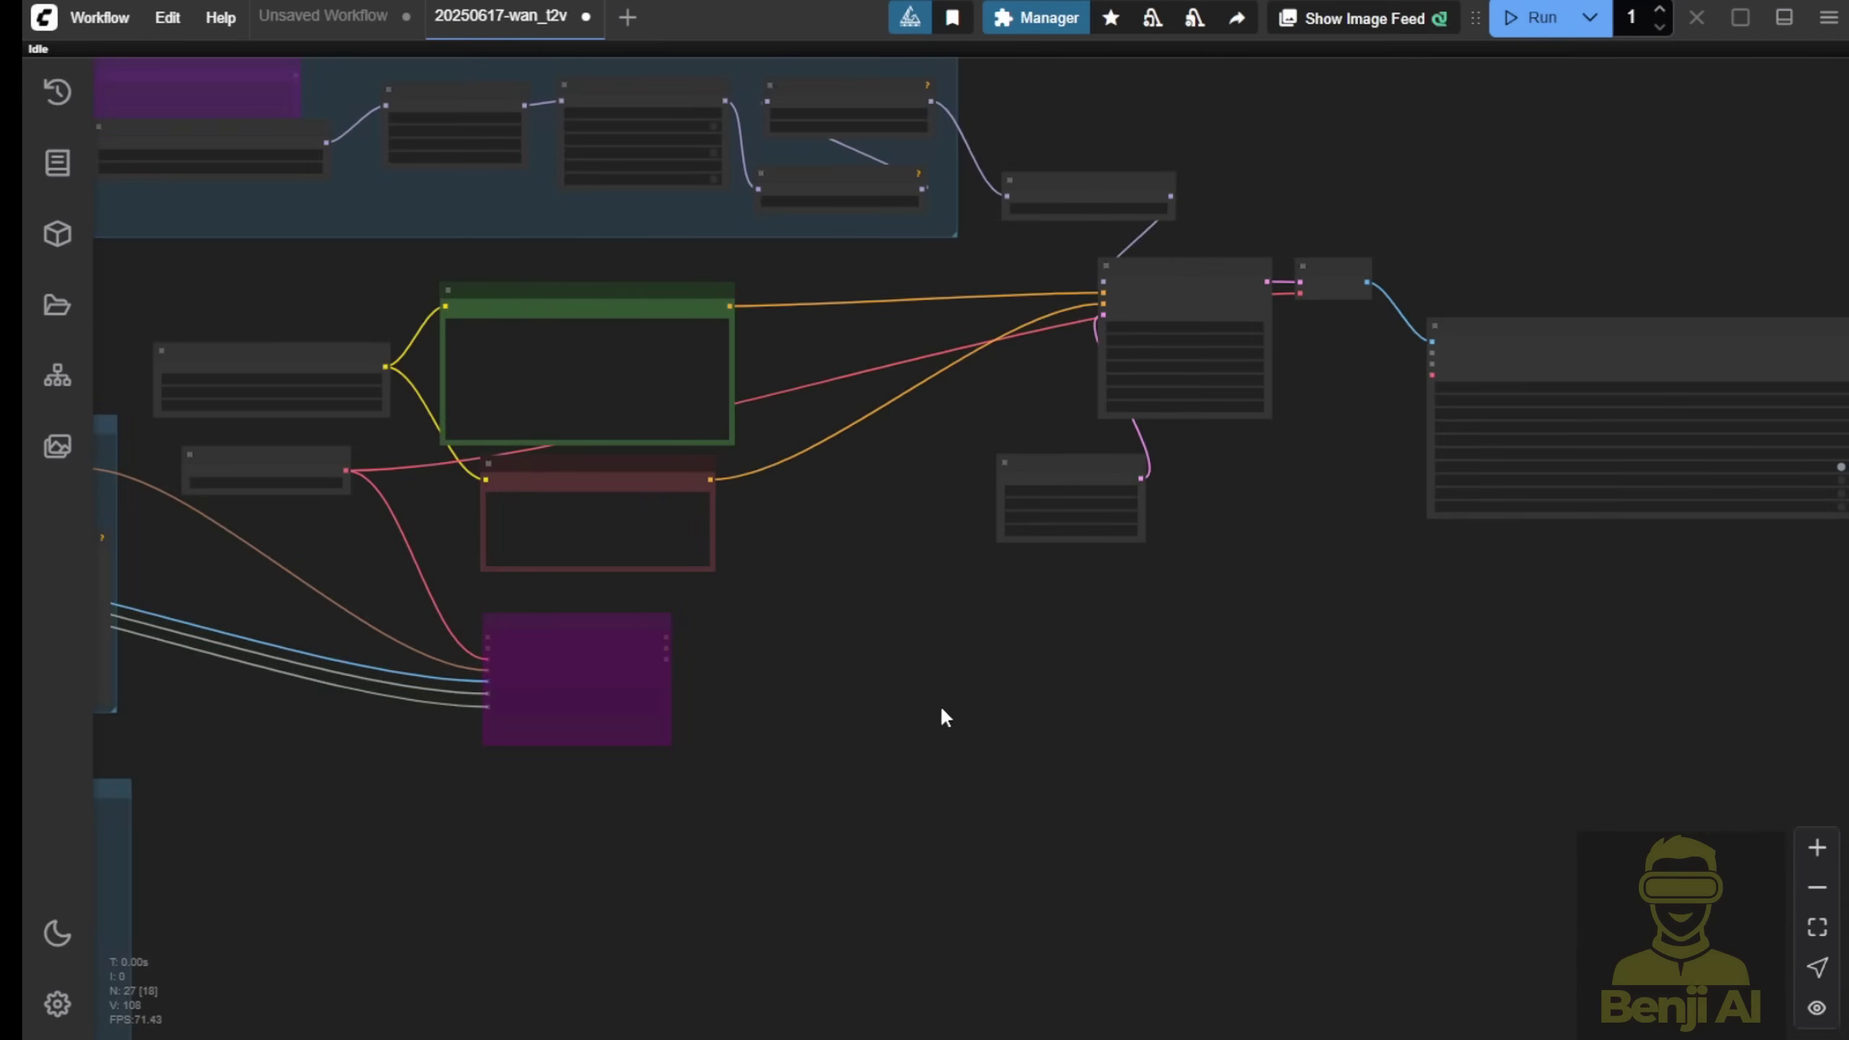
mouse_move(887, 724)
mouse_down()
mouse_move(1552, 648)
mouse_move(1383, 638)
mouse_up()
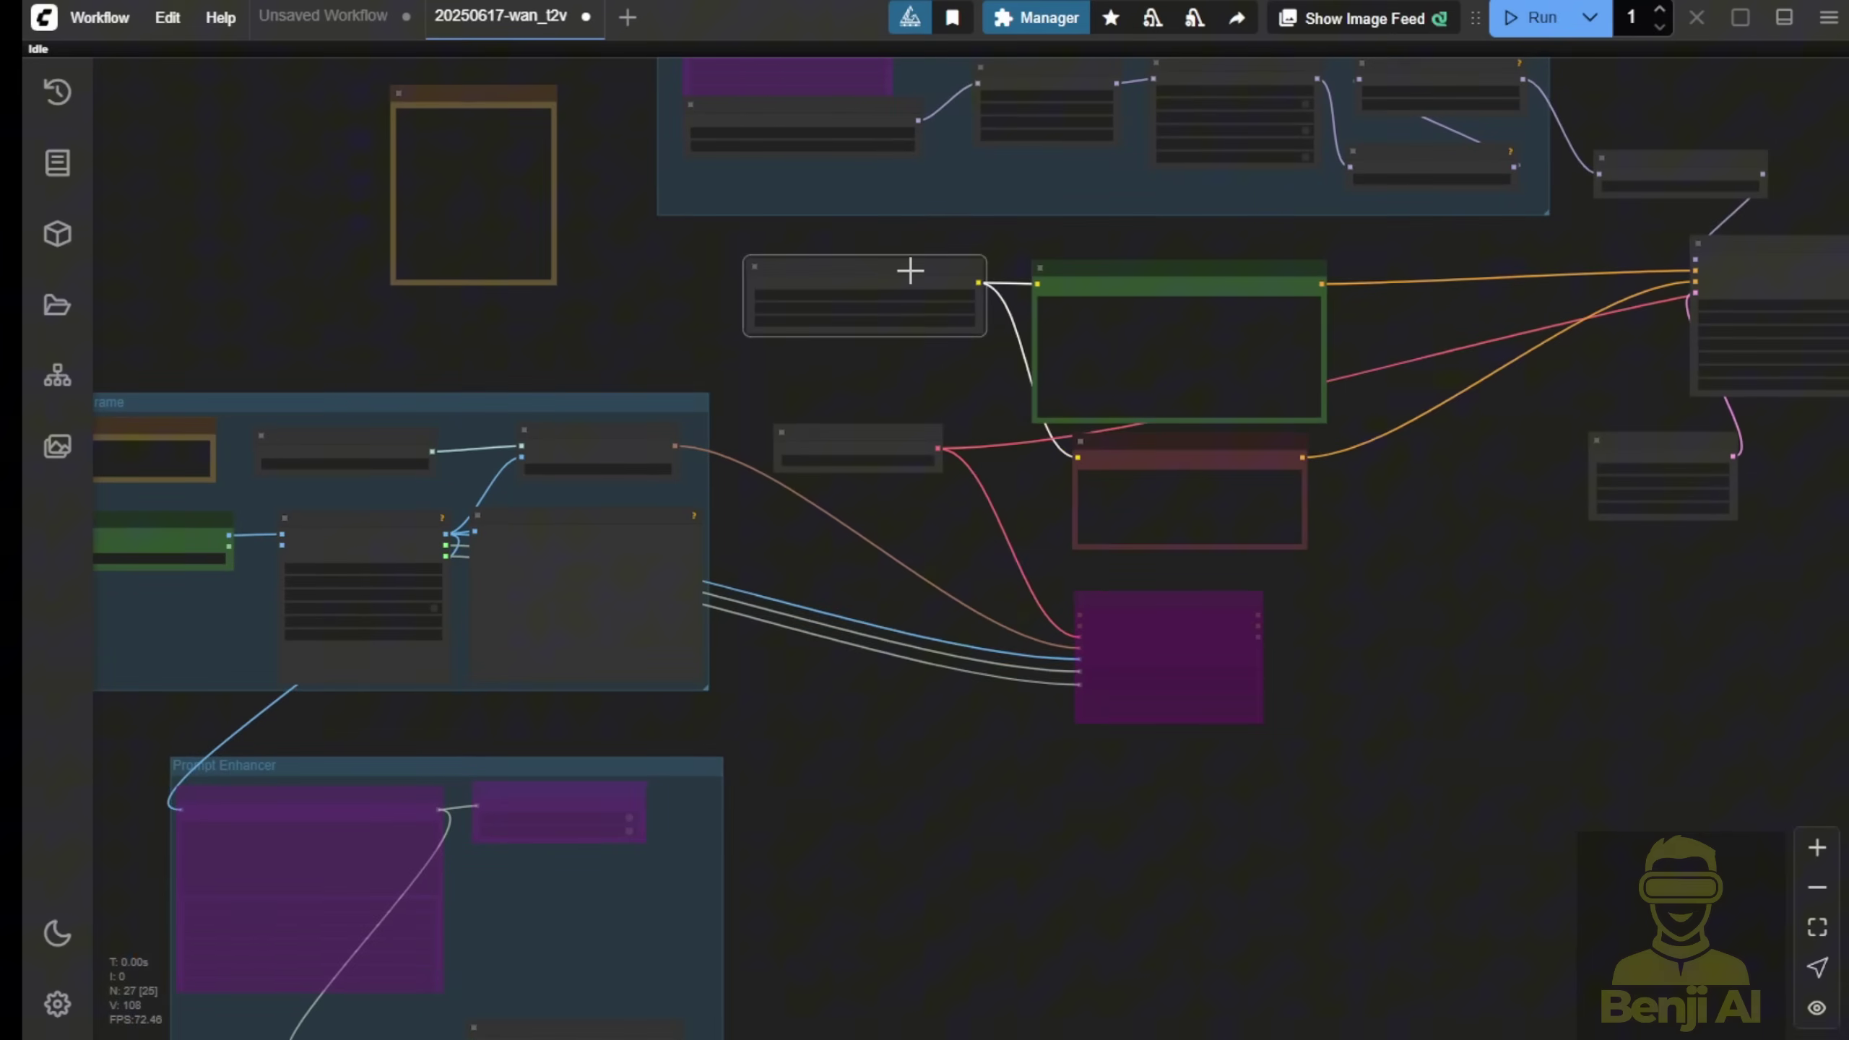
scroll(910, 270, up, 3)
mouse_move(887, 358)
mouse_down()
mouse_move(905, 449)
mouse_move(960, 333)
mouse_up()
click(698, 190)
scroll(695, 188, up, 3)
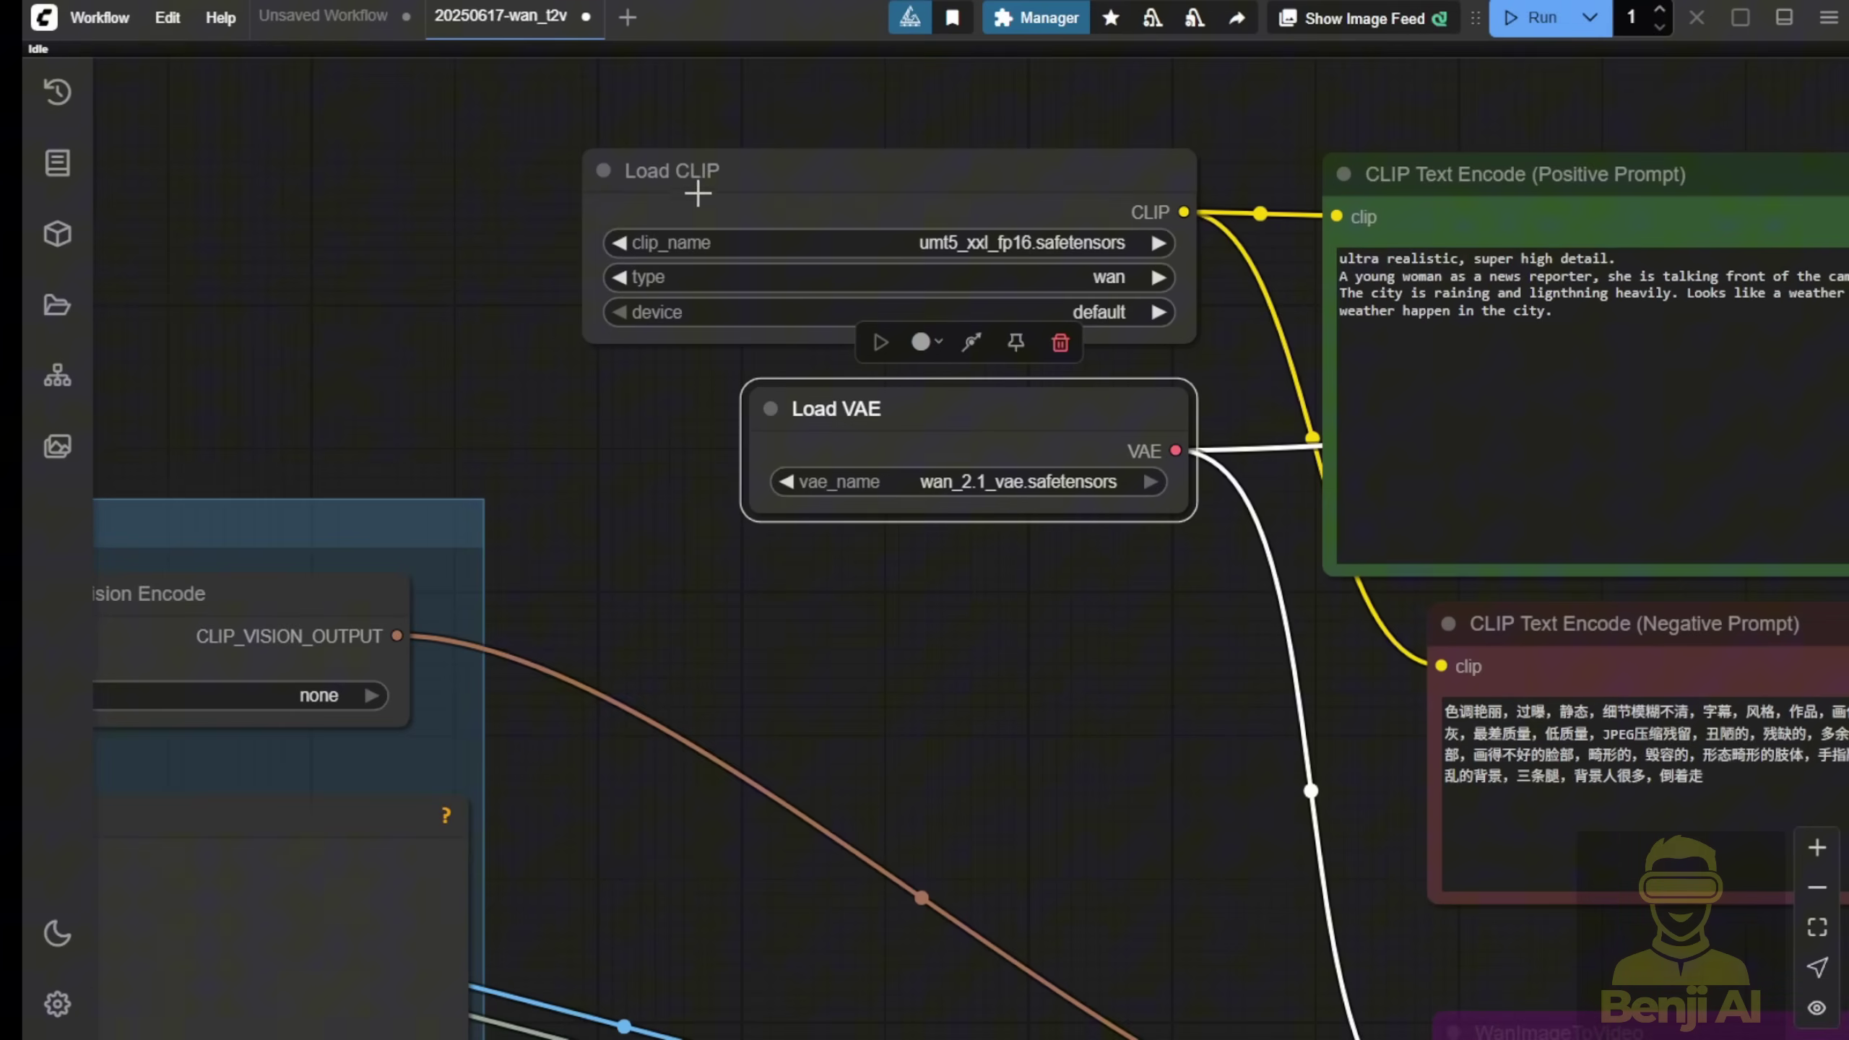
scroll(1128, 618, down, 5)
Step: Bypass the First Frame group and move Video Combine to the top right
right_click(1085, 418)
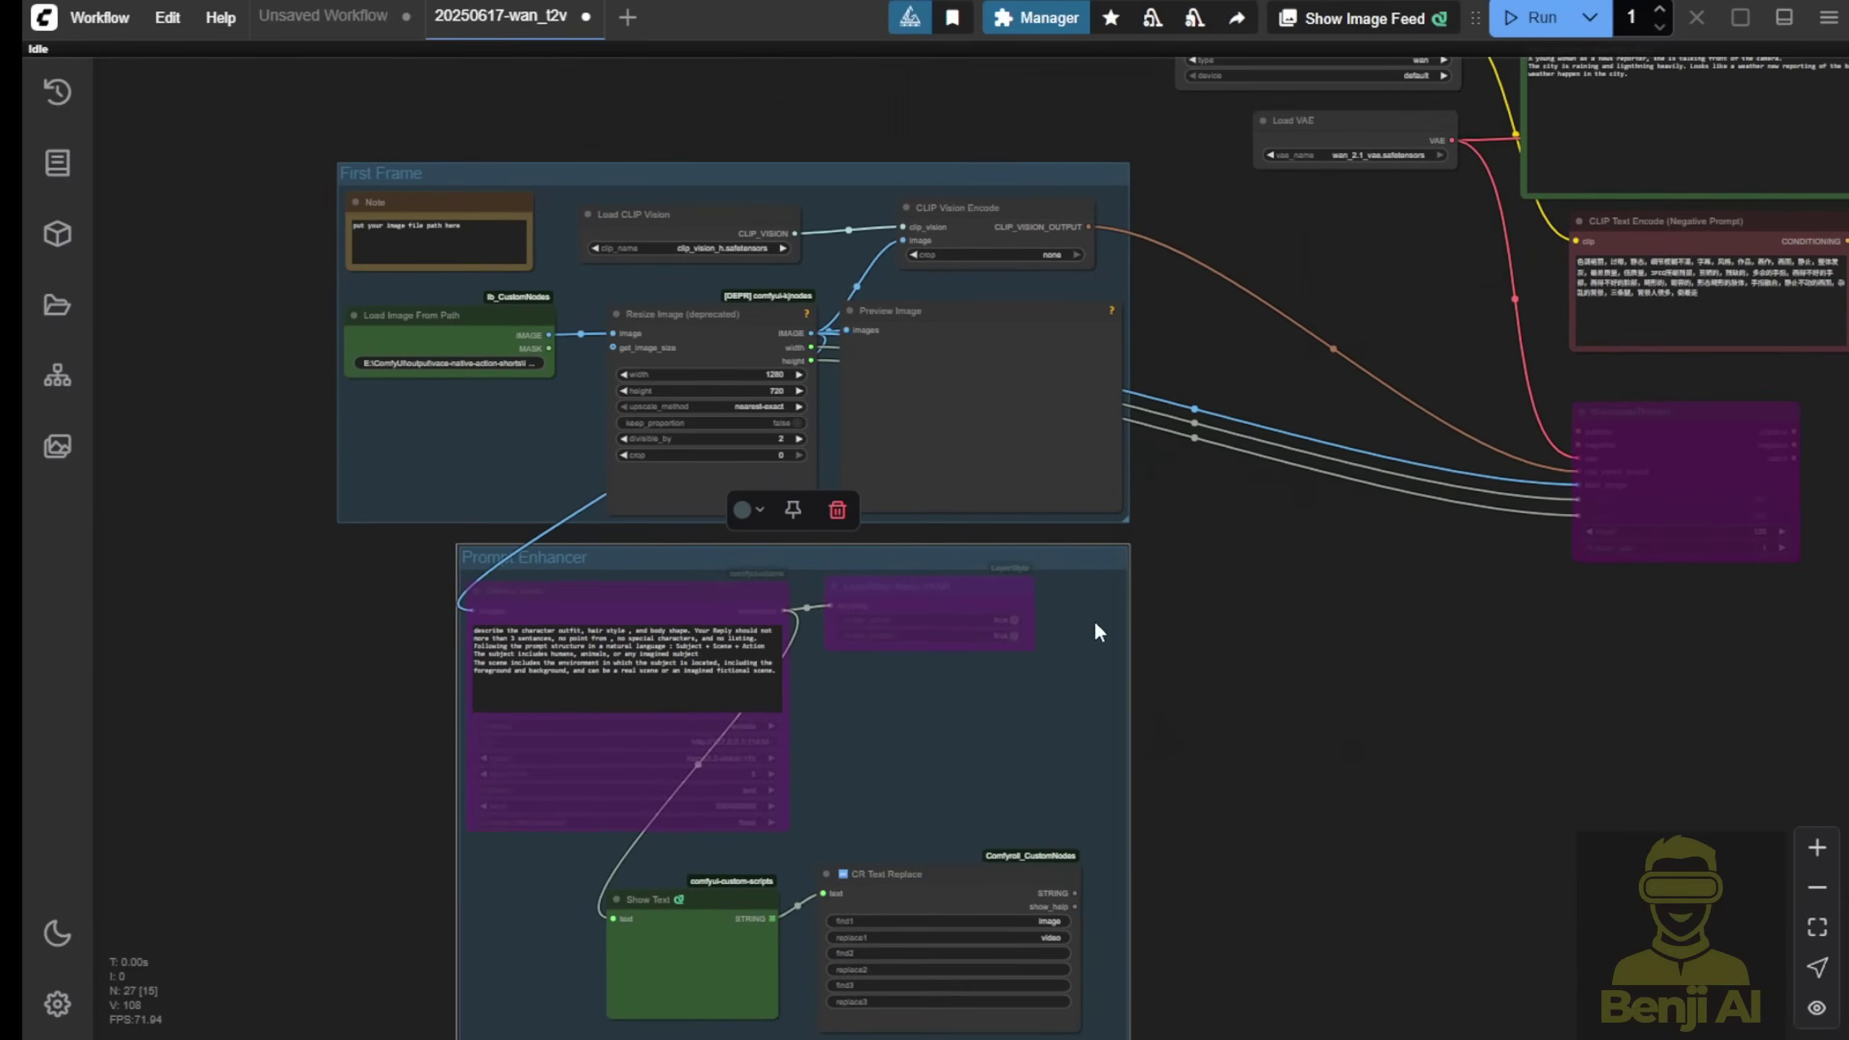
right_click(495, 436)
click(554, 787)
scroll(723, 730, down, 4)
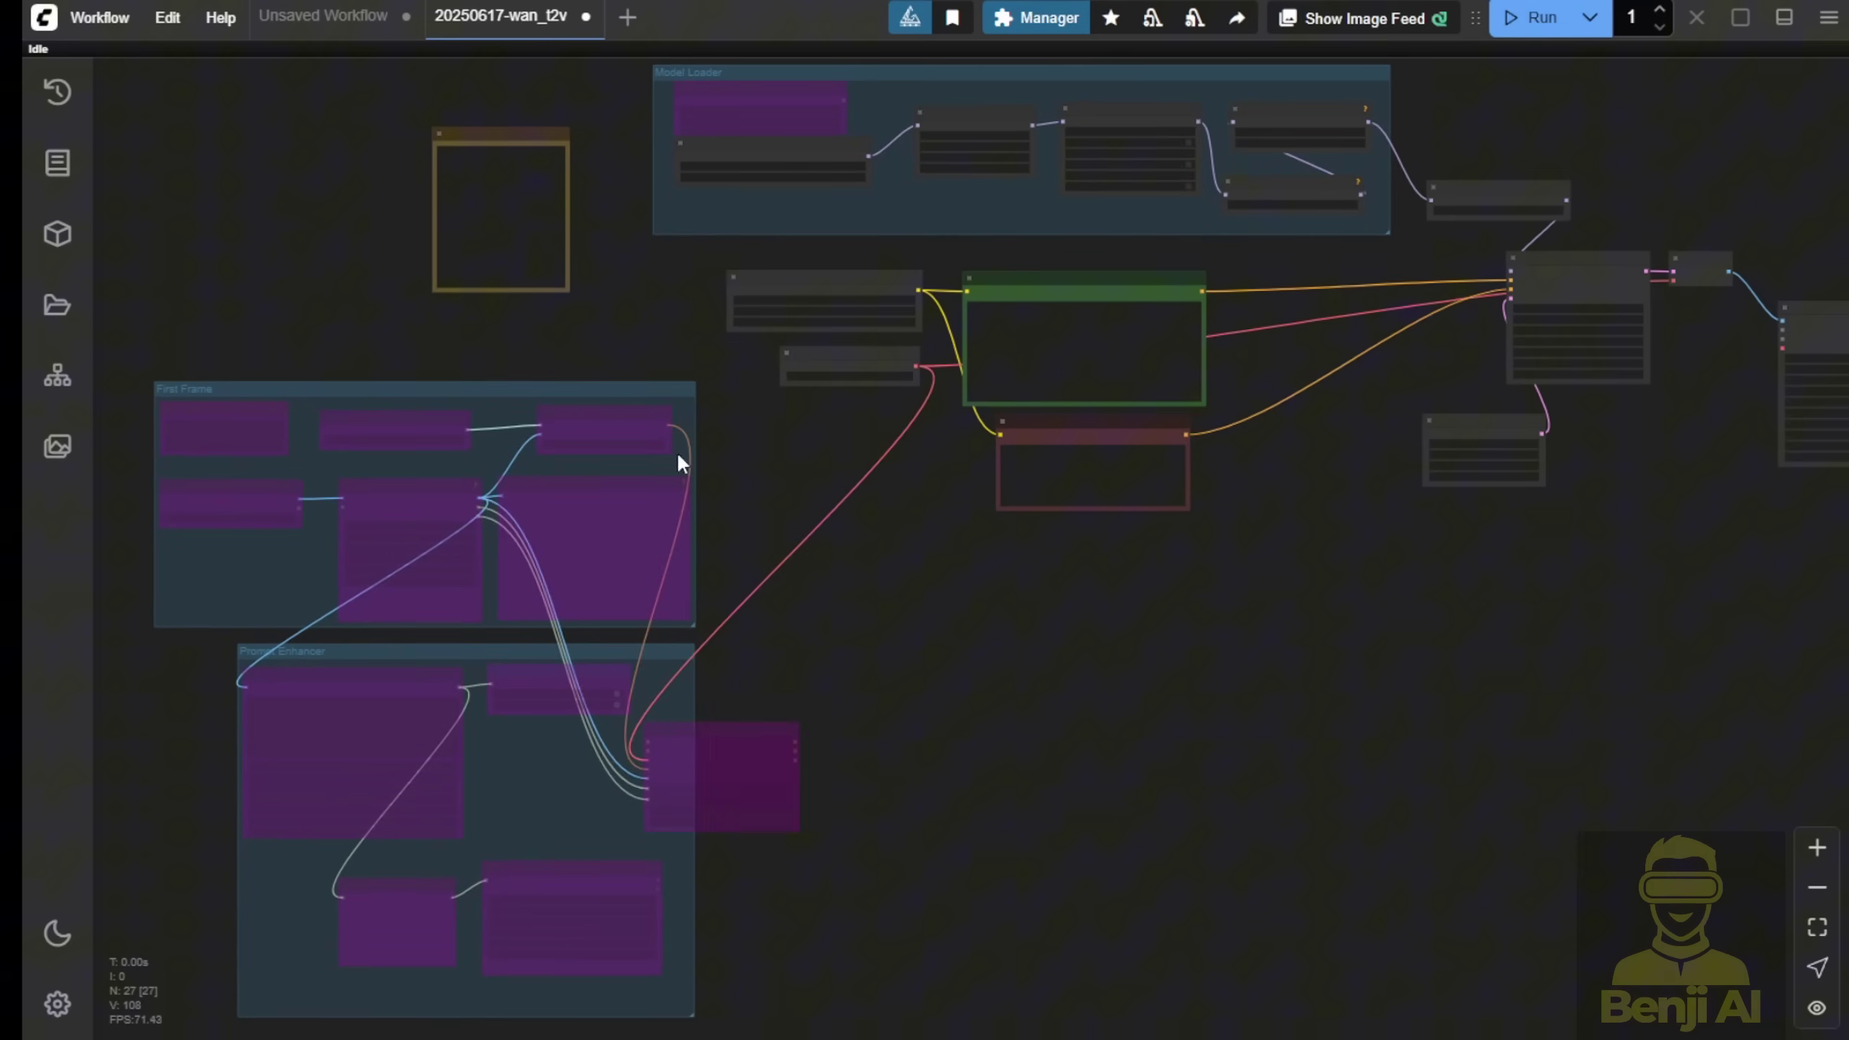
drag(1035, 538, 736, 660)
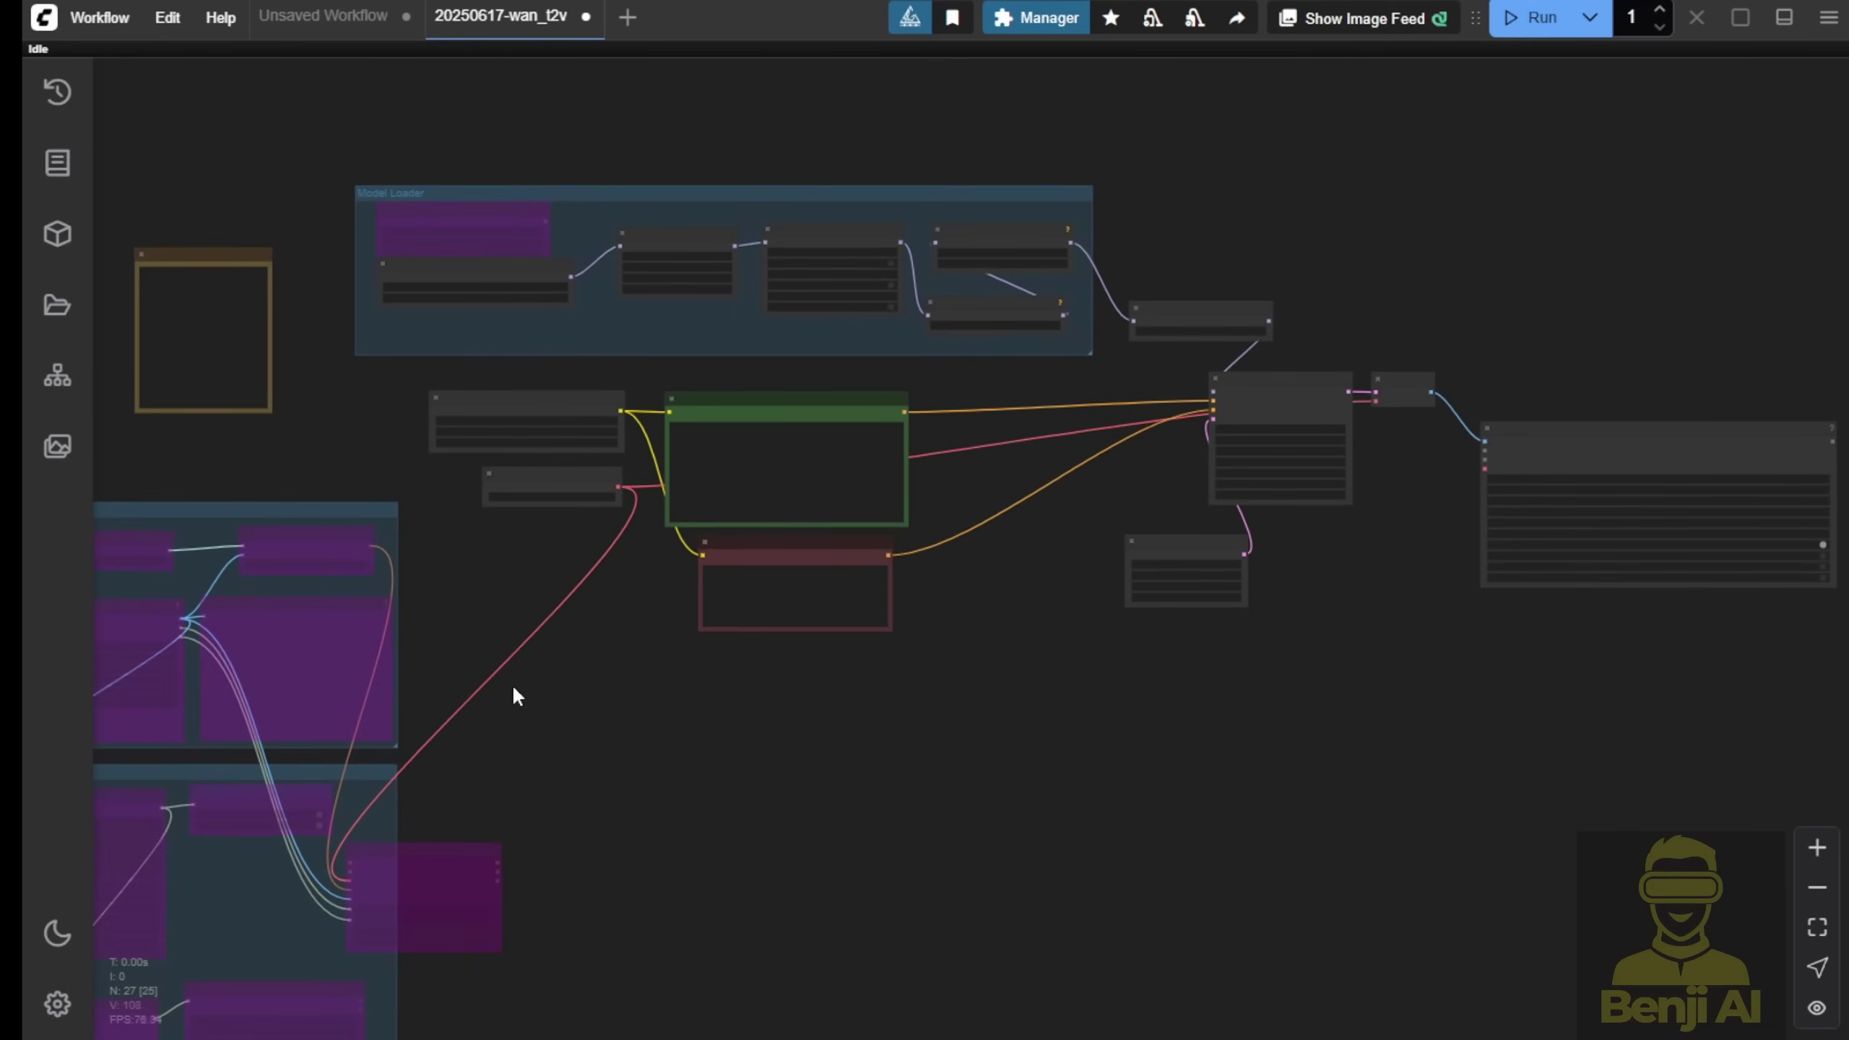
drag(1197, 694, 996, 633)
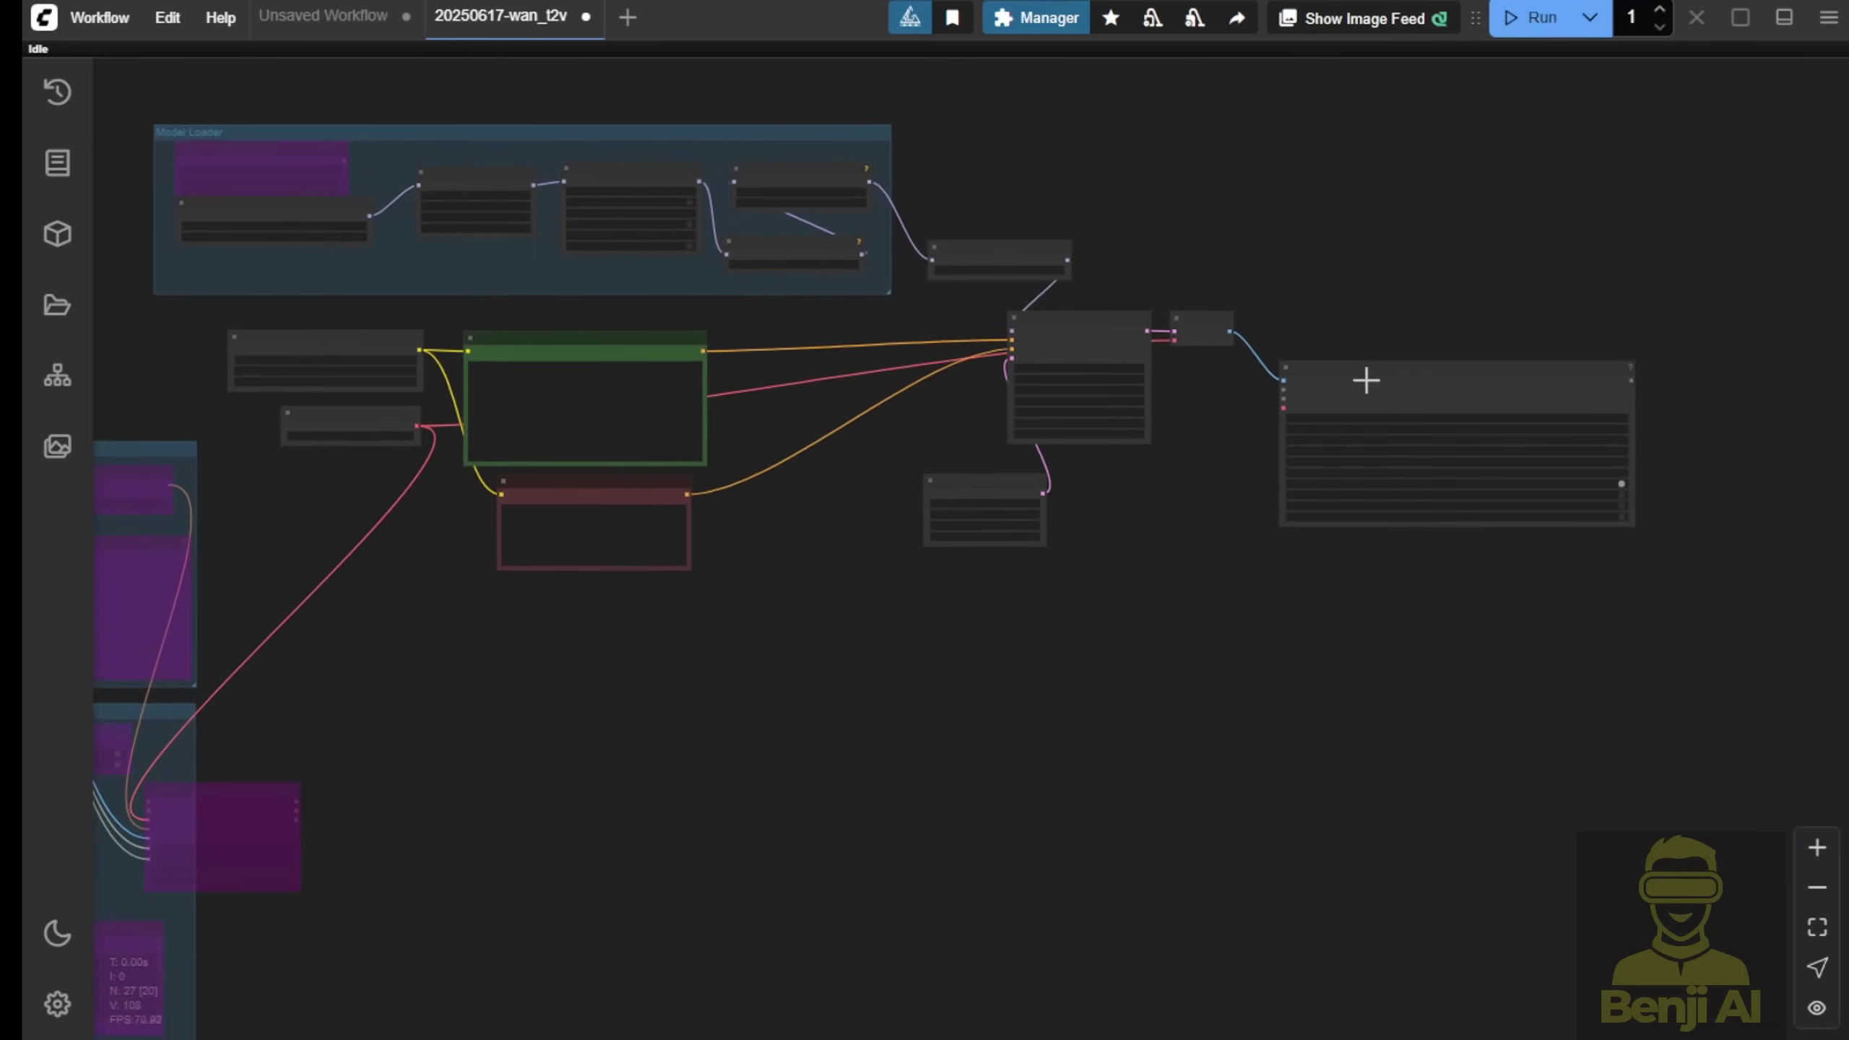
drag(1395, 372, 1416, 157)
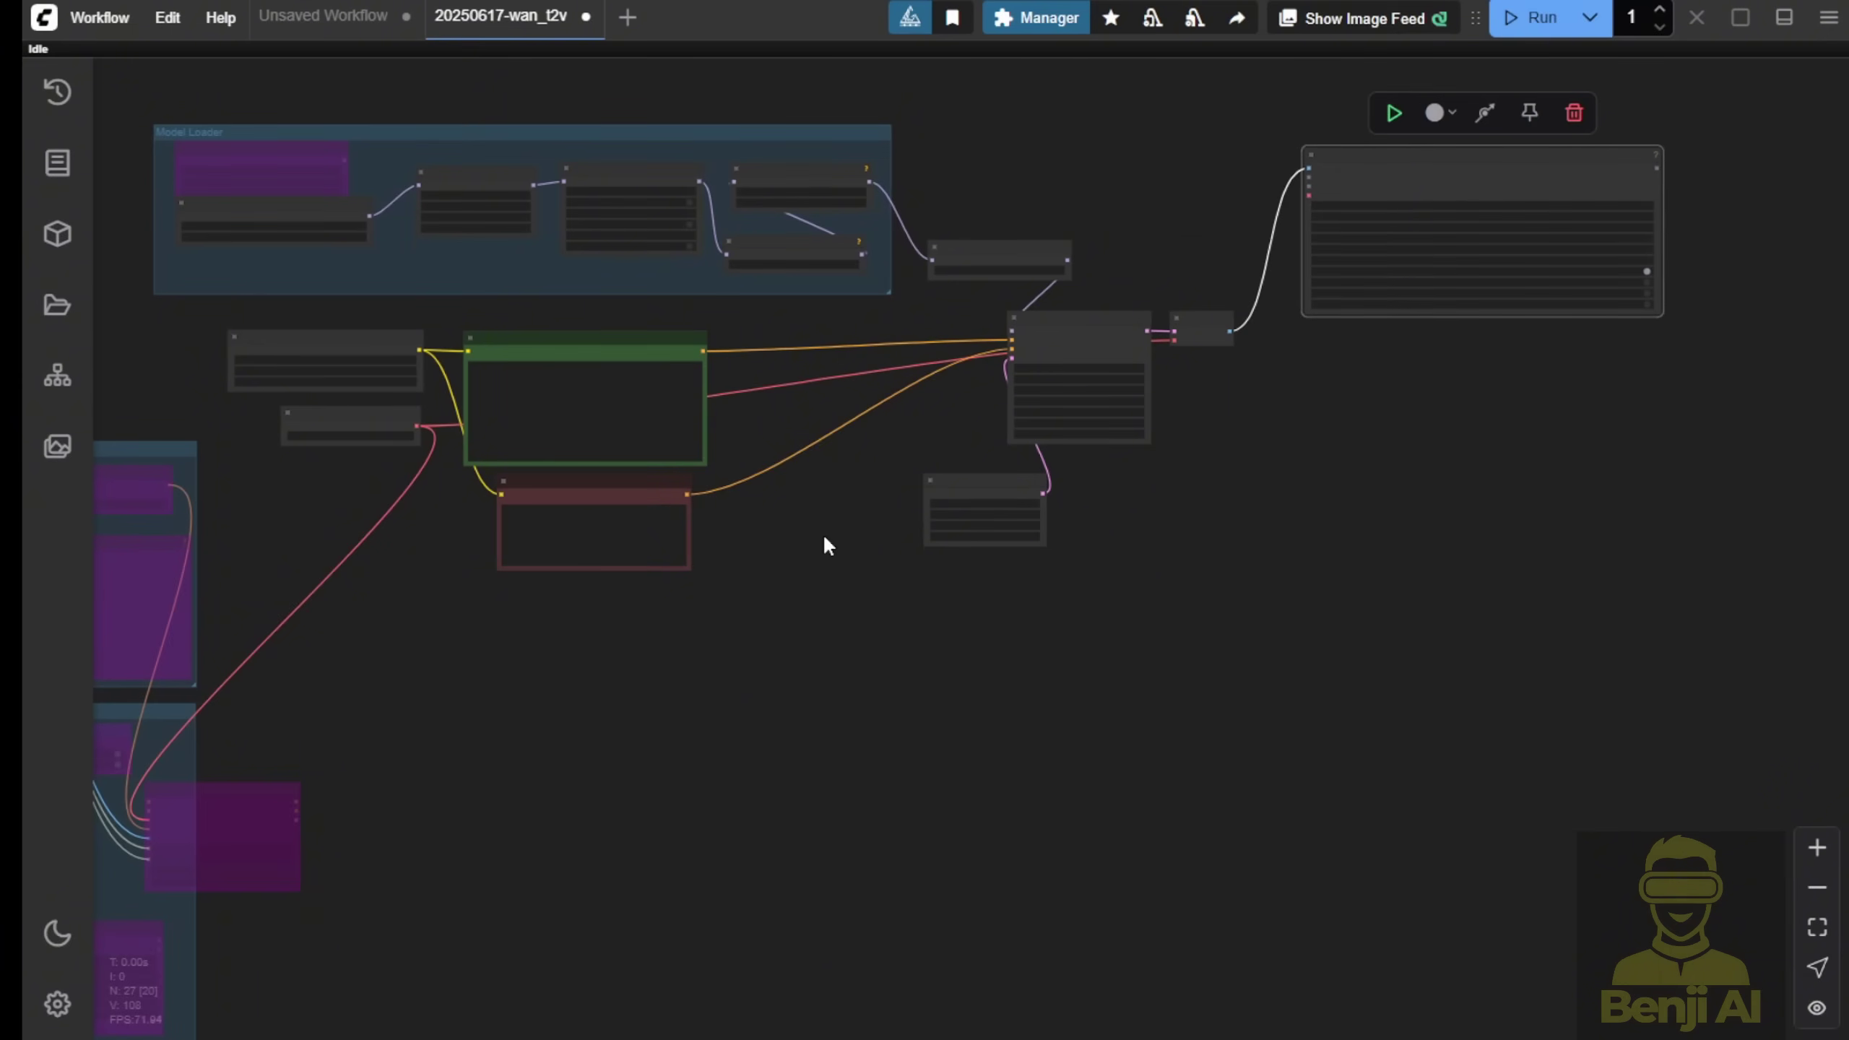
Step: Pan around the wan2.1_t2v workflow's MagCache, KSampler and Video Combine nodes
scroll(719, 510, up, 4)
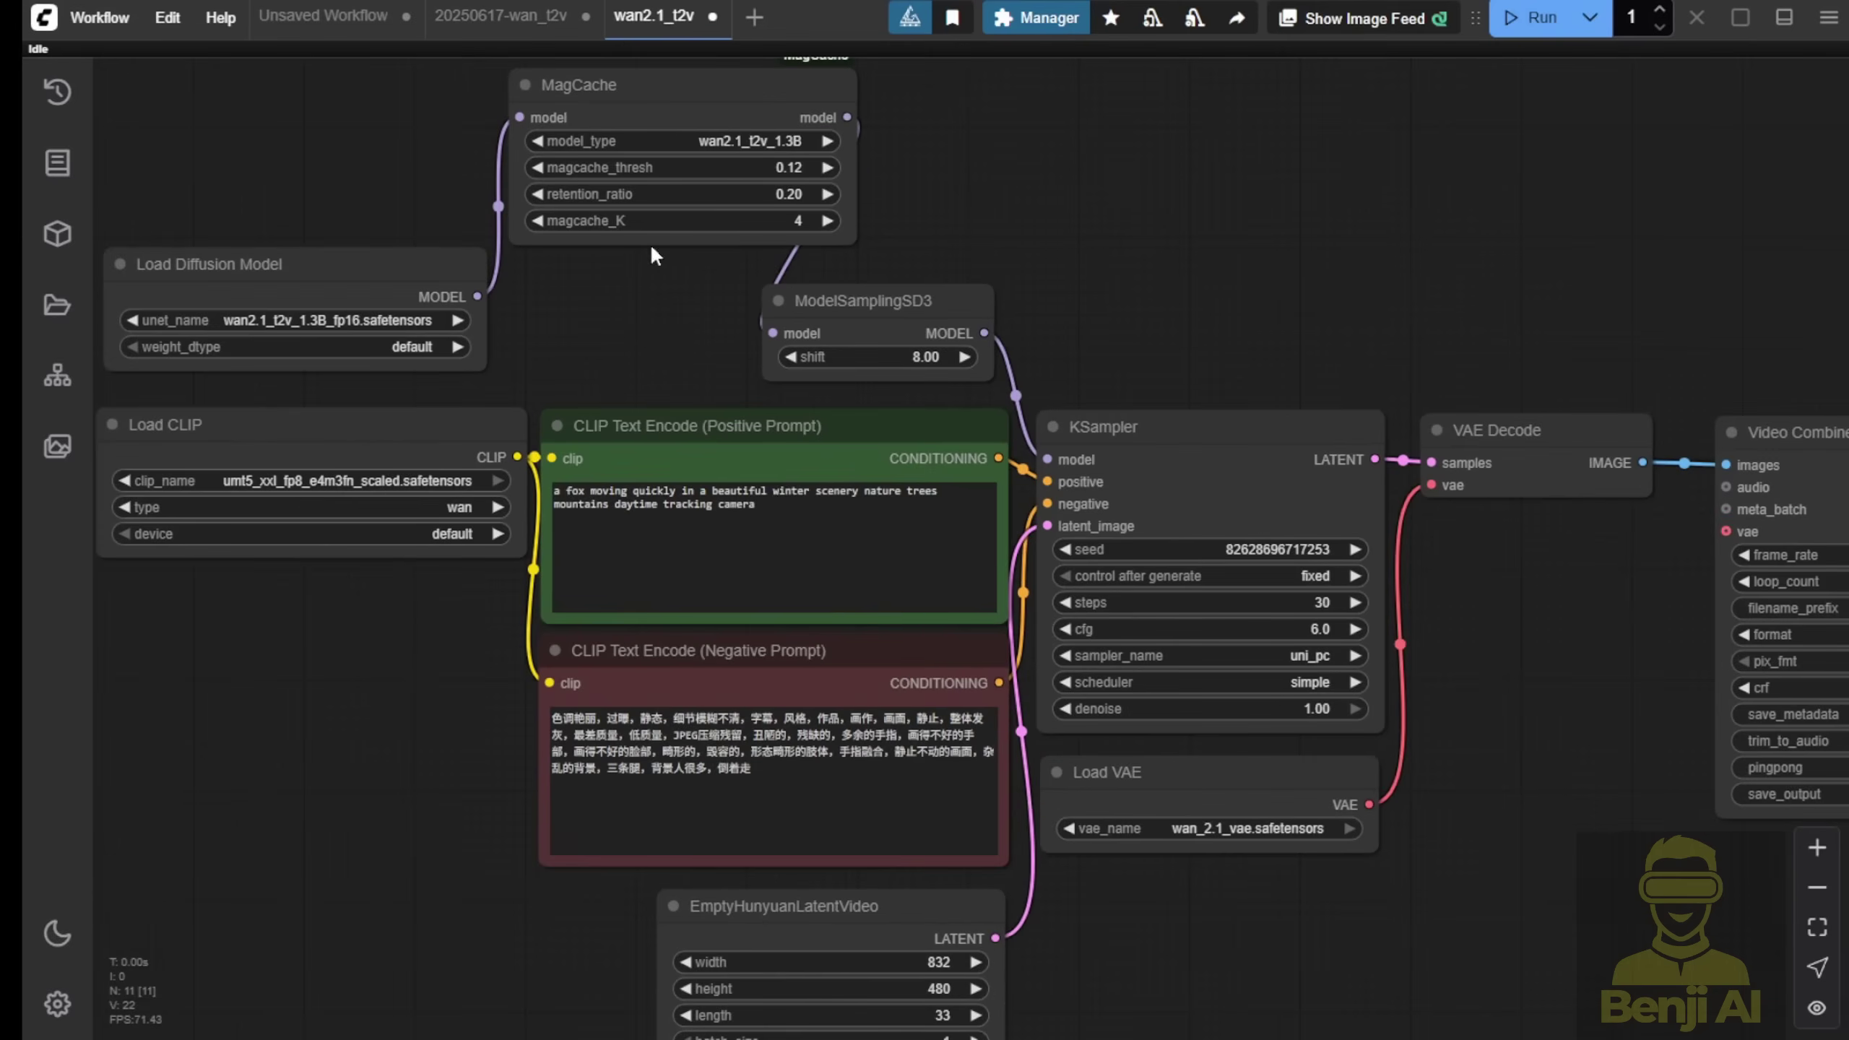
scroll(661, 315, down, 1)
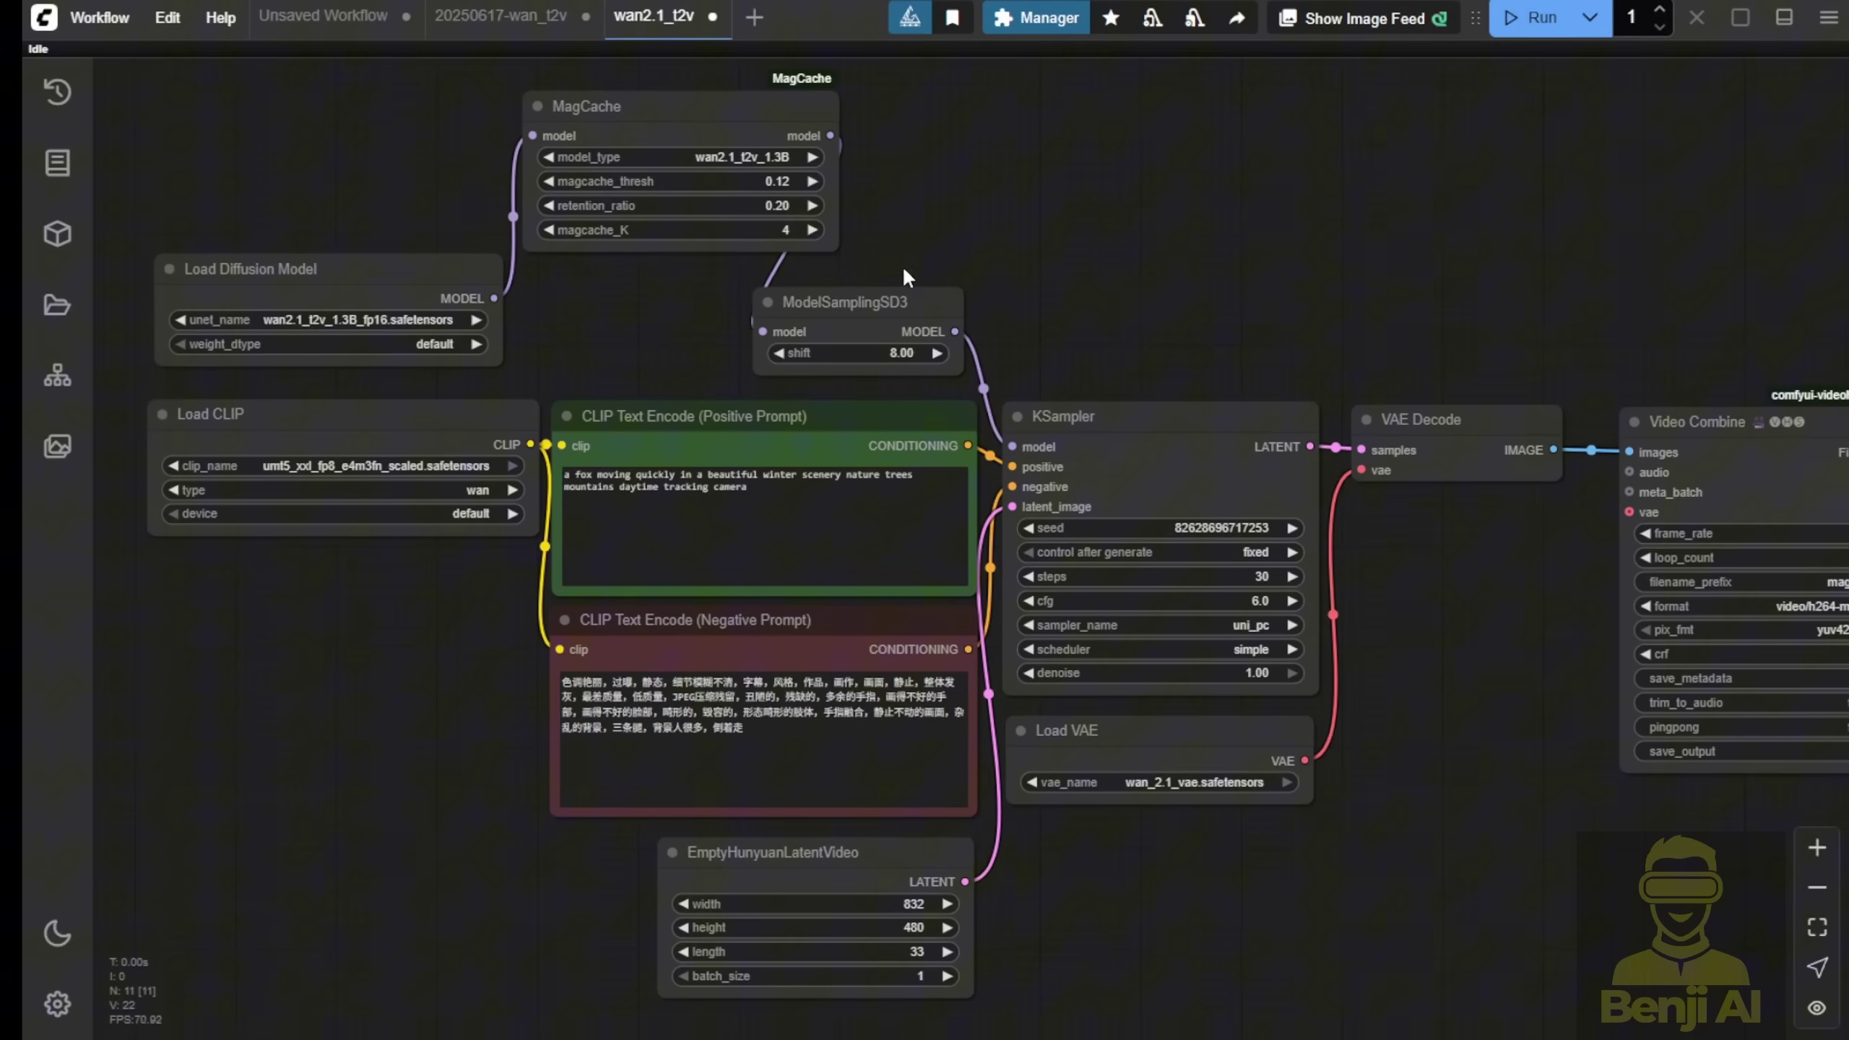
scroll(1255, 298, up, 2)
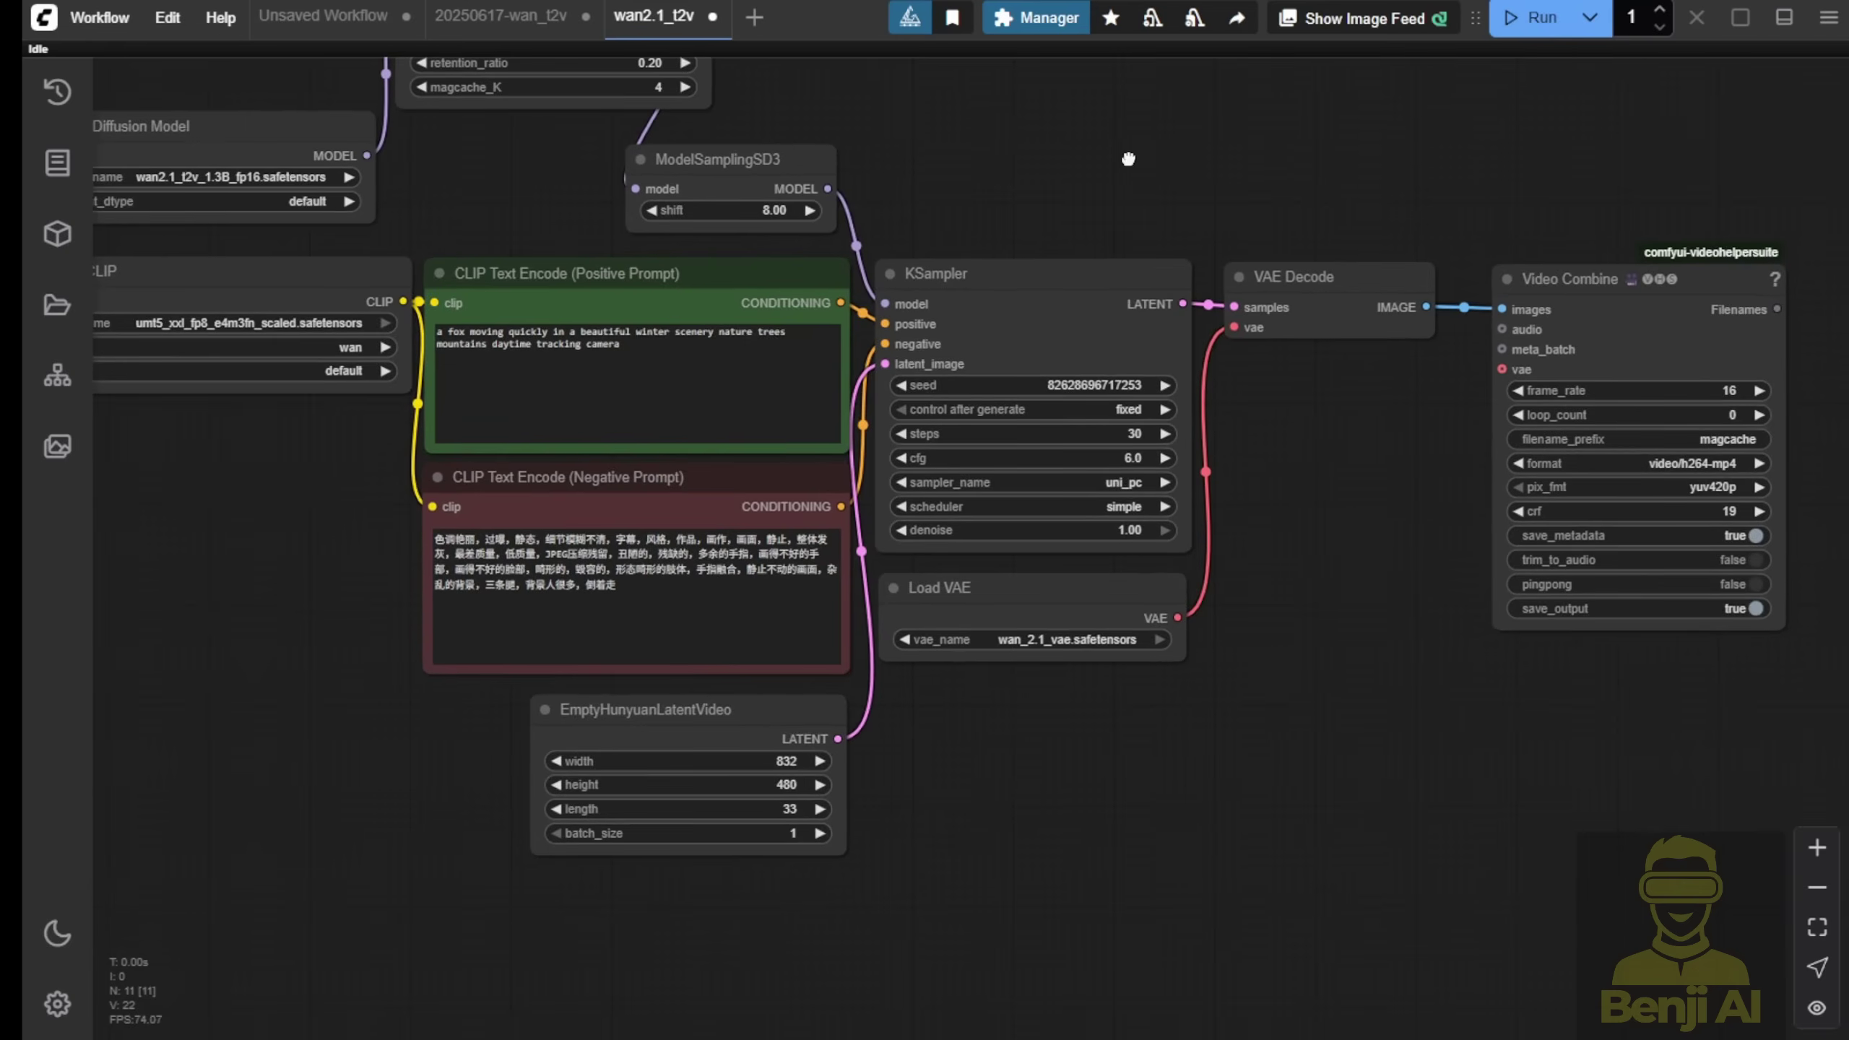
scroll(1185, 482, up, 1)
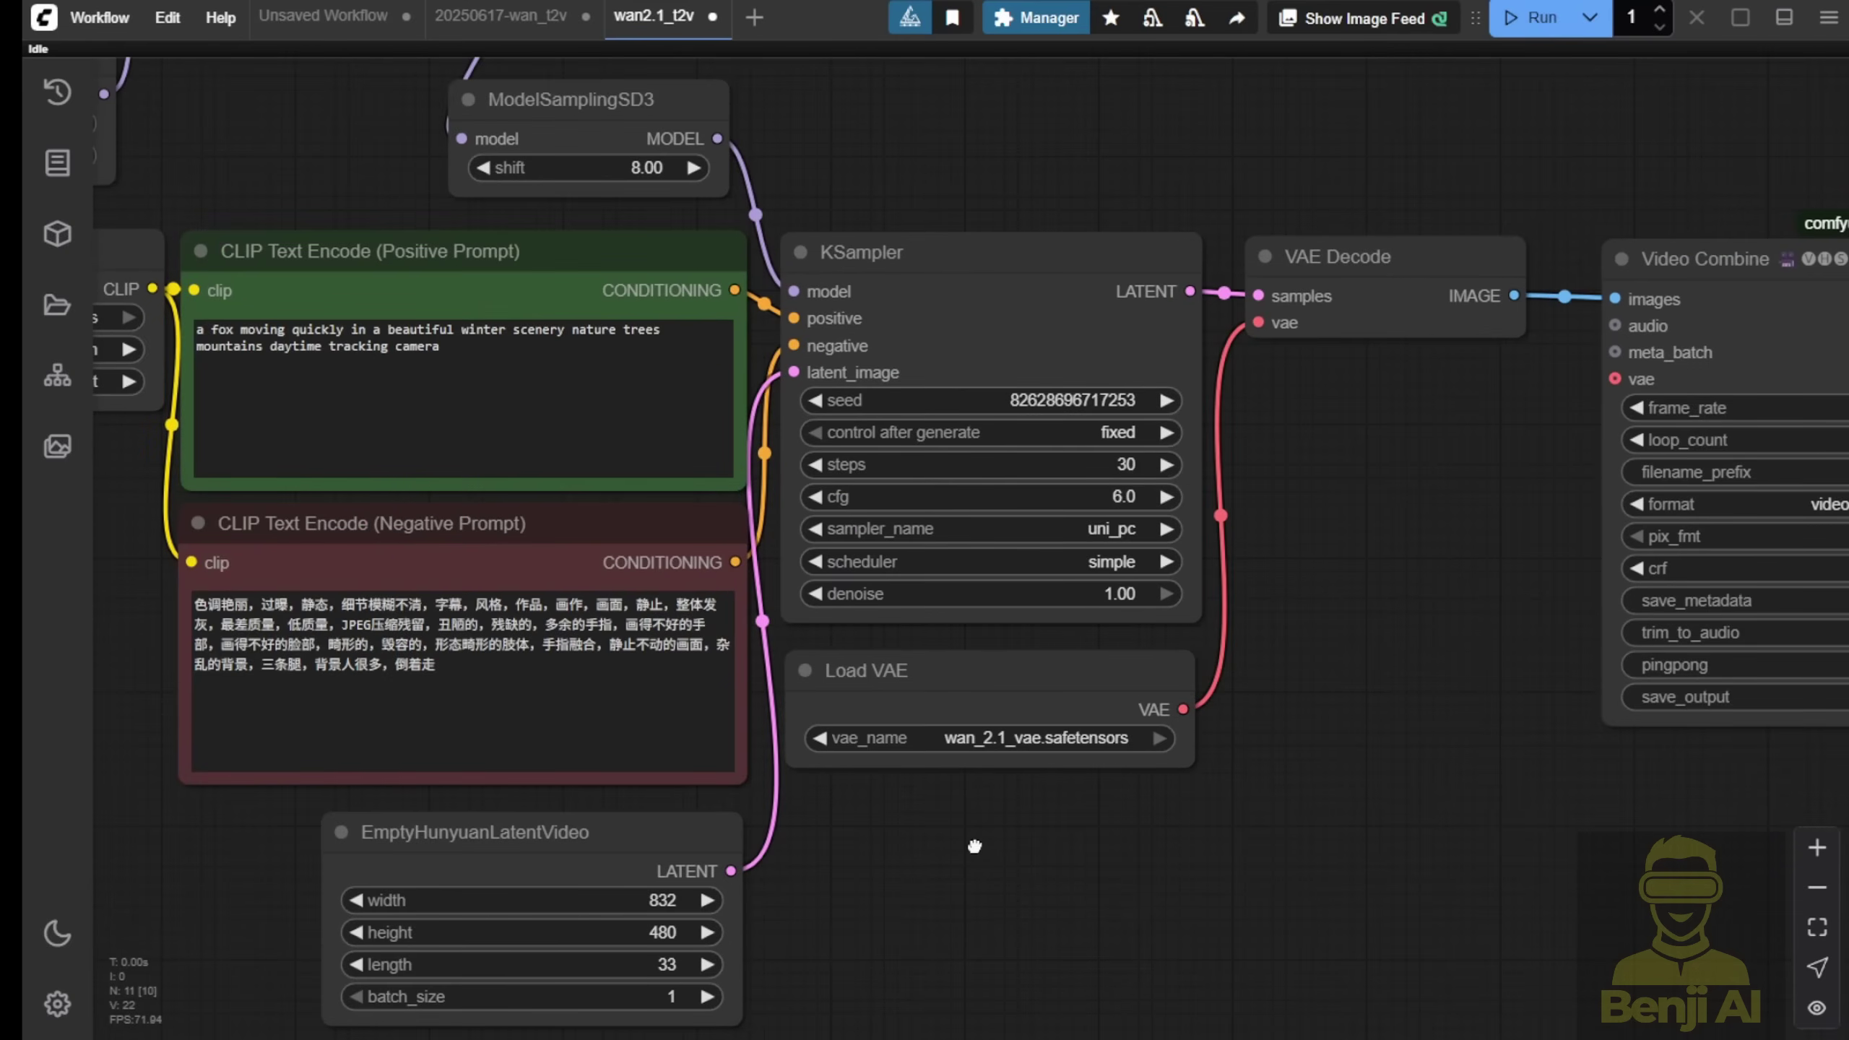
drag(977, 847, 1078, 826)
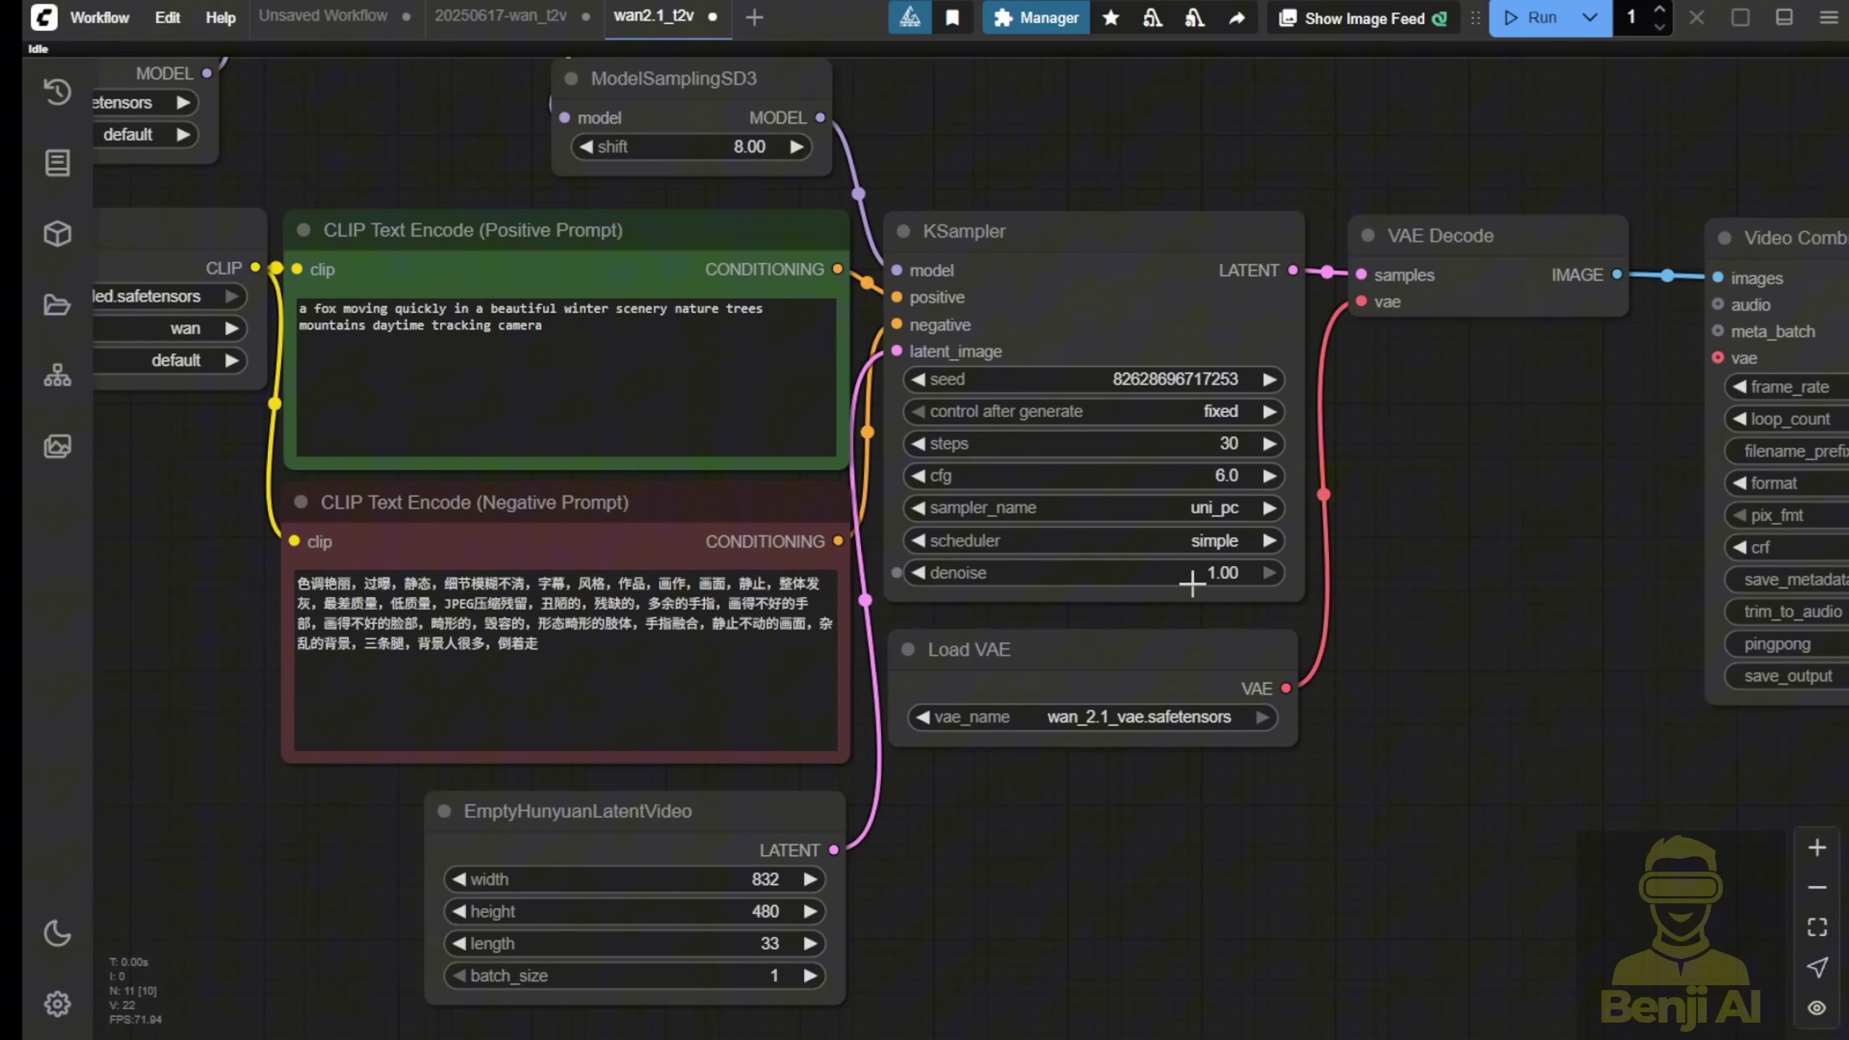
Step: Pan the wan_t2v canvas to the prompt nodes and the finished hovercar video preview
scroll(1195, 582, up, 3)
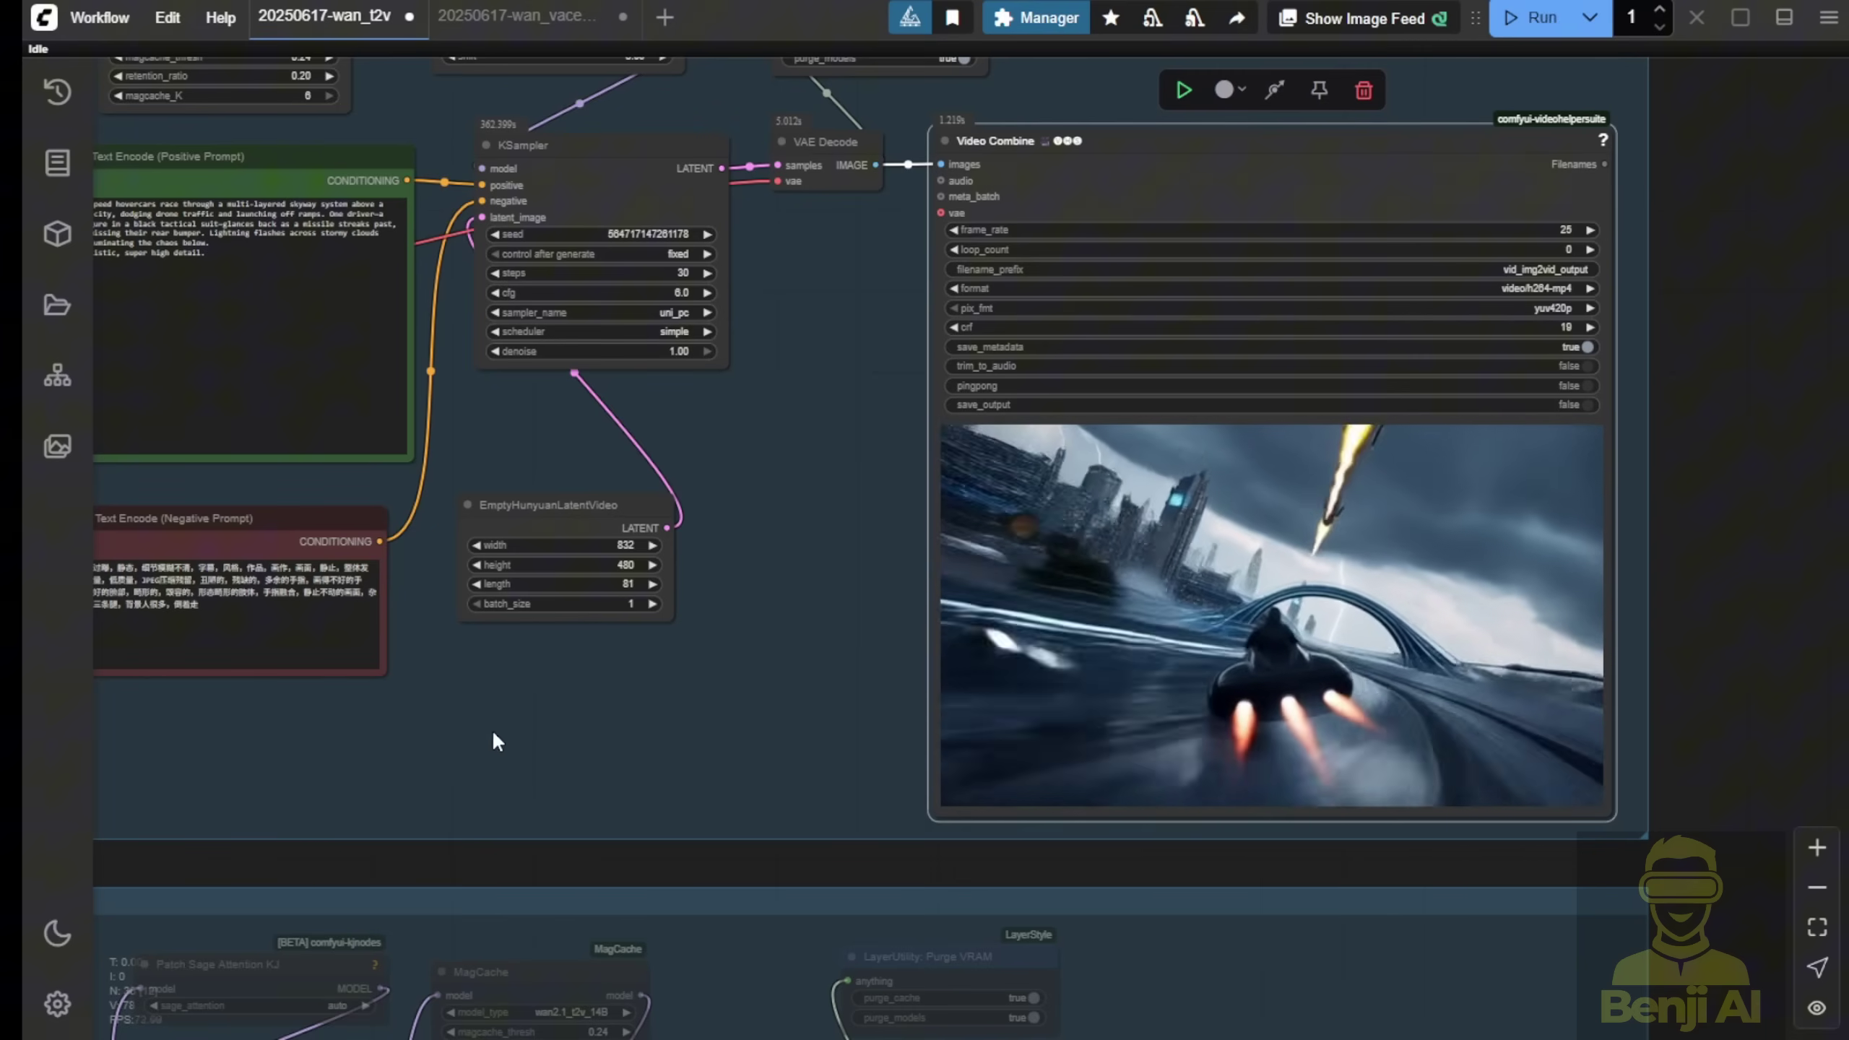
drag(497, 728, 728, 739)
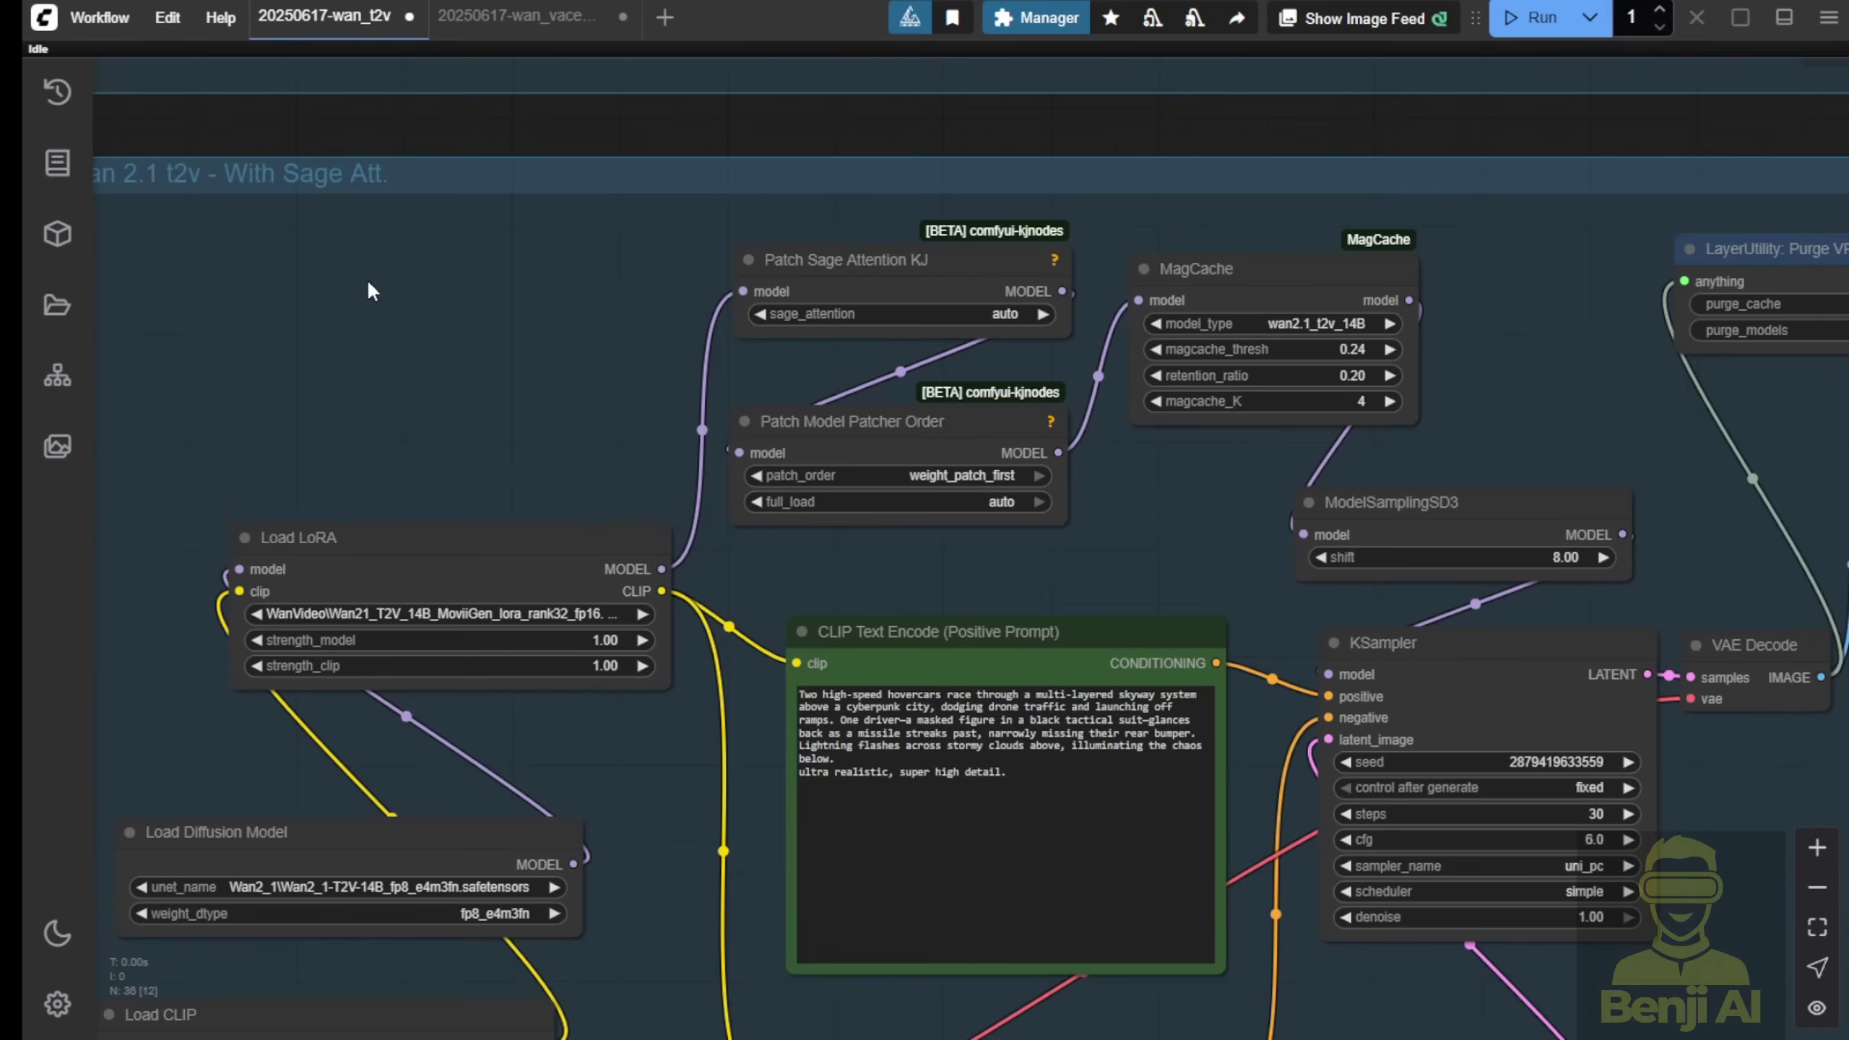
Step: Add a TorchCompileModelWanVideo node at the group's top left, feeding Patch Sage Attention KJ
double_click(369, 285)
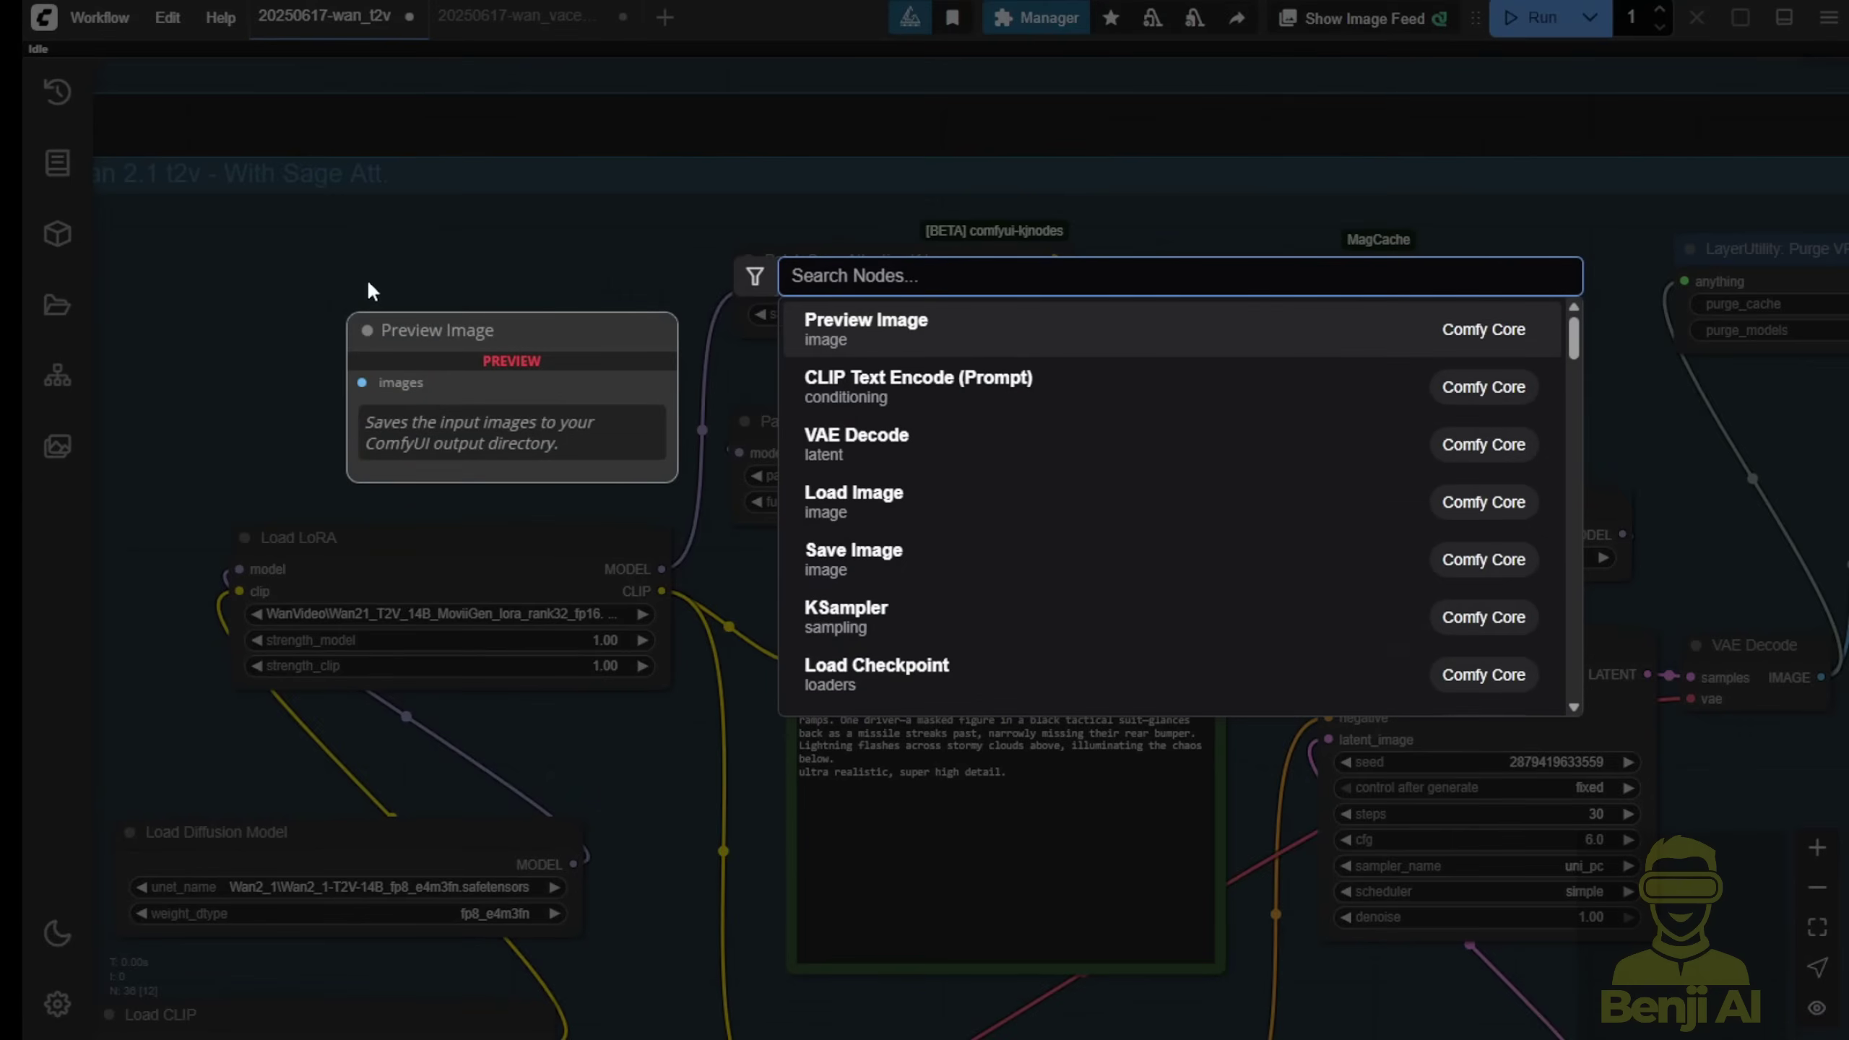
text(Tourch)
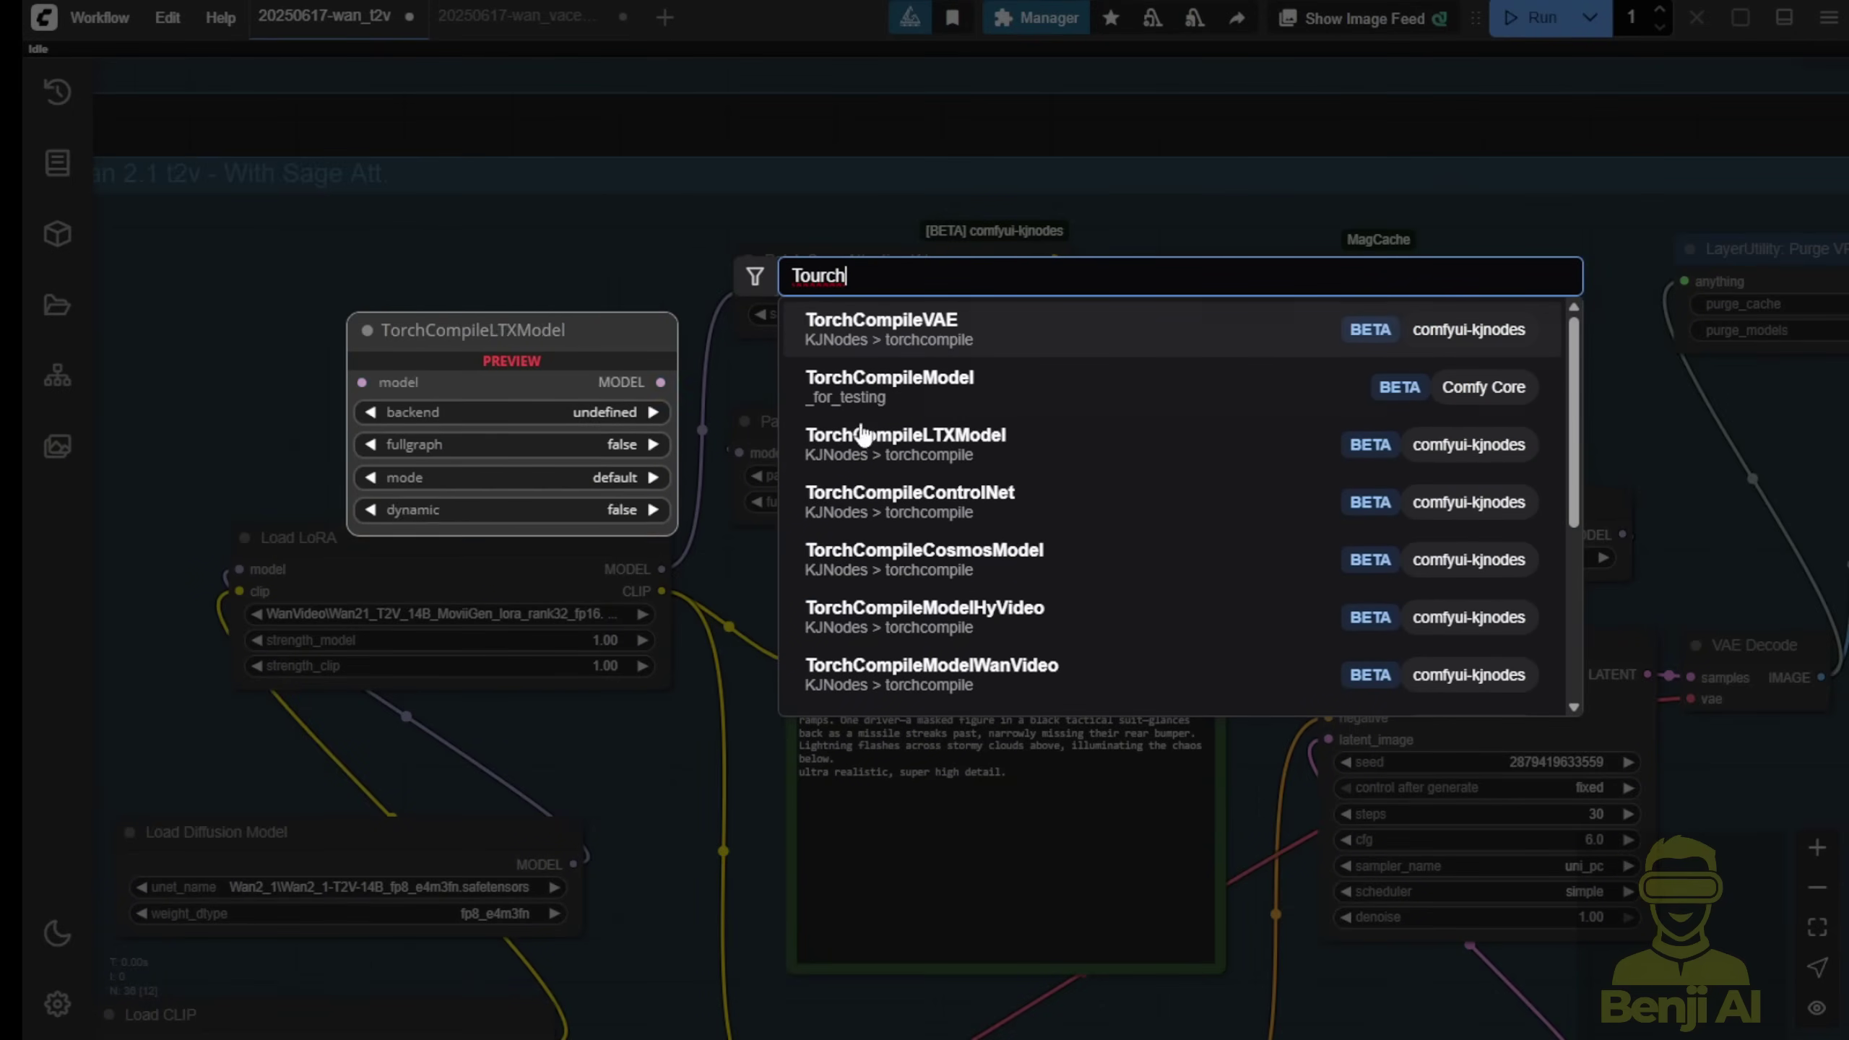
scroll(1055, 617, down, 3)
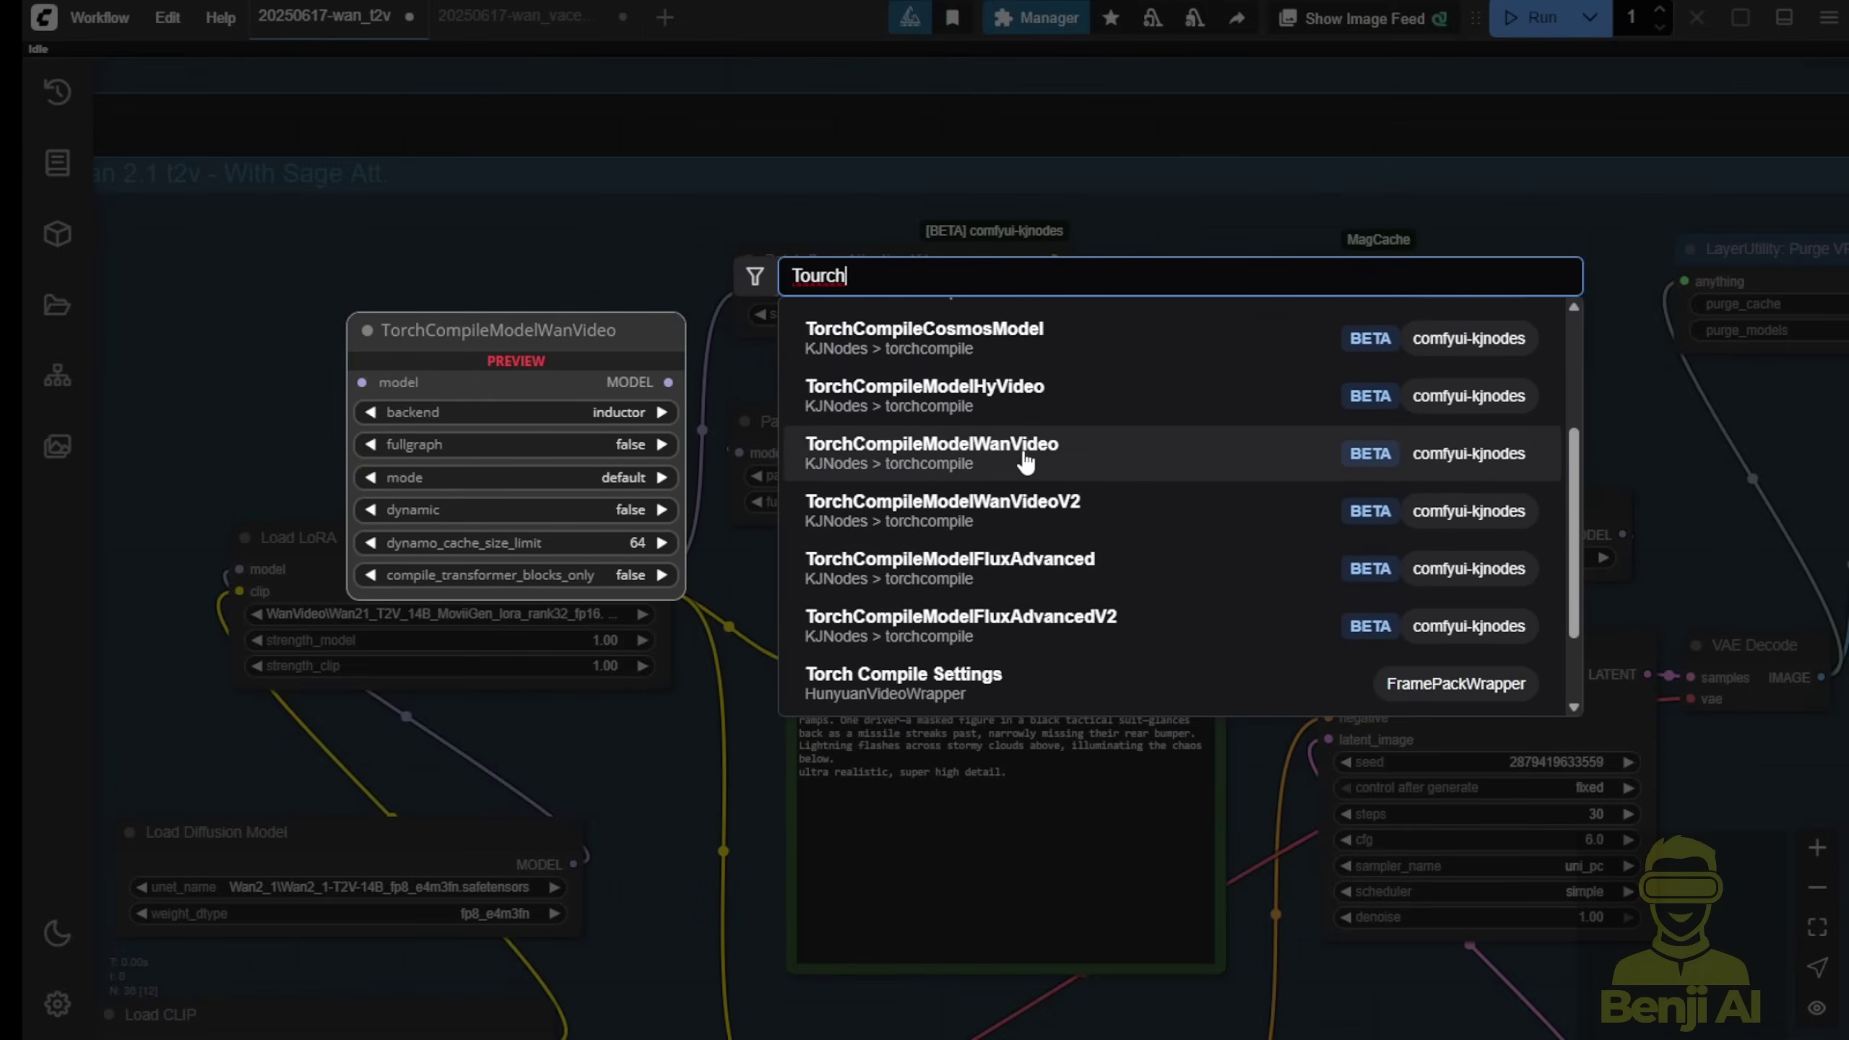
click(1025, 458)
scroll(491, 251, up, 3)
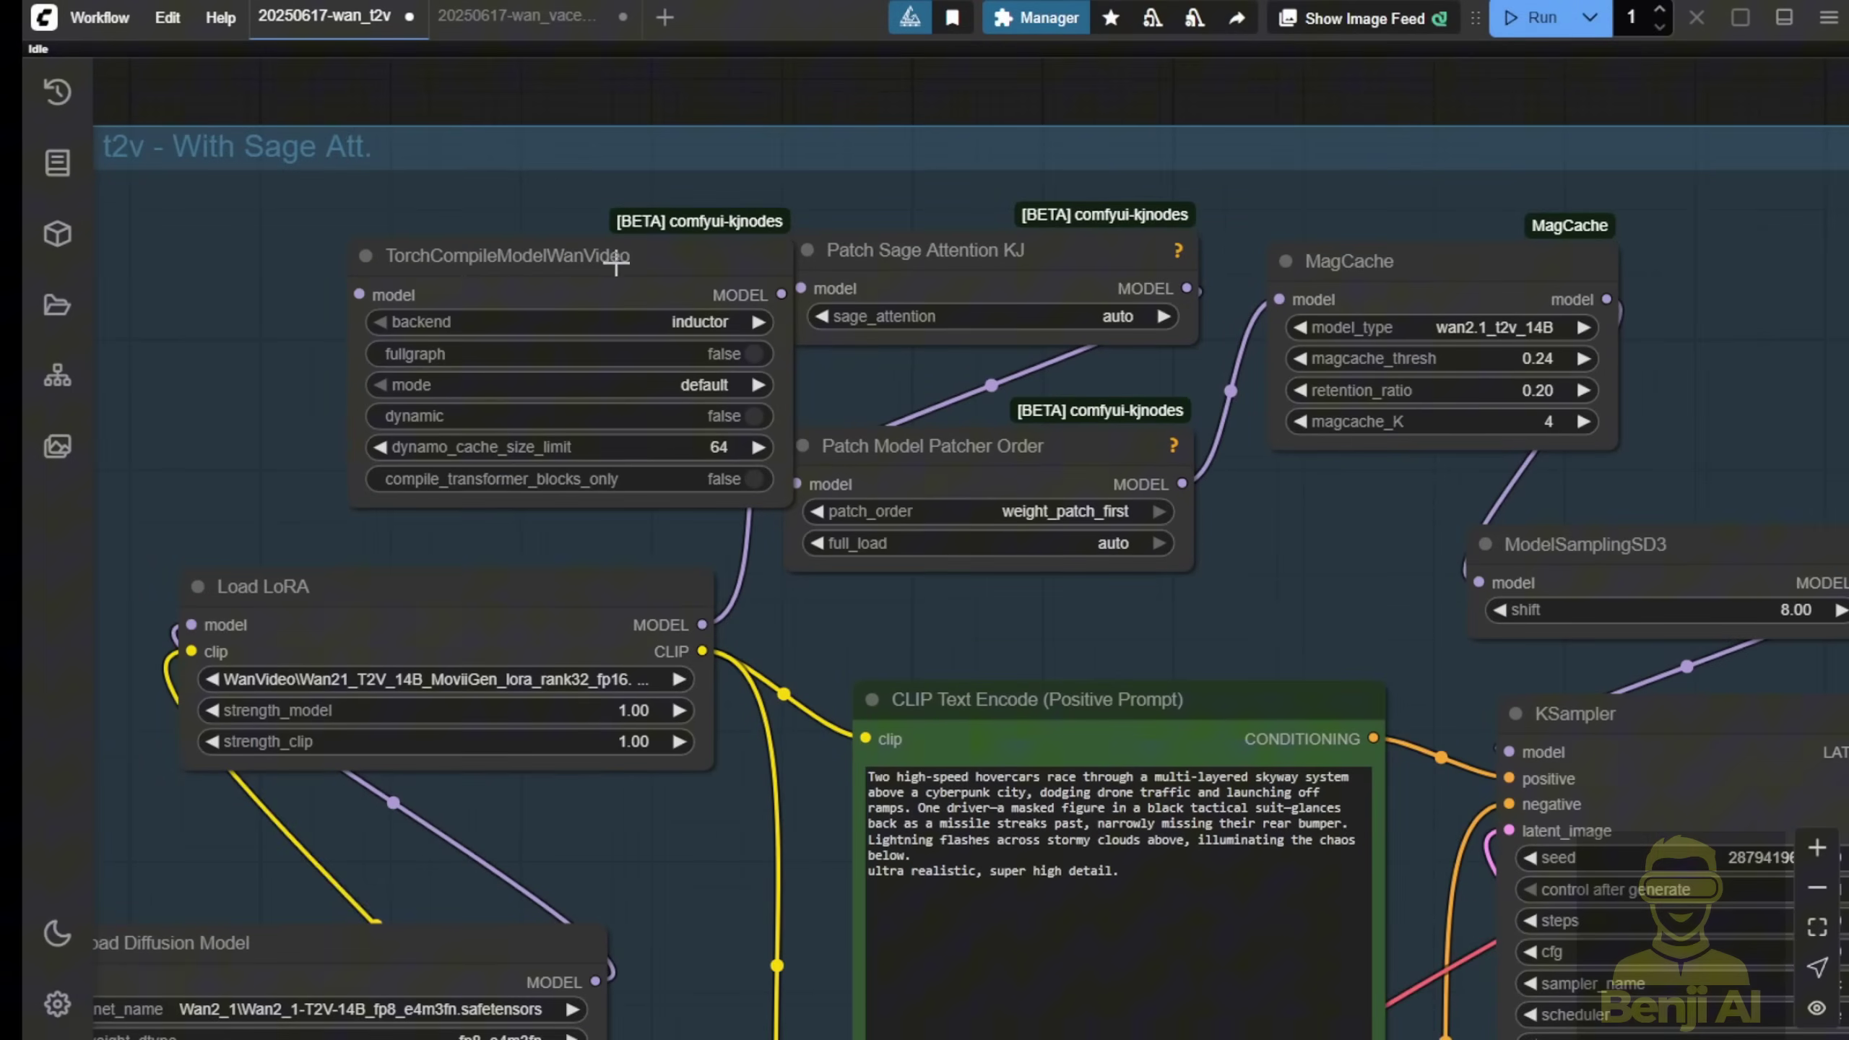
drag(615, 260, 552, 261)
scroll(476, 251, up, 3)
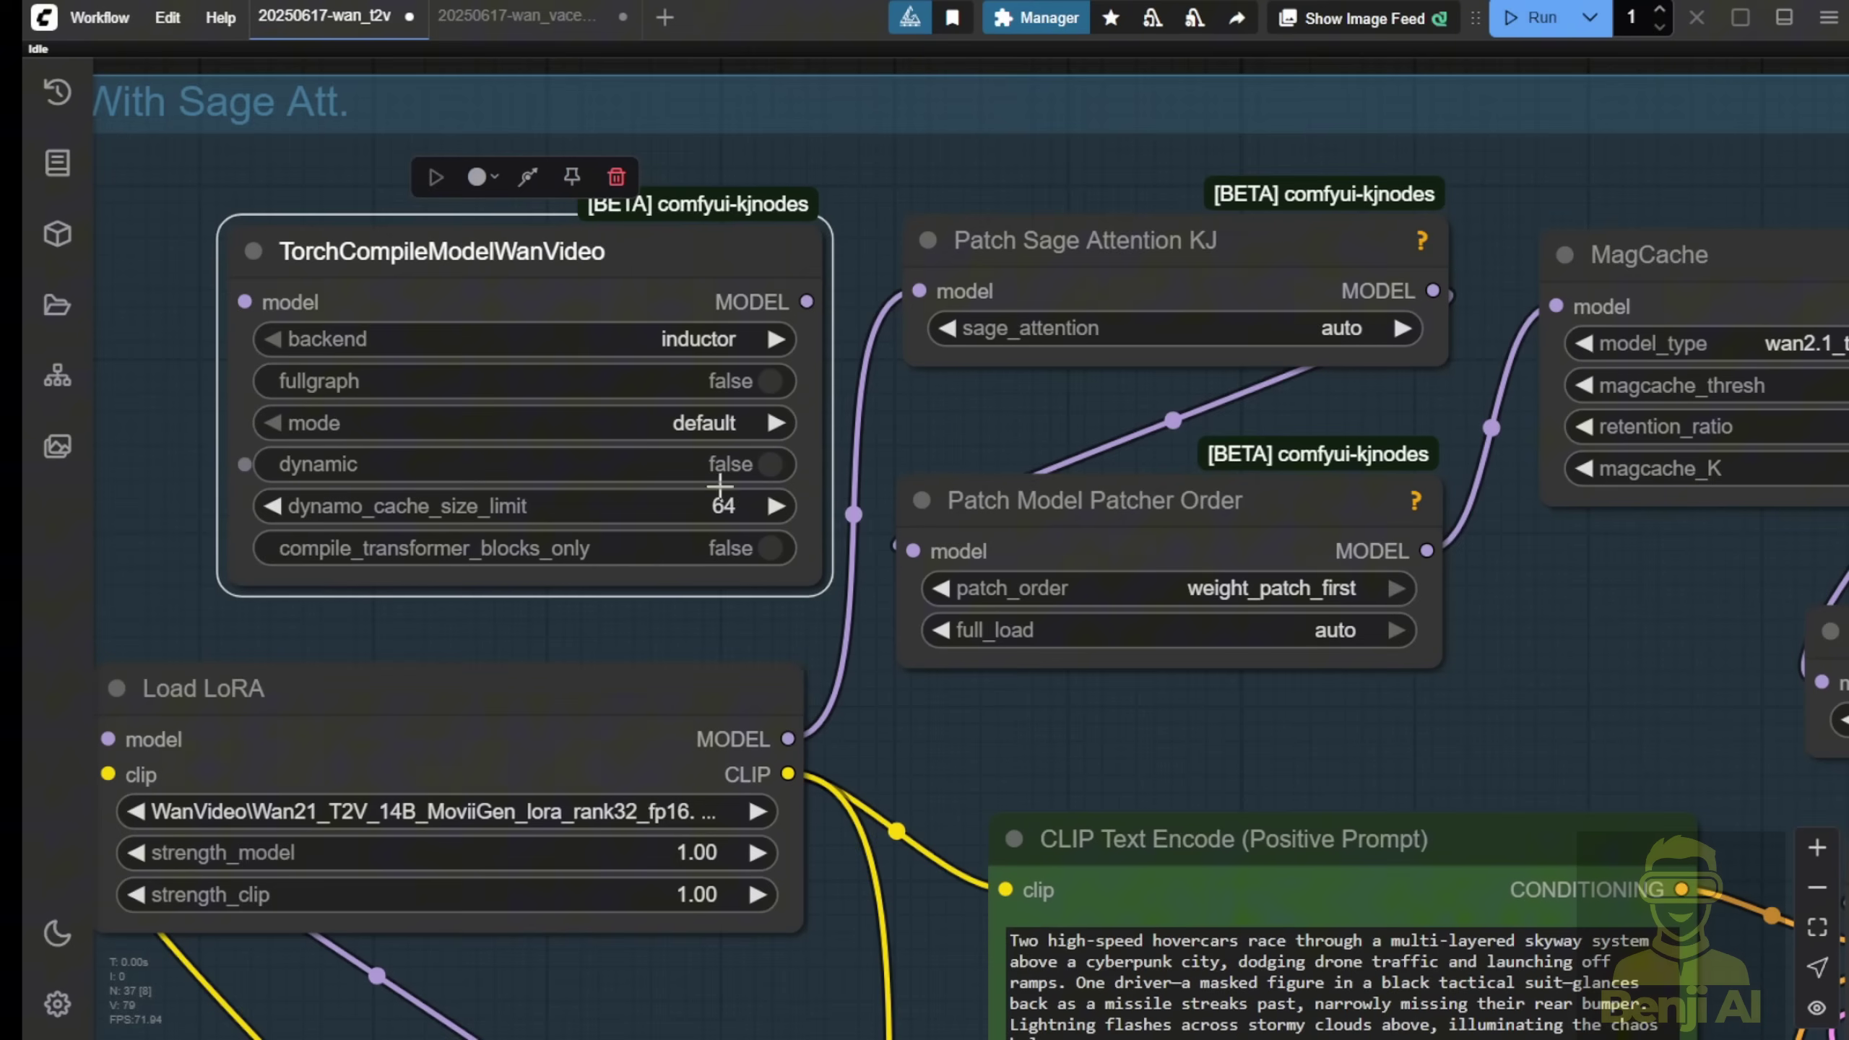
drag(807, 301, 916, 326)
drag(1082, 255, 1067, 261)
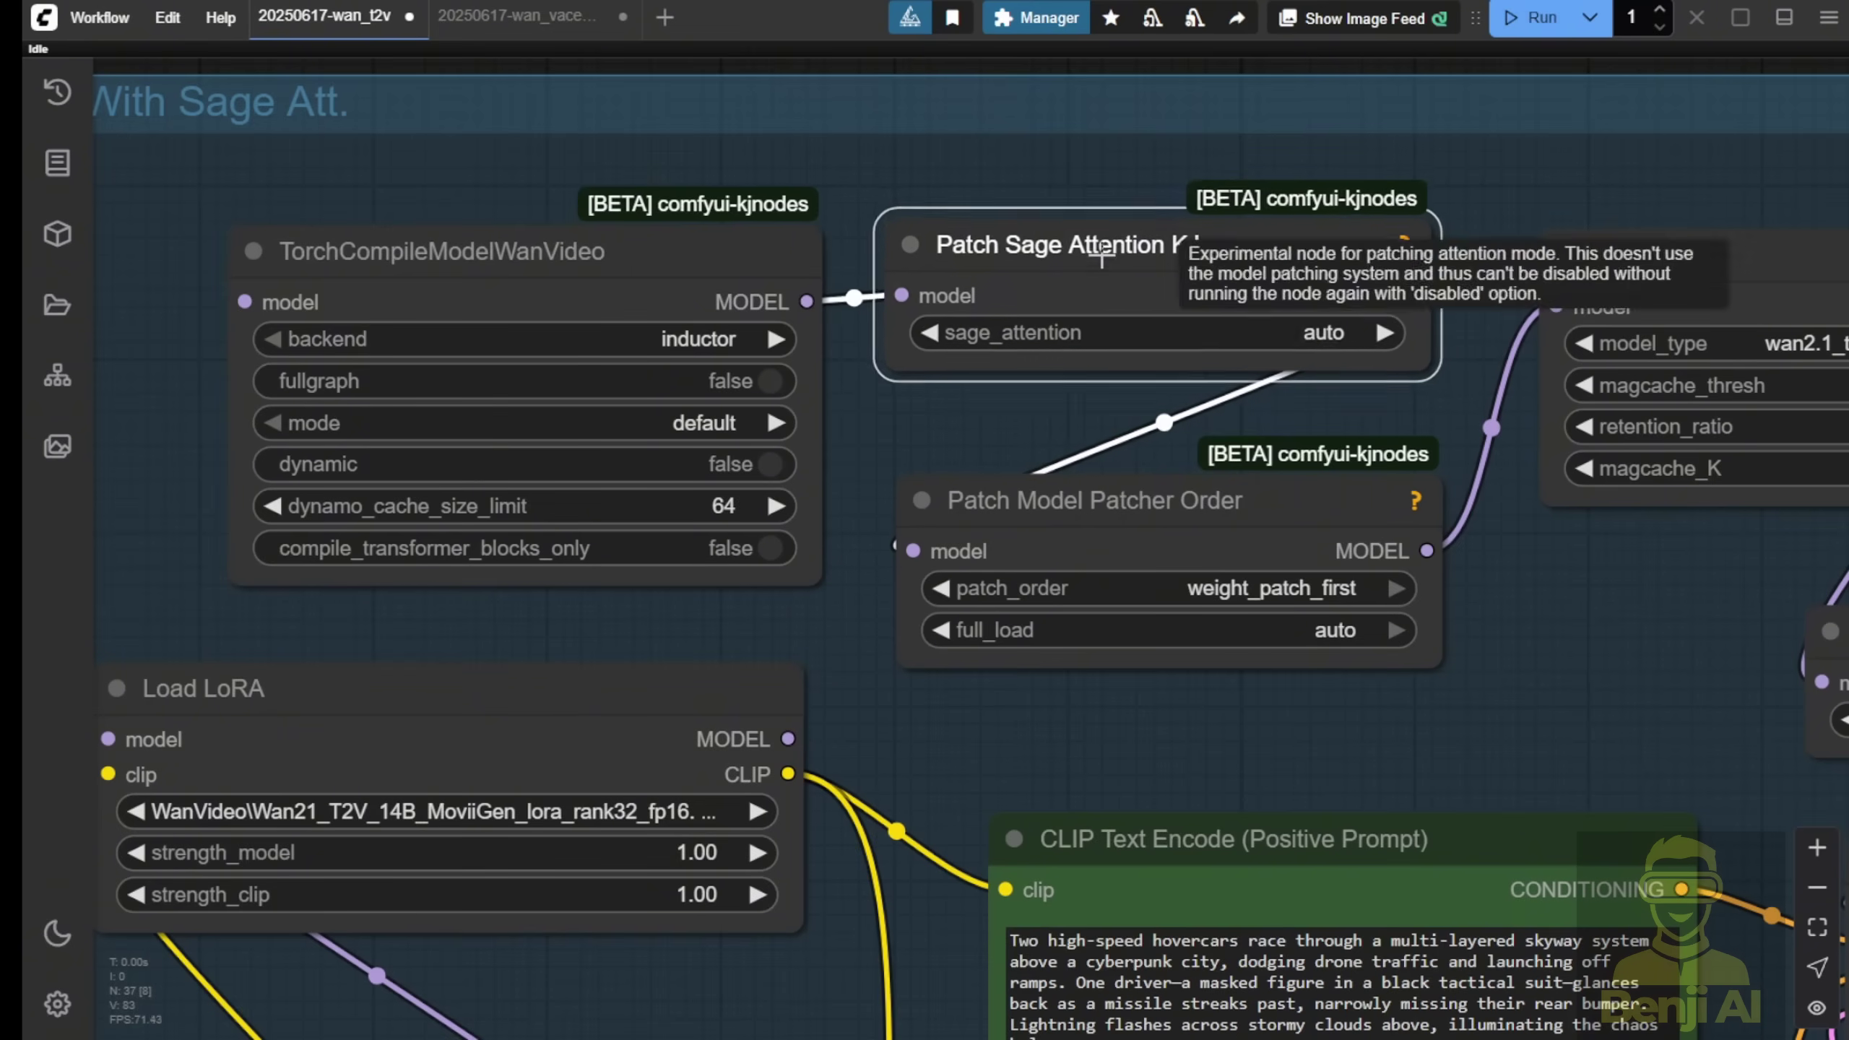
Step: Connect Load LoRA's MODEL into TorchCompileModelWanVideo, then select the MagCache node
scroll(1067, 261, up, 2)
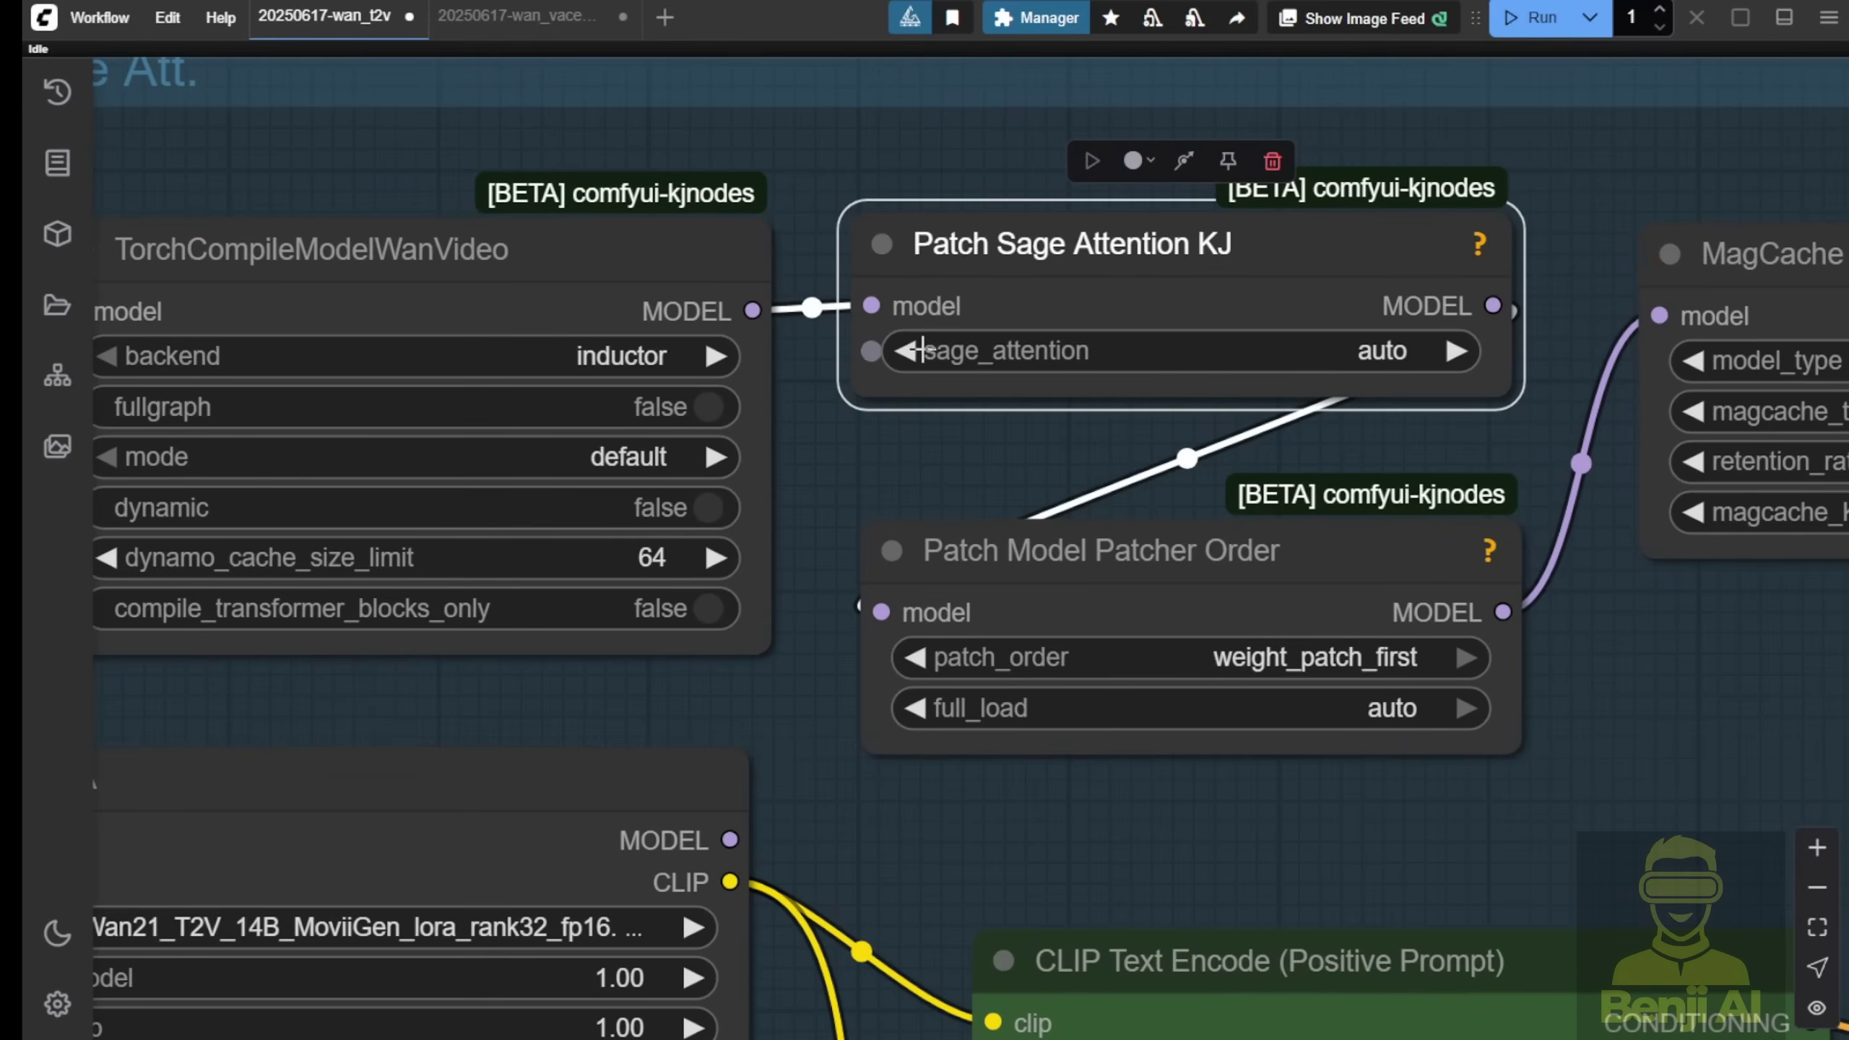
scroll(941, 379, down, 2)
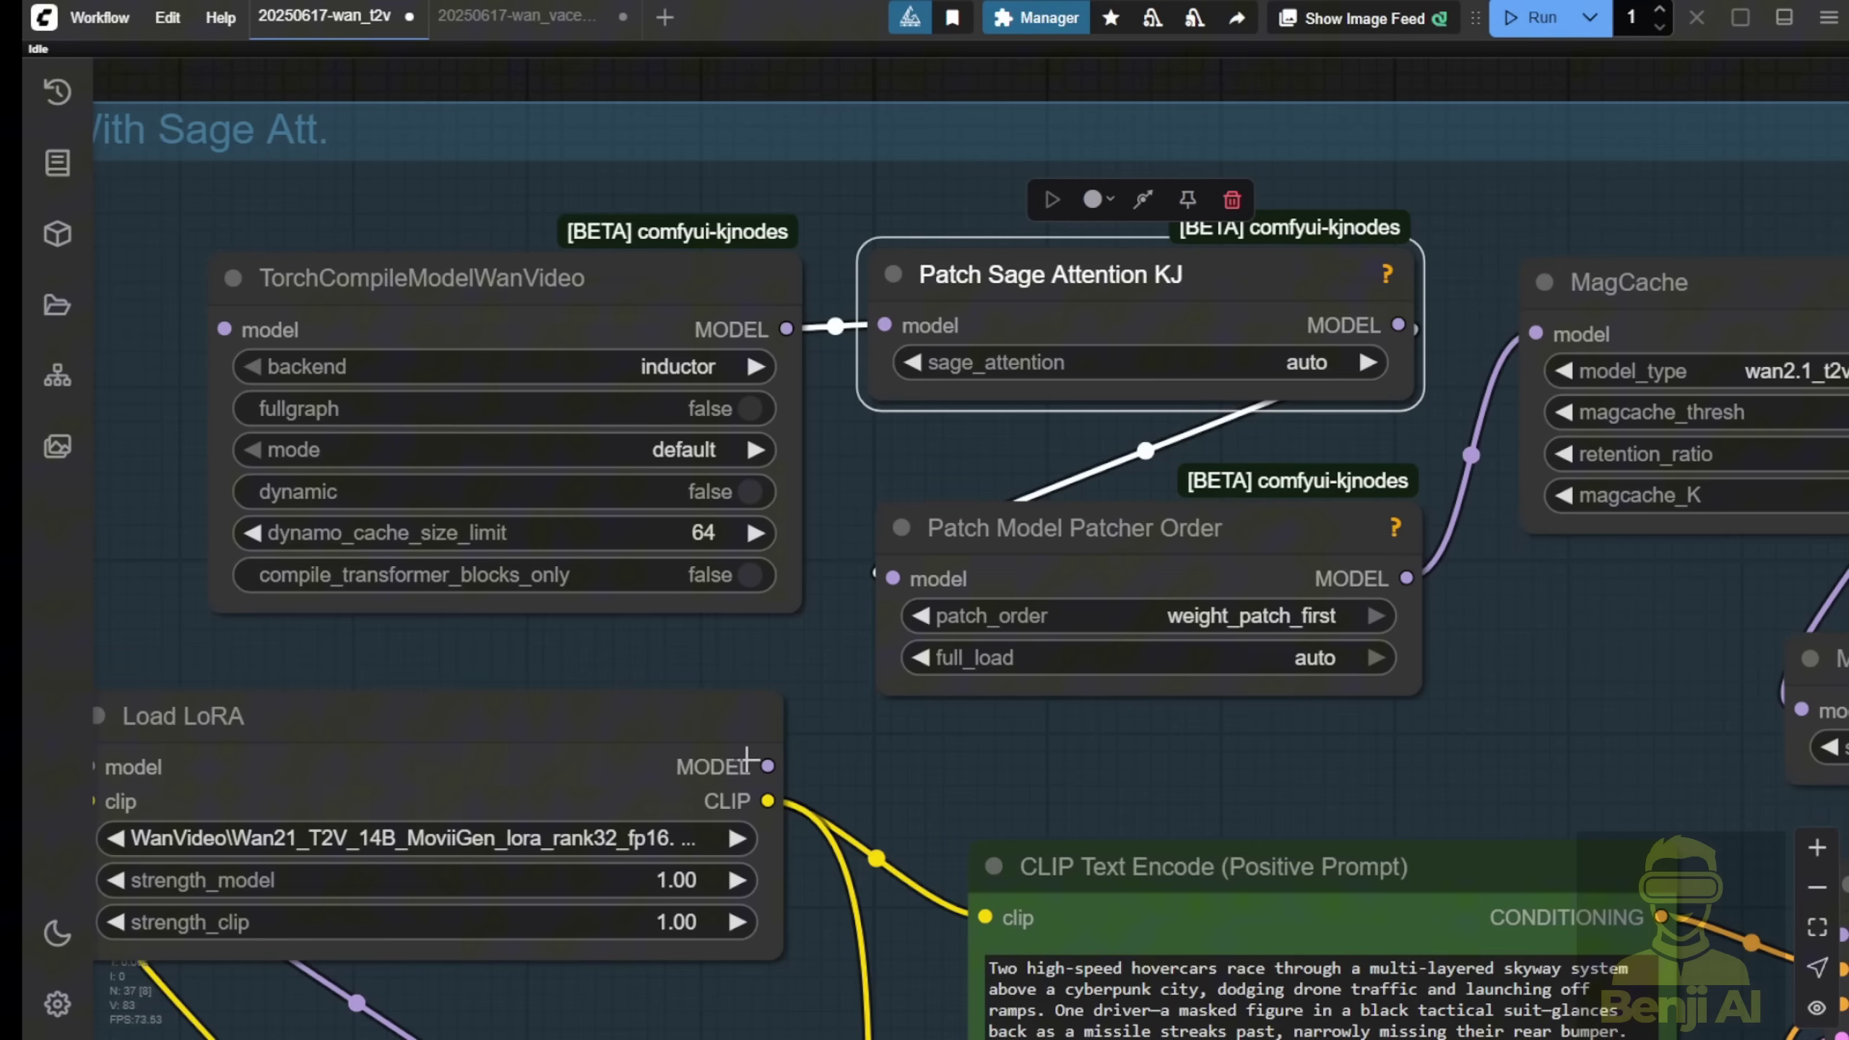
drag(769, 765, 342, 326)
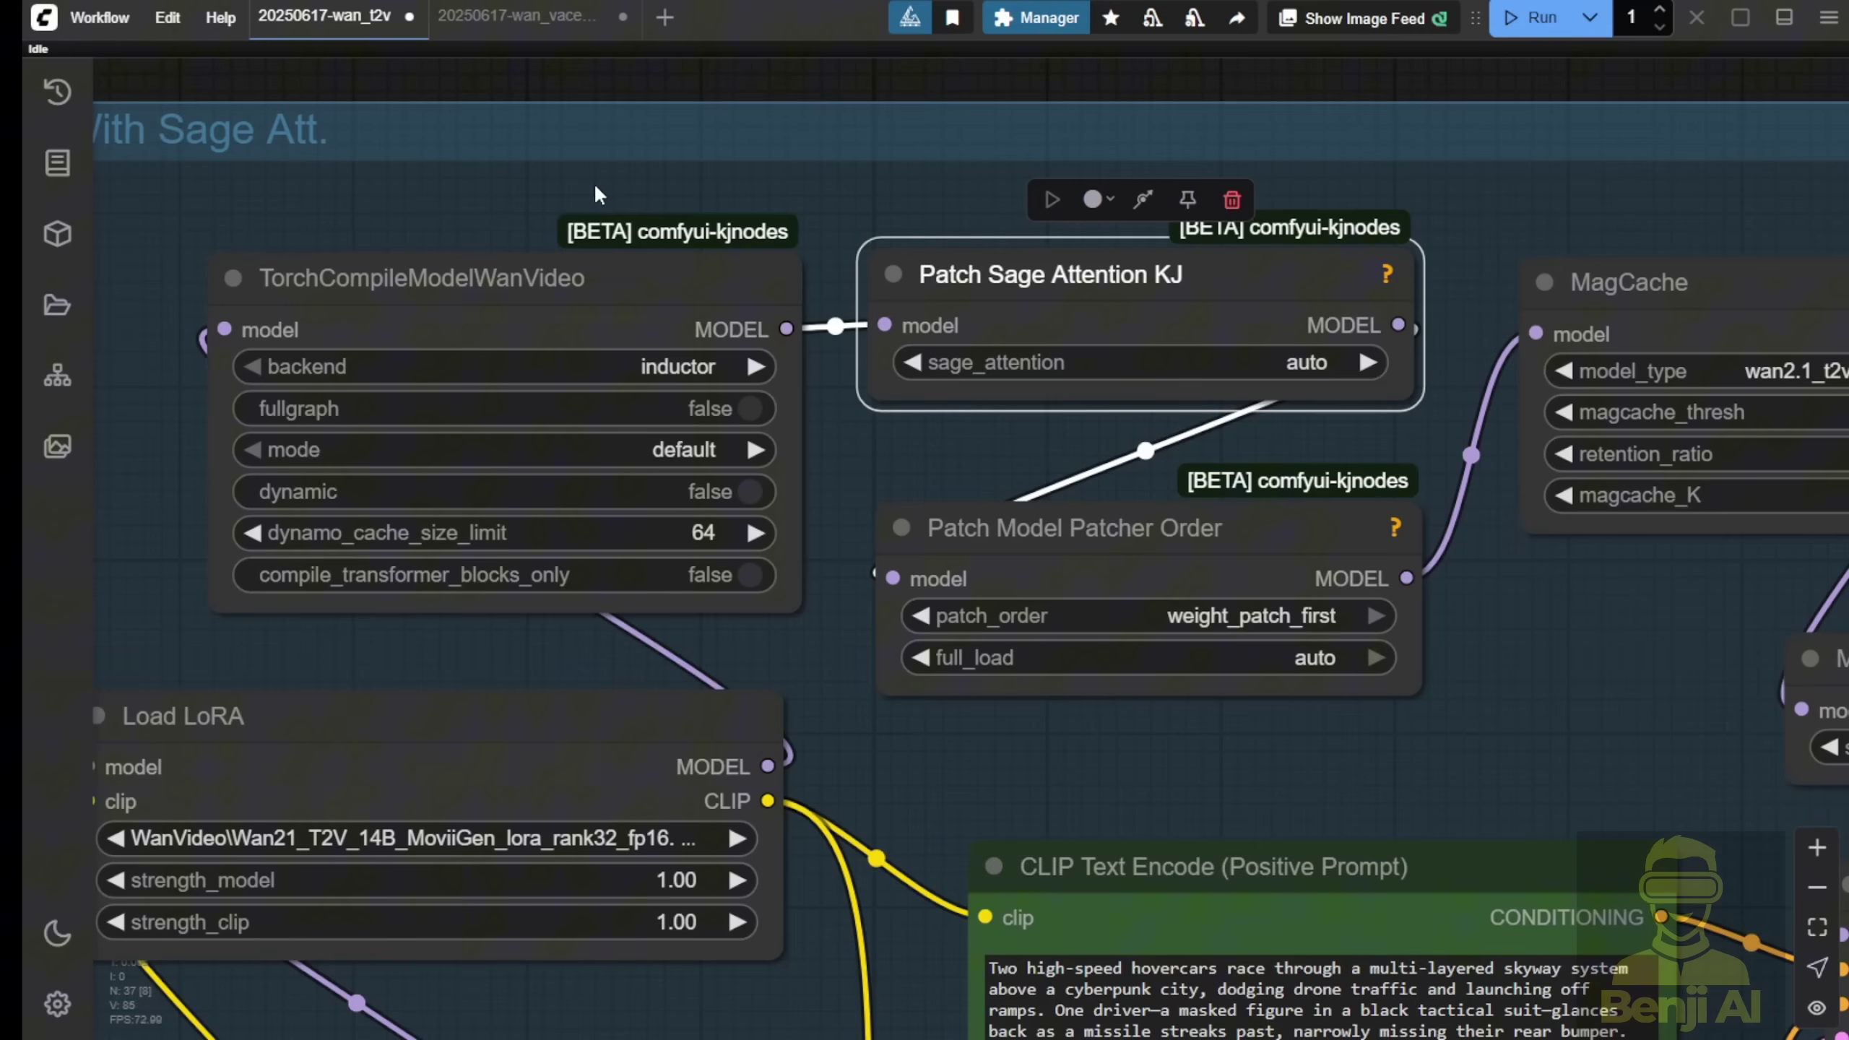
drag(589, 312, 575, 288)
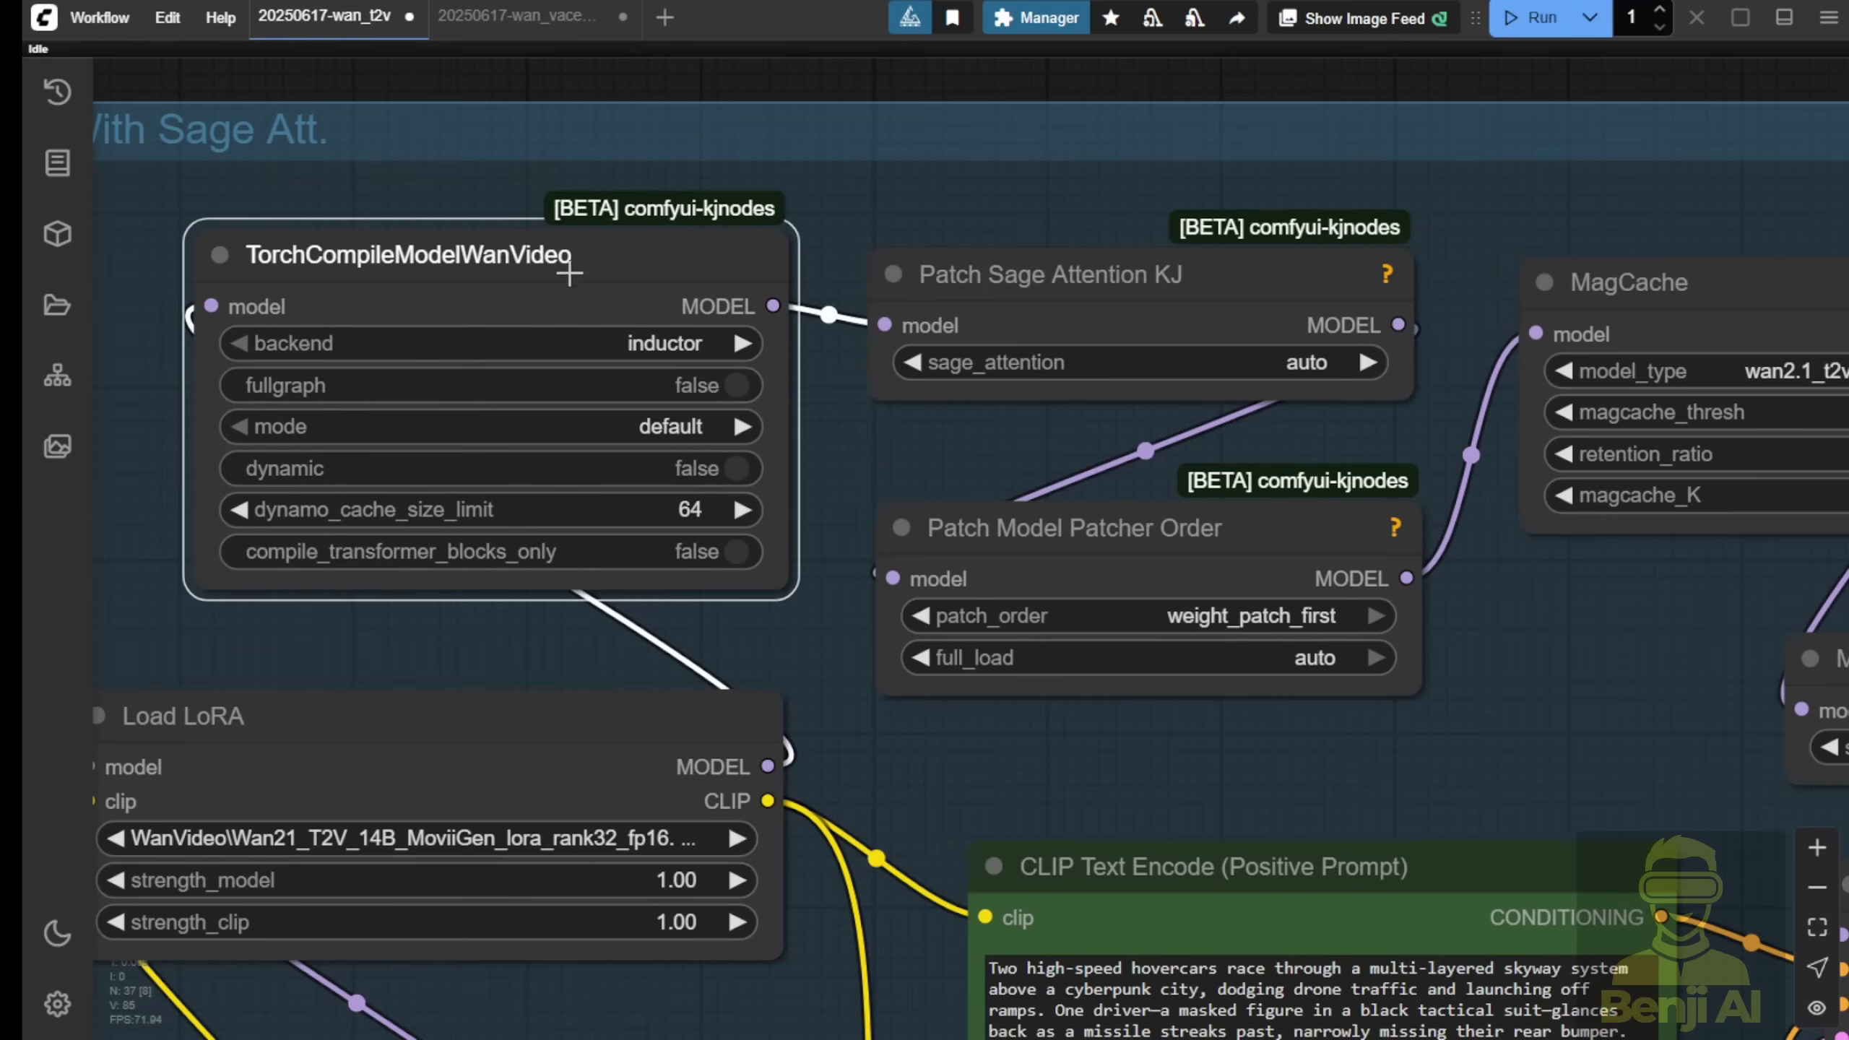
drag(1465, 226, 946, 186)
click(1153, 230)
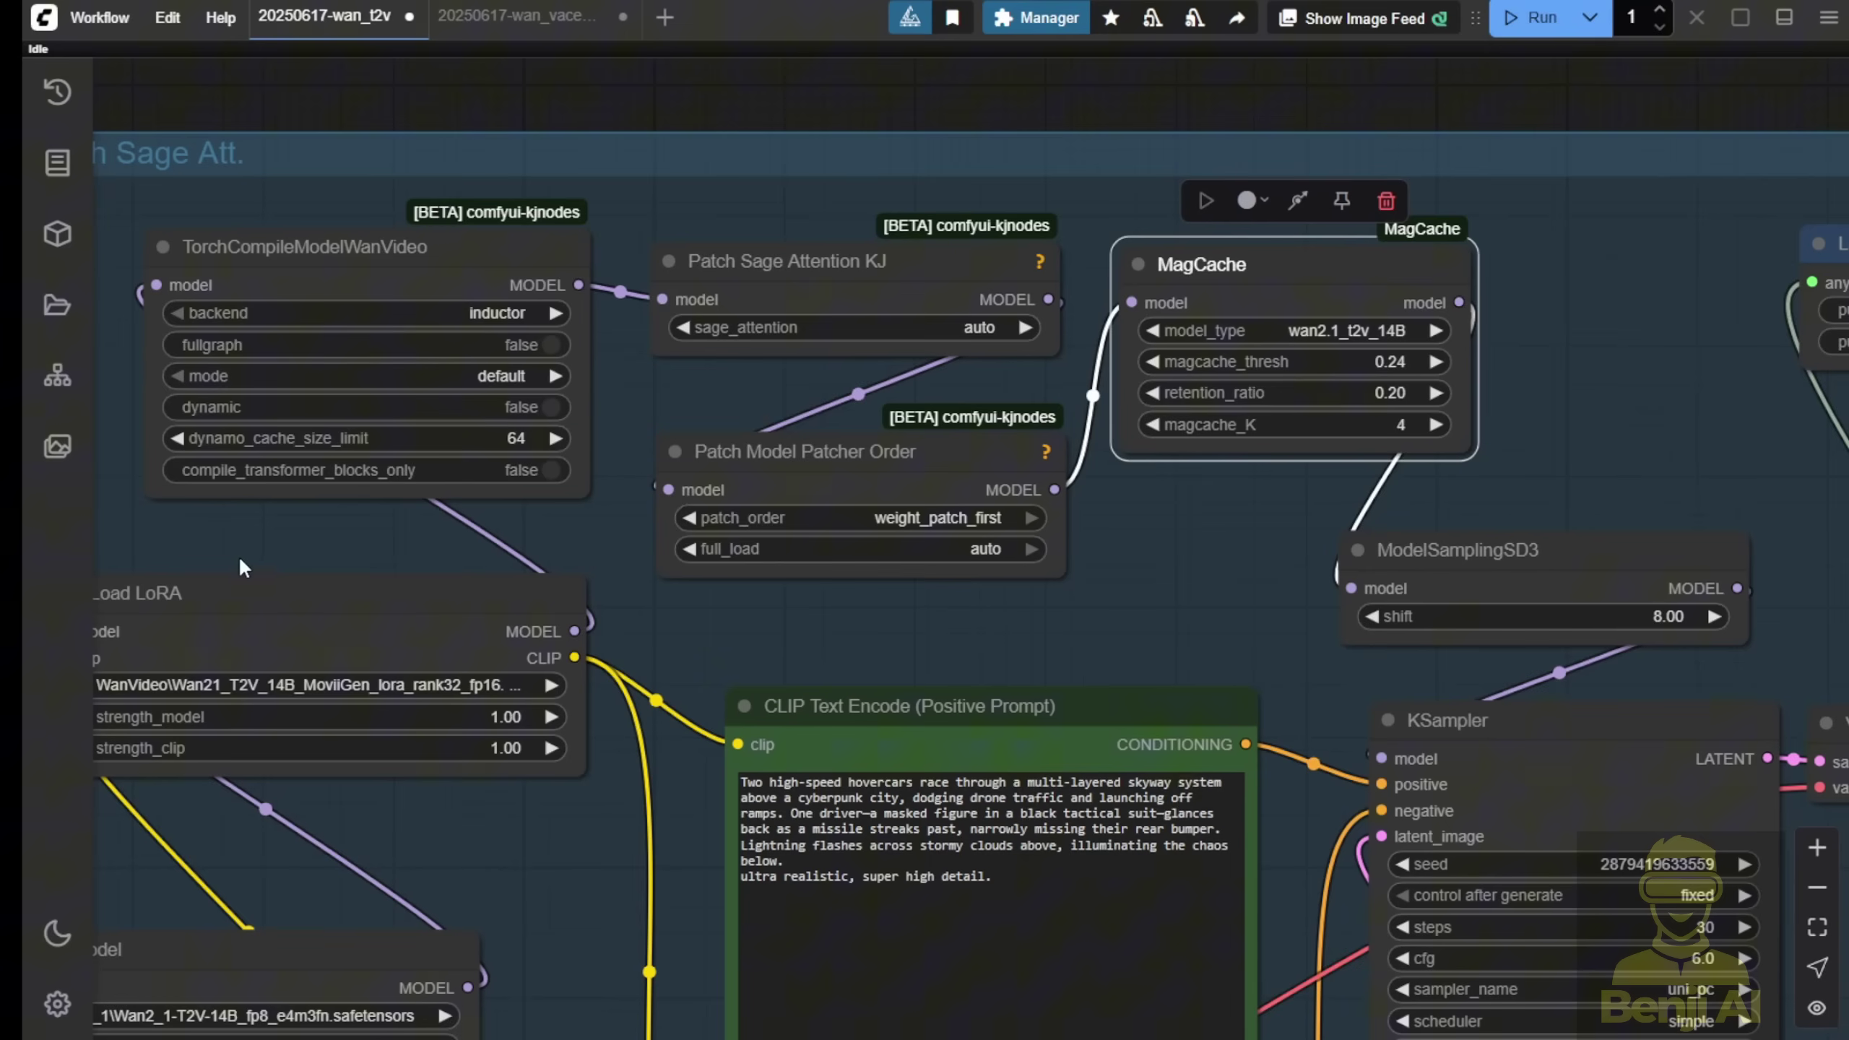
Step: Delete the TorchCompileModelWanVideo node
click(625, 234)
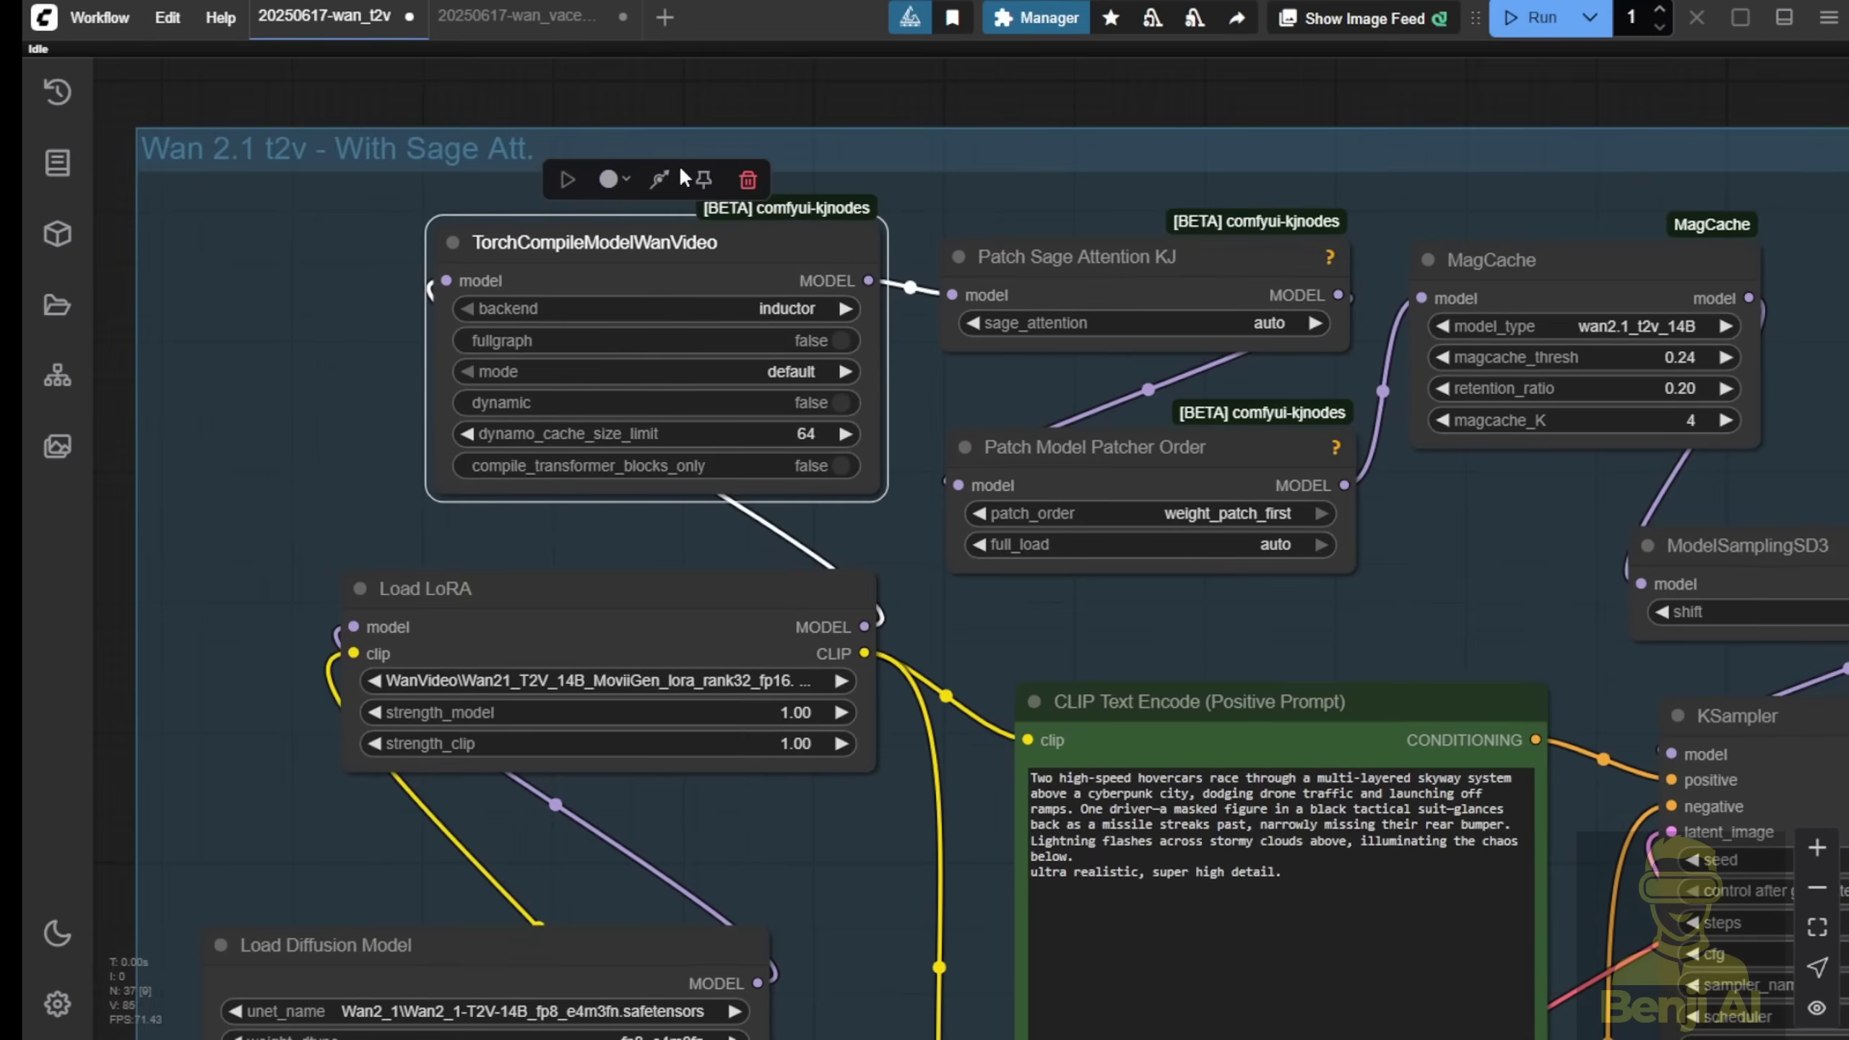
scroll(557, 271, up, 4)
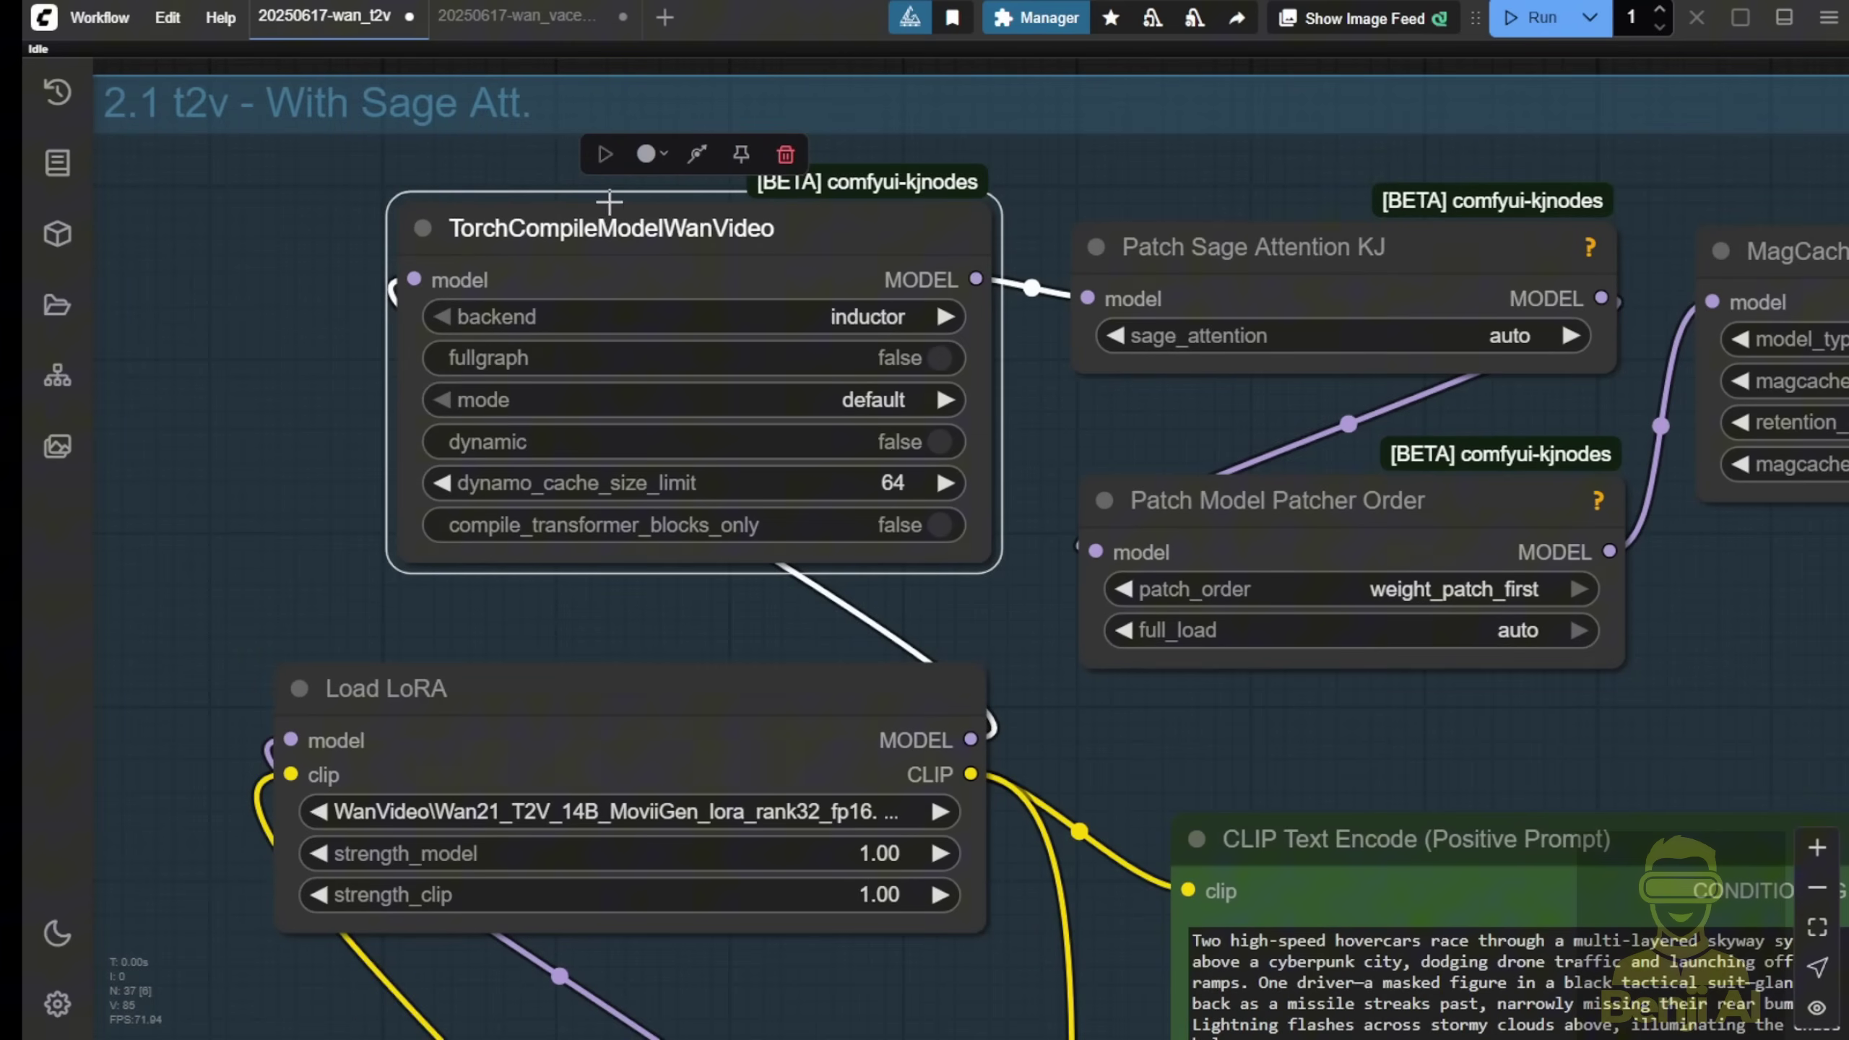
key(Delete)
drag(913, 402, 358, 395)
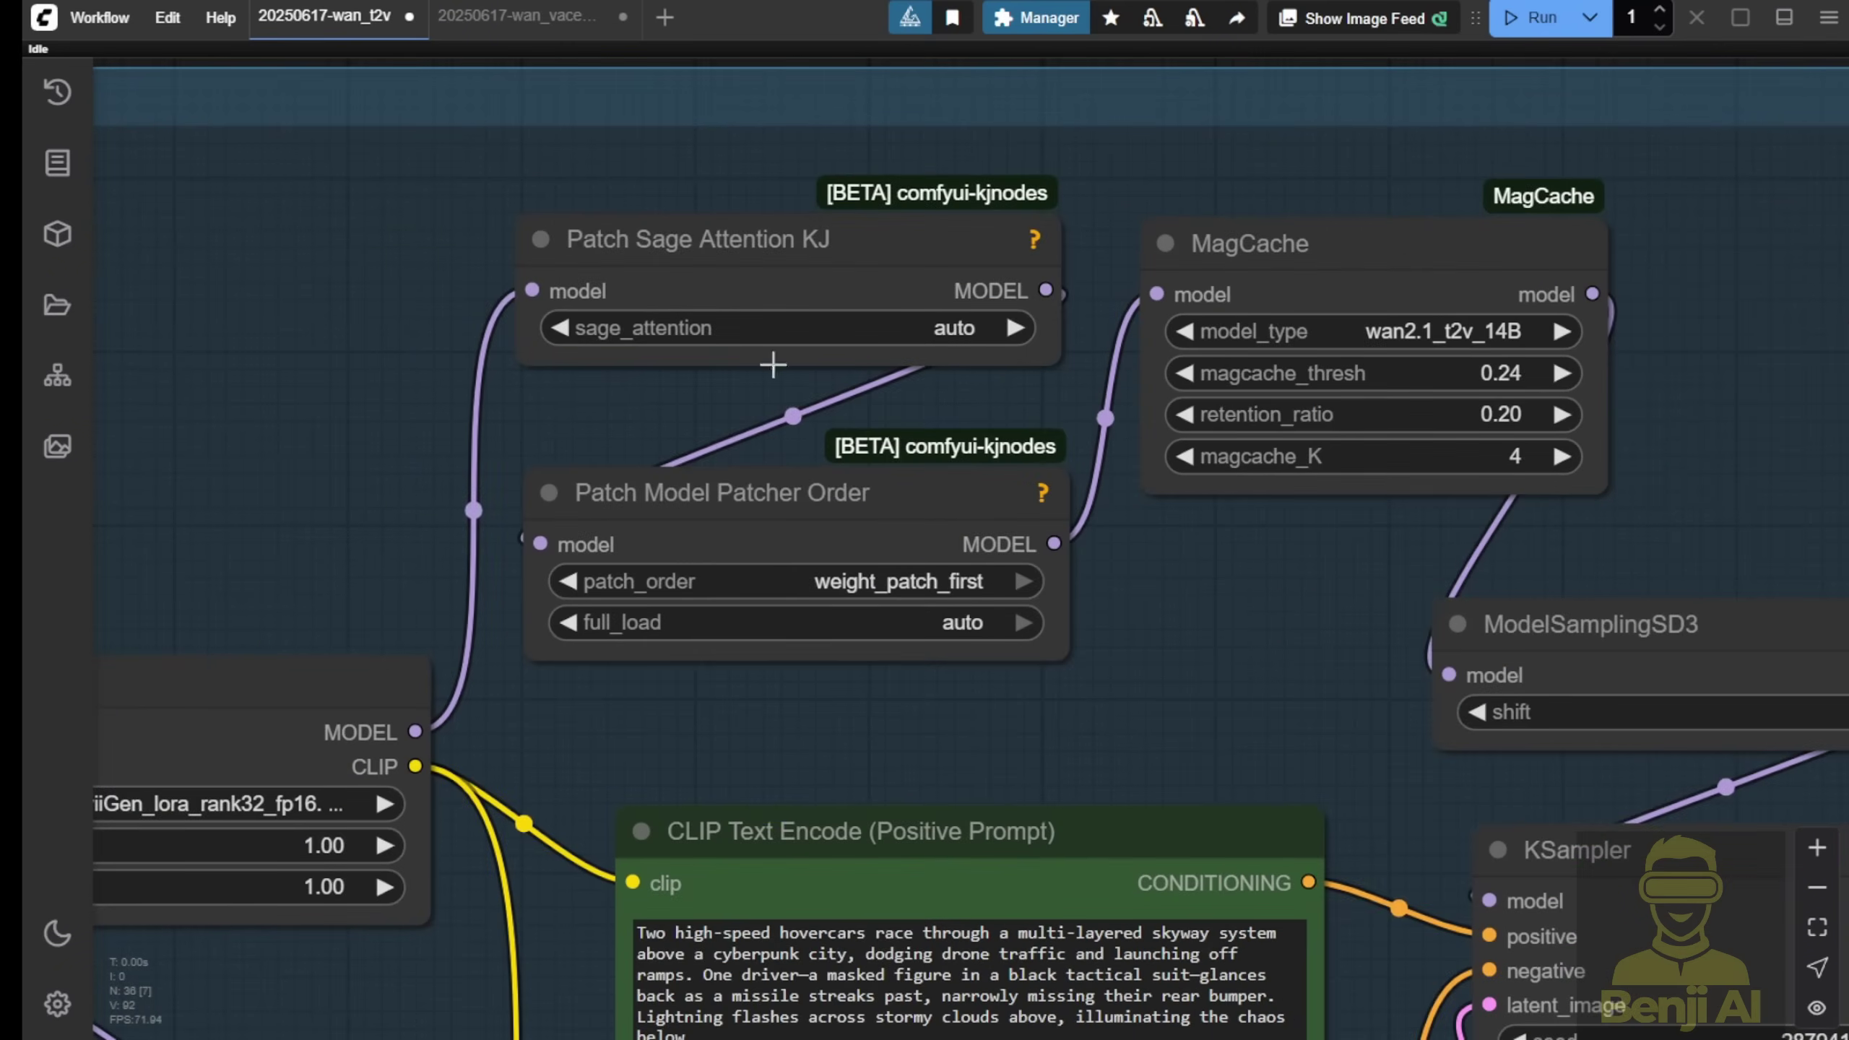
drag(420, 322, 699, 331)
Step: Rearrange Patch Sage Attention KJ, Patch Model Patcher Order and Load Diffusion Model around Load LoRA
mouse_move(918, 270)
mouse_down()
mouse_move(296, 273)
mouse_move(360, 284)
mouse_up()
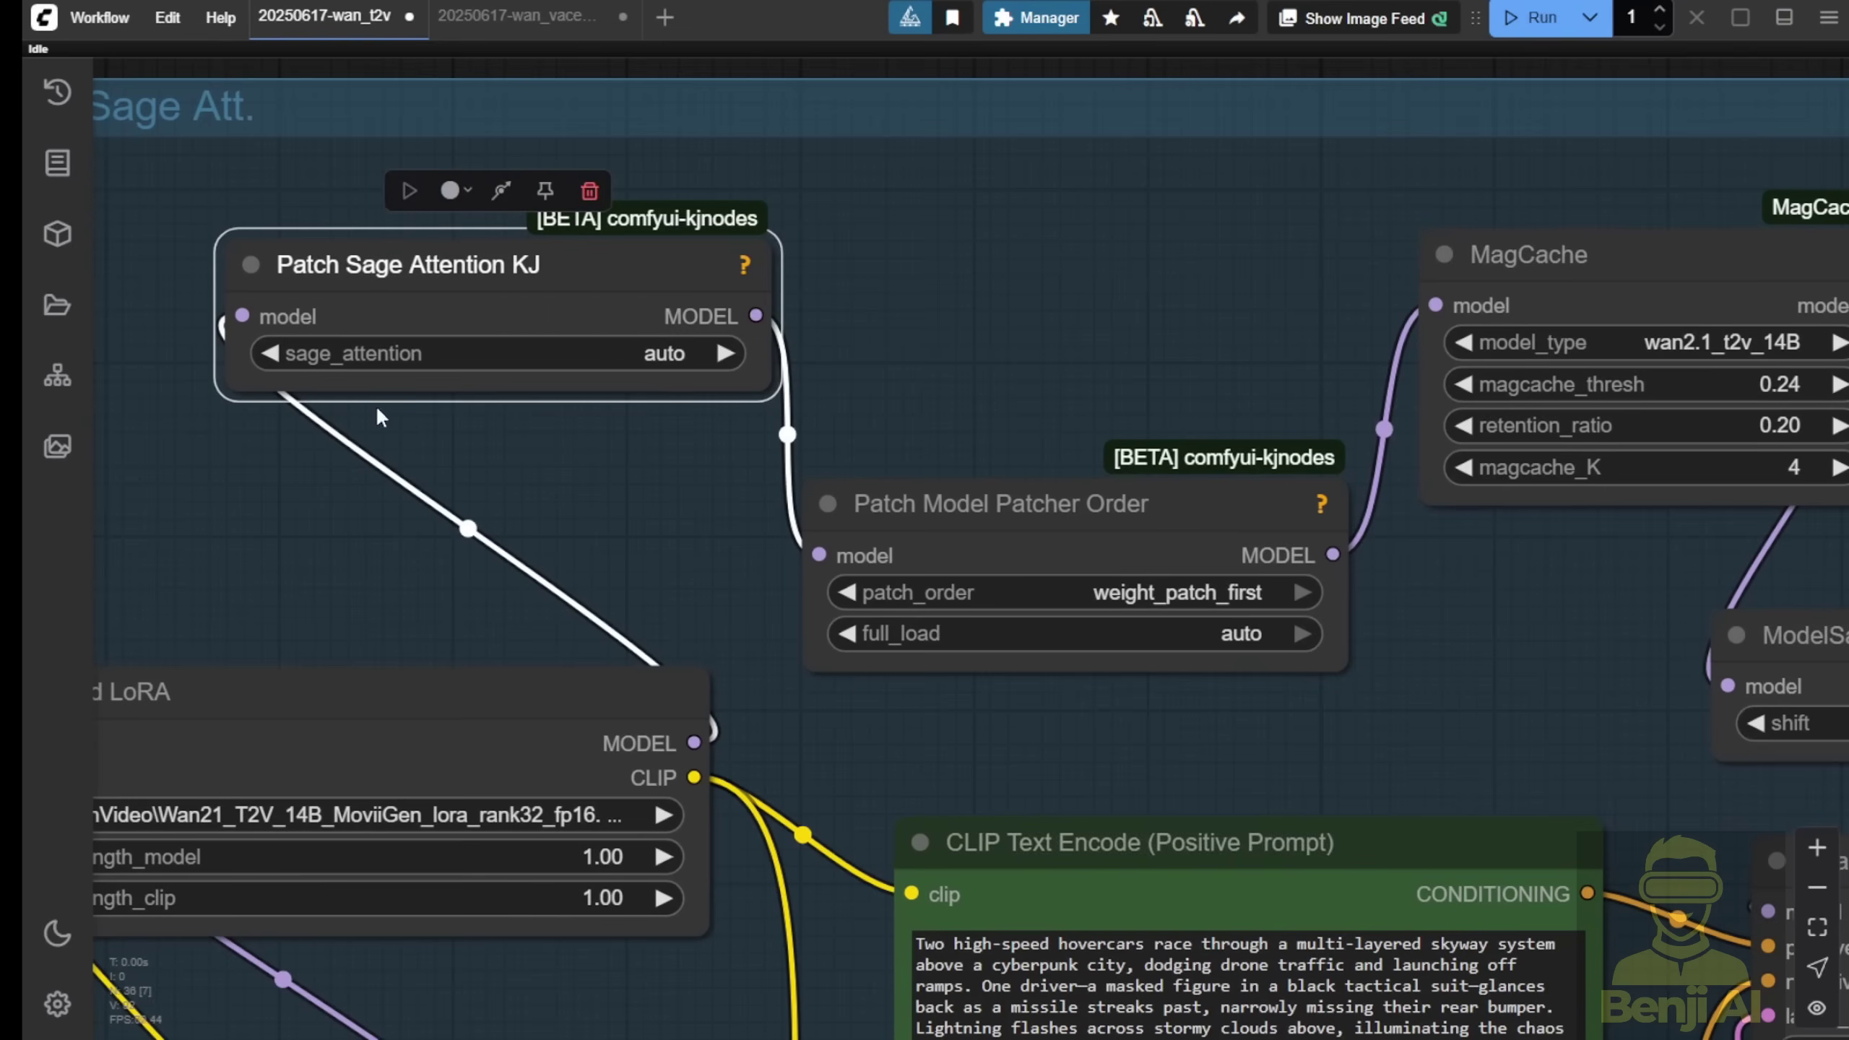
mouse_move(957, 513)
mouse_down()
mouse_move(973, 331)
mouse_move(1040, 430)
mouse_up()
drag(1349, 685, 837, 686)
scroll(291, 554, down, 2)
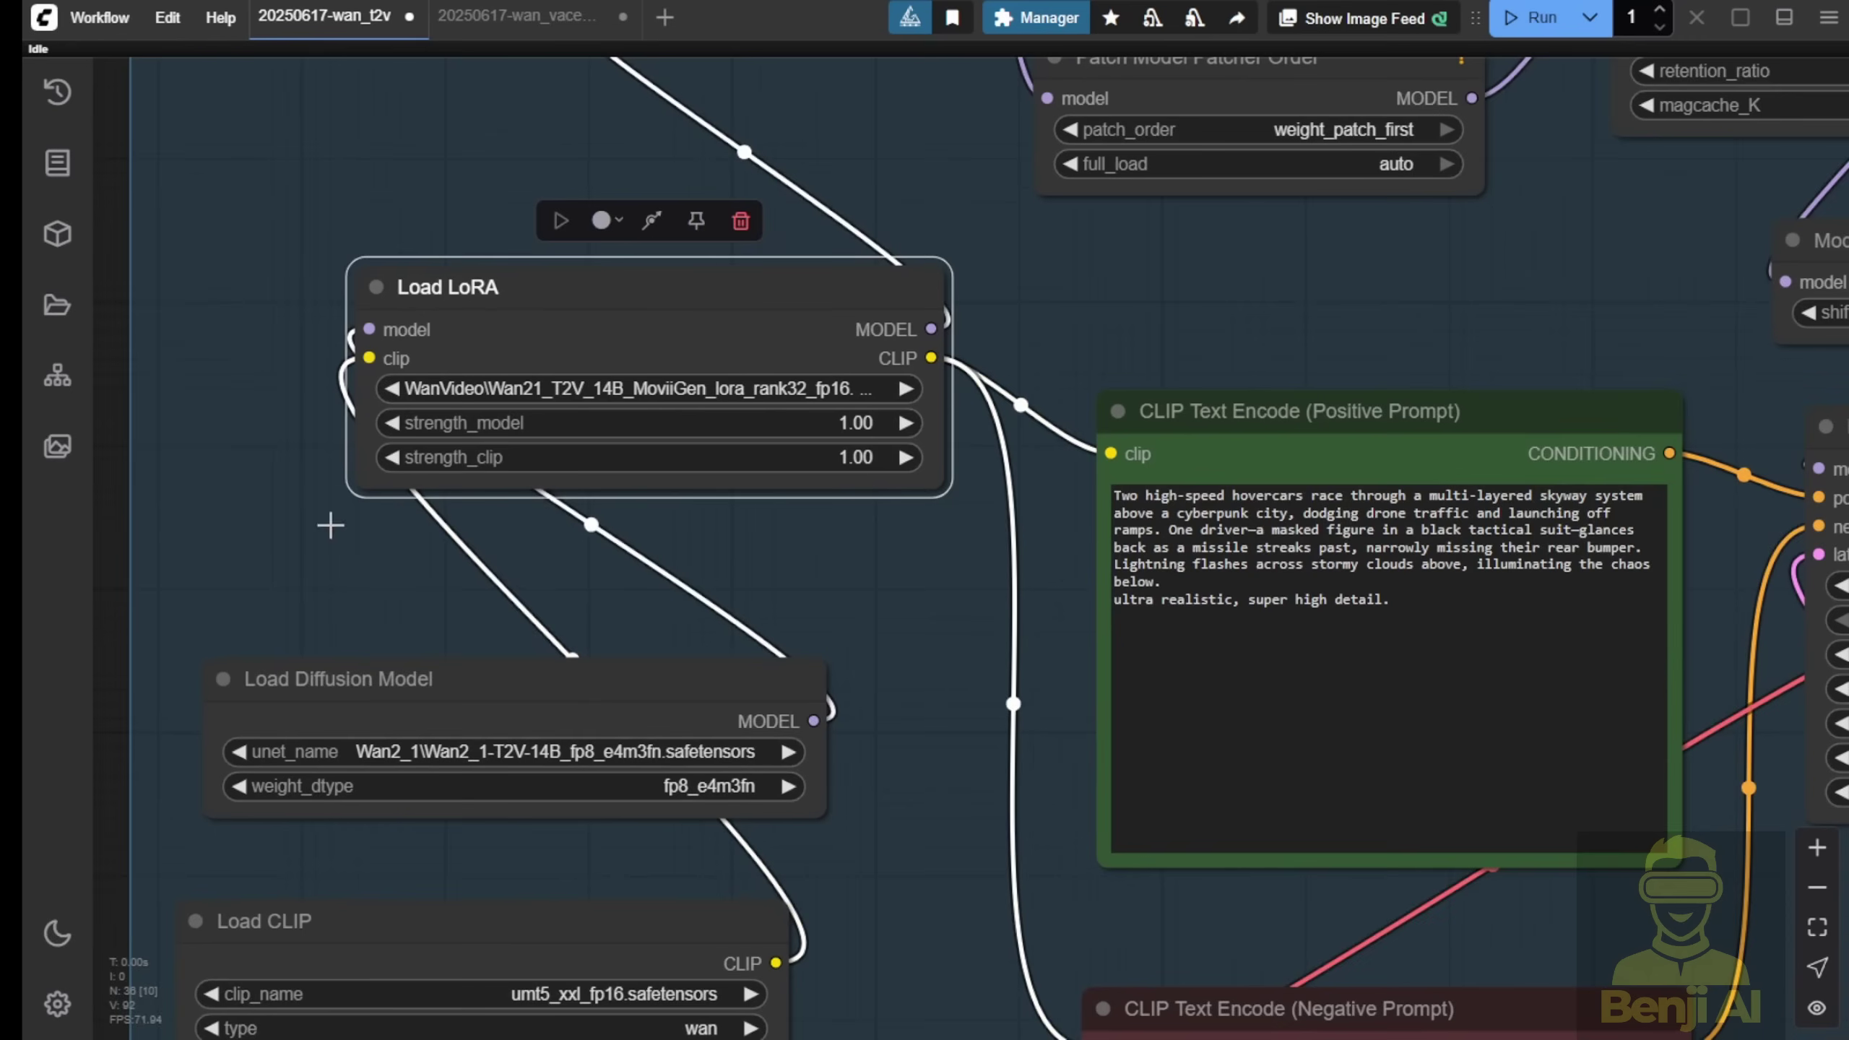
scroll(501, 480, up, 2)
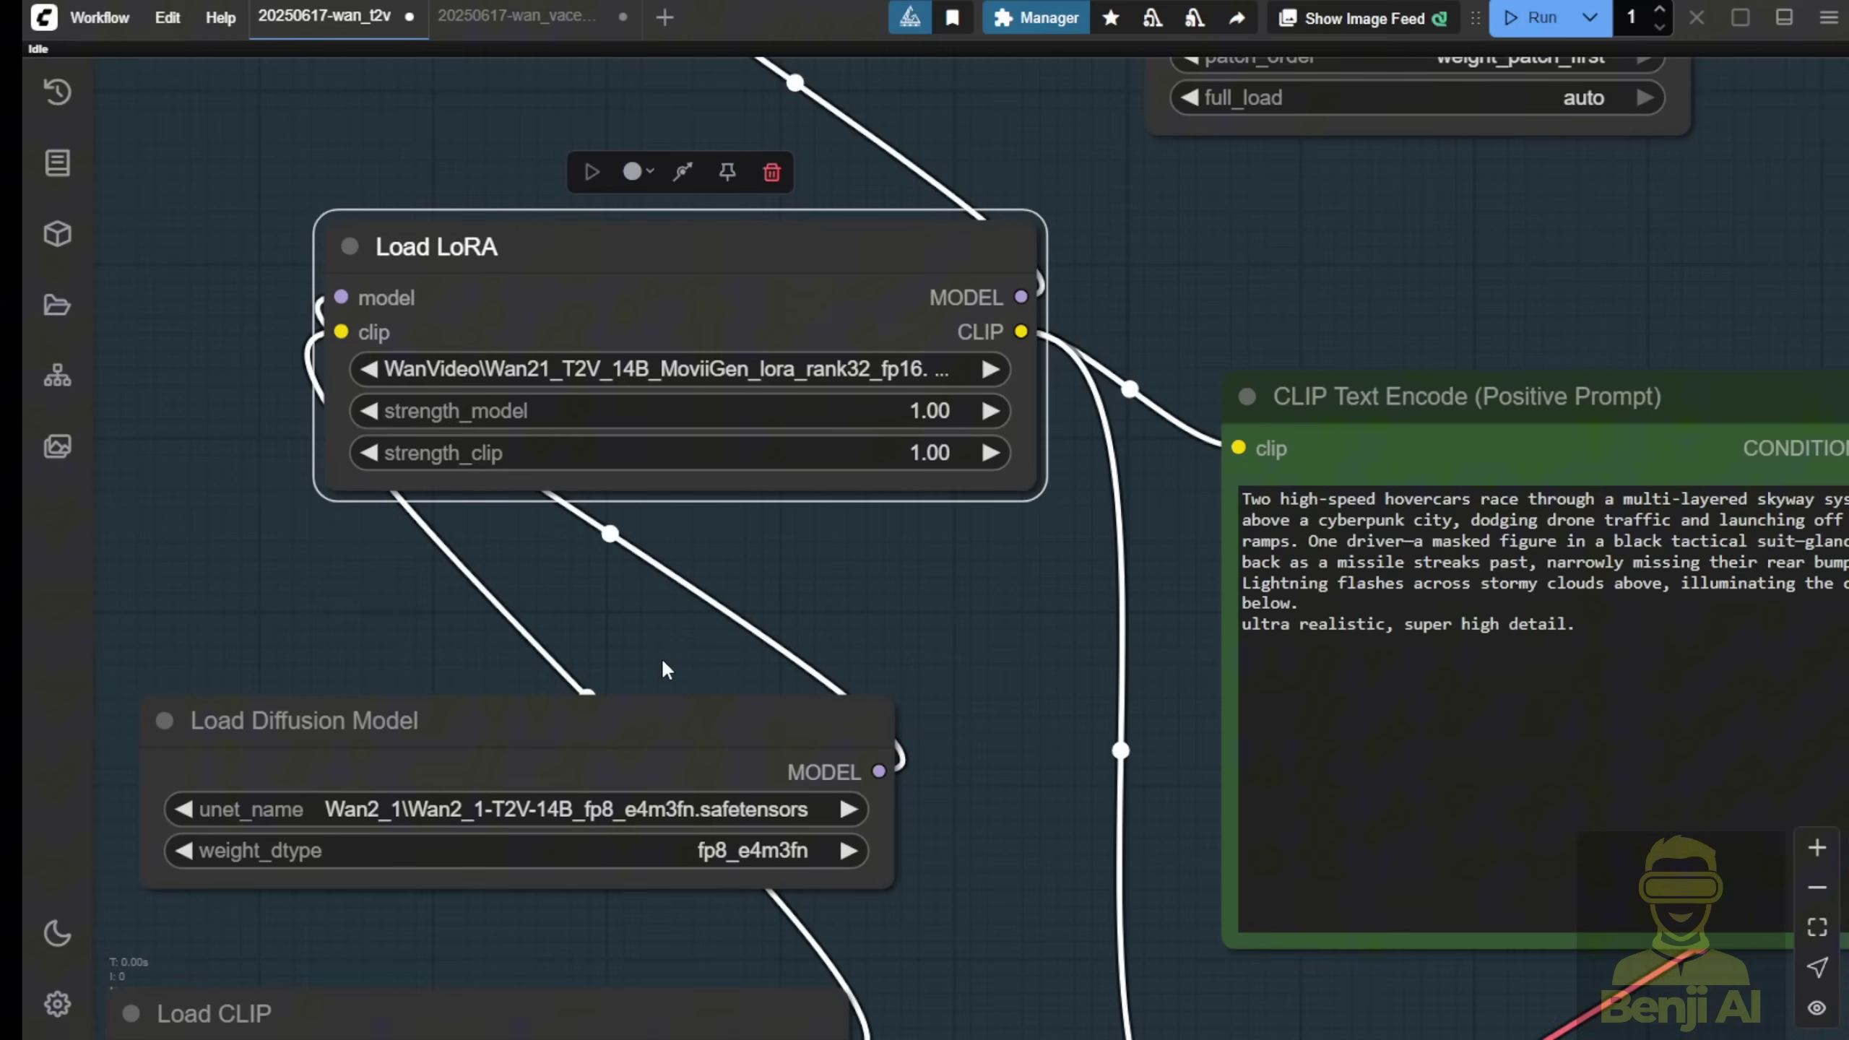
mouse_move(615, 722)
mouse_down()
mouse_move(603, 648)
mouse_move(537, 619)
mouse_up()
drag(770, 572, 822, 615)
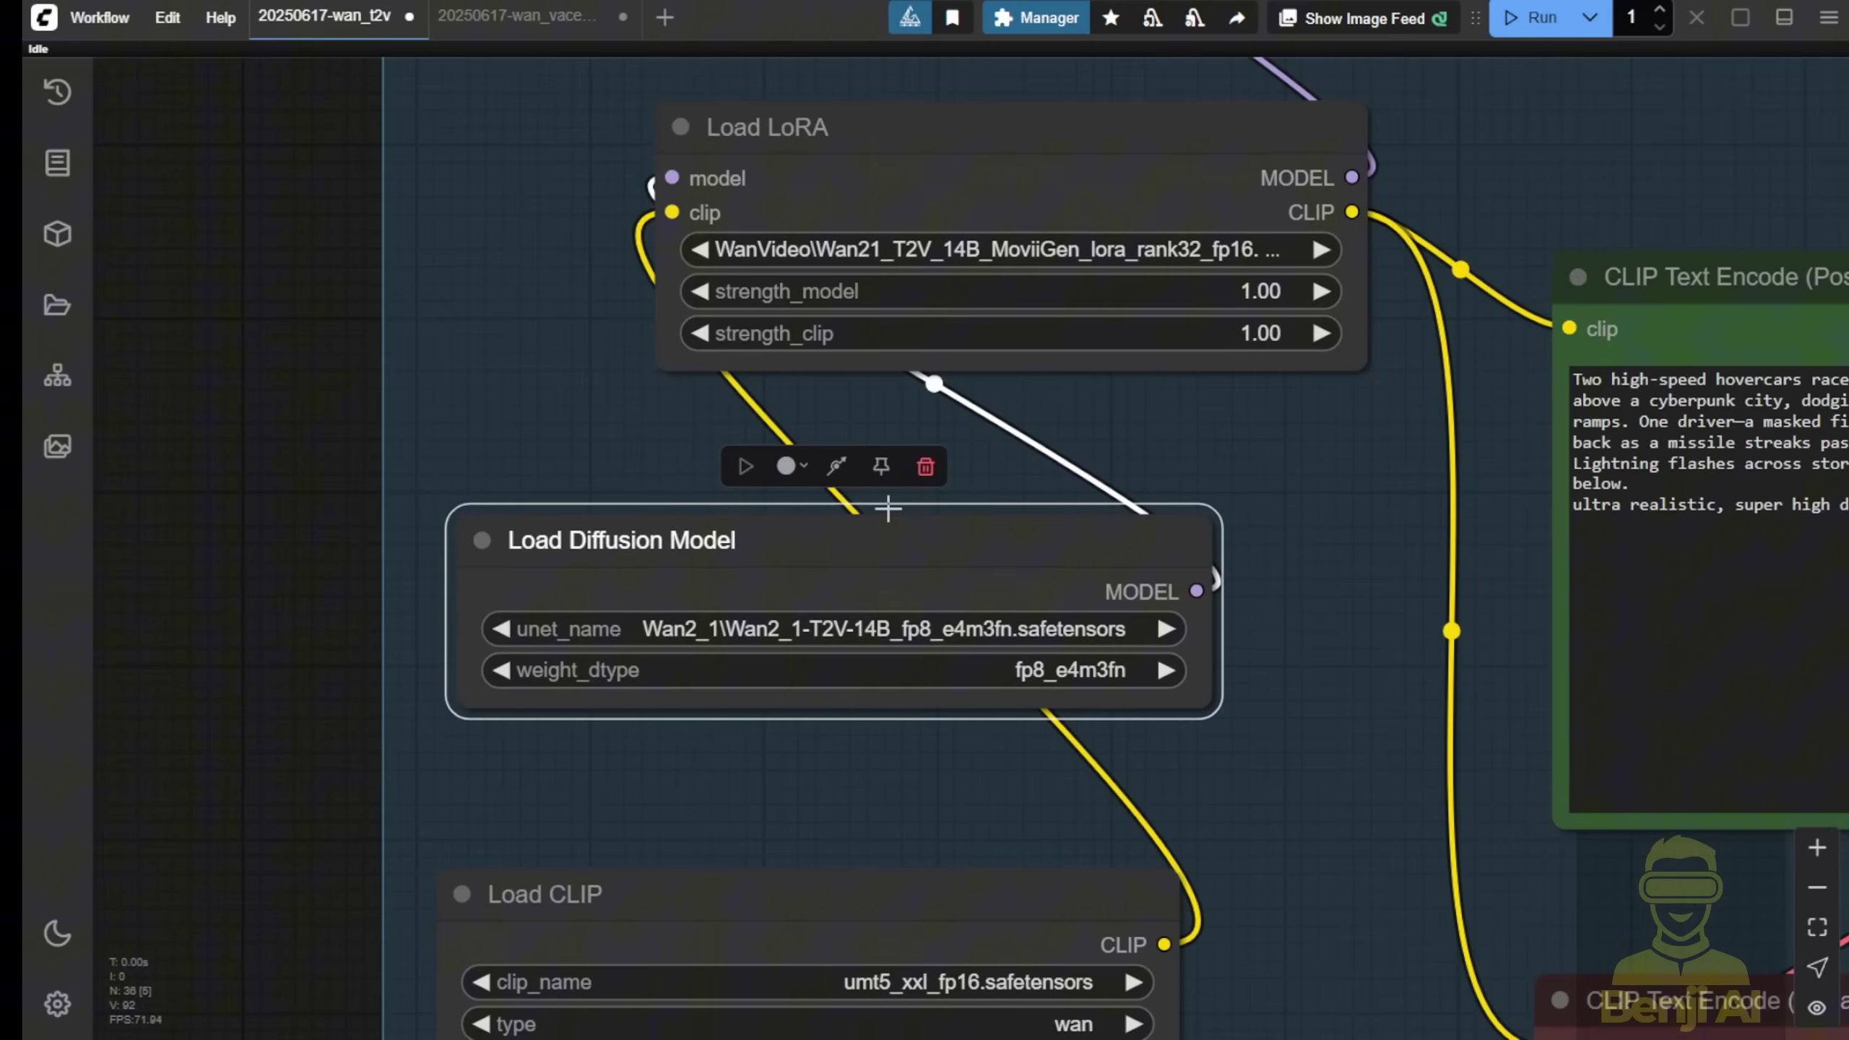
Step: Inspect Load LoRA (MoviiGen LoRA, strength 1.00) above the 14B fp8 diffusion loader
drag(1274, 514, 1226, 705)
click(1023, 320)
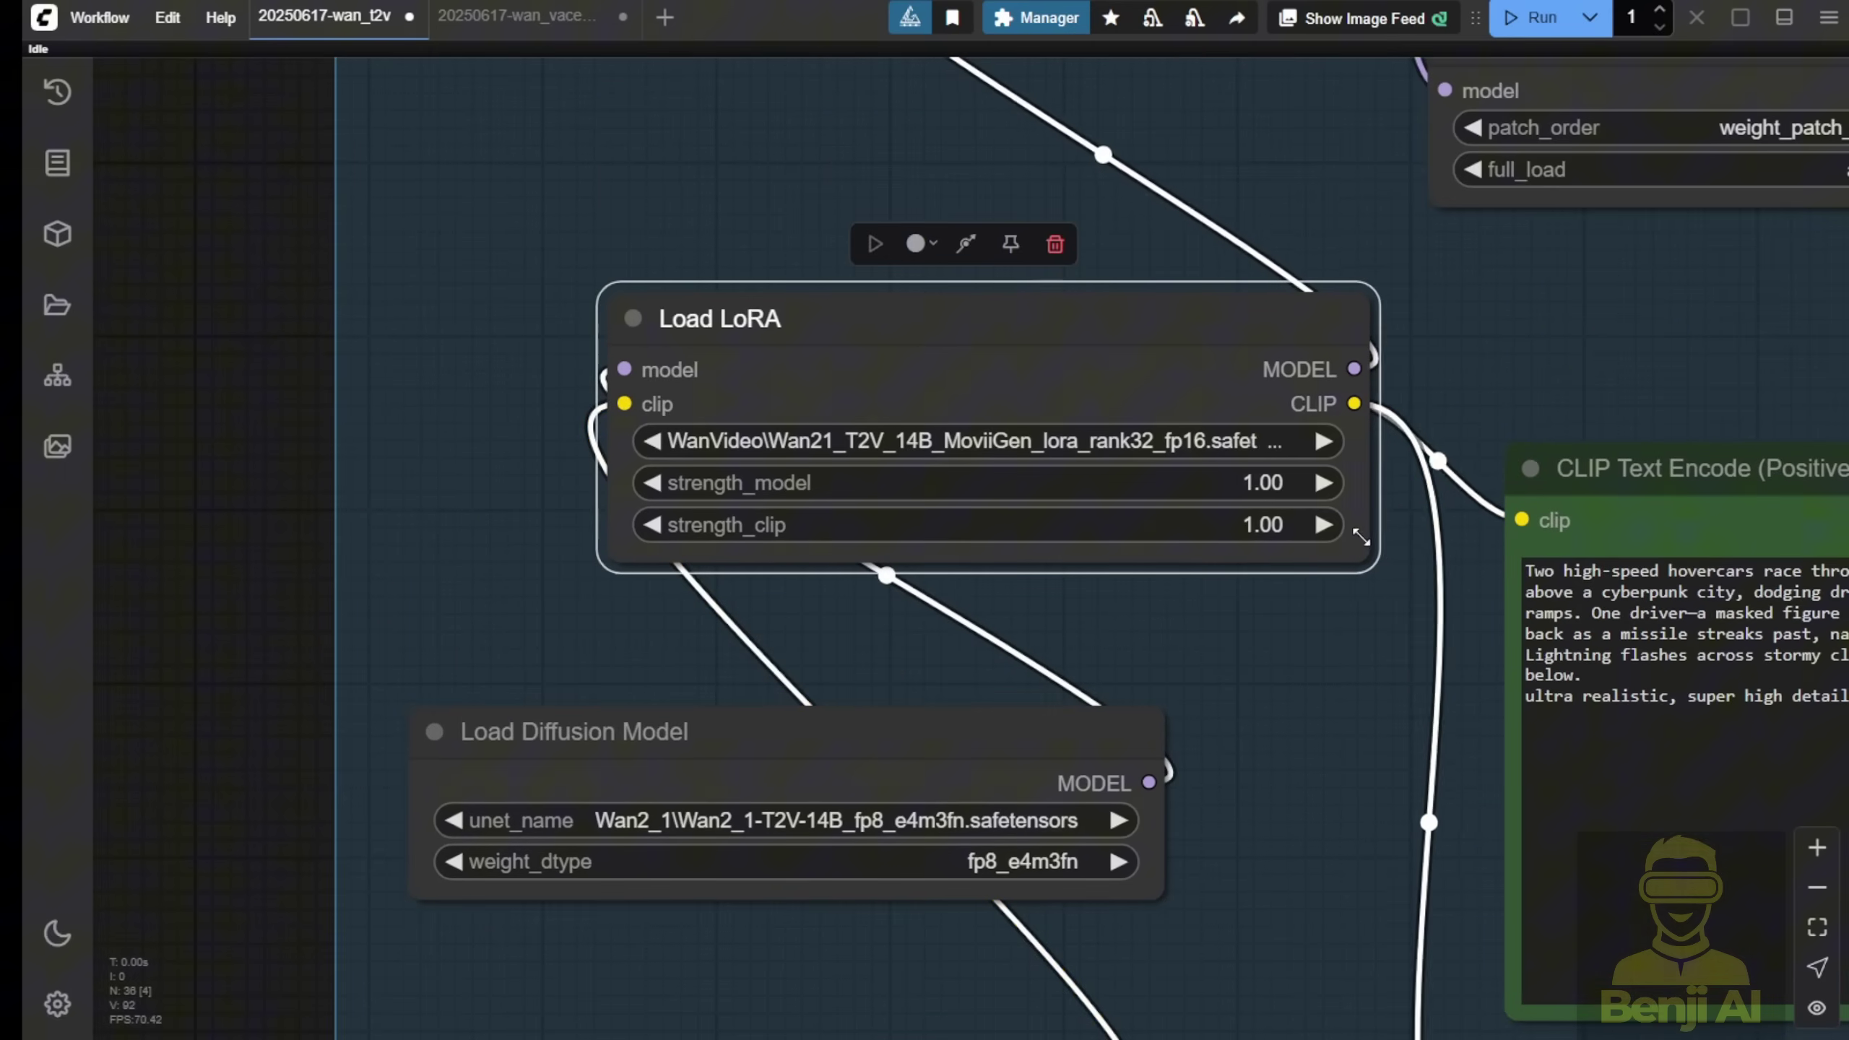
scroll(1167, 479, up, 4)
scroll(862, 398, up, 3)
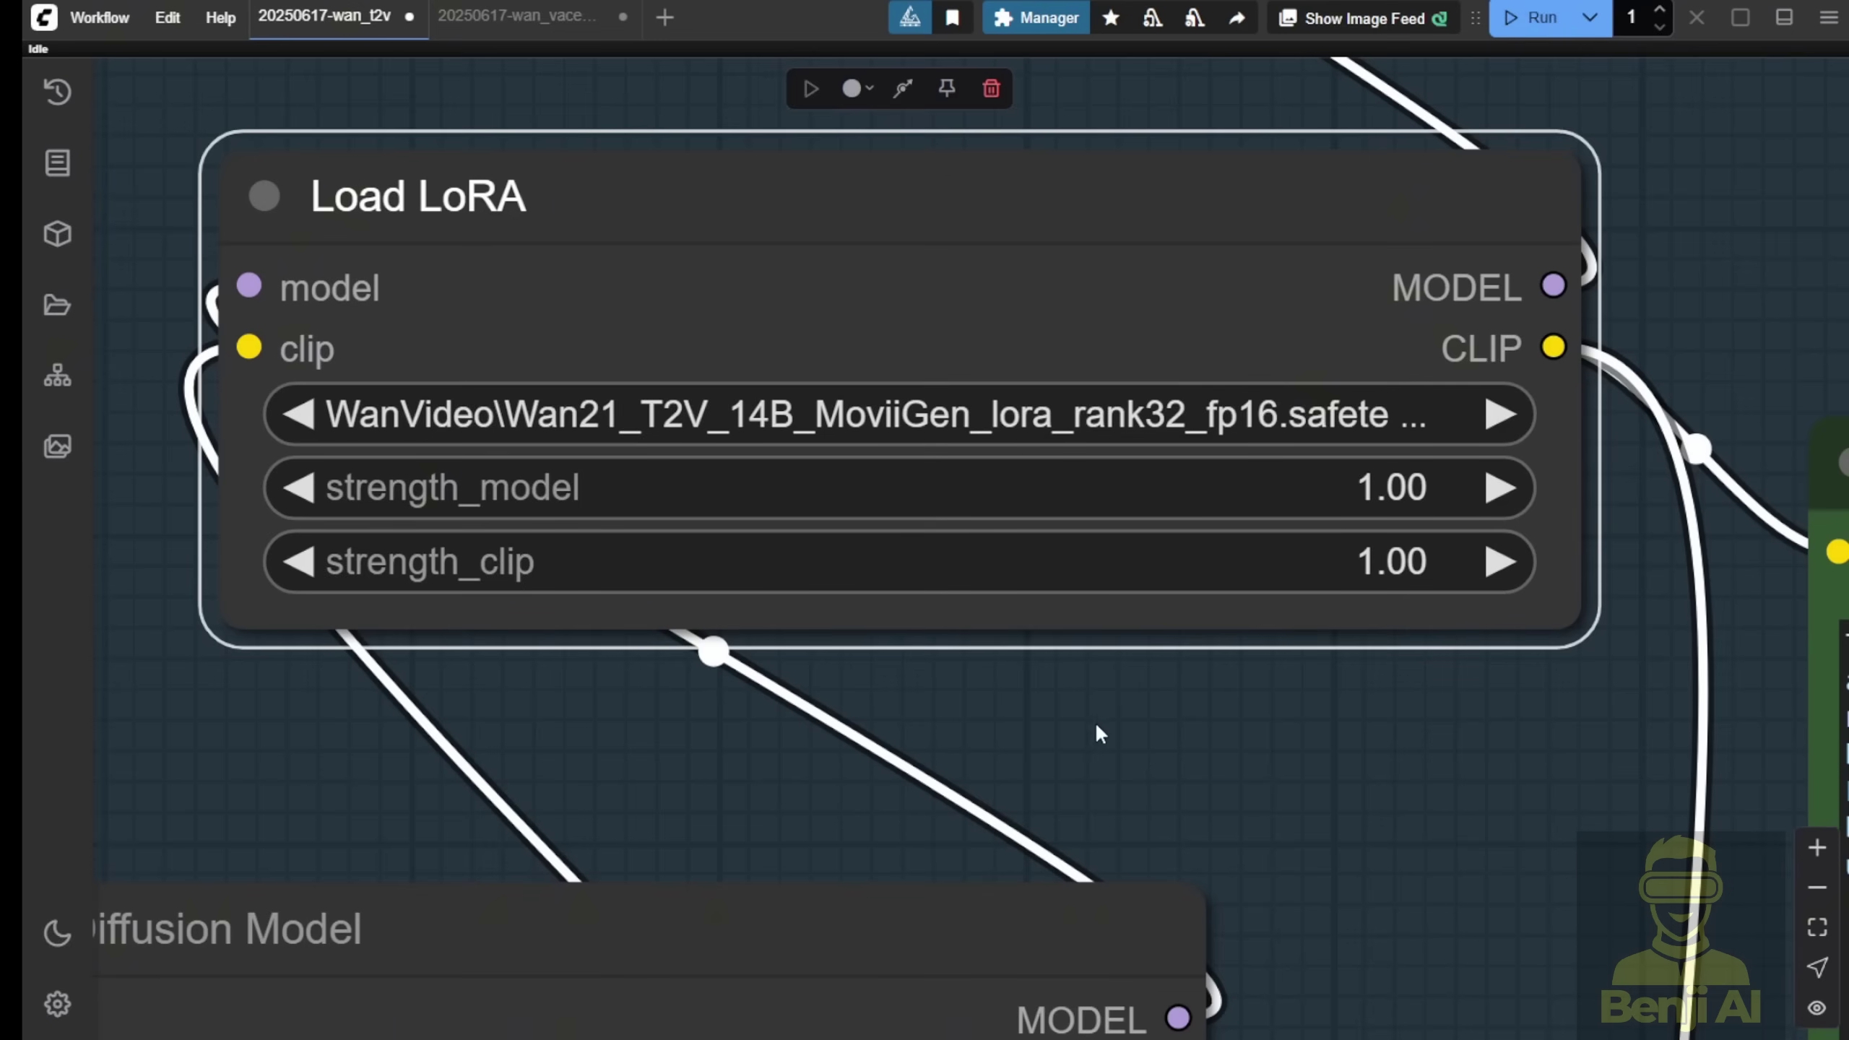
mouse_move(1156, 752)
mouse_down()
mouse_move(1213, 375)
mouse_move(1245, 421)
mouse_up()
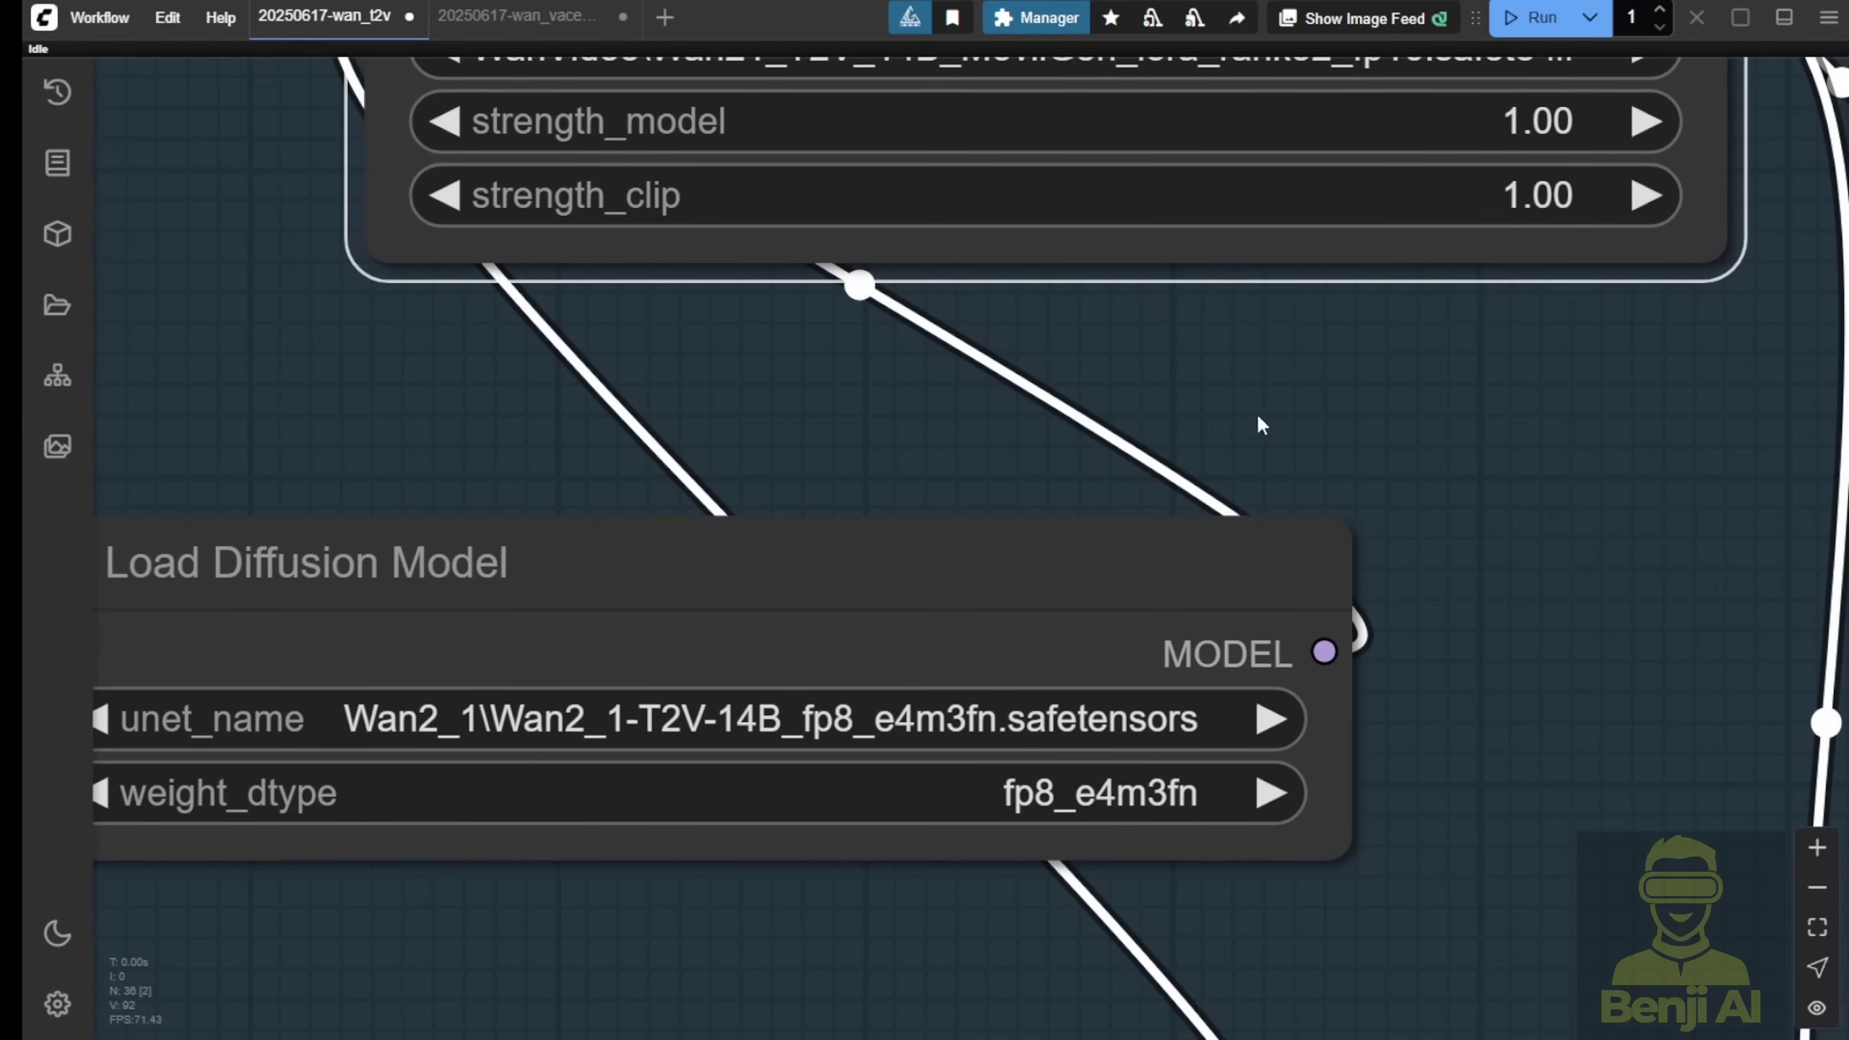
scroll(1263, 415, up, 4)
scroll(892, 413, down, 2)
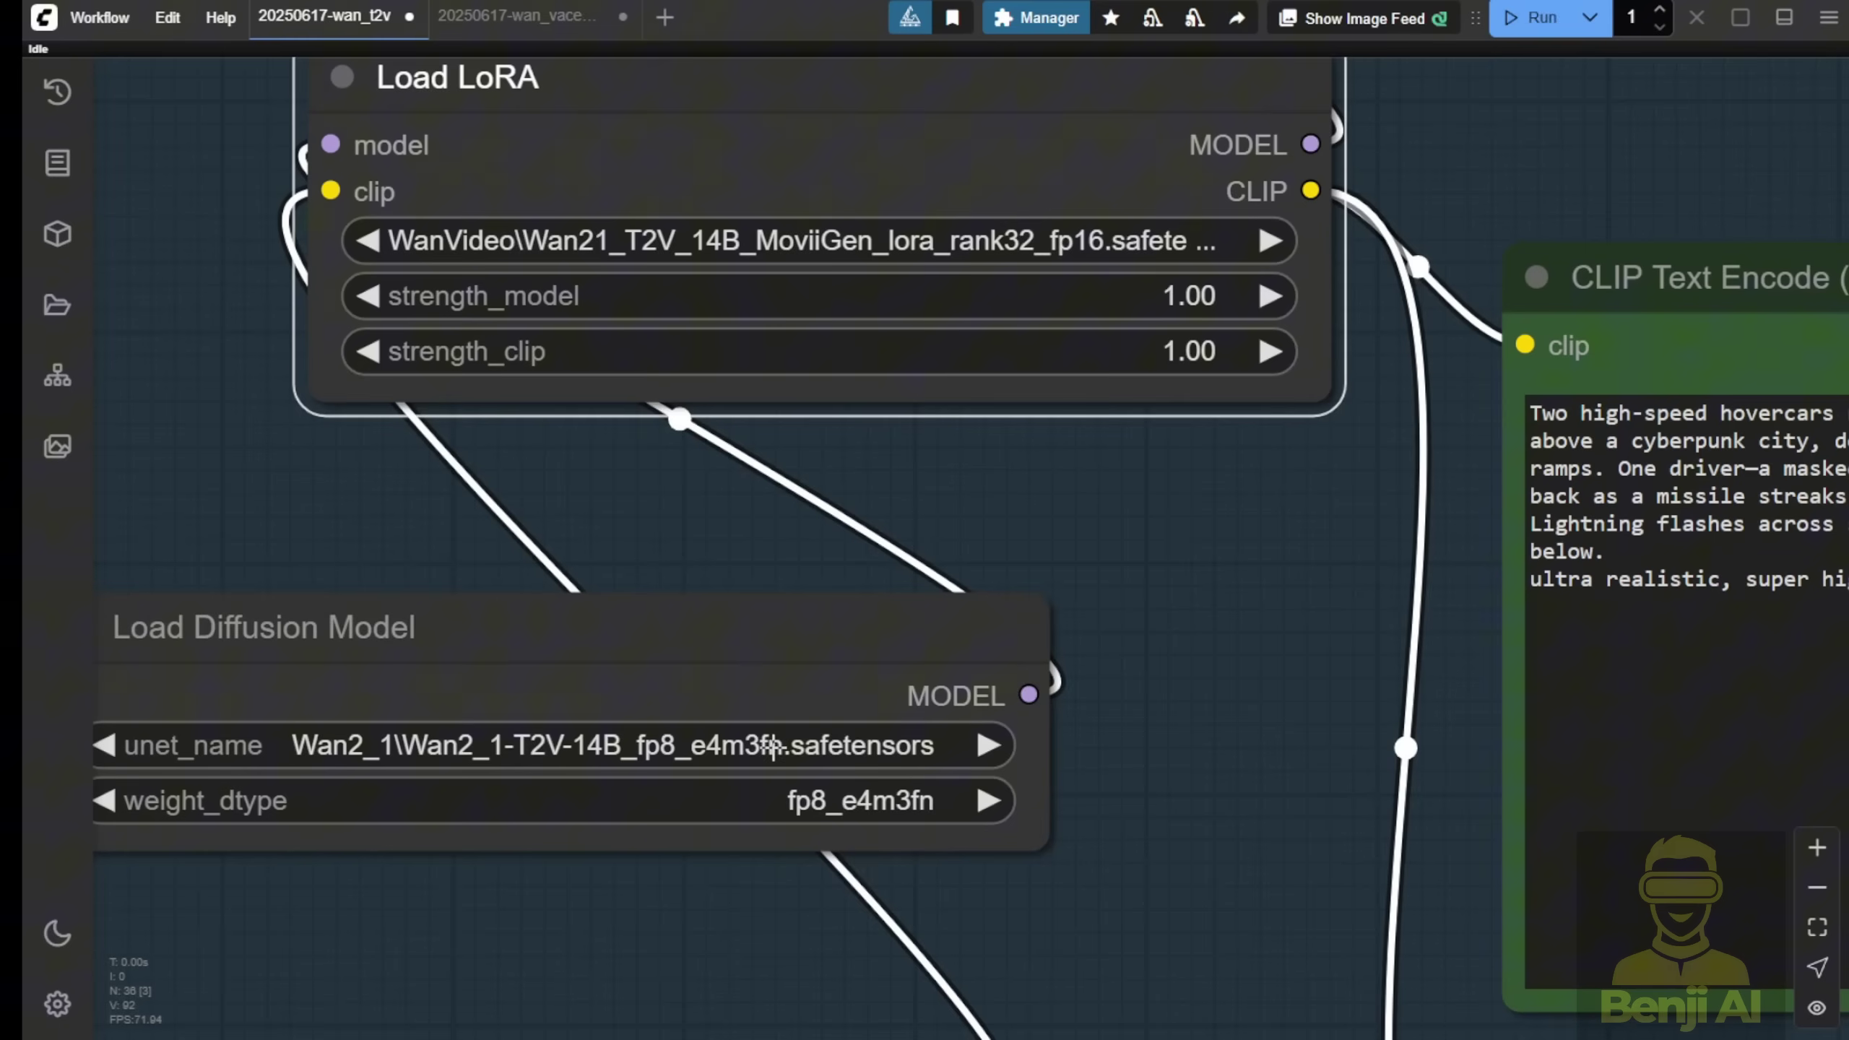
click(773, 745)
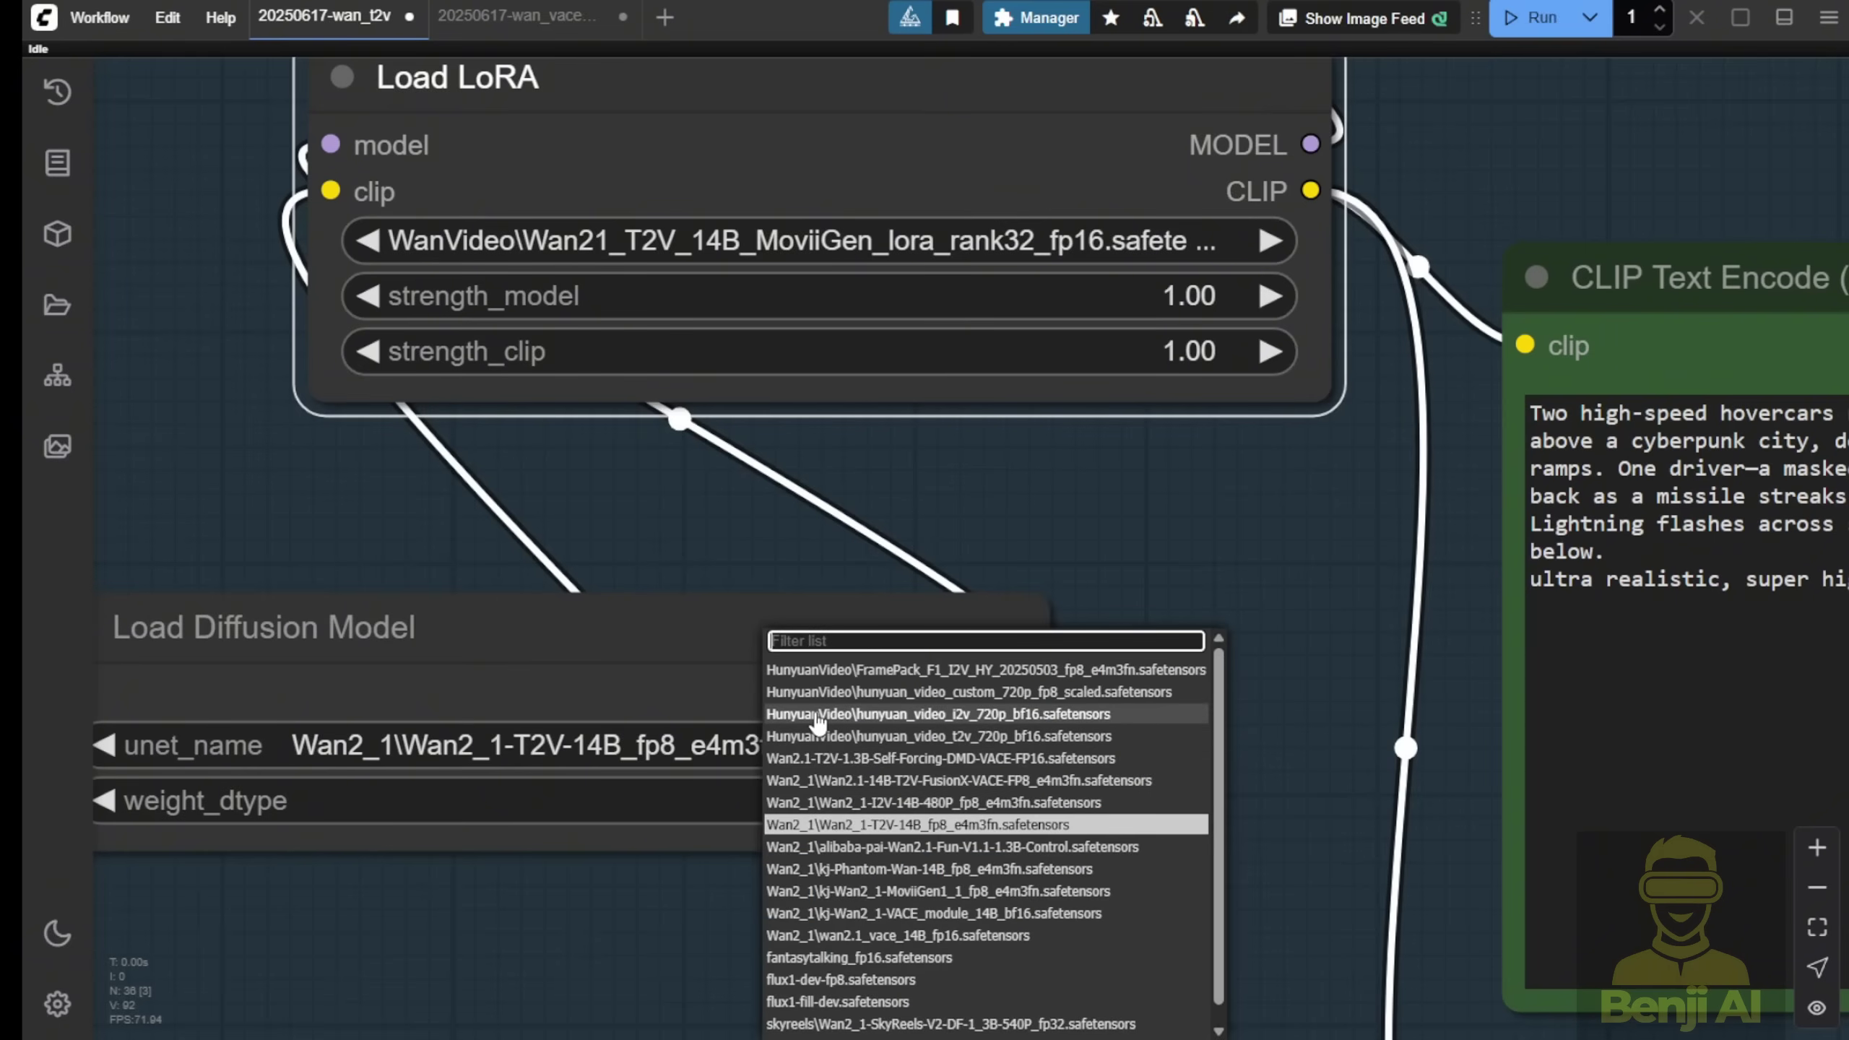
text(movi)
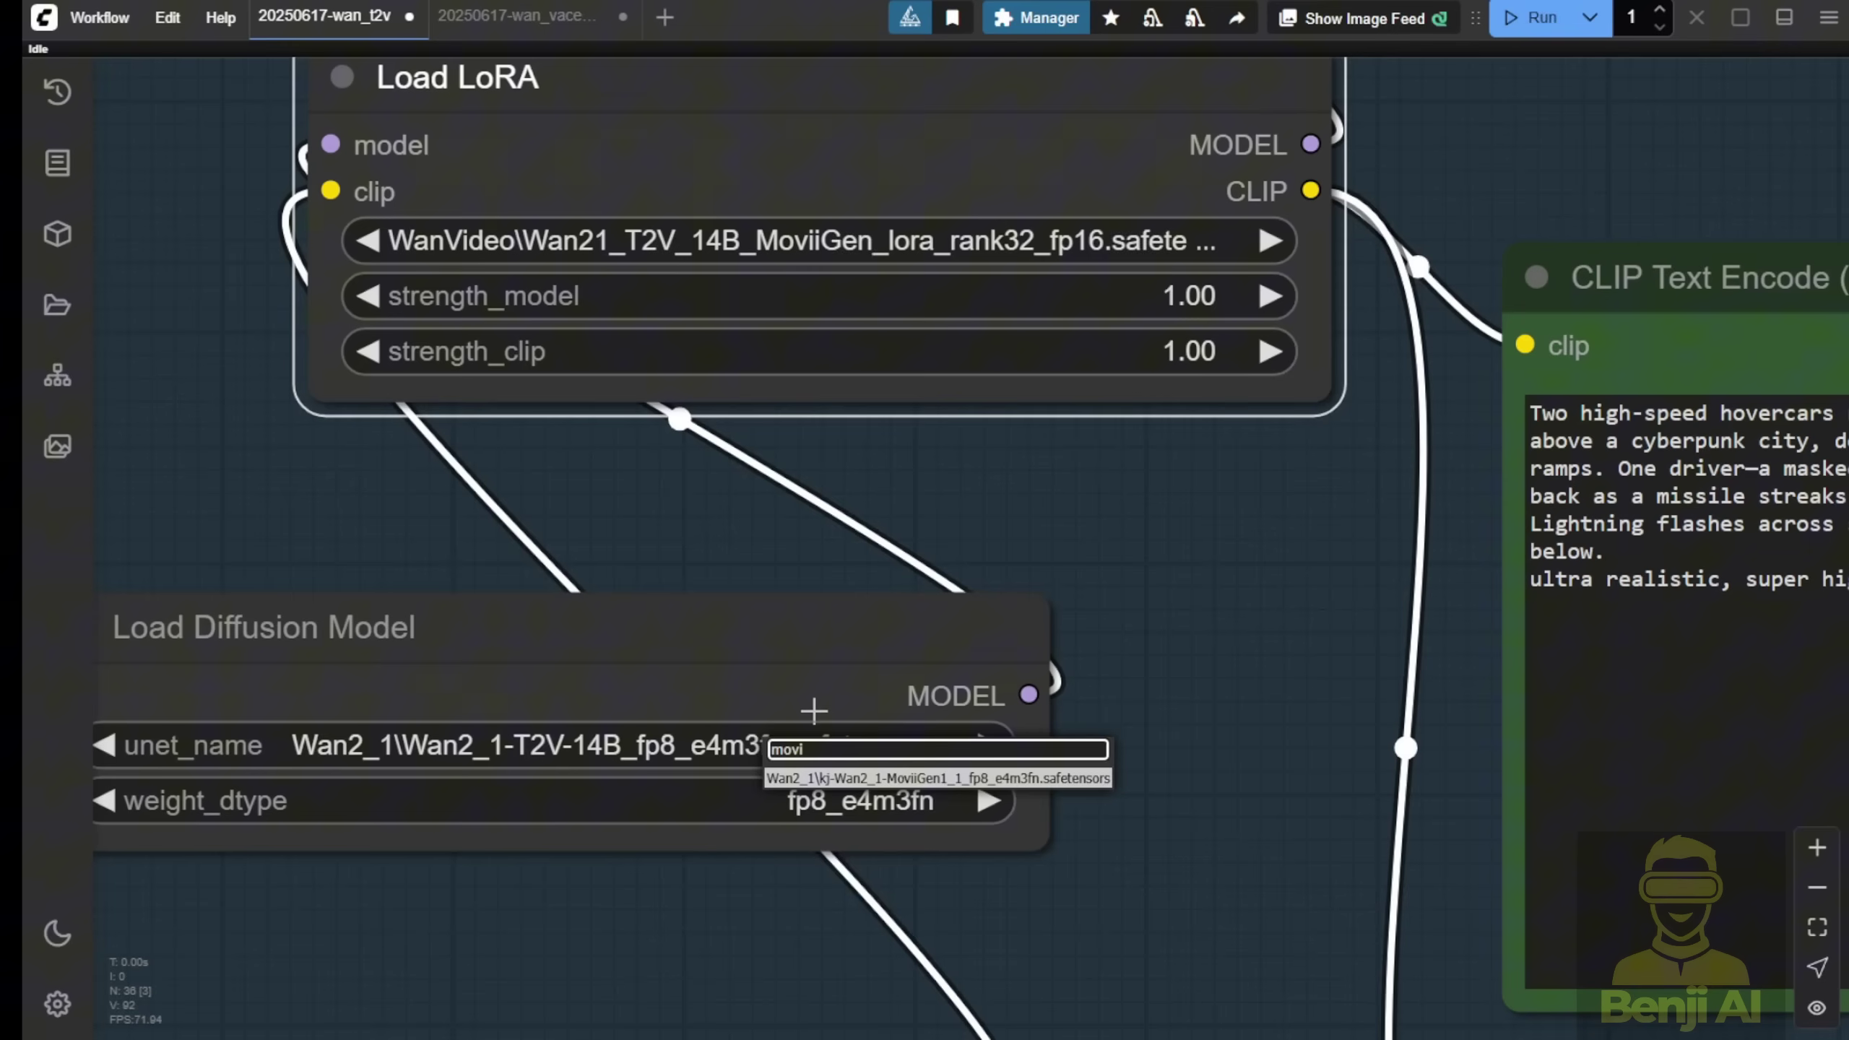
click(922, 785)
scroll(655, 906, up, 4)
drag(603, 904, 1044, 813)
scroll(1044, 813, down, 3)
click(753, 627)
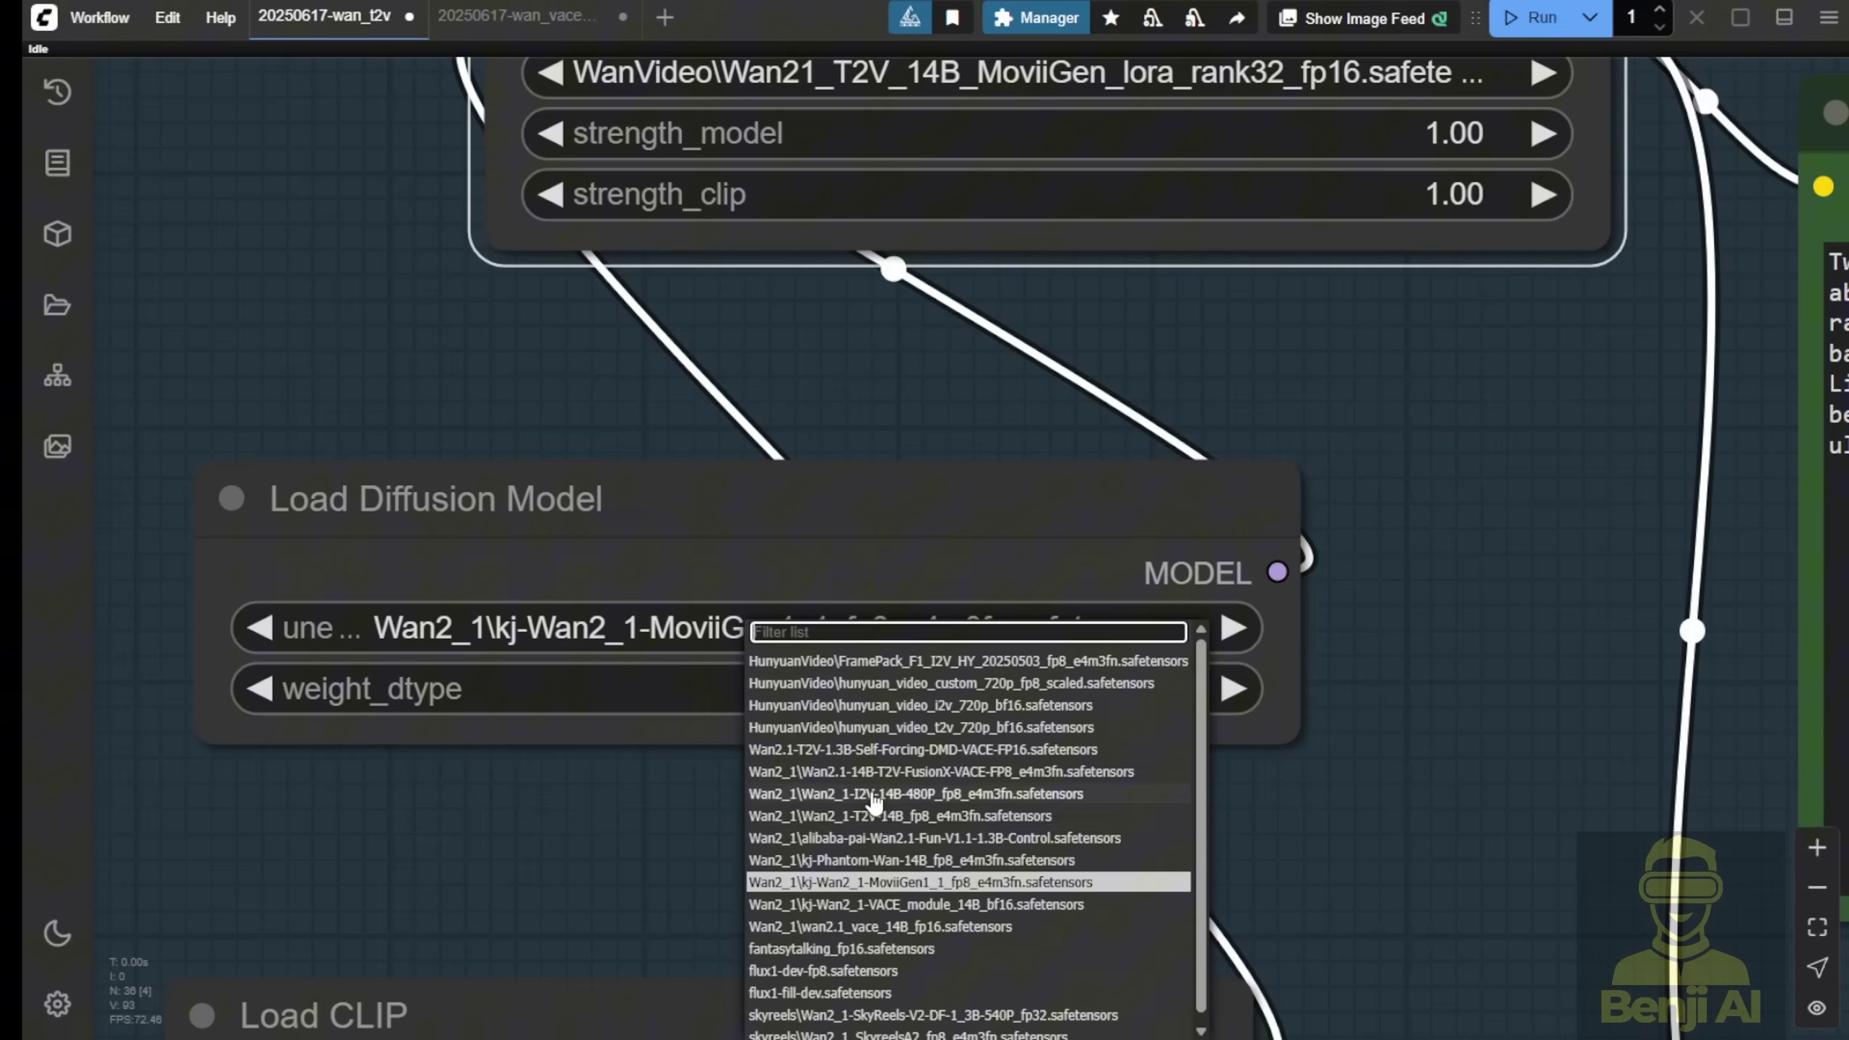
click(881, 815)
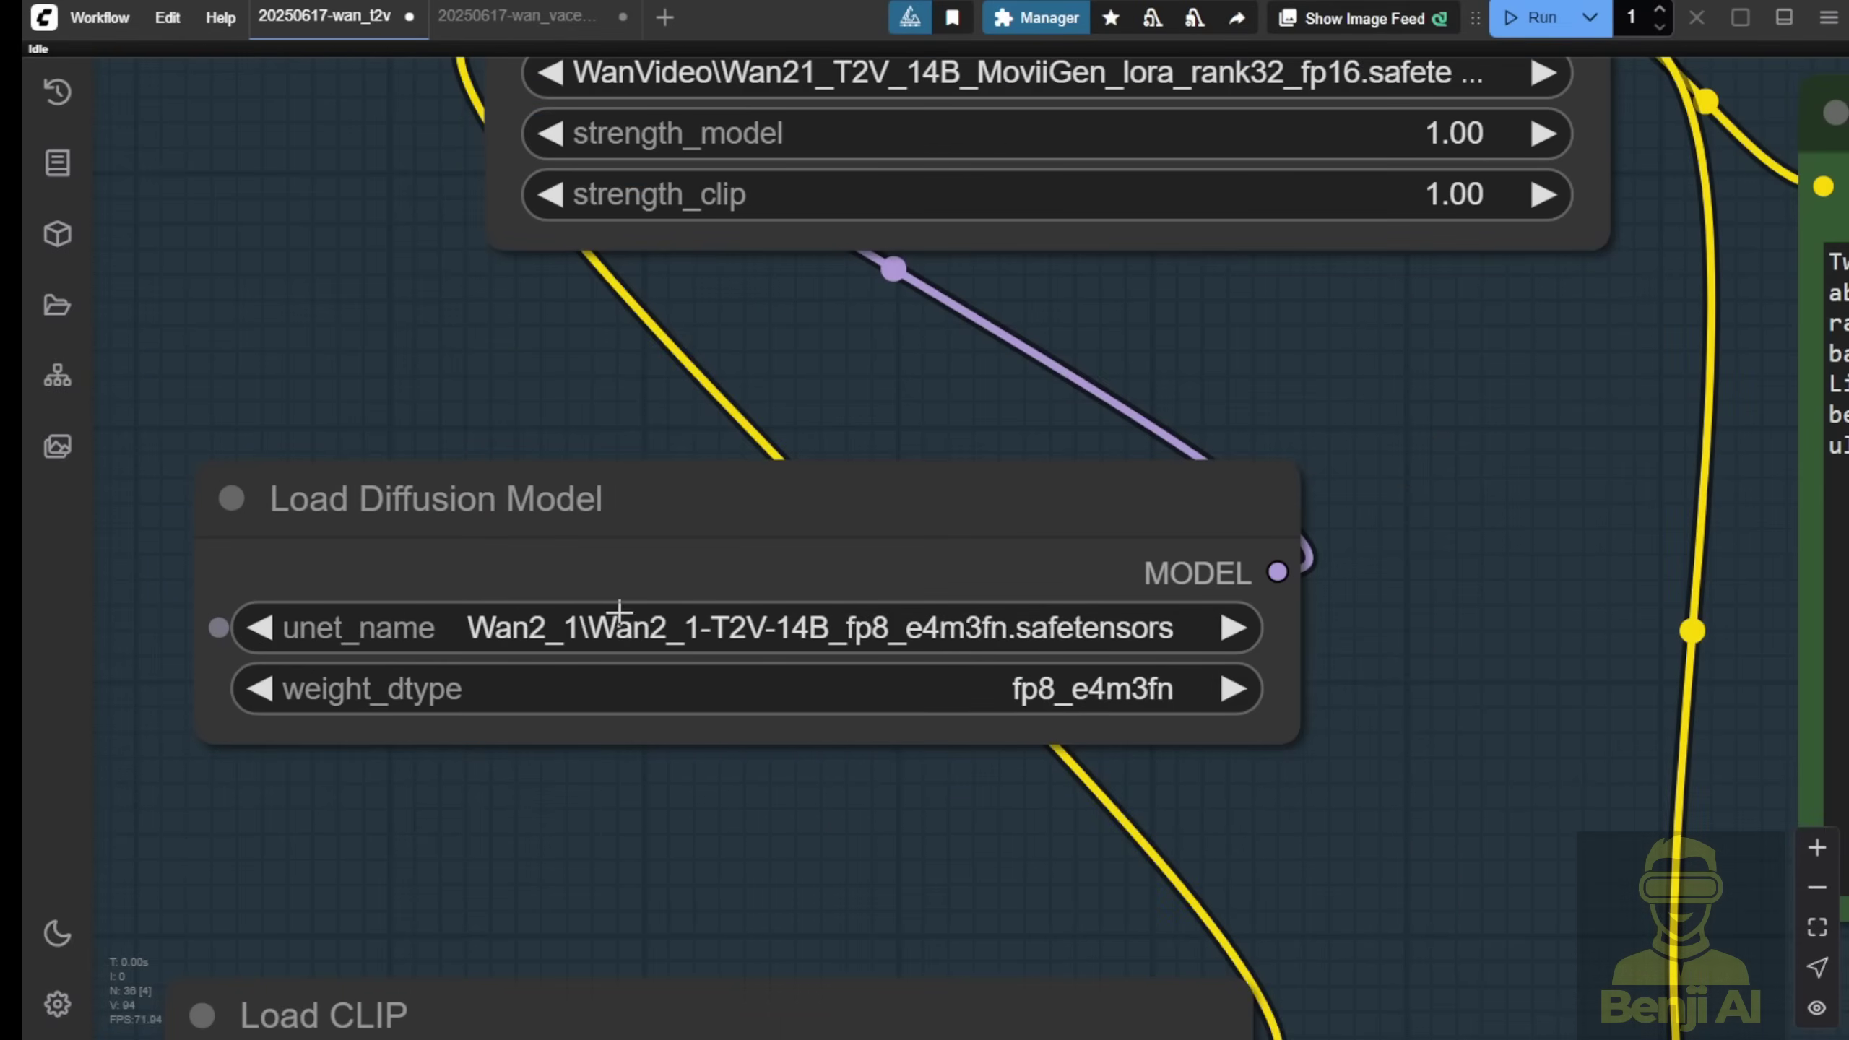
scroll(860, 533, up, 3)
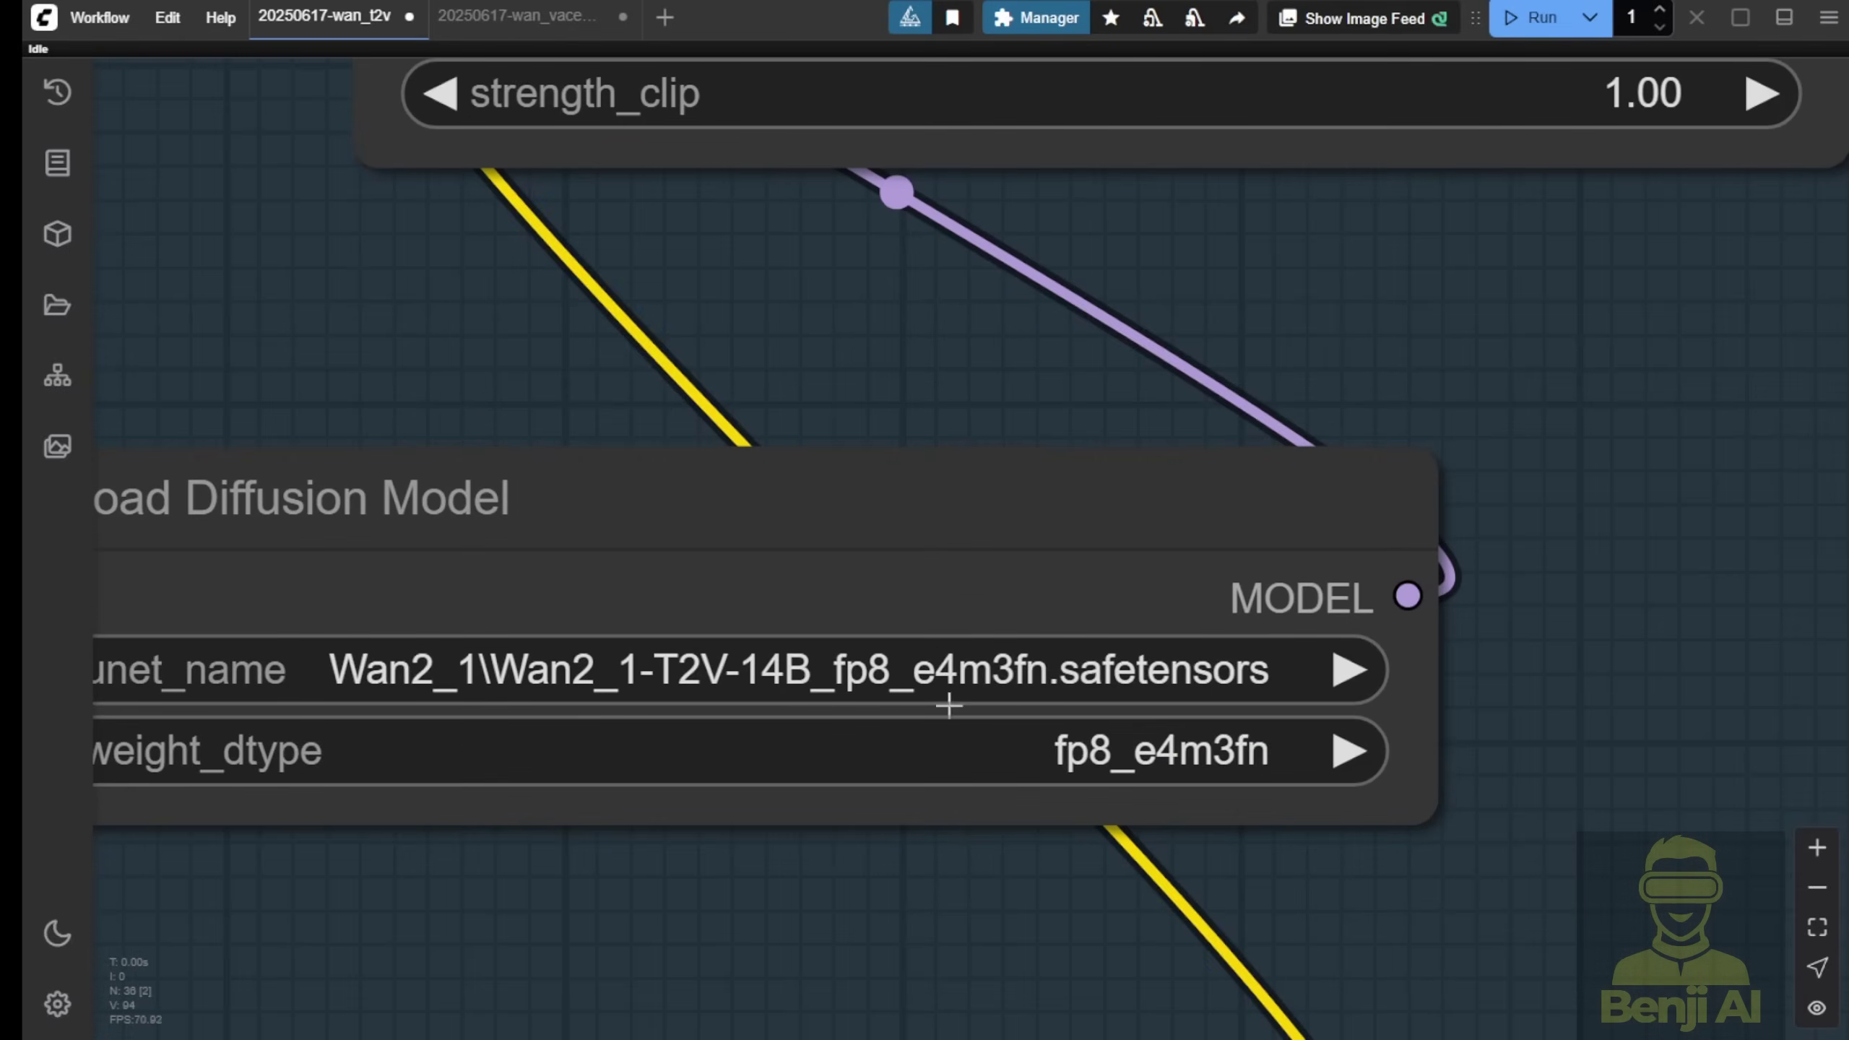
scroll(965, 685, down, 7)
scroll(1188, 540, down, 5)
mouse_move(1189, 541)
mouse_down()
mouse_move(773, 803)
mouse_move(270, 861)
mouse_up()
scroll(773, 803, up, 3)
mouse_move(959, 396)
mouse_down()
mouse_move(641, 452)
mouse_move(348, 614)
mouse_up()
click(871, 242)
scroll(872, 241, down, 2)
drag(1253, 660, 954, 473)
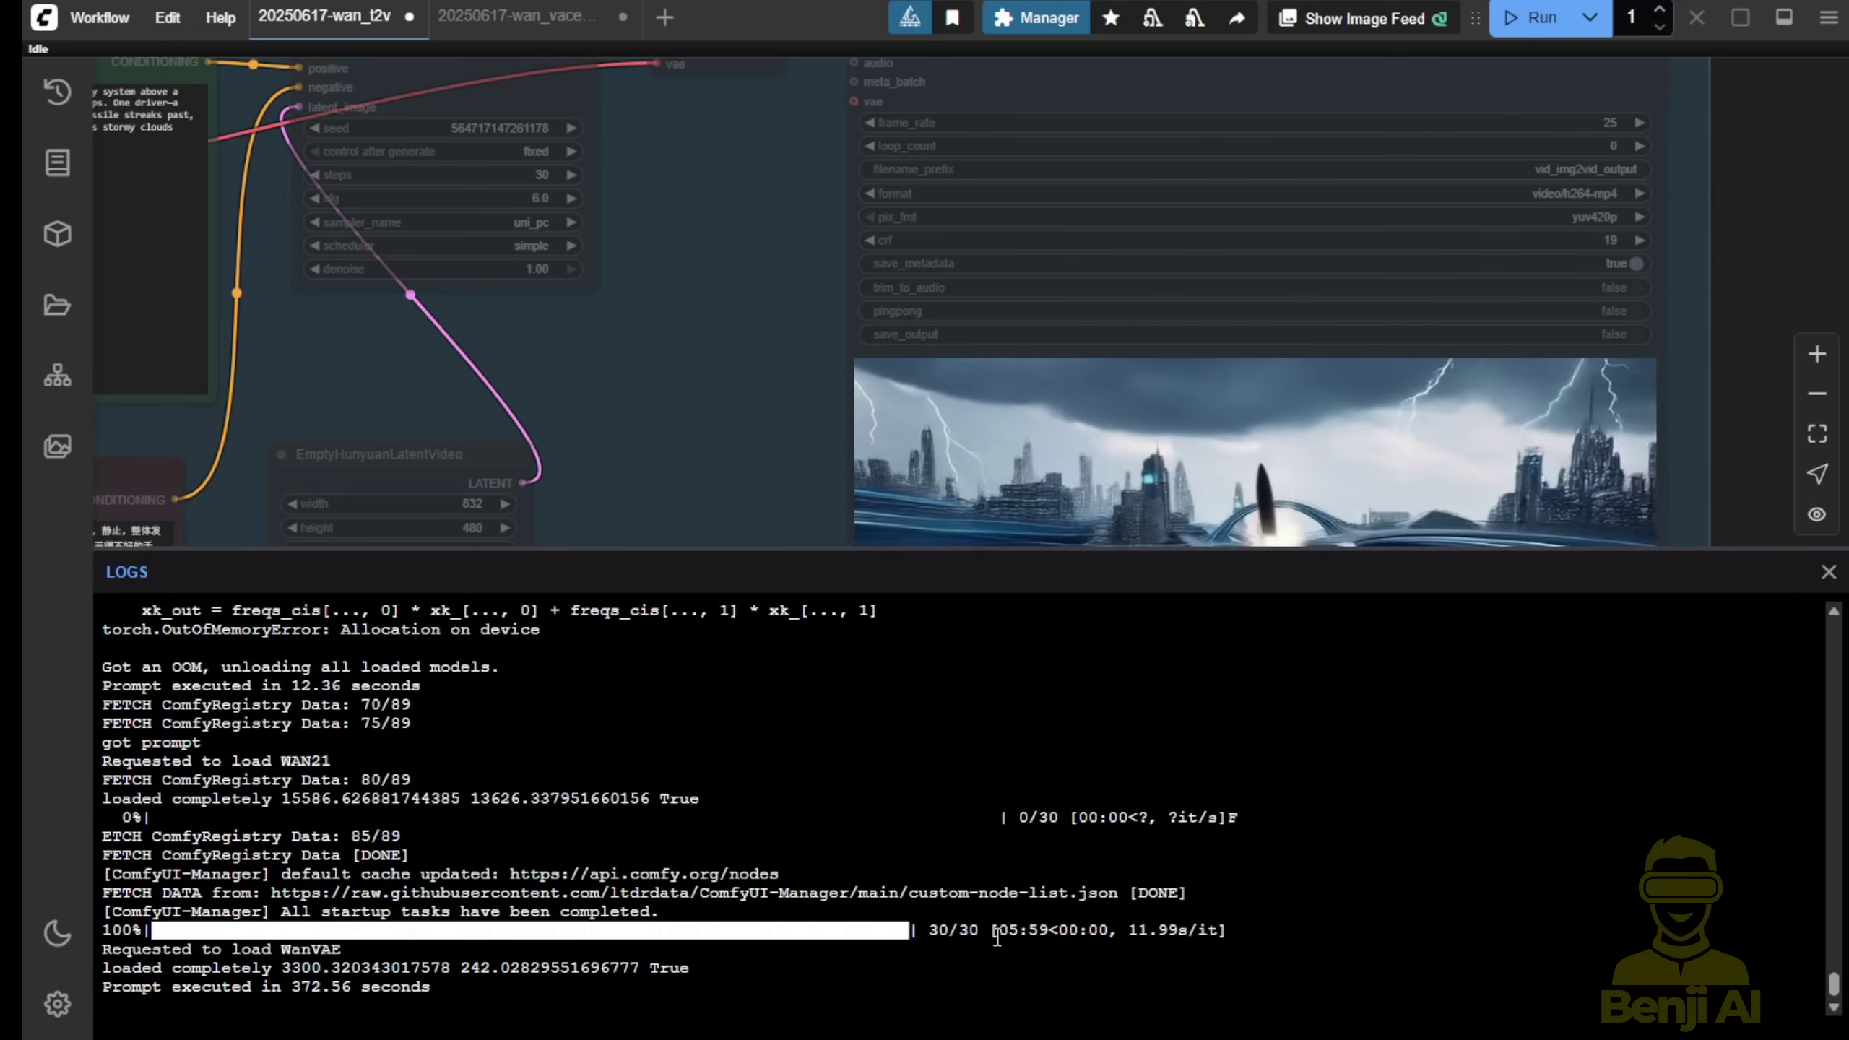
scroll(1041, 931, up, 3)
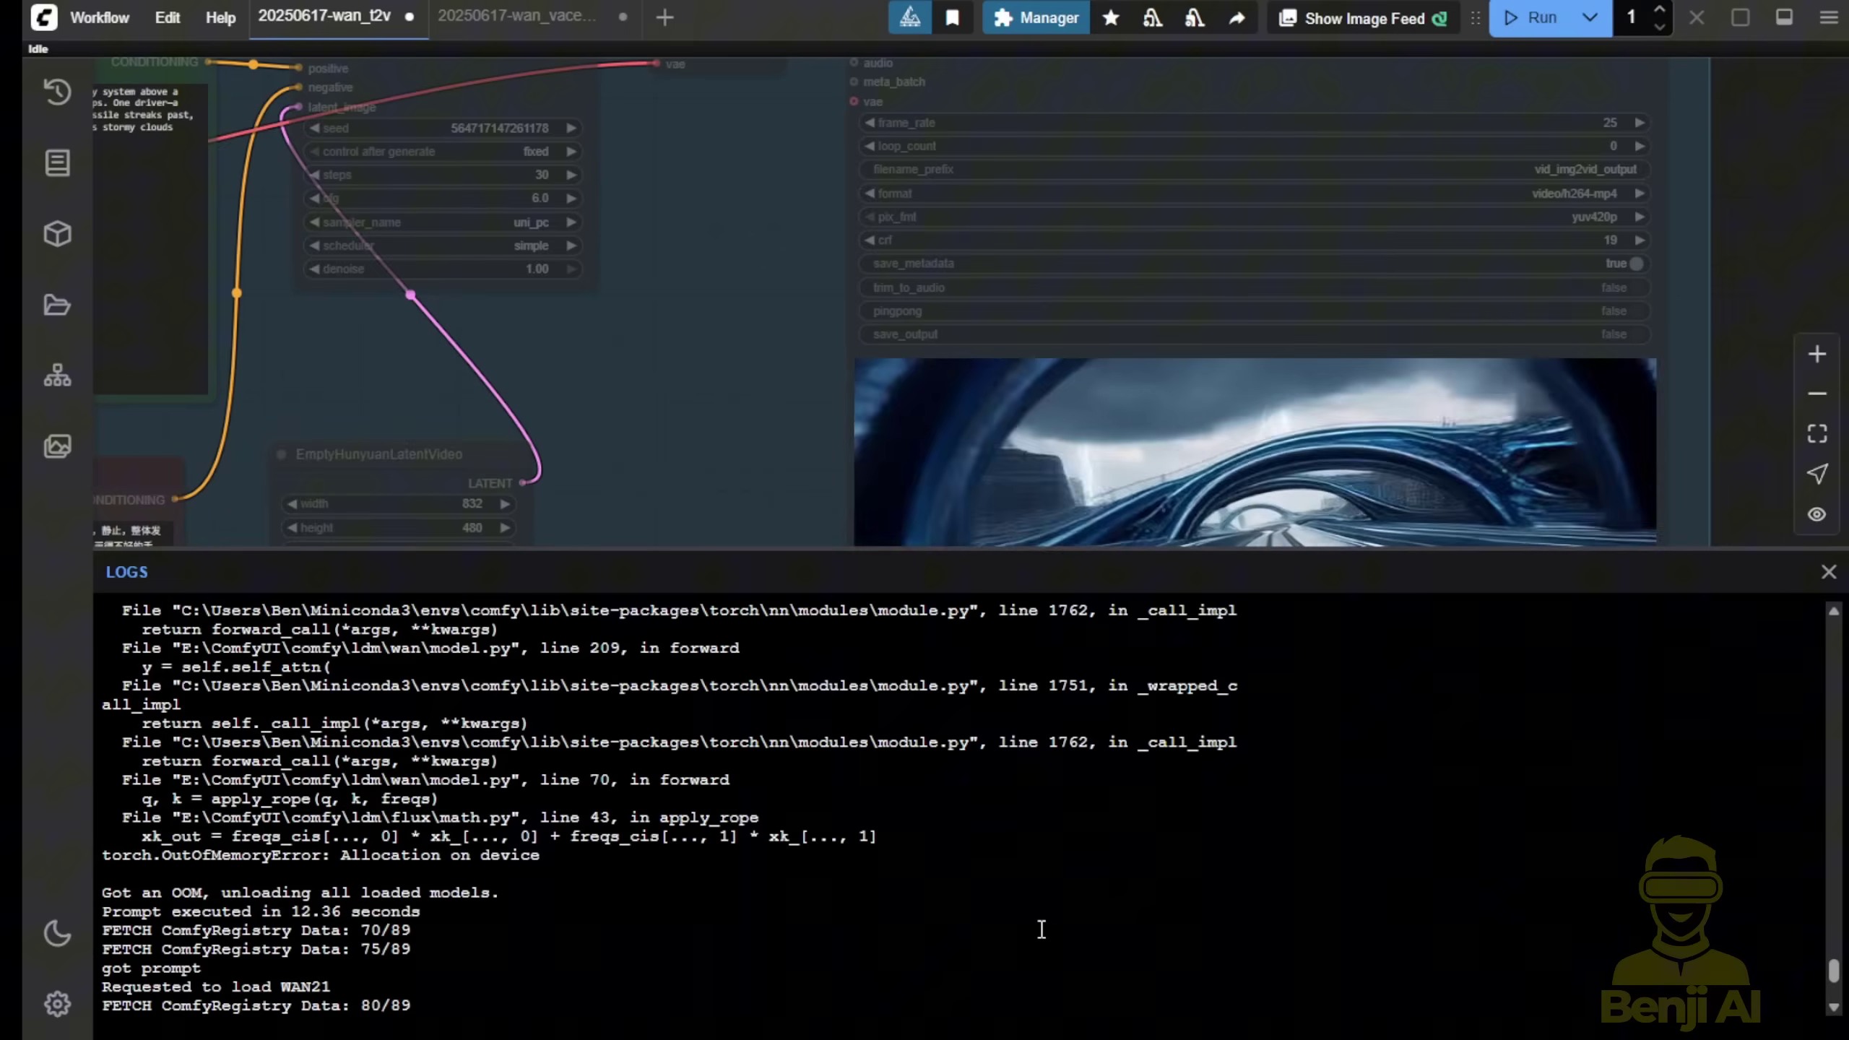
scroll(1042, 931, down, 3)
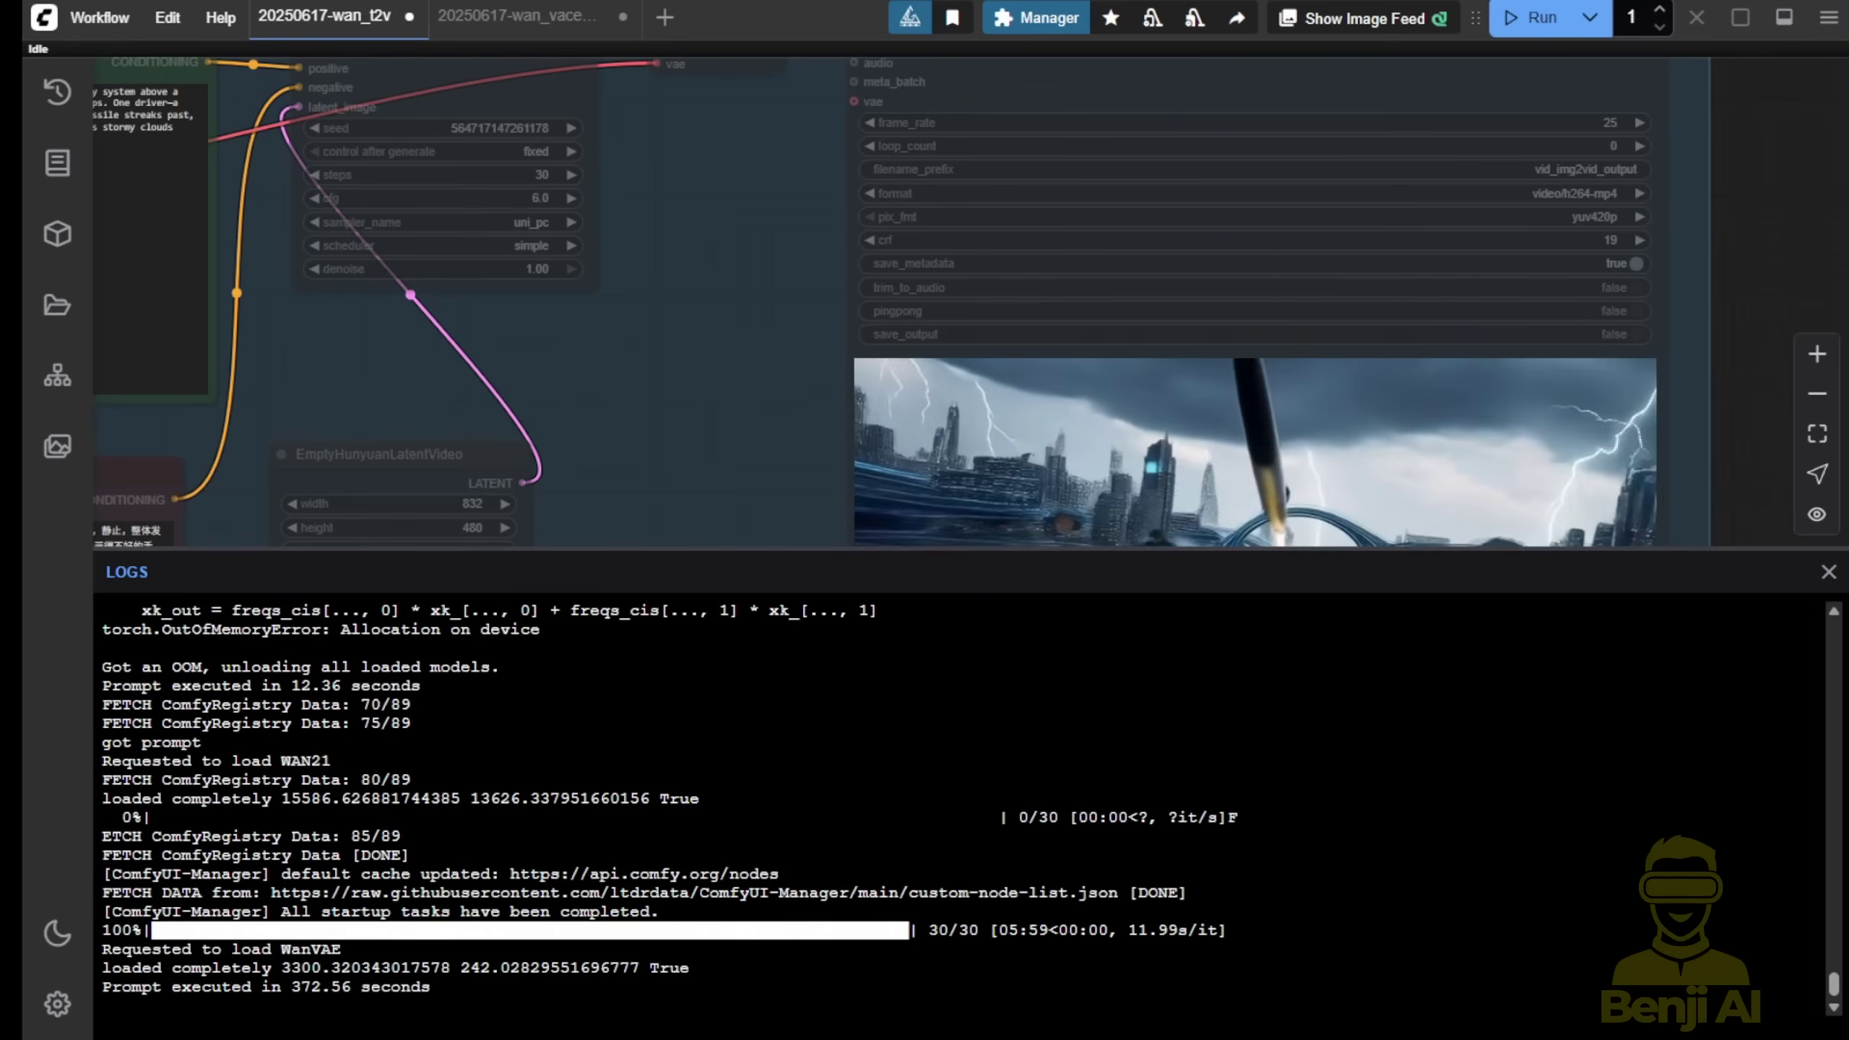
key(ctrl+grave)
scroll(533, 448, down, 2)
drag(612, 435, 1247, 779)
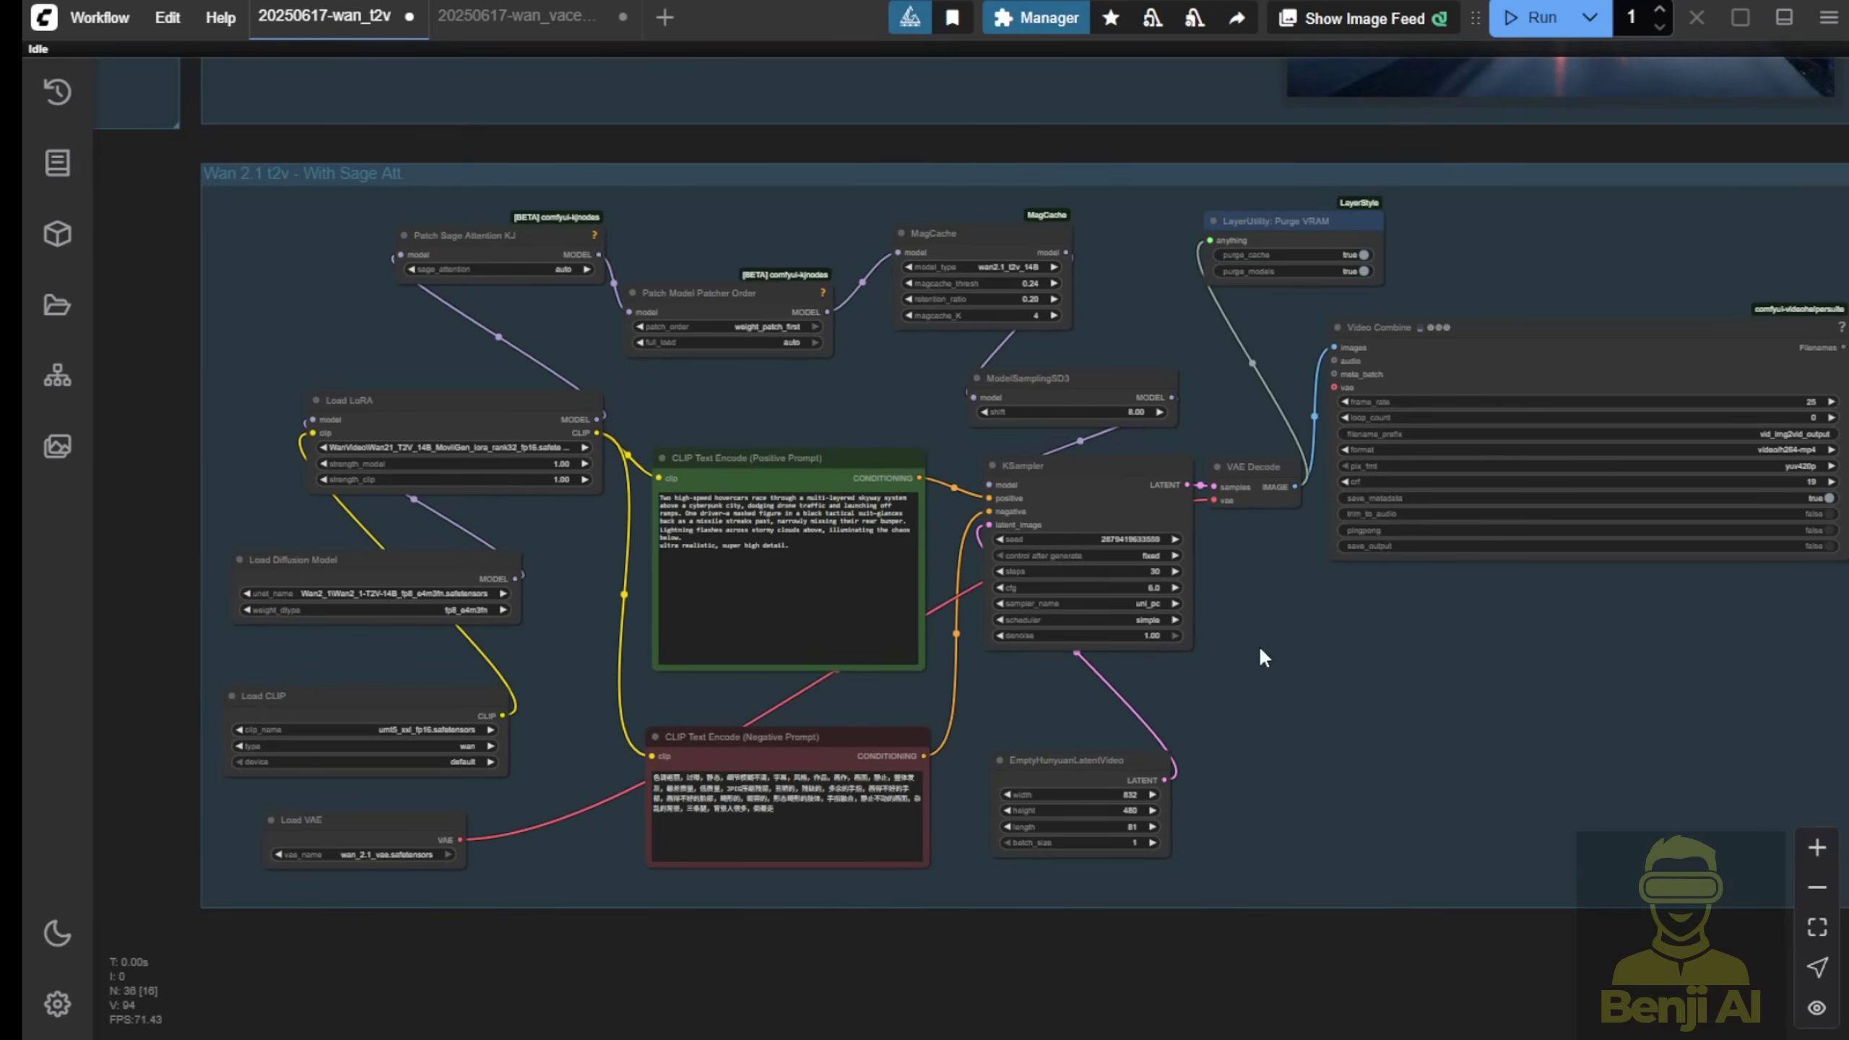
scroll(1099, 337, up, 4)
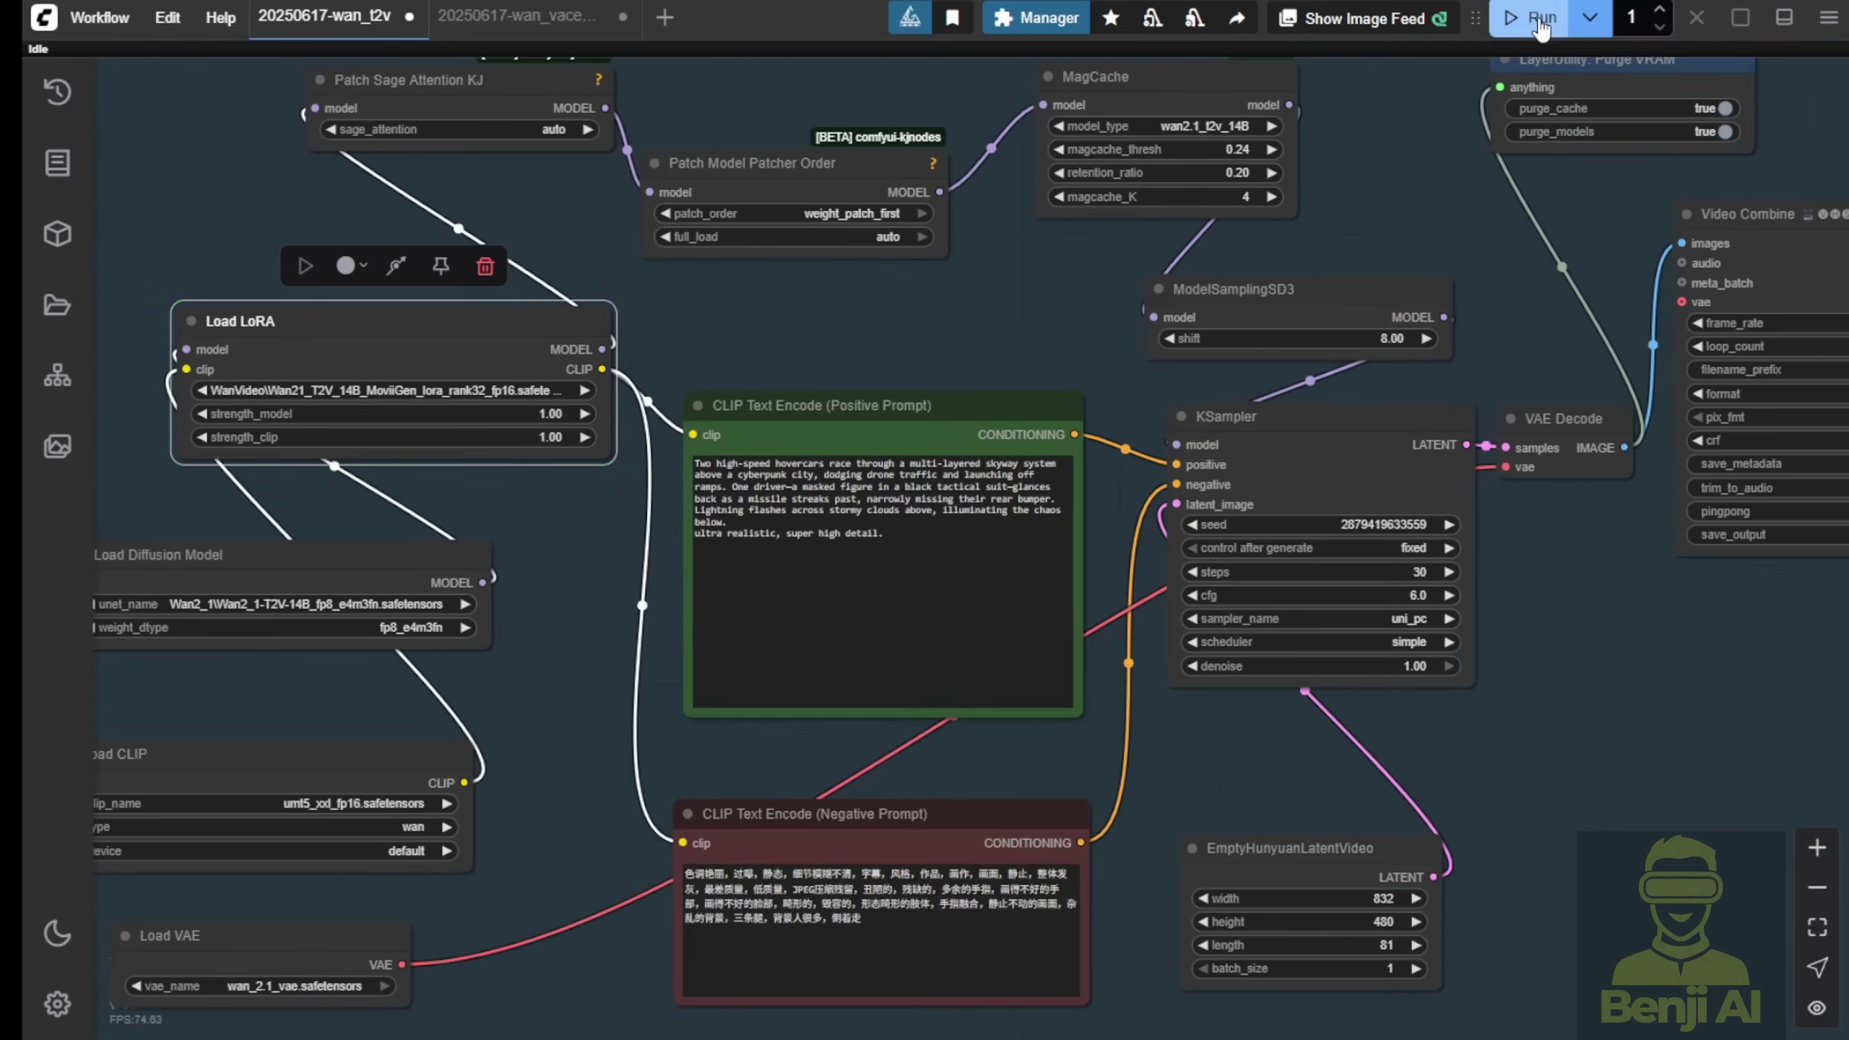
click(1532, 17)
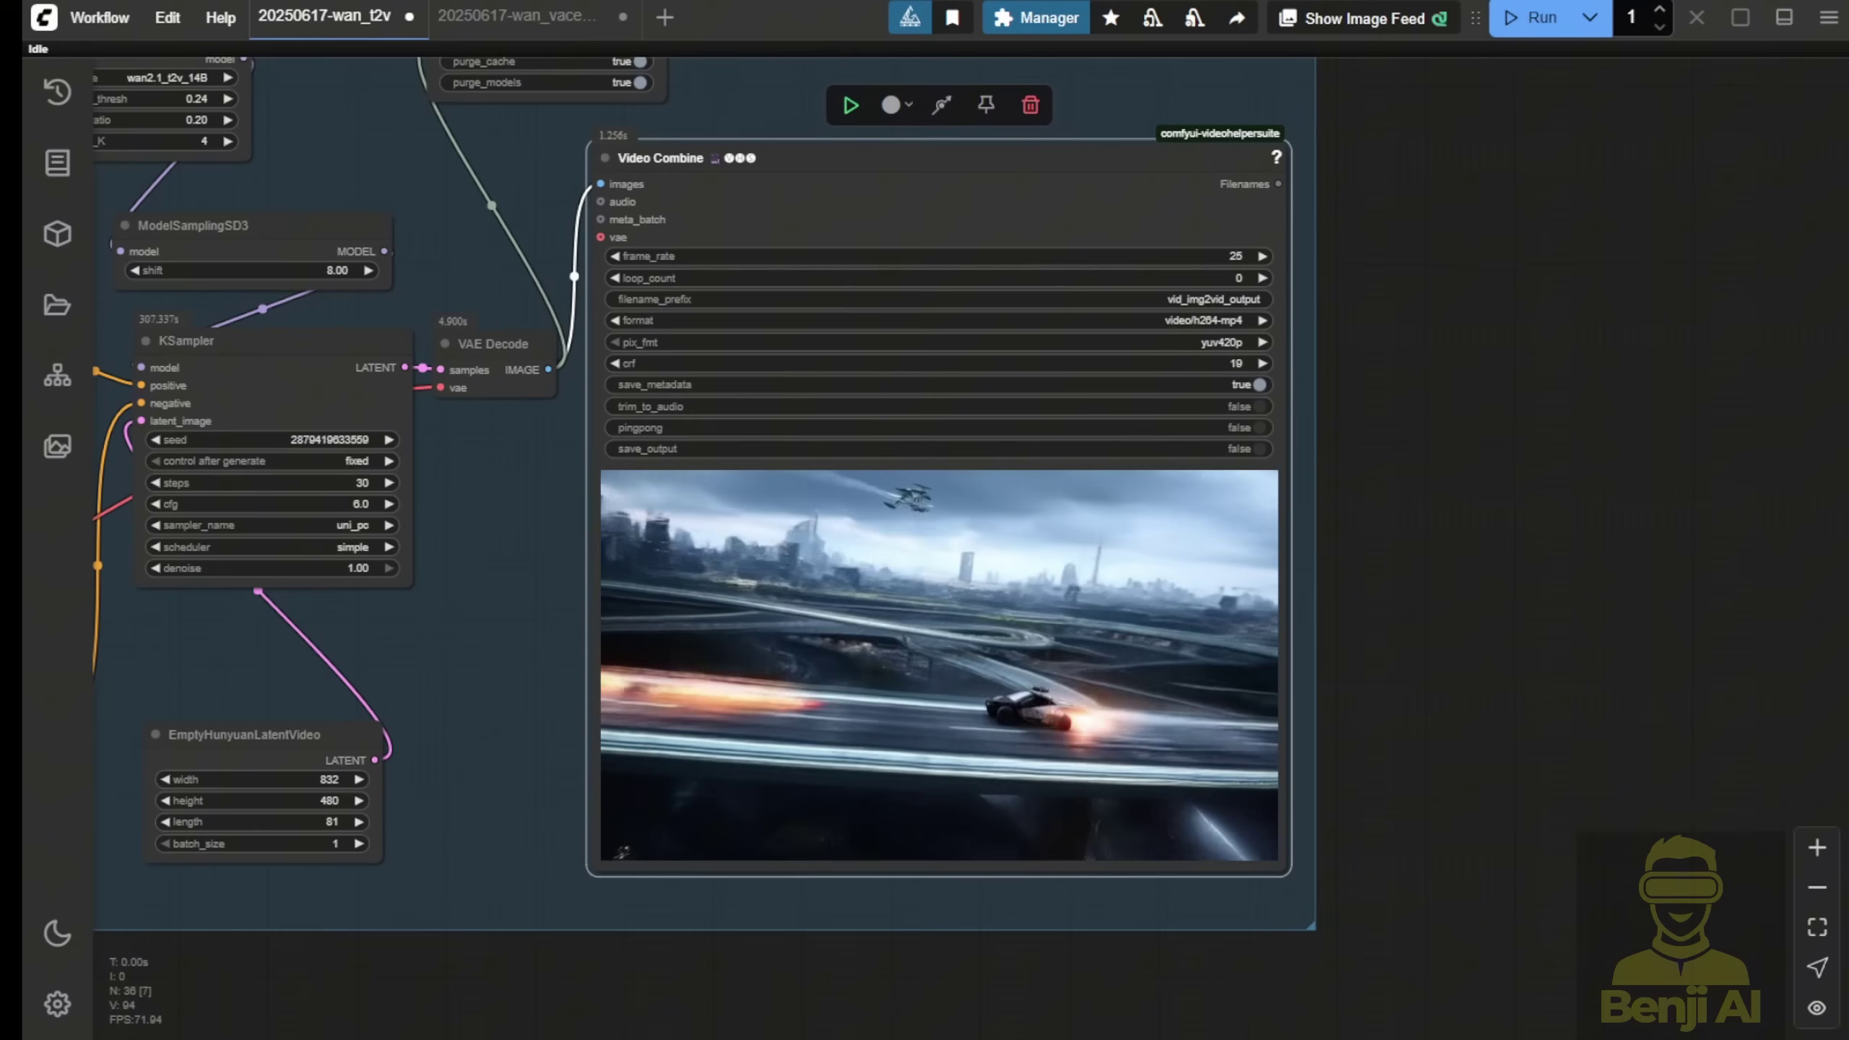
scroll(683, 722, left, 10)
scroll(683, 722, up, 4)
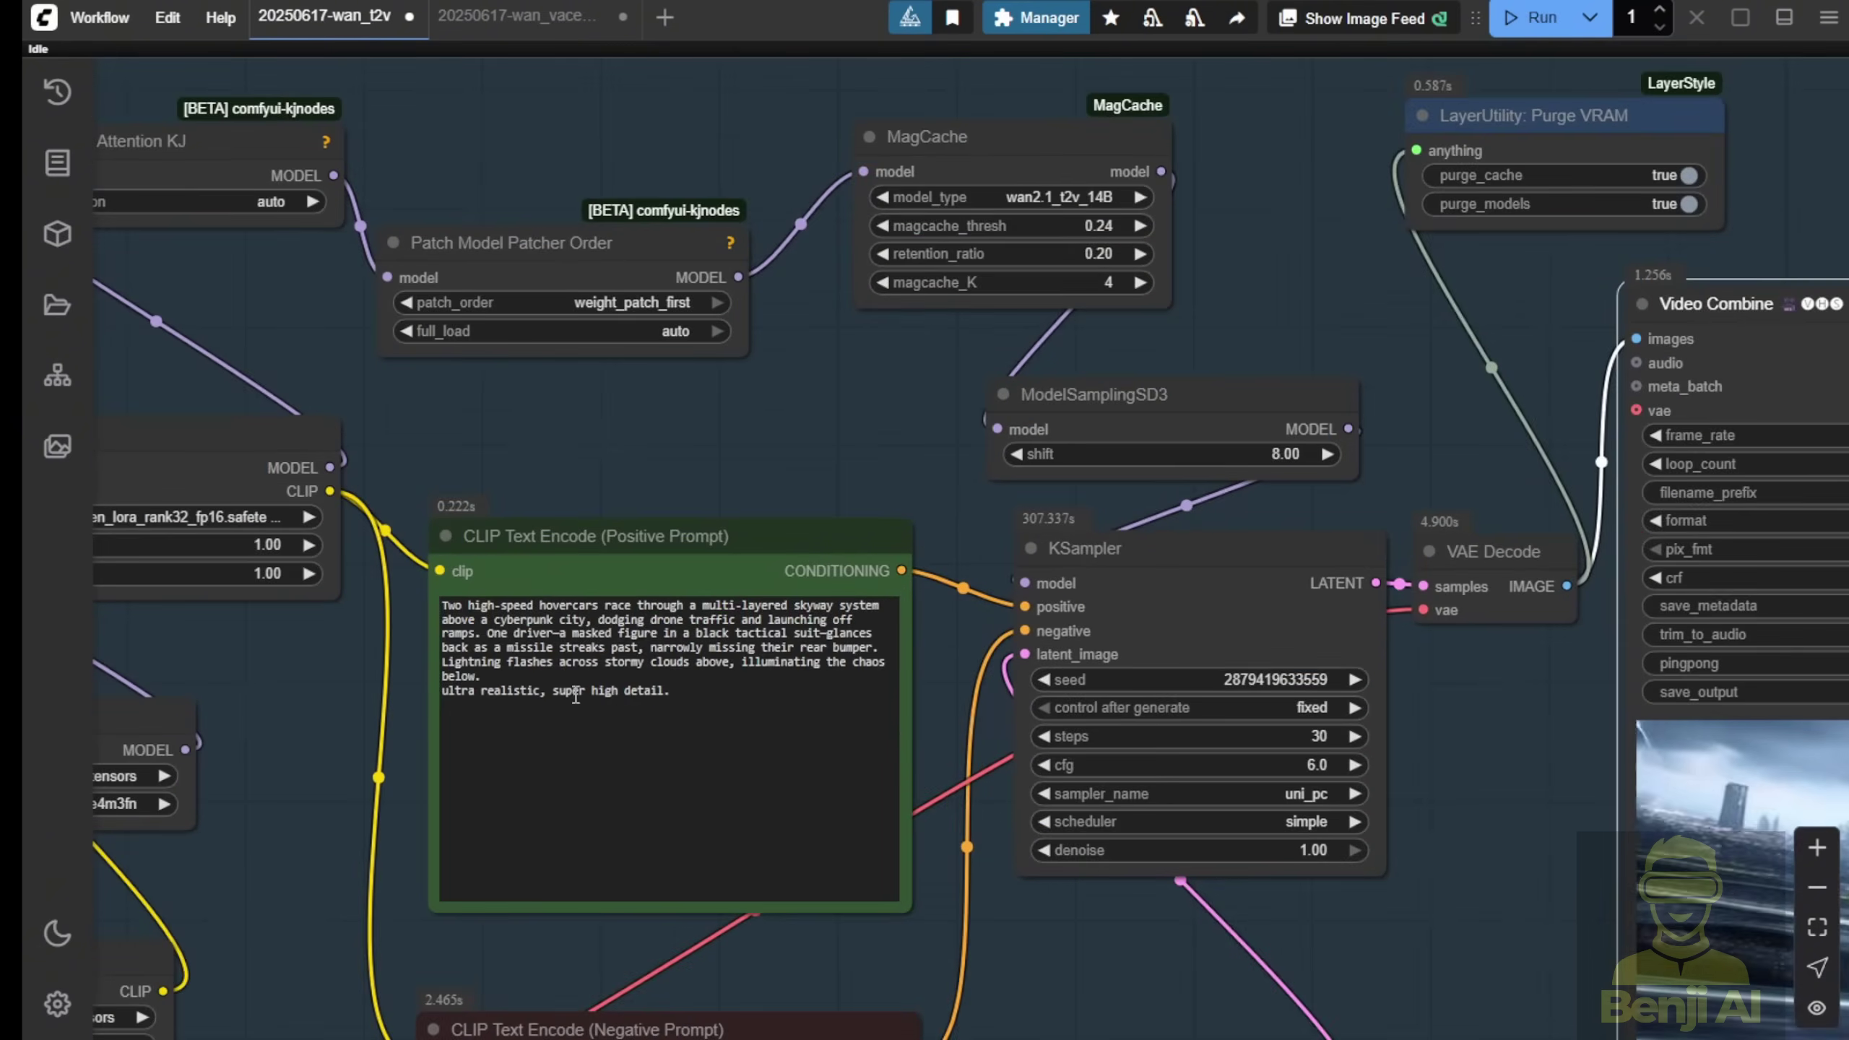
scroll(802, 683, up, 2)
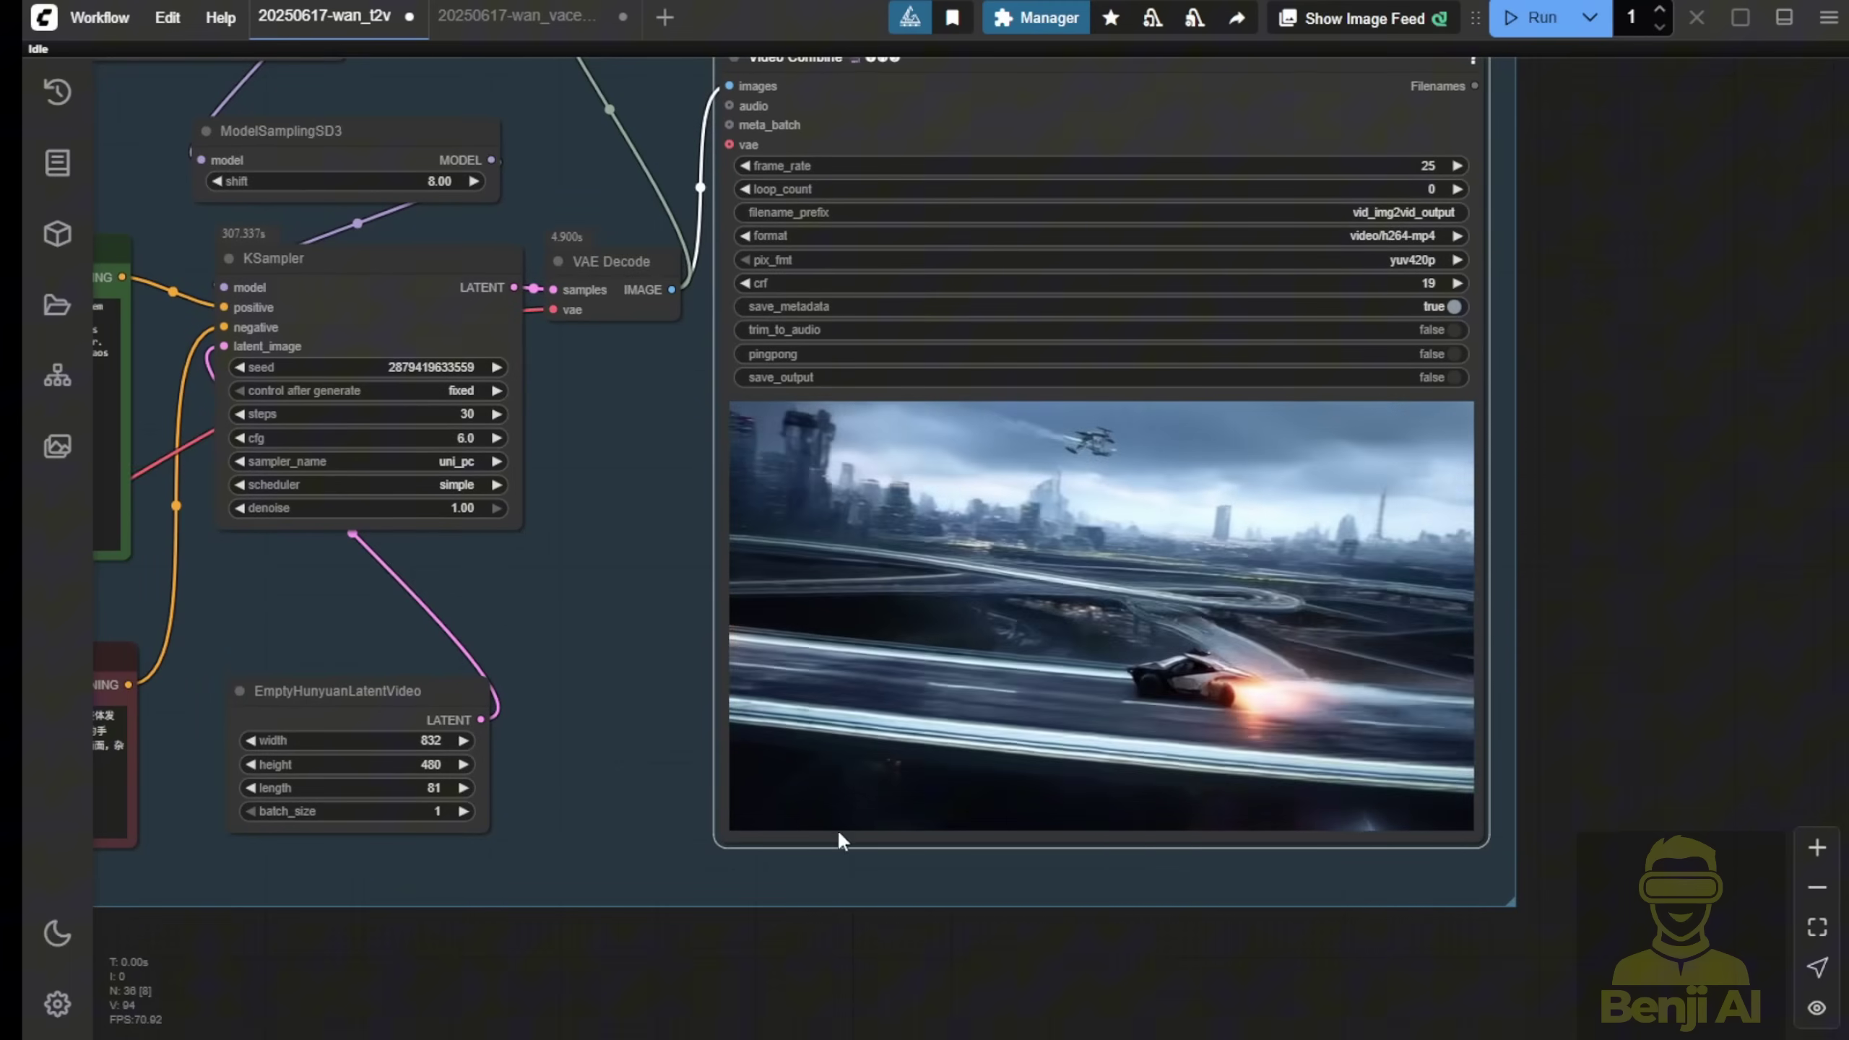
scroll(1281, 754, up, 3)
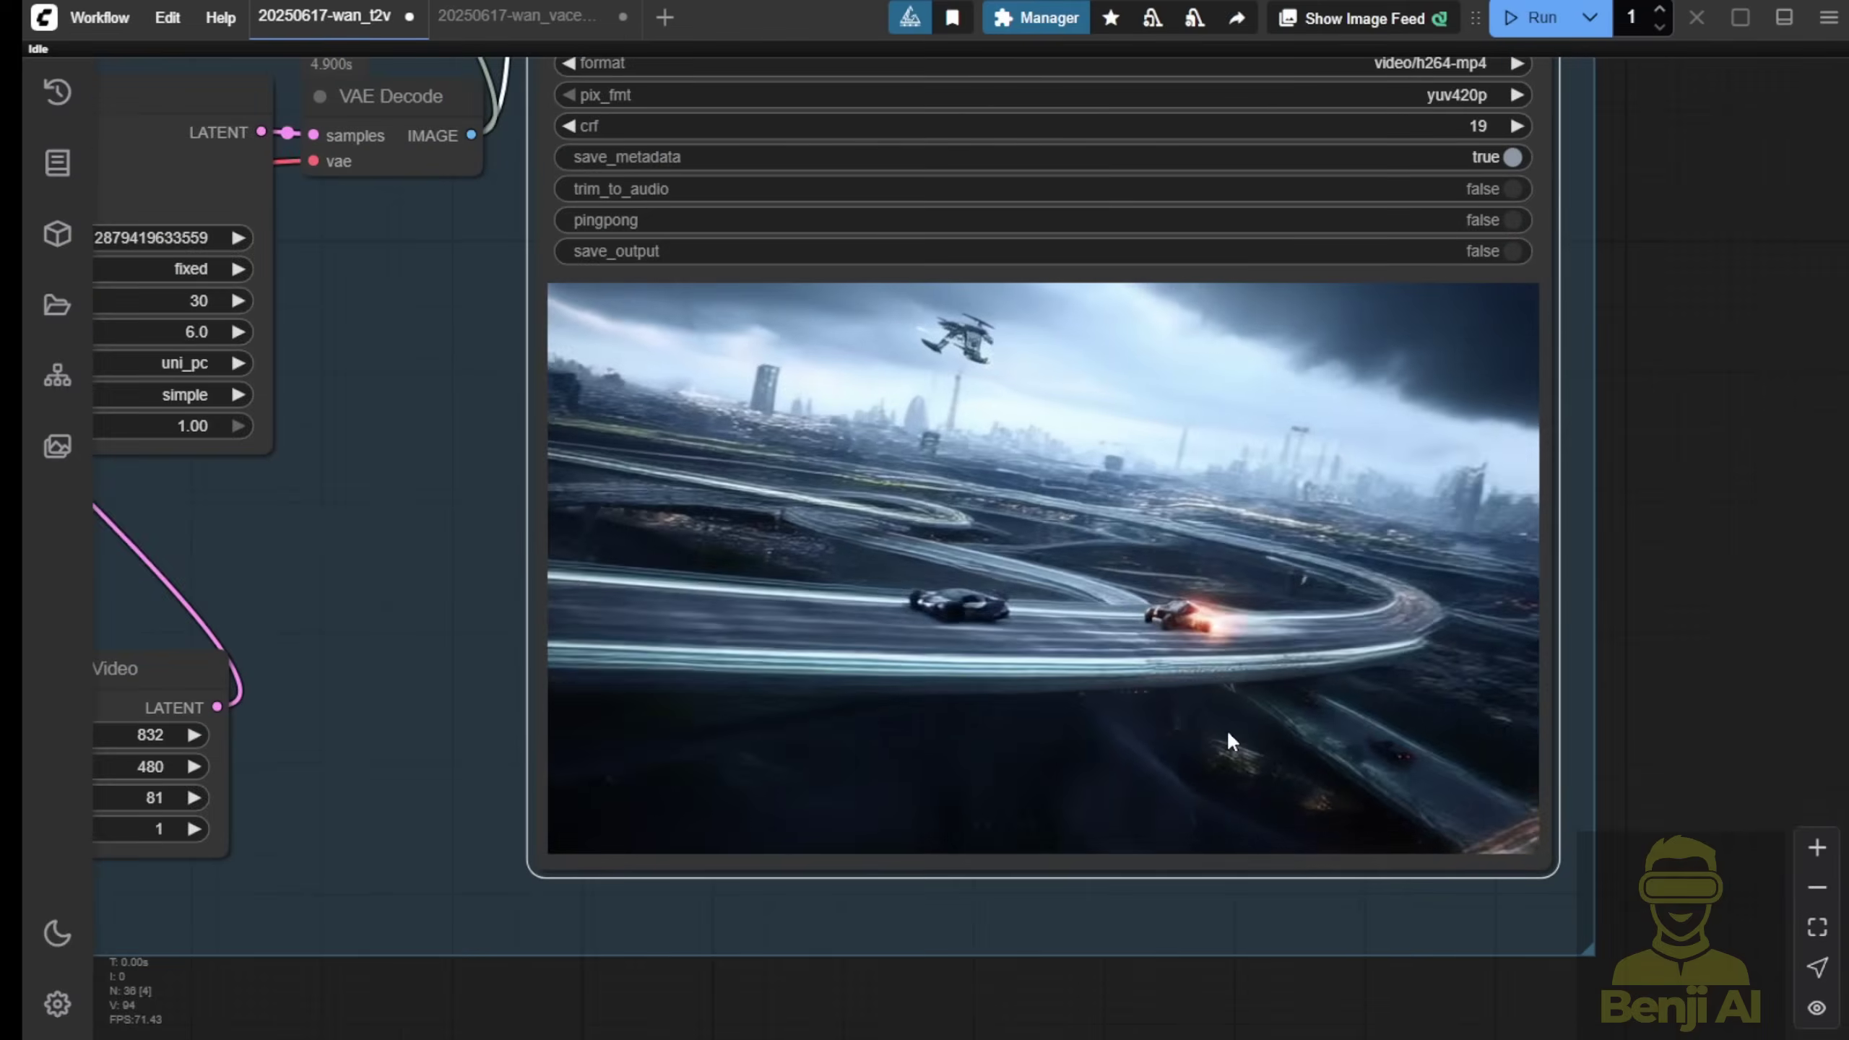
scroll(1124, 728, up, 2)
scroll(1085, 817, down, 3)
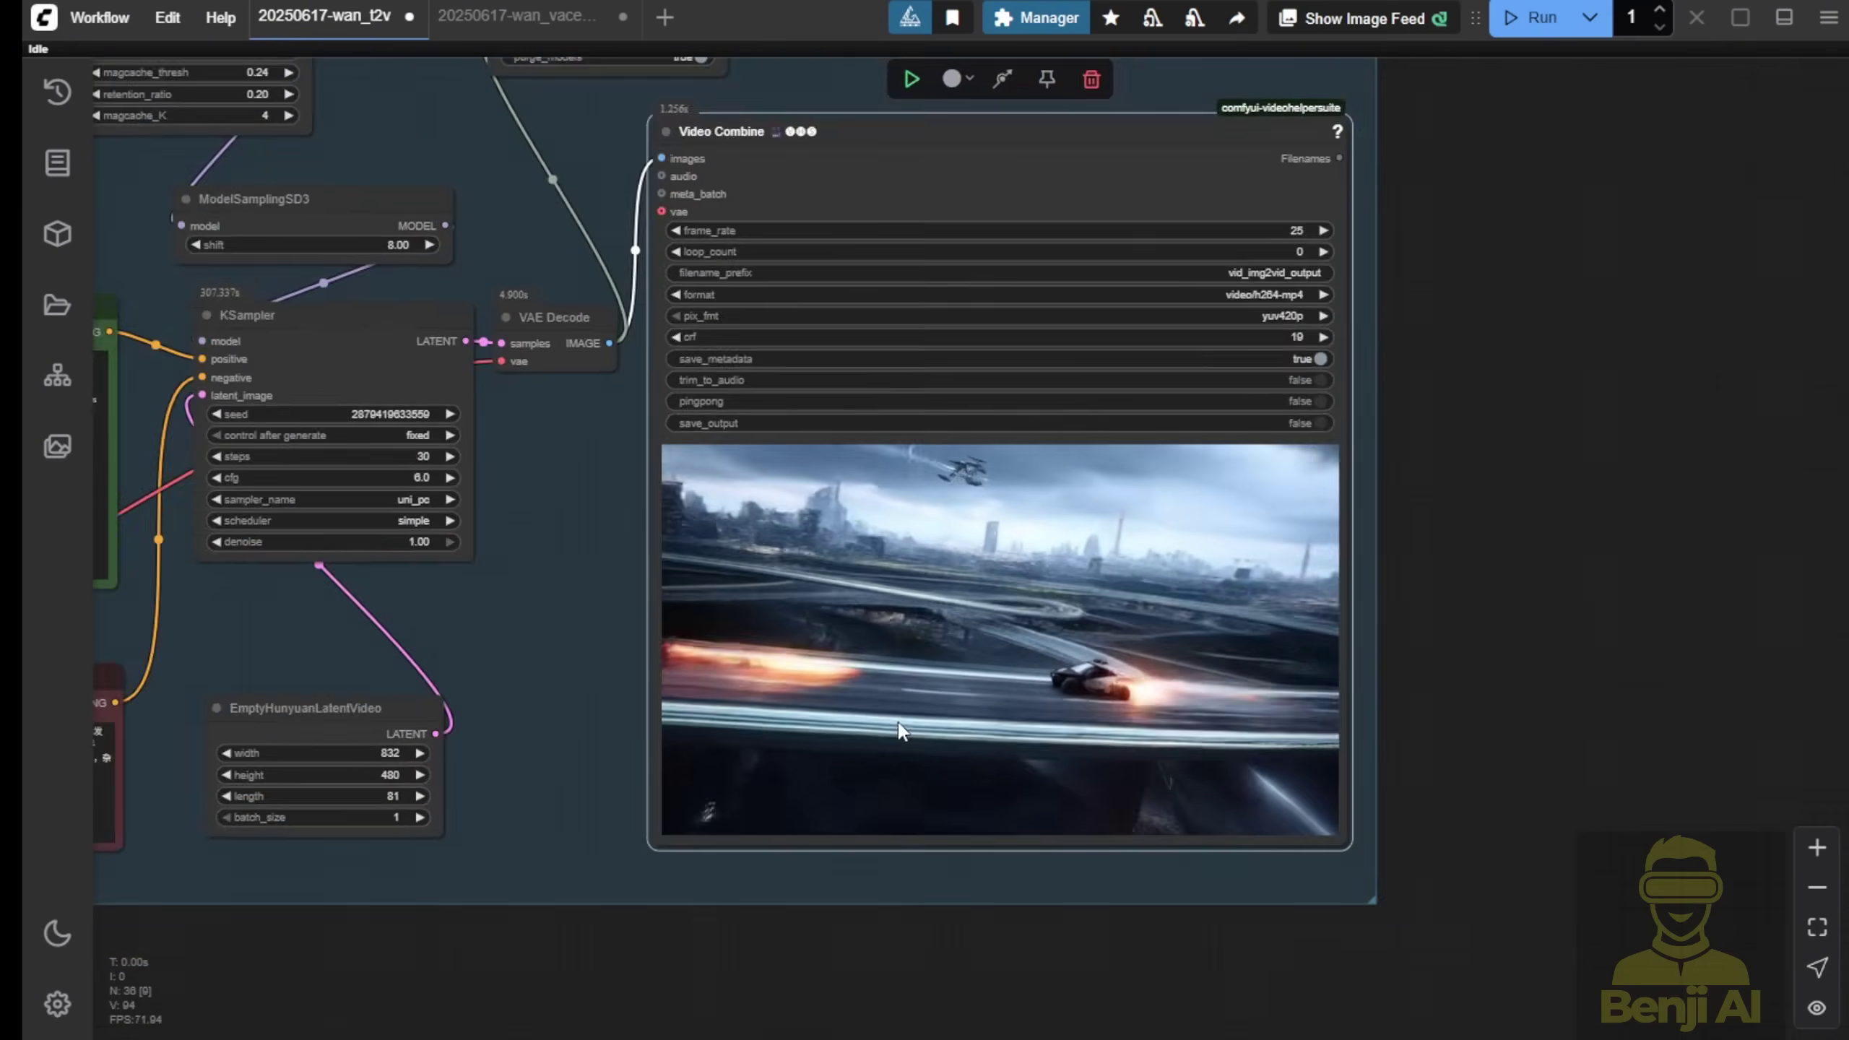
scroll(898, 573, down, 2)
scroll(870, 709, down, 2)
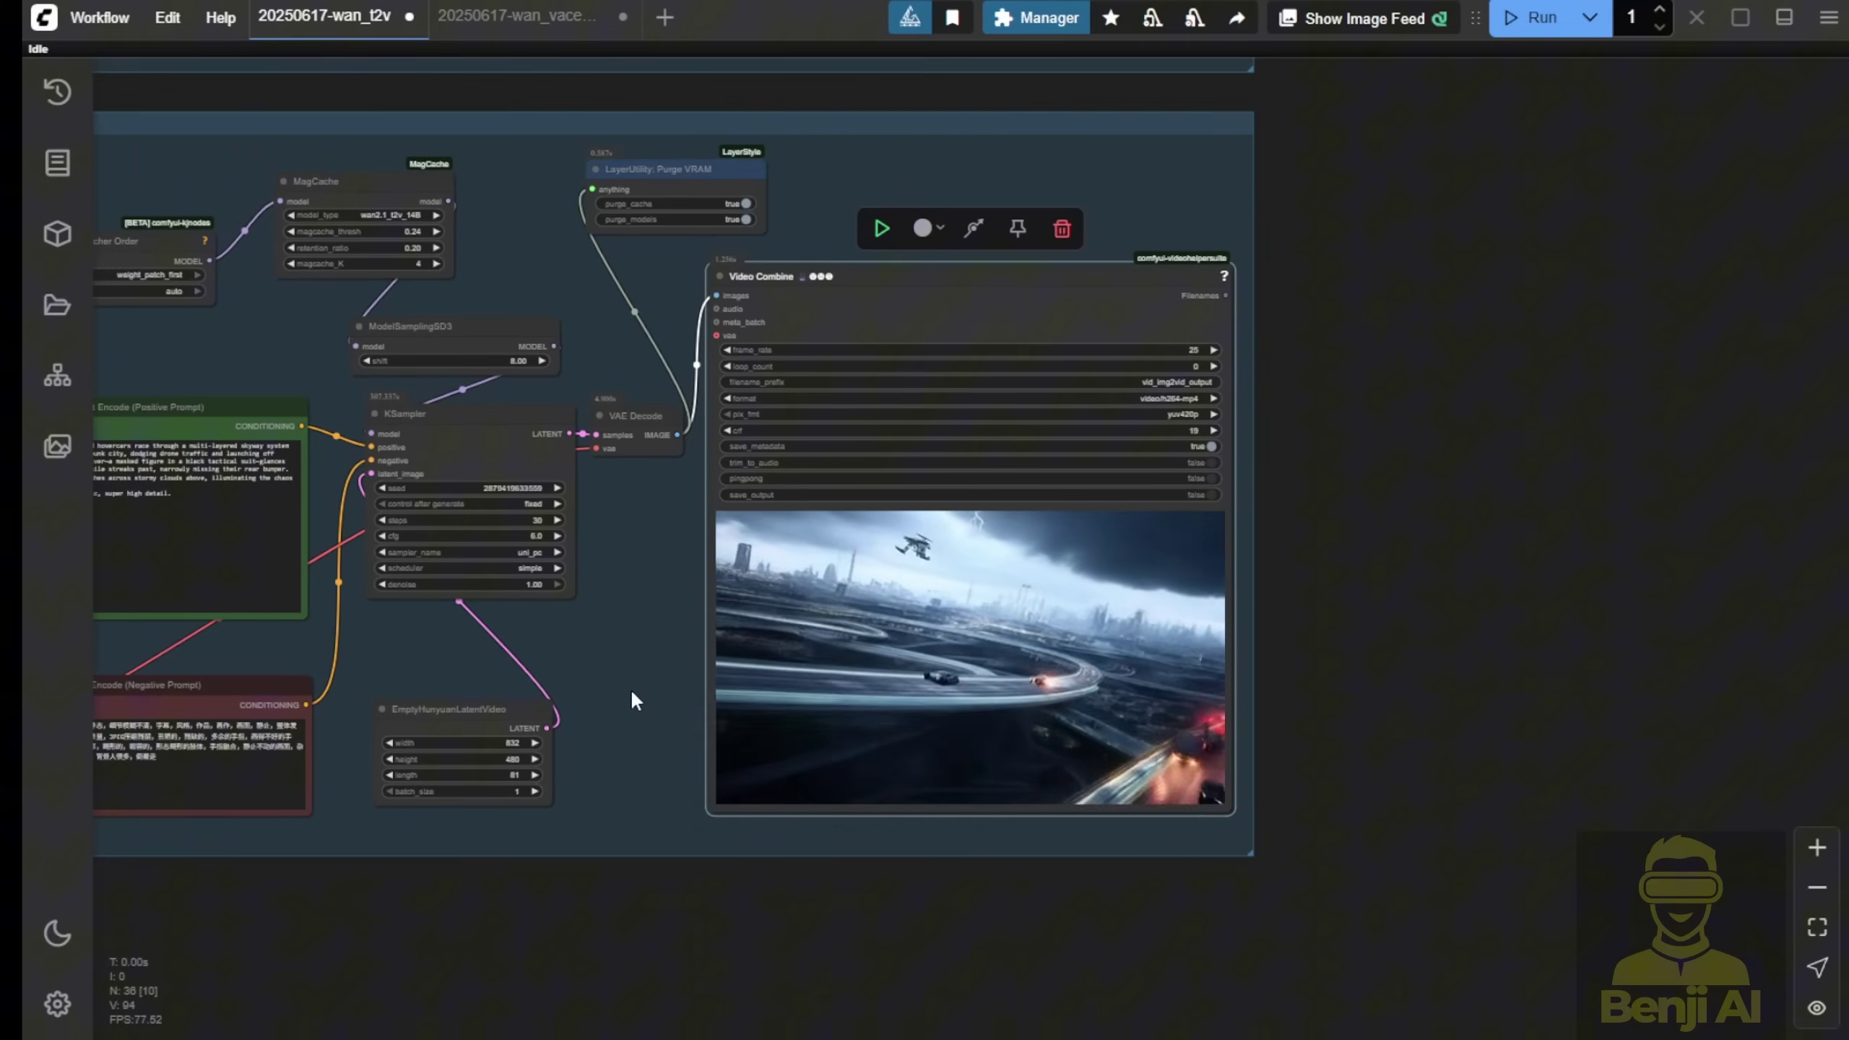
scroll(665, 685, up, 6)
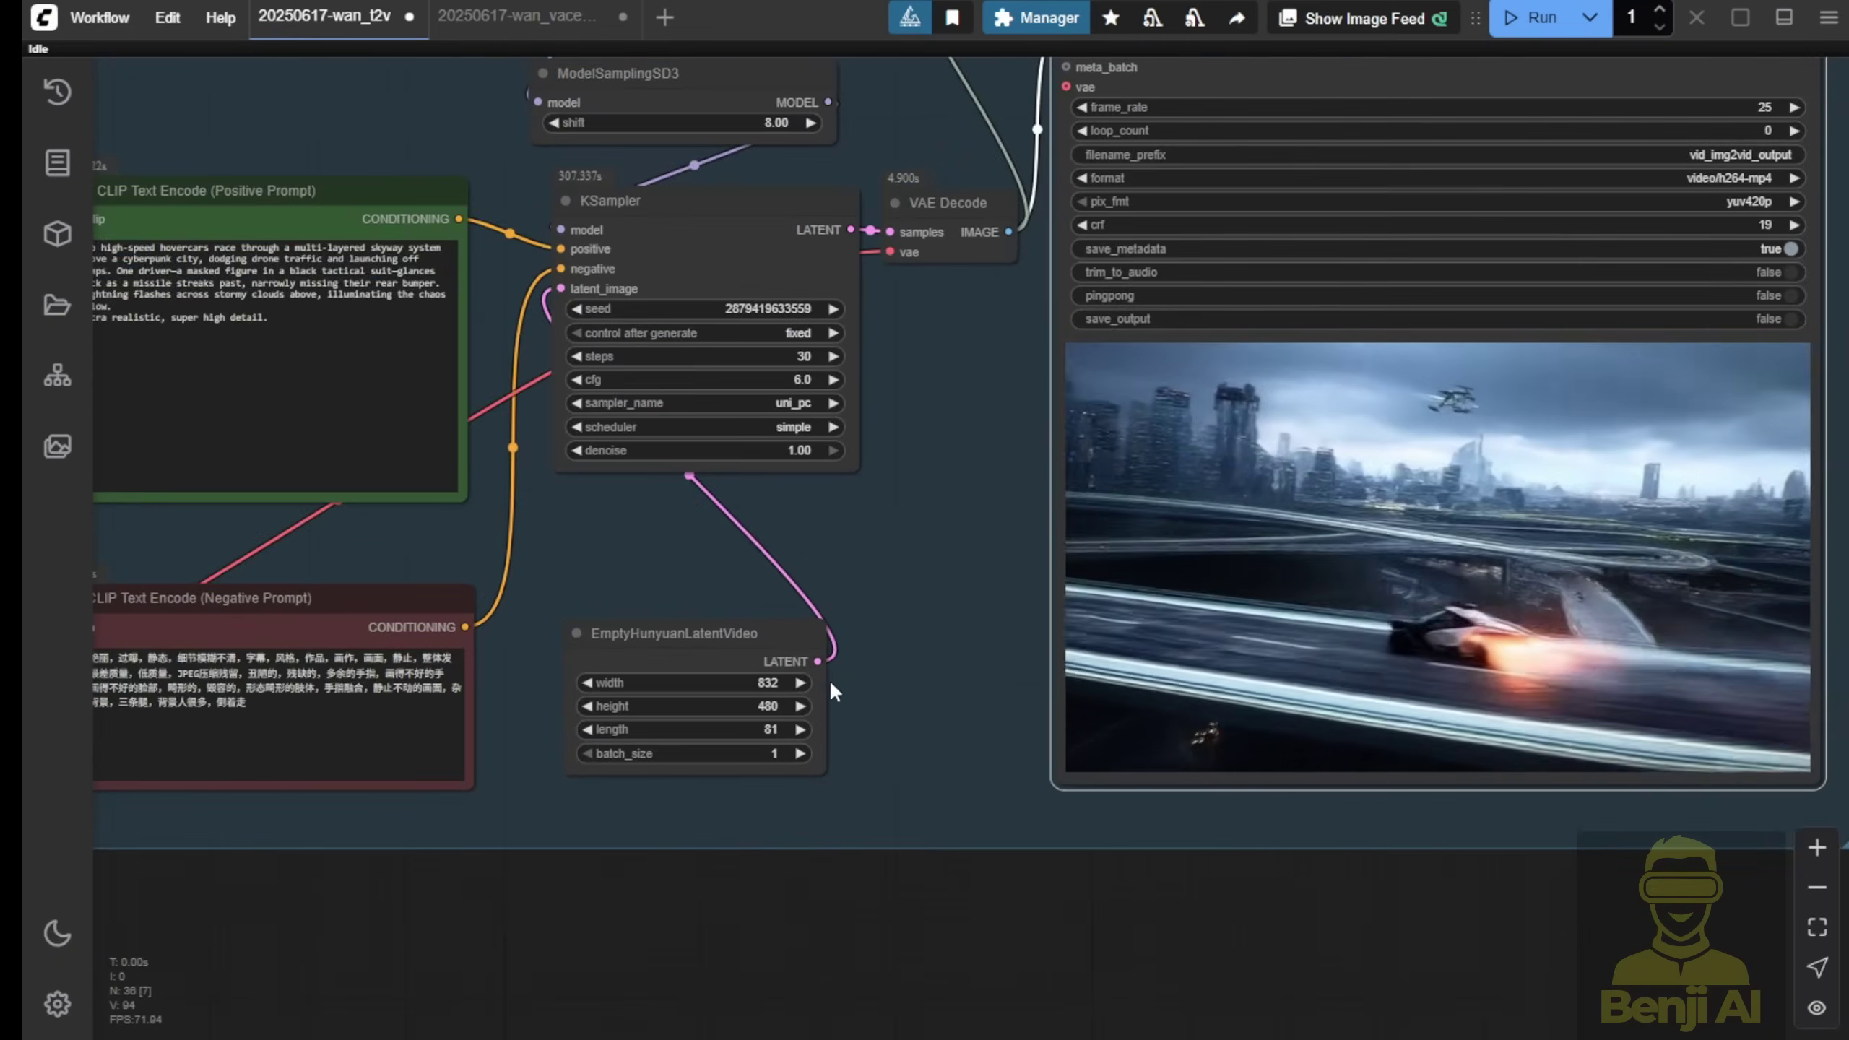
mouse_move(829, 680)
mouse_down()
mouse_move(1103, 670)
mouse_move(1247, 345)
mouse_up()
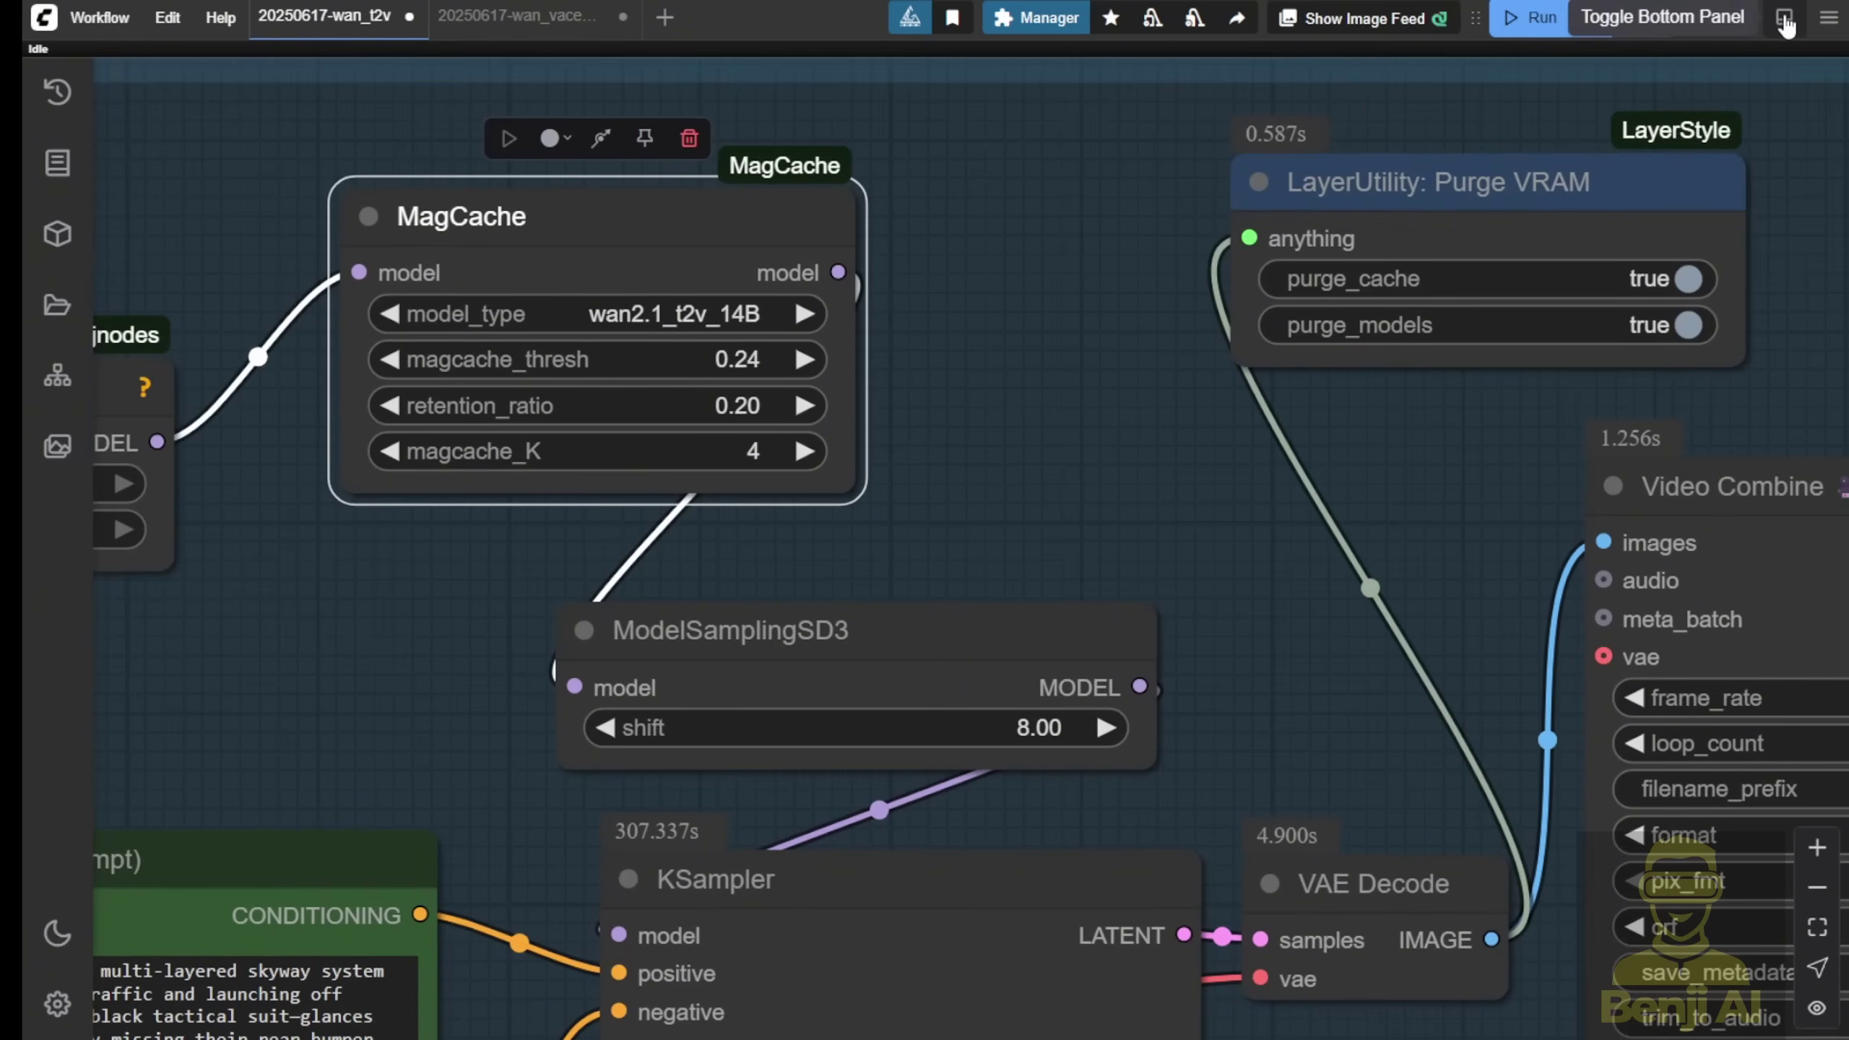
Step: Open the logs comparing 372.56 s and 316.65 s, then select Patch Sage Attention KJ and MagCache
click(1784, 22)
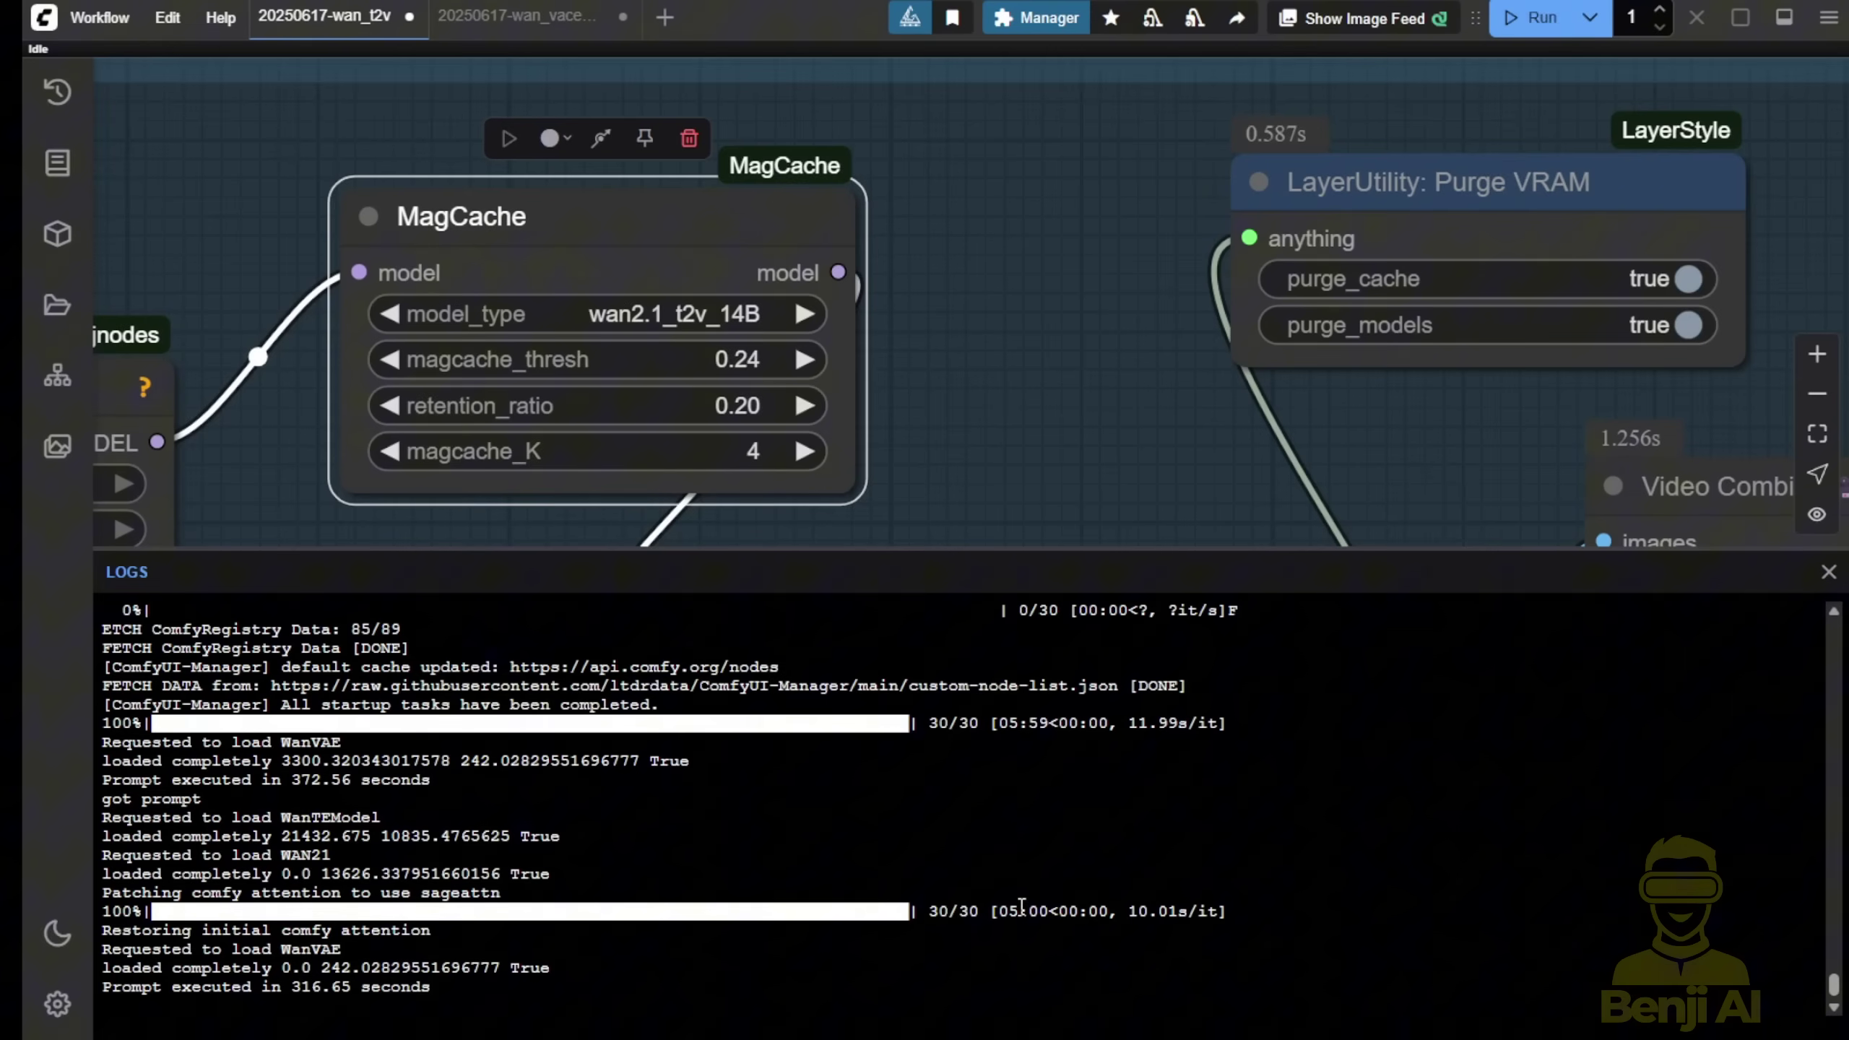
scroll(827, 457, down, 4)
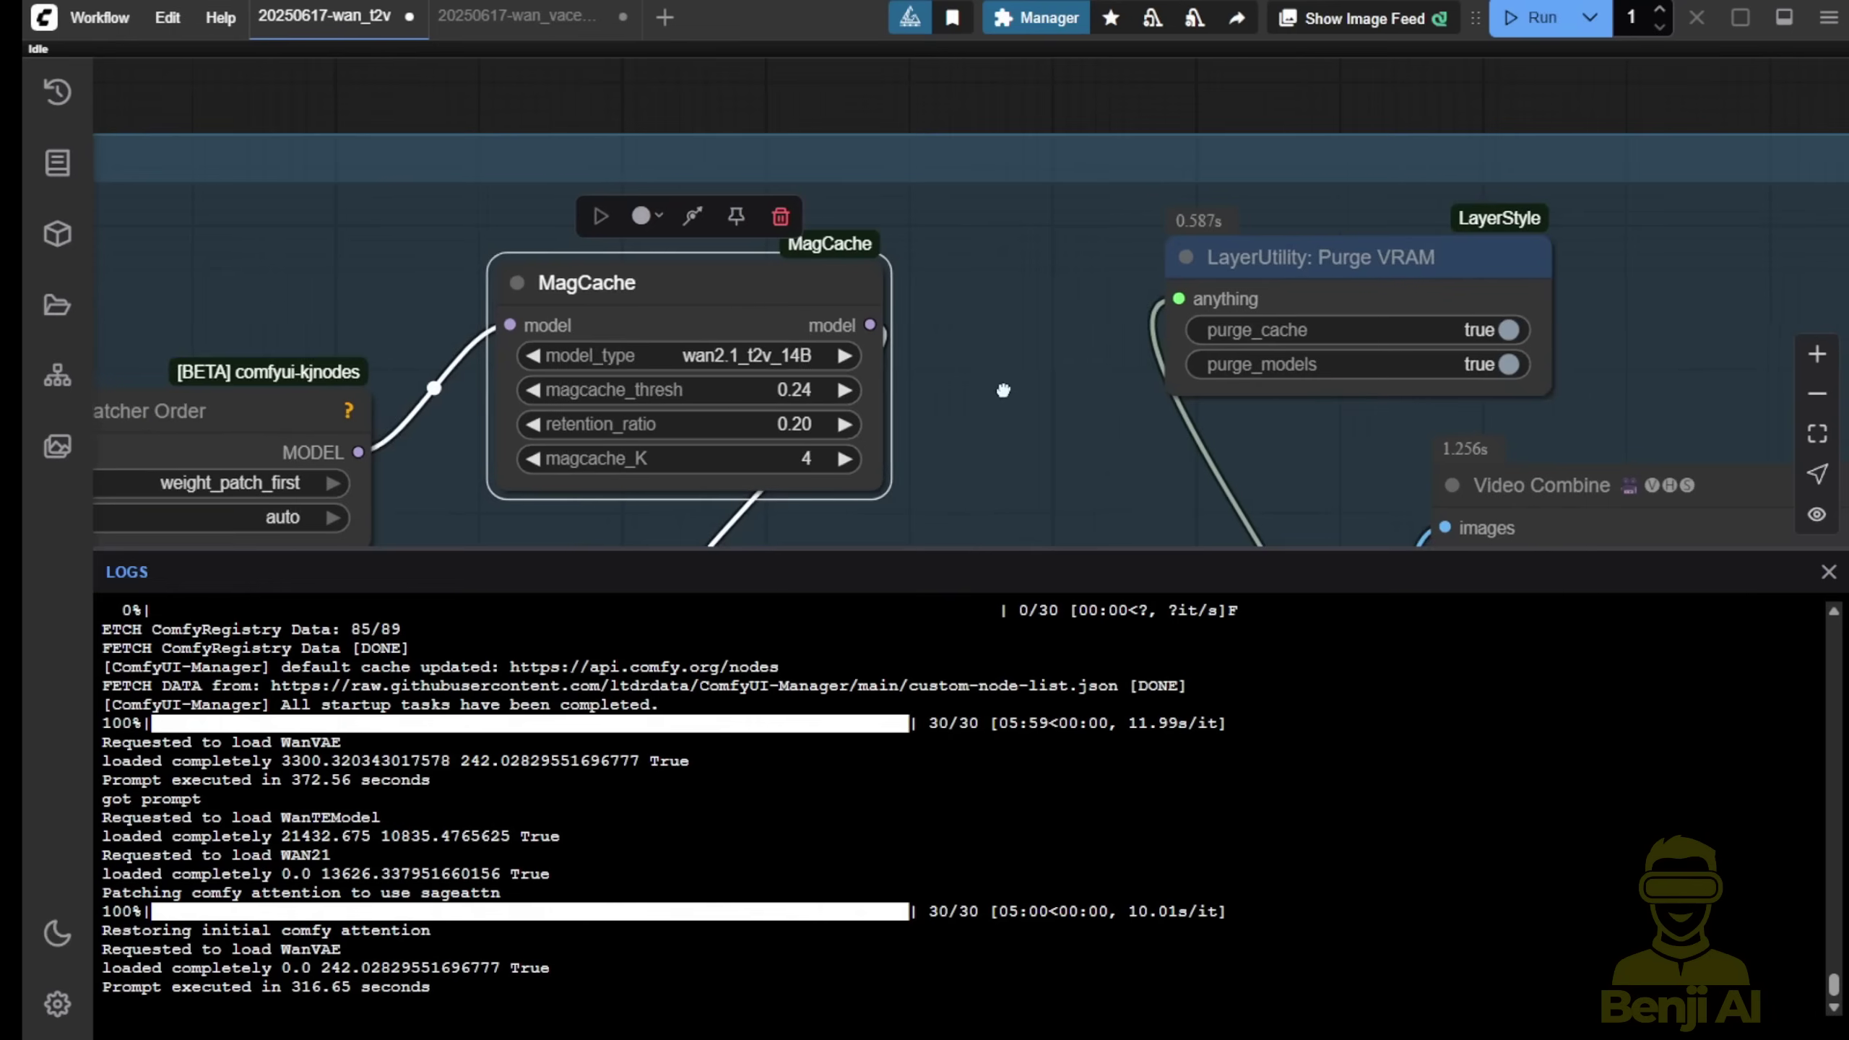
drag(1017, 393, 1513, 221)
drag(627, 173, 959, 203)
click(478, 146)
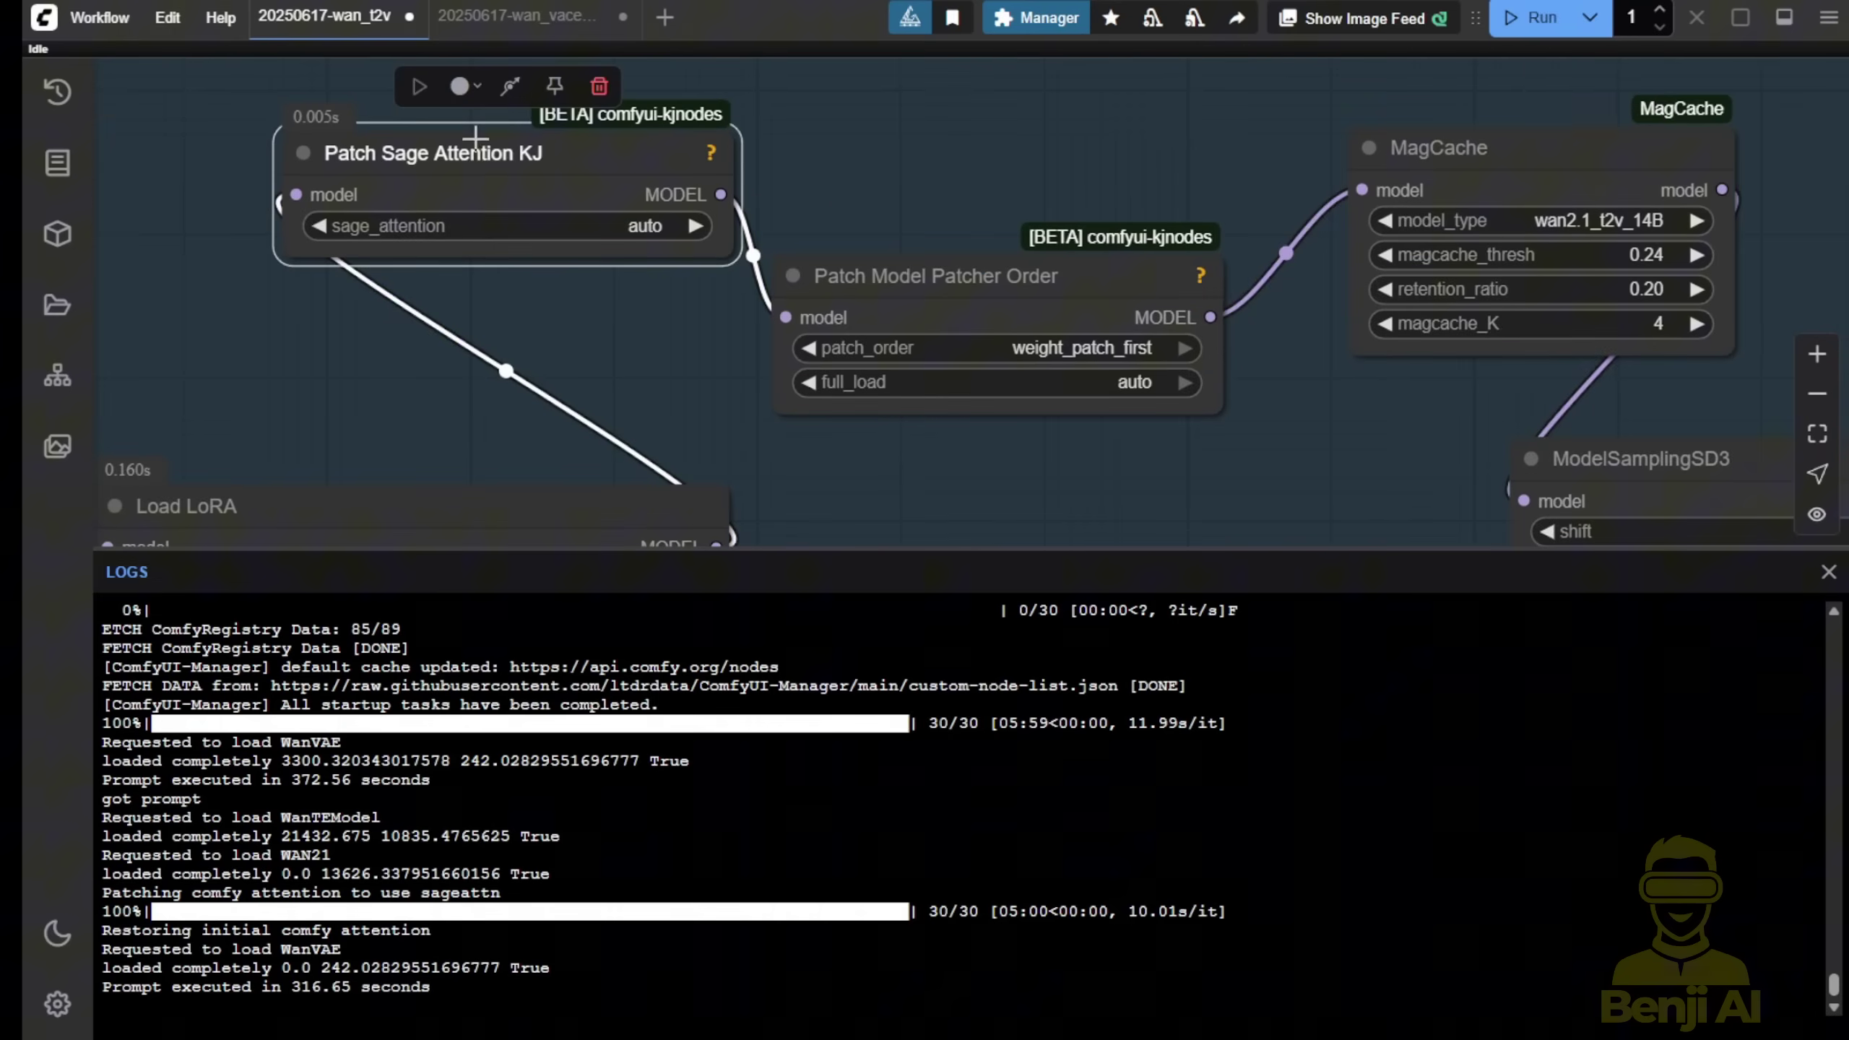
click(1476, 151)
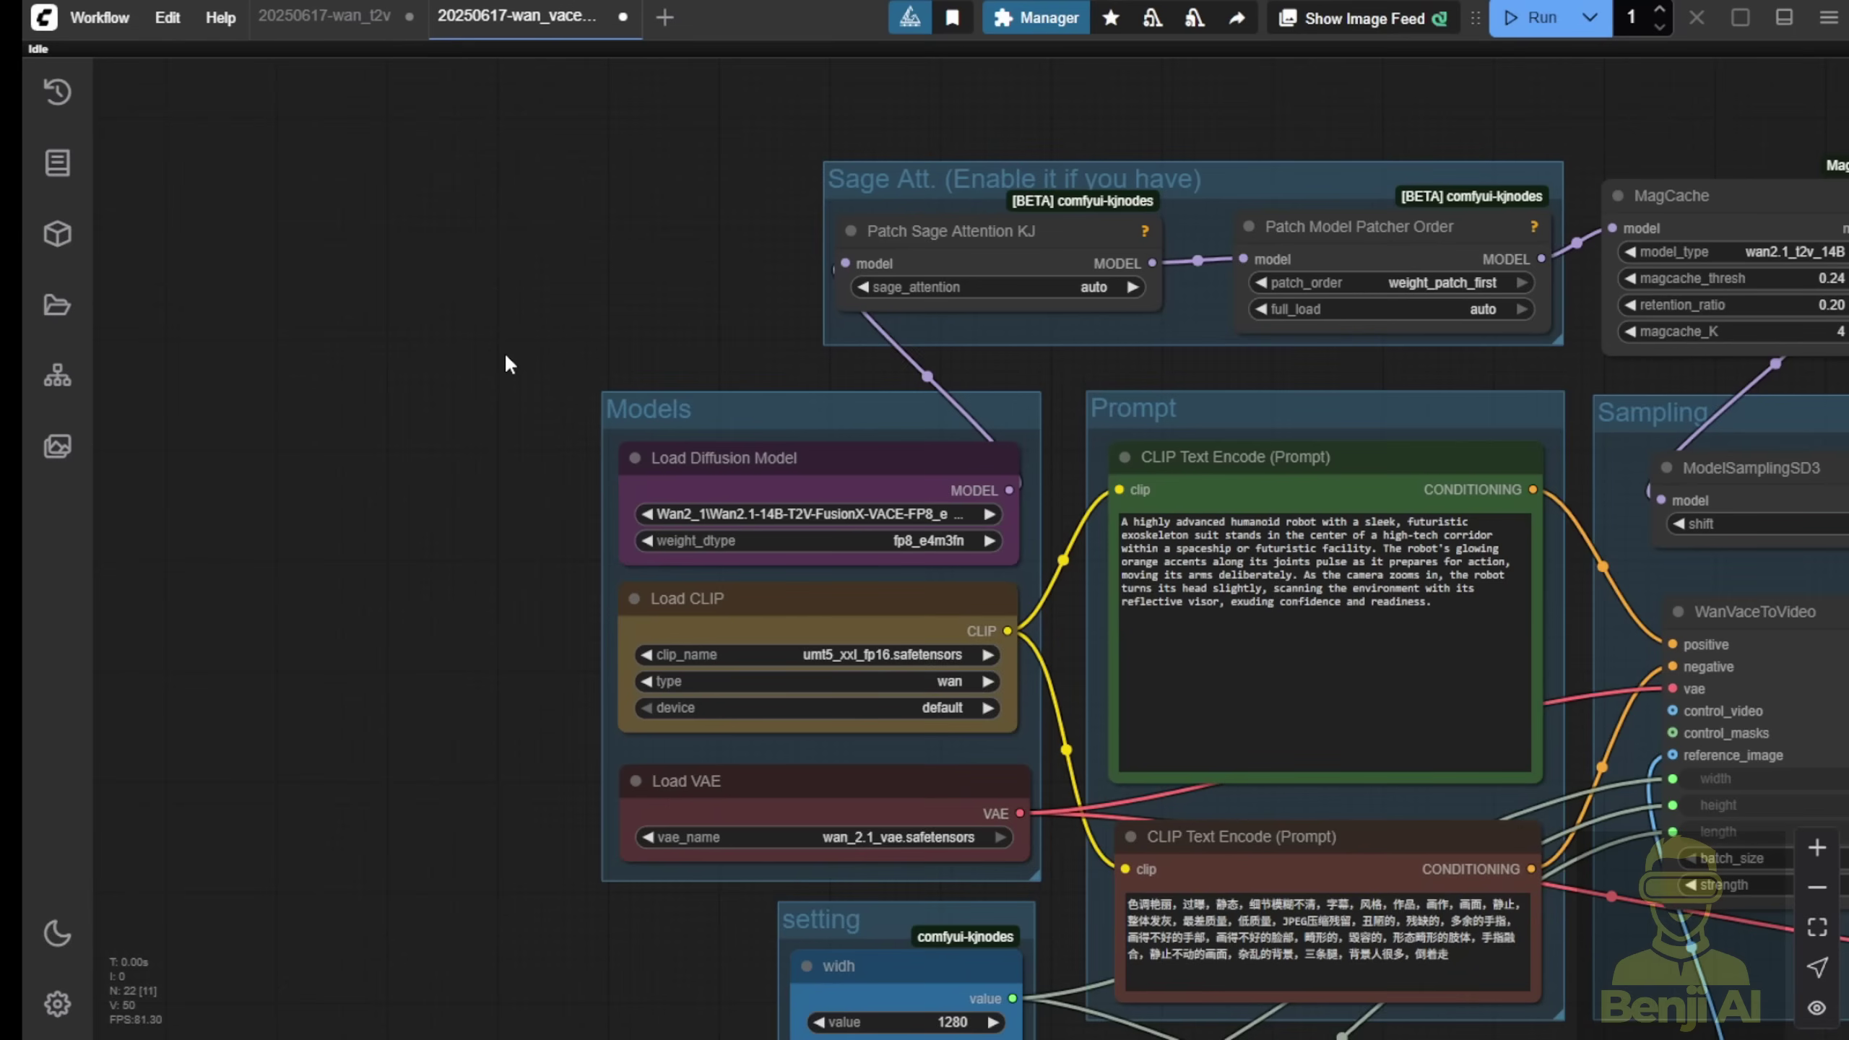
Step: Widen the Load Diffusion Model node to show its full model name
scroll(923, 530, up, 3)
scroll(923, 530, up, 2)
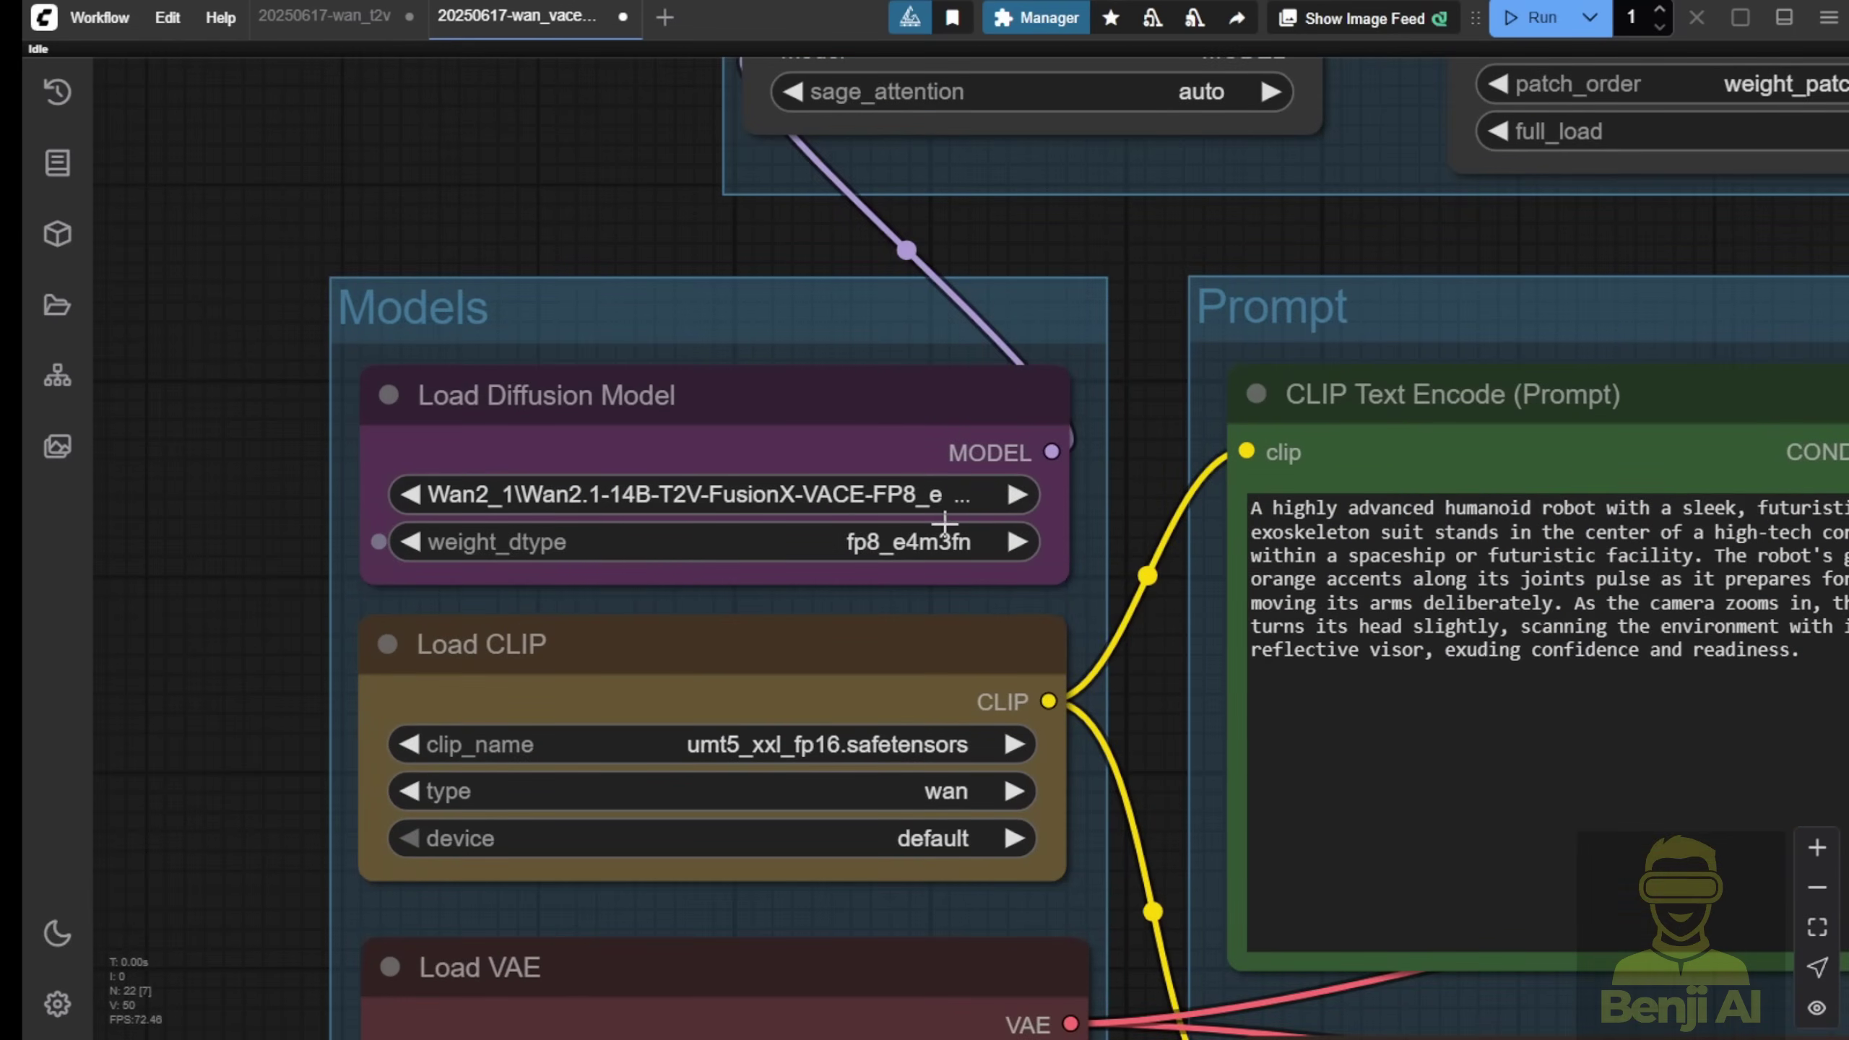
drag(1056, 567, 1217, 568)
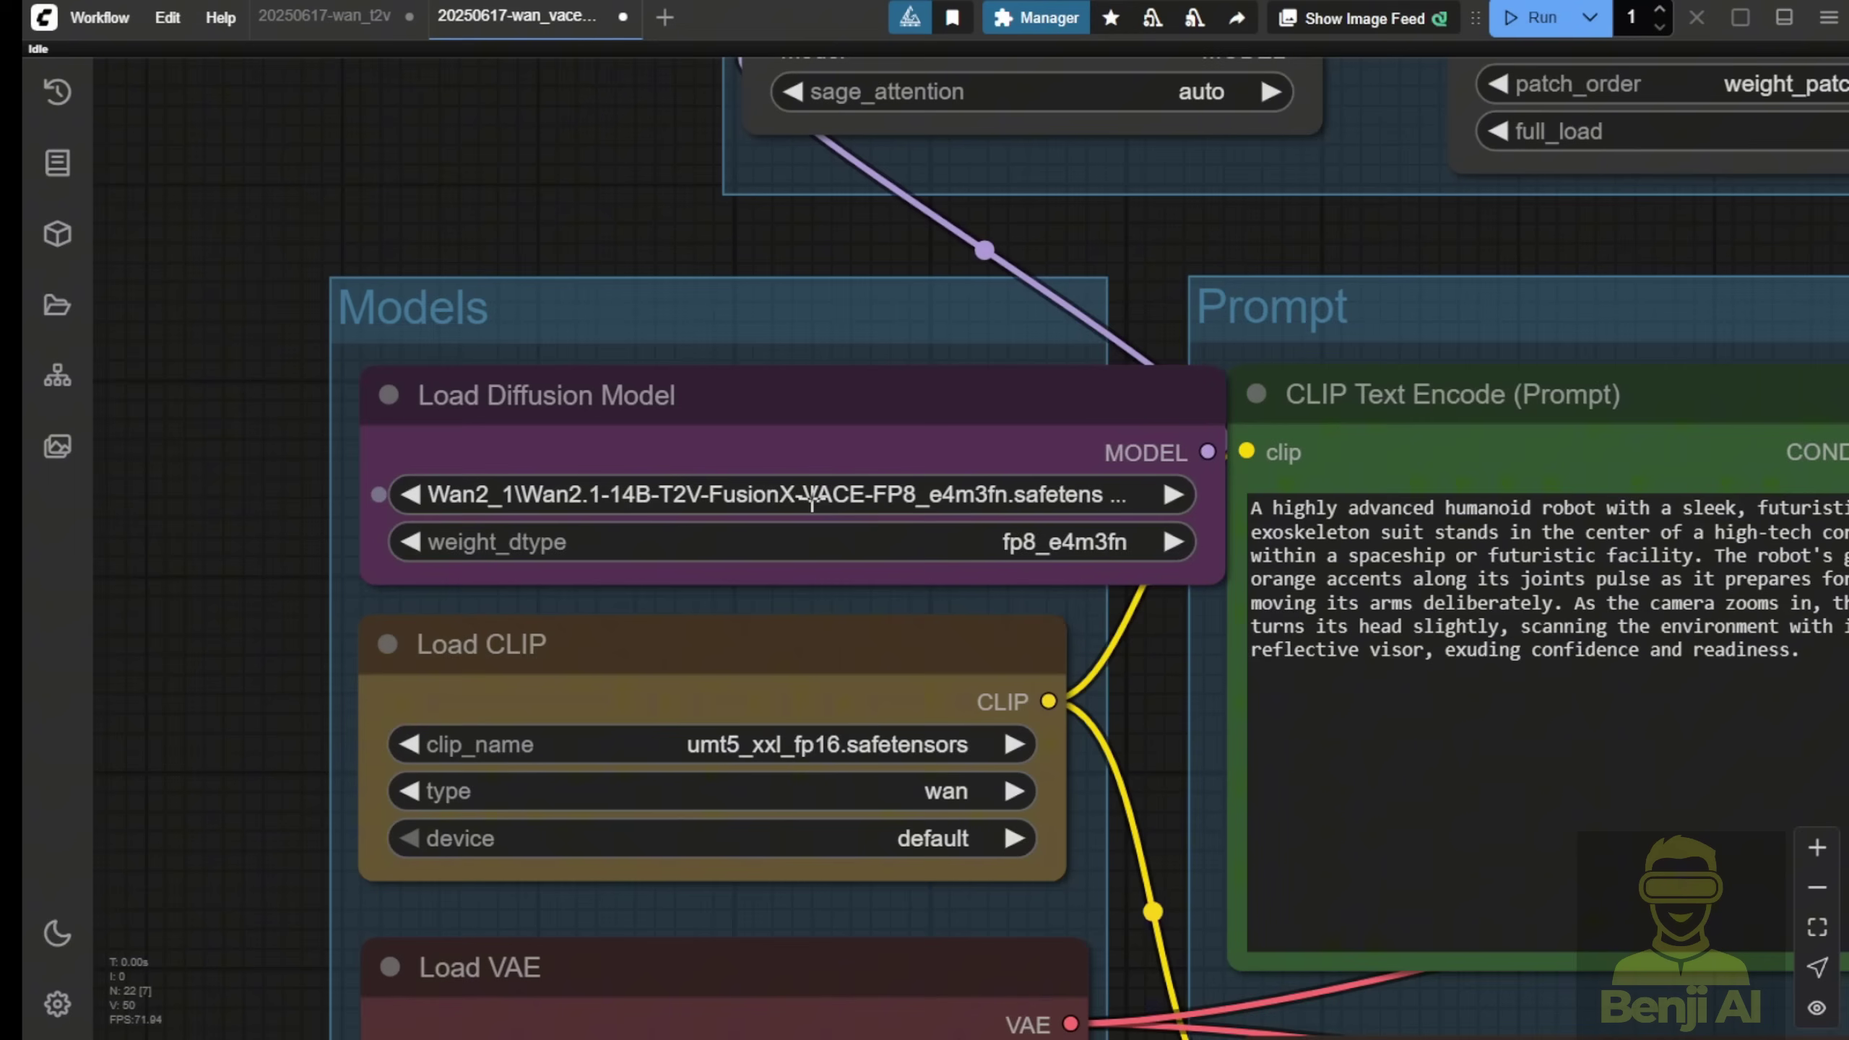
drag(866, 466, 701, 474)
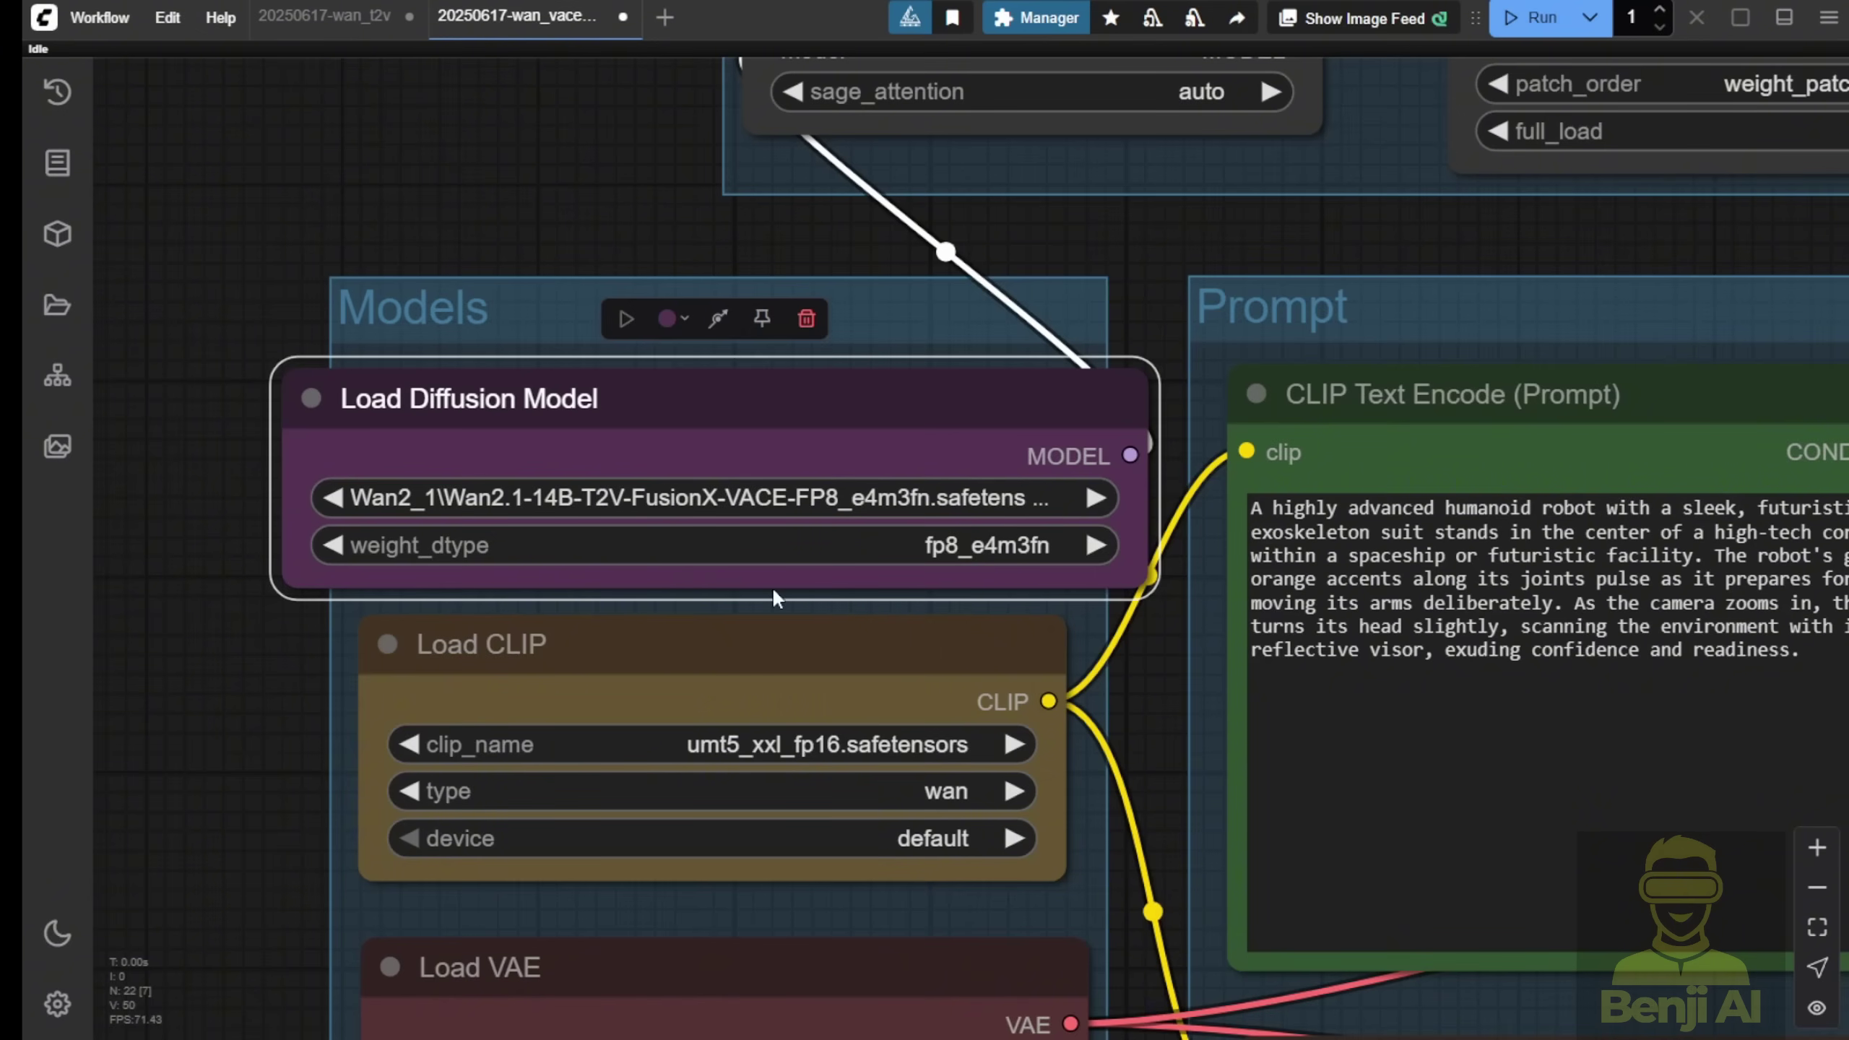
Step: Survey the Sage Att., MagCache and Sampling groups of the VACE workflow
drag(617, 221, 437, 515)
drag(1454, 431, 1004, 446)
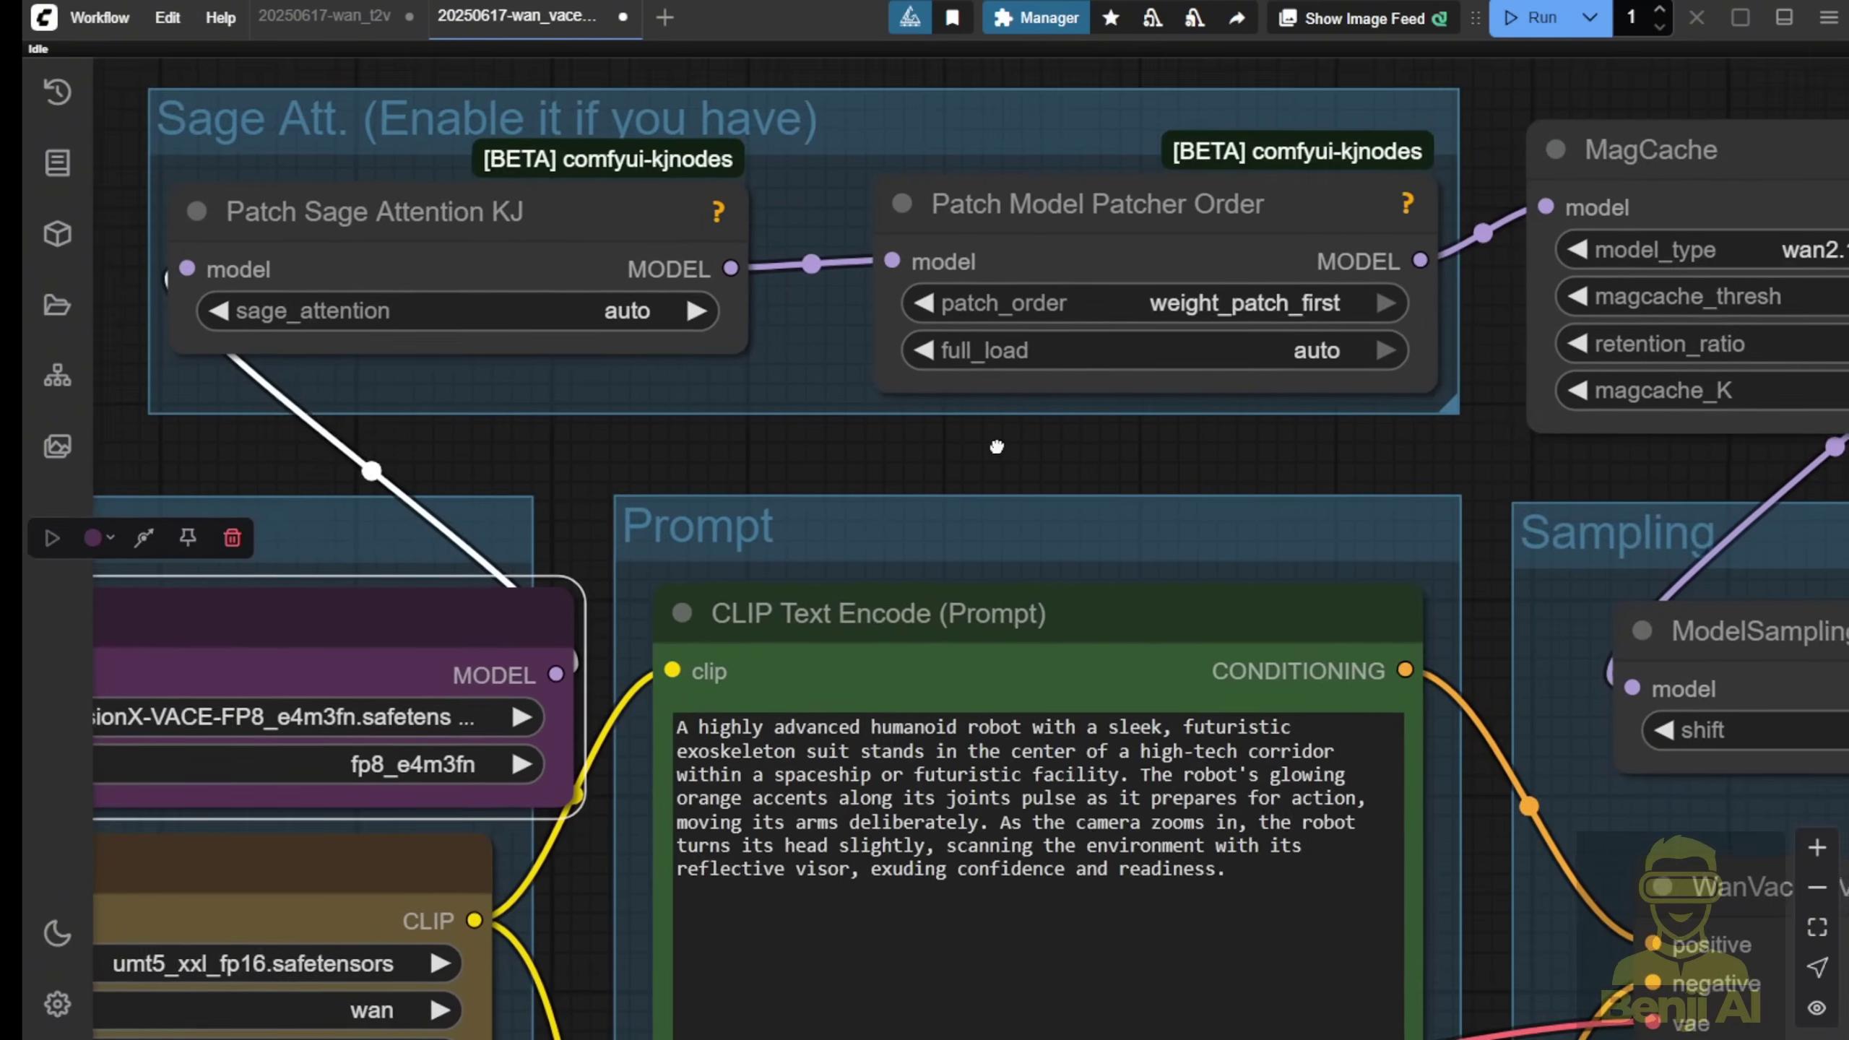
scroll(1005, 446, down, 1)
scroll(1002, 437, up, 2)
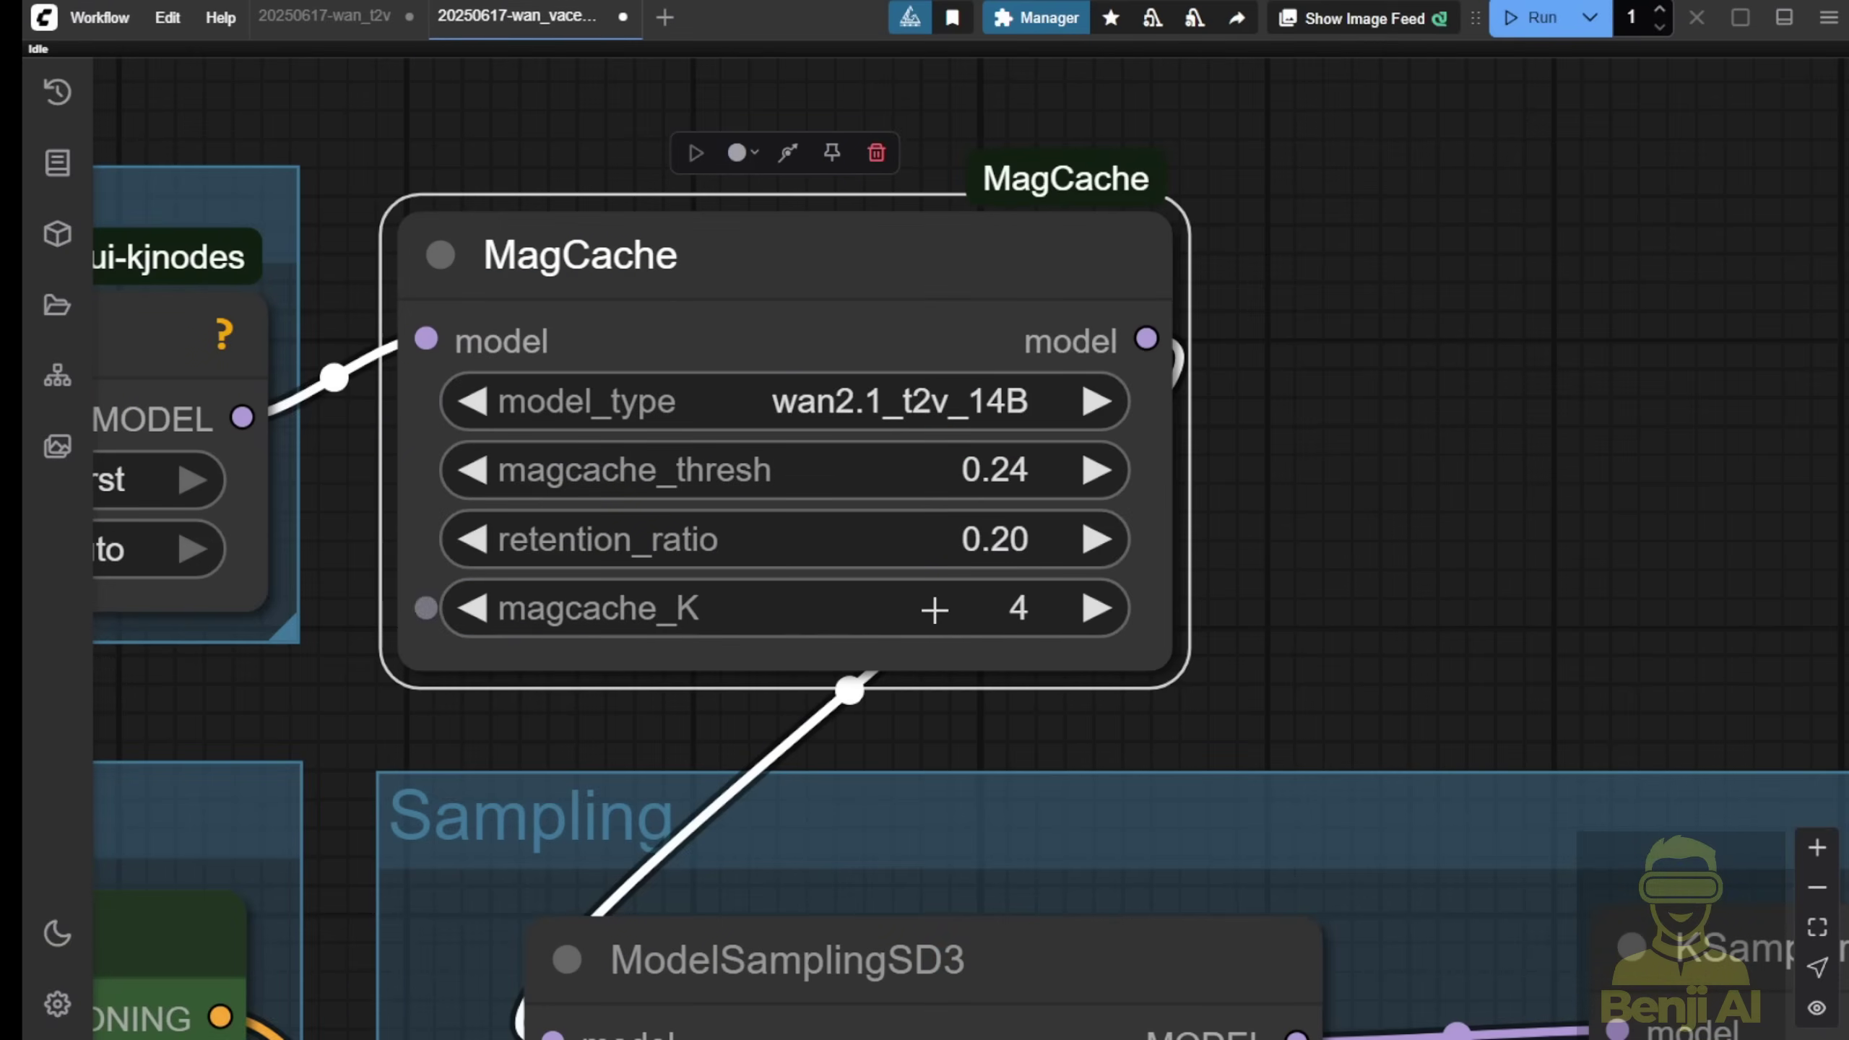
scroll(935, 610, down, 3)
scroll(932, 607, down, 1)
scroll(969, 607, down, 2)
scroll(1233, 475, down, 3)
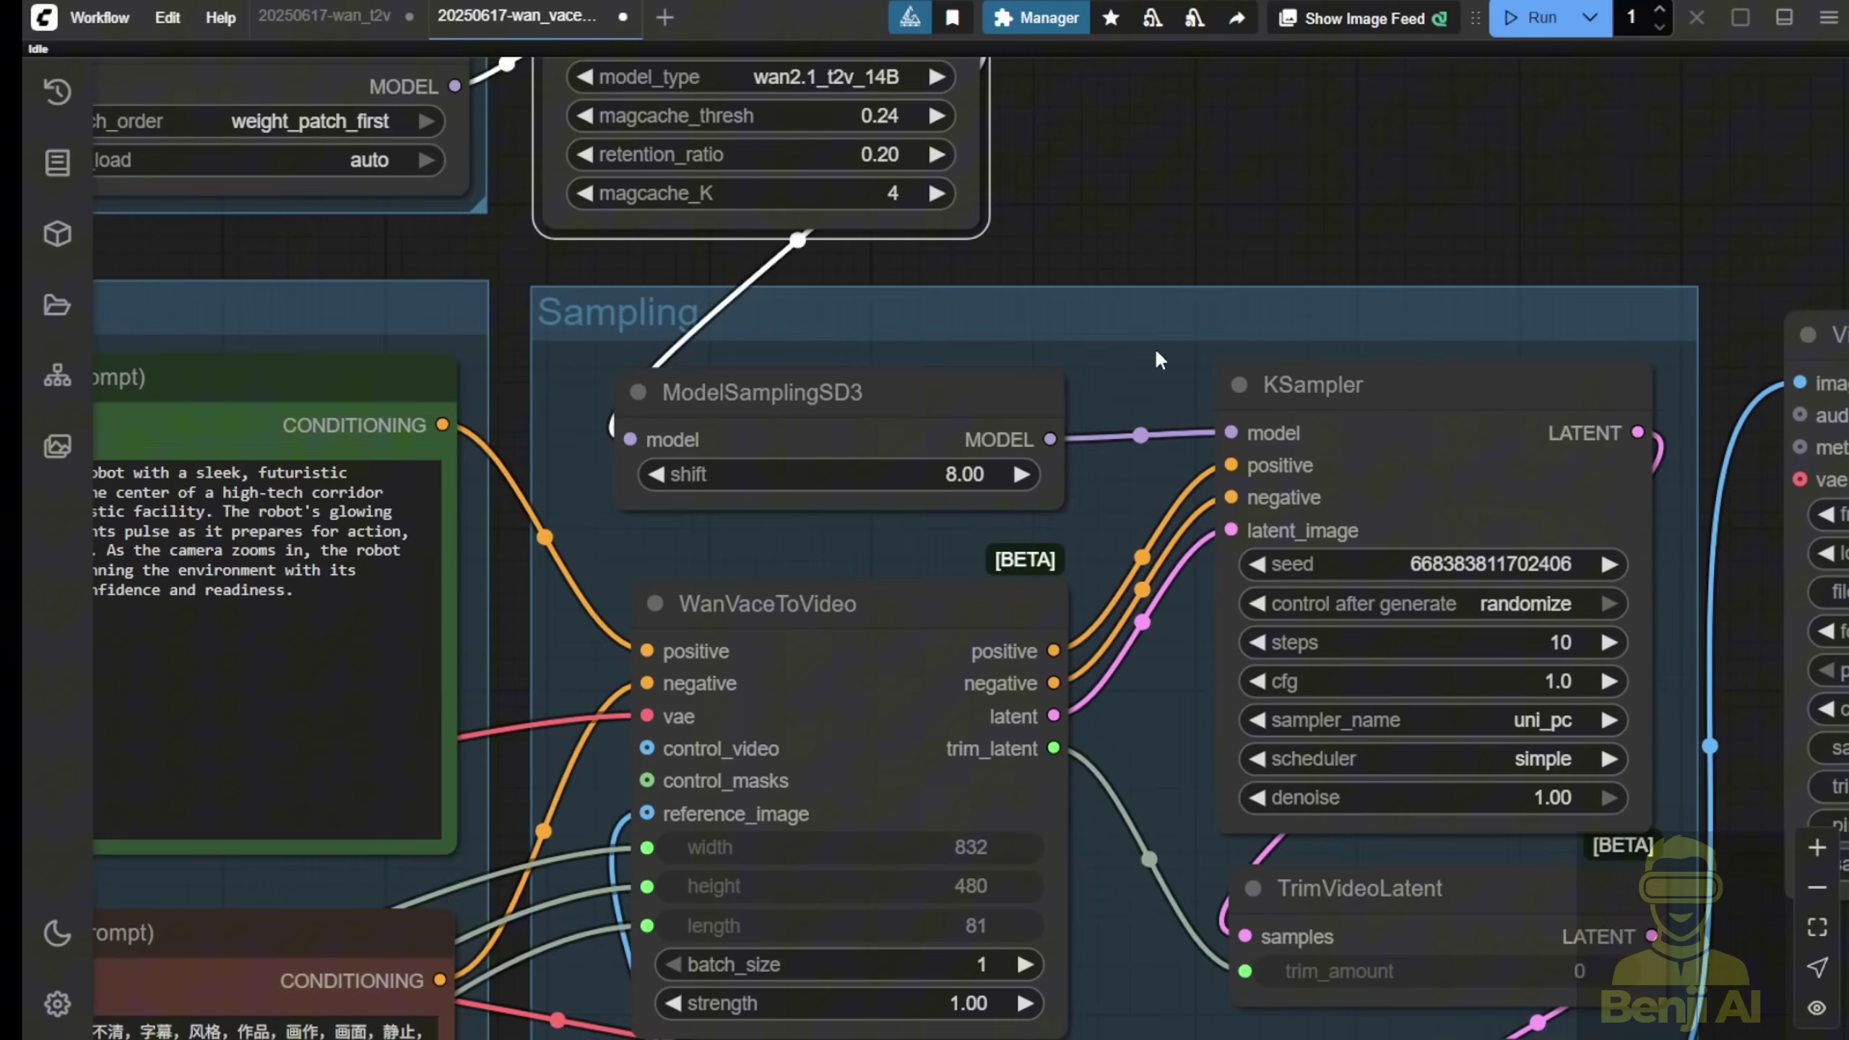
scroll(1152, 357, down, 5)
scroll(1121, 394, down, 2)
scroll(473, 513, up, 3)
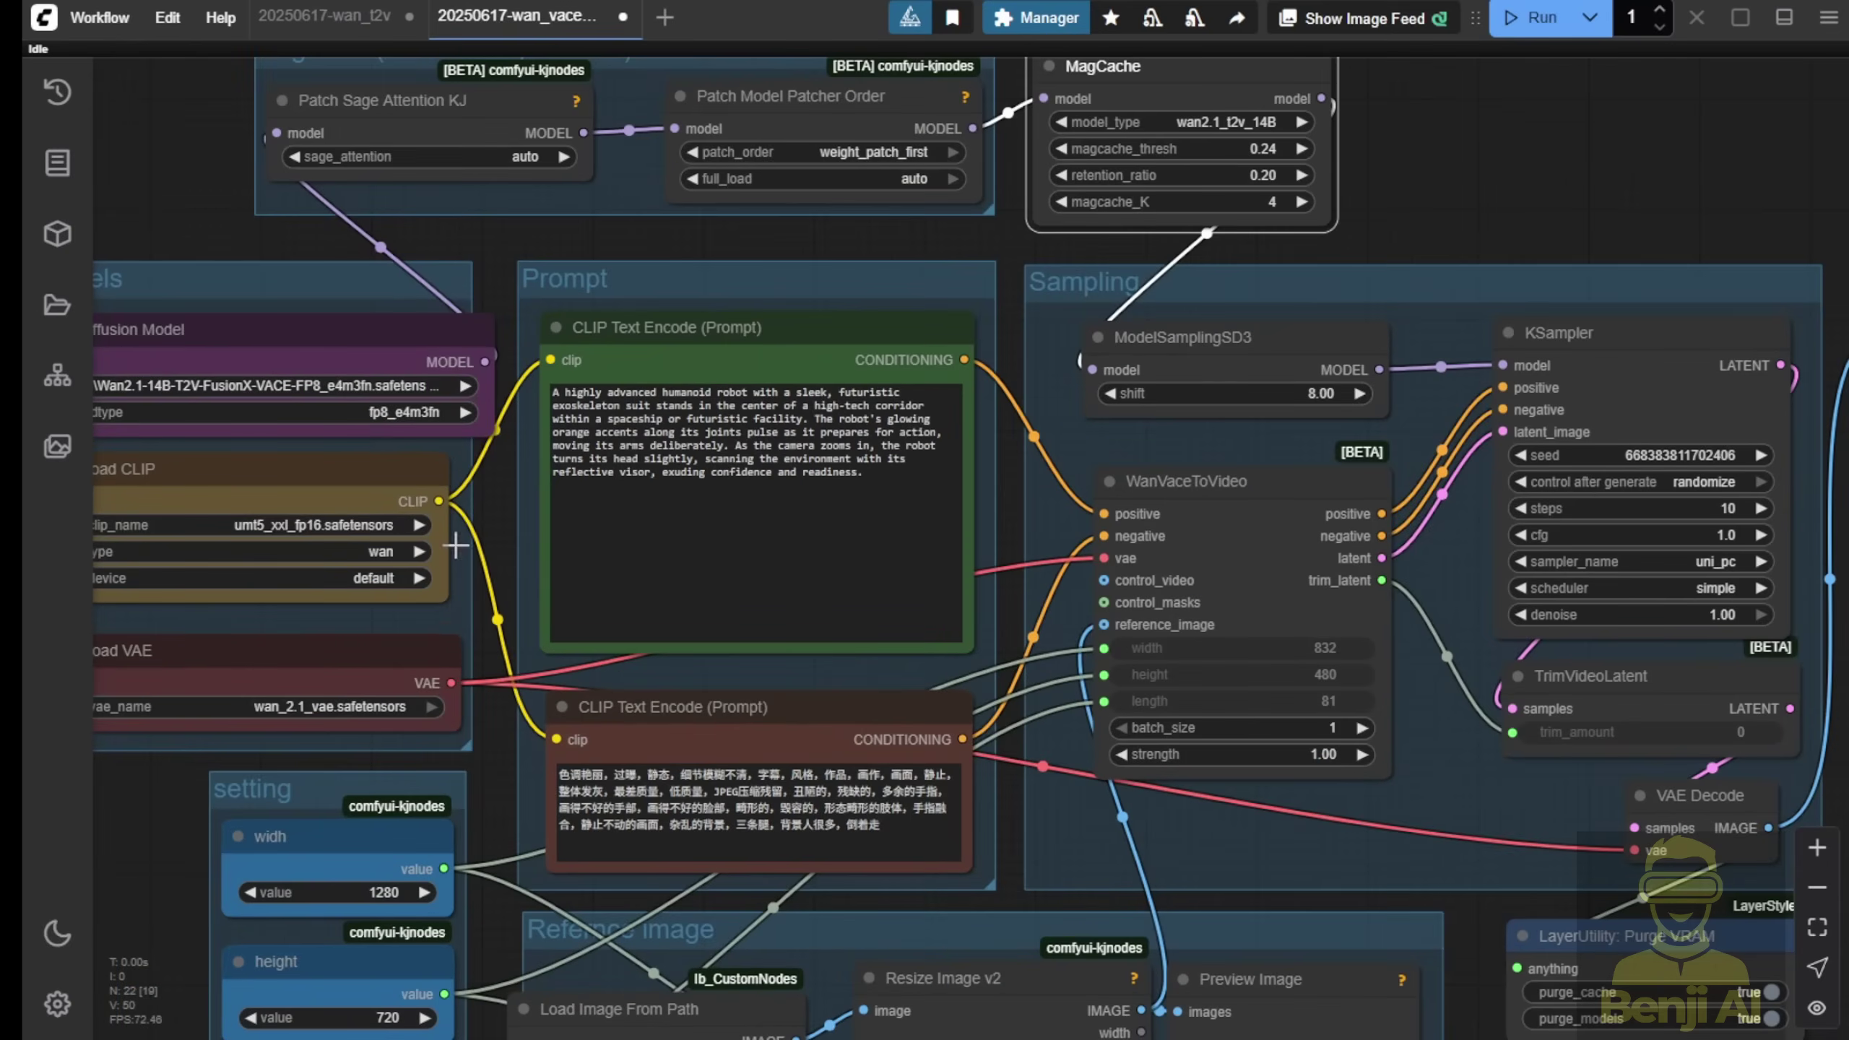
Step: Adjust the Load Image From Path node in the Reference image group and start the run
drag(502, 730, 446, 502)
scroll(459, 481, down, 3)
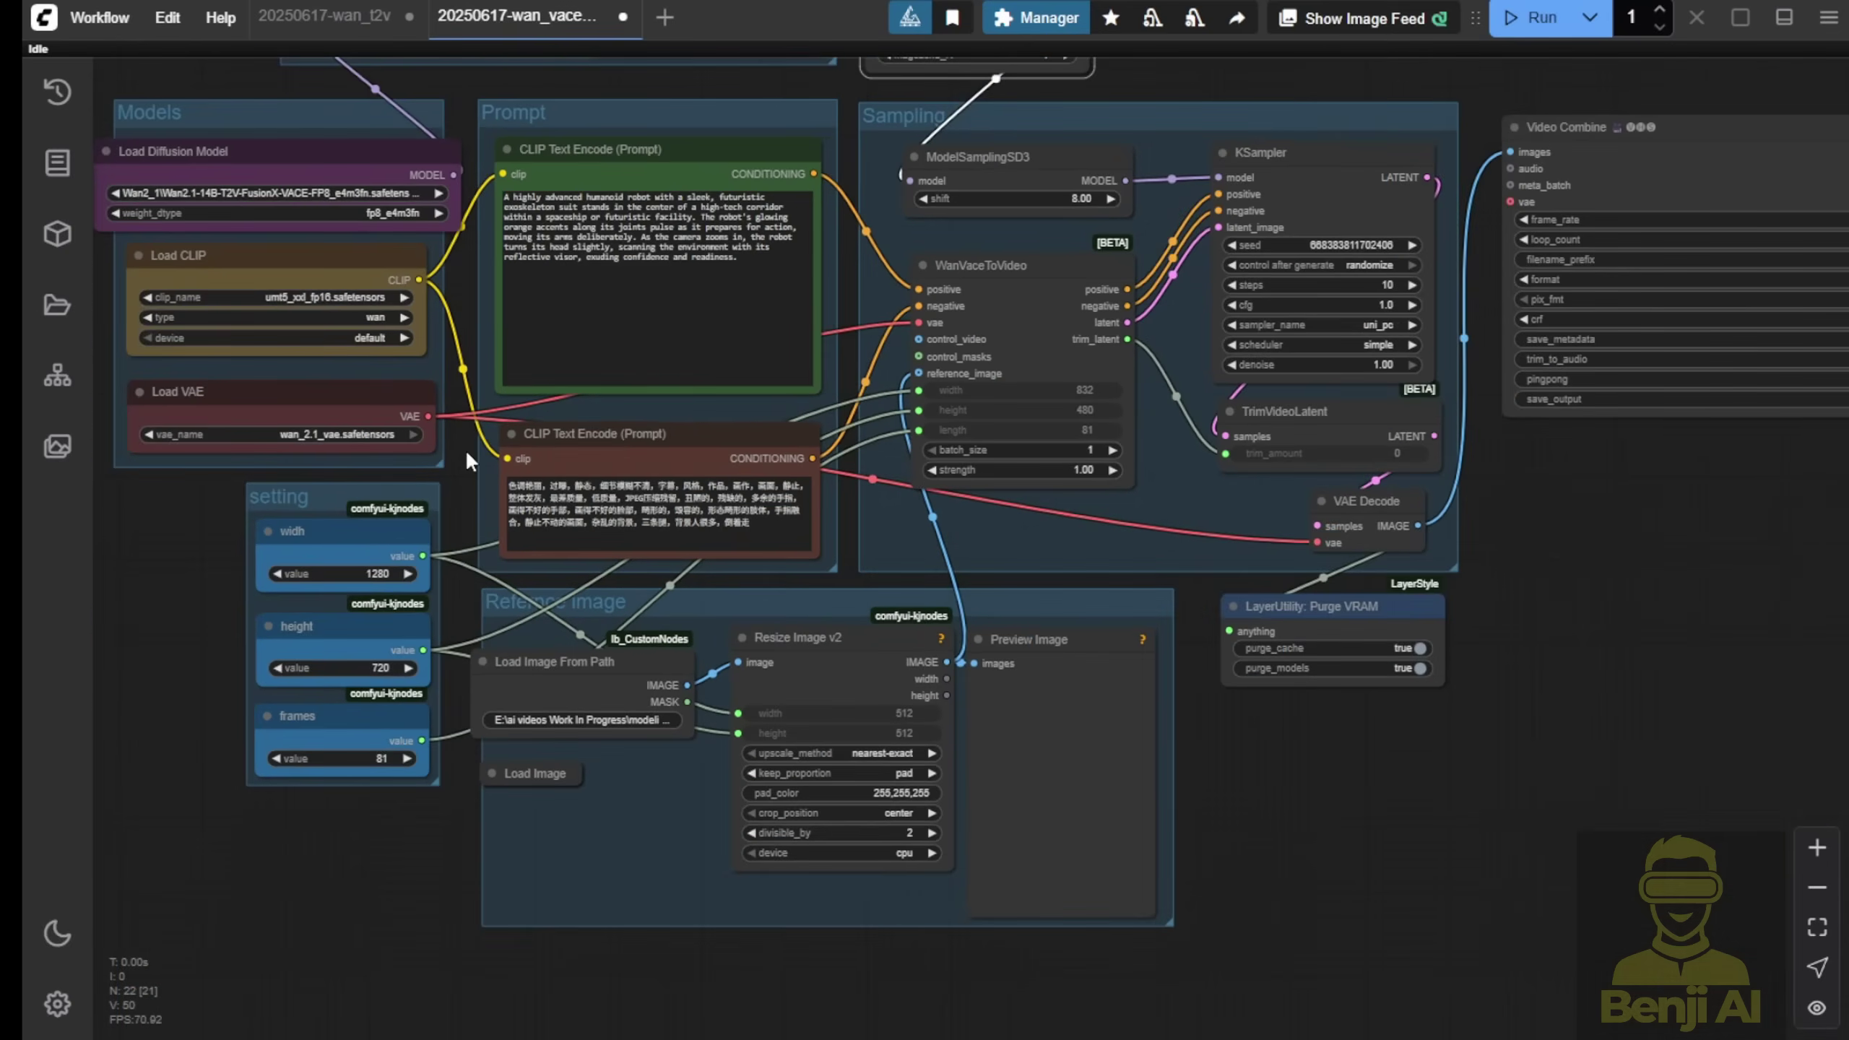
scroll(1243, 678, down, 2)
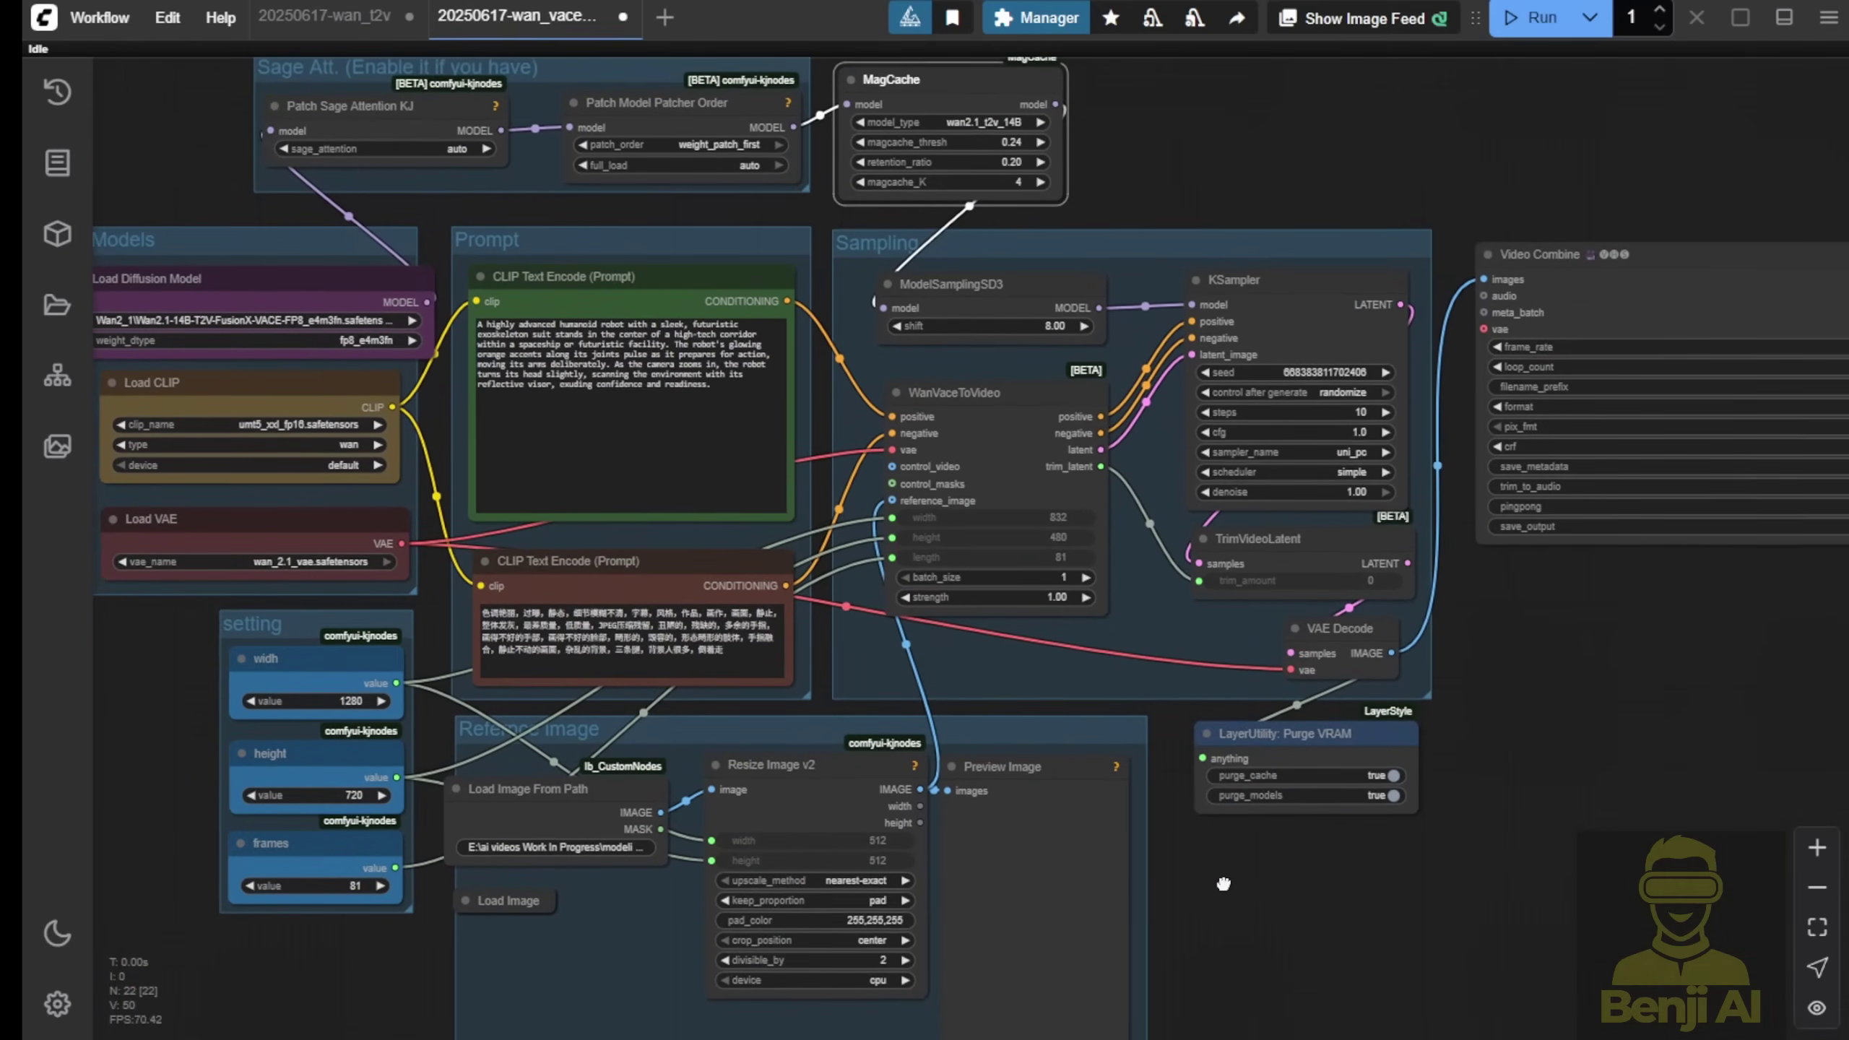
drag(437, 772, 423, 800)
scroll(728, 656, up, 5)
click(1521, 28)
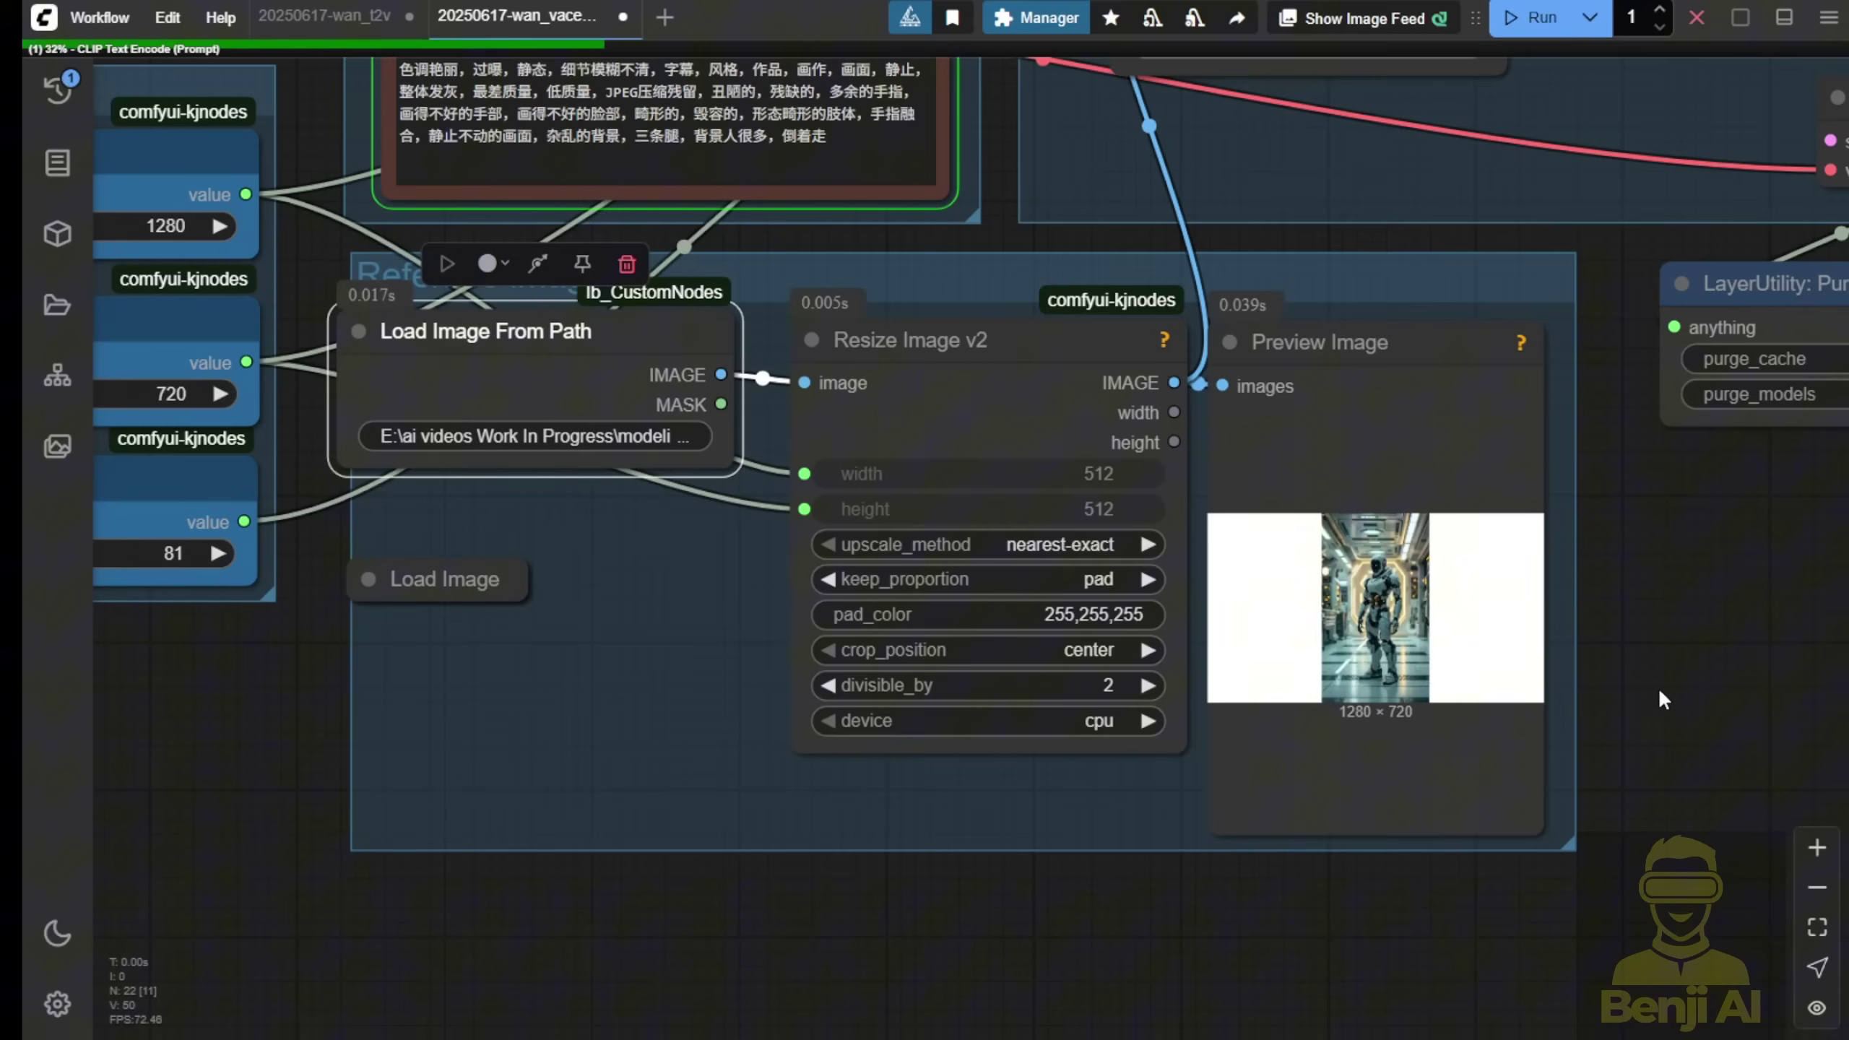
scroll(1647, 688, up, 4)
scroll(1615, 685, up, 3)
scroll(1589, 677, up, 2)
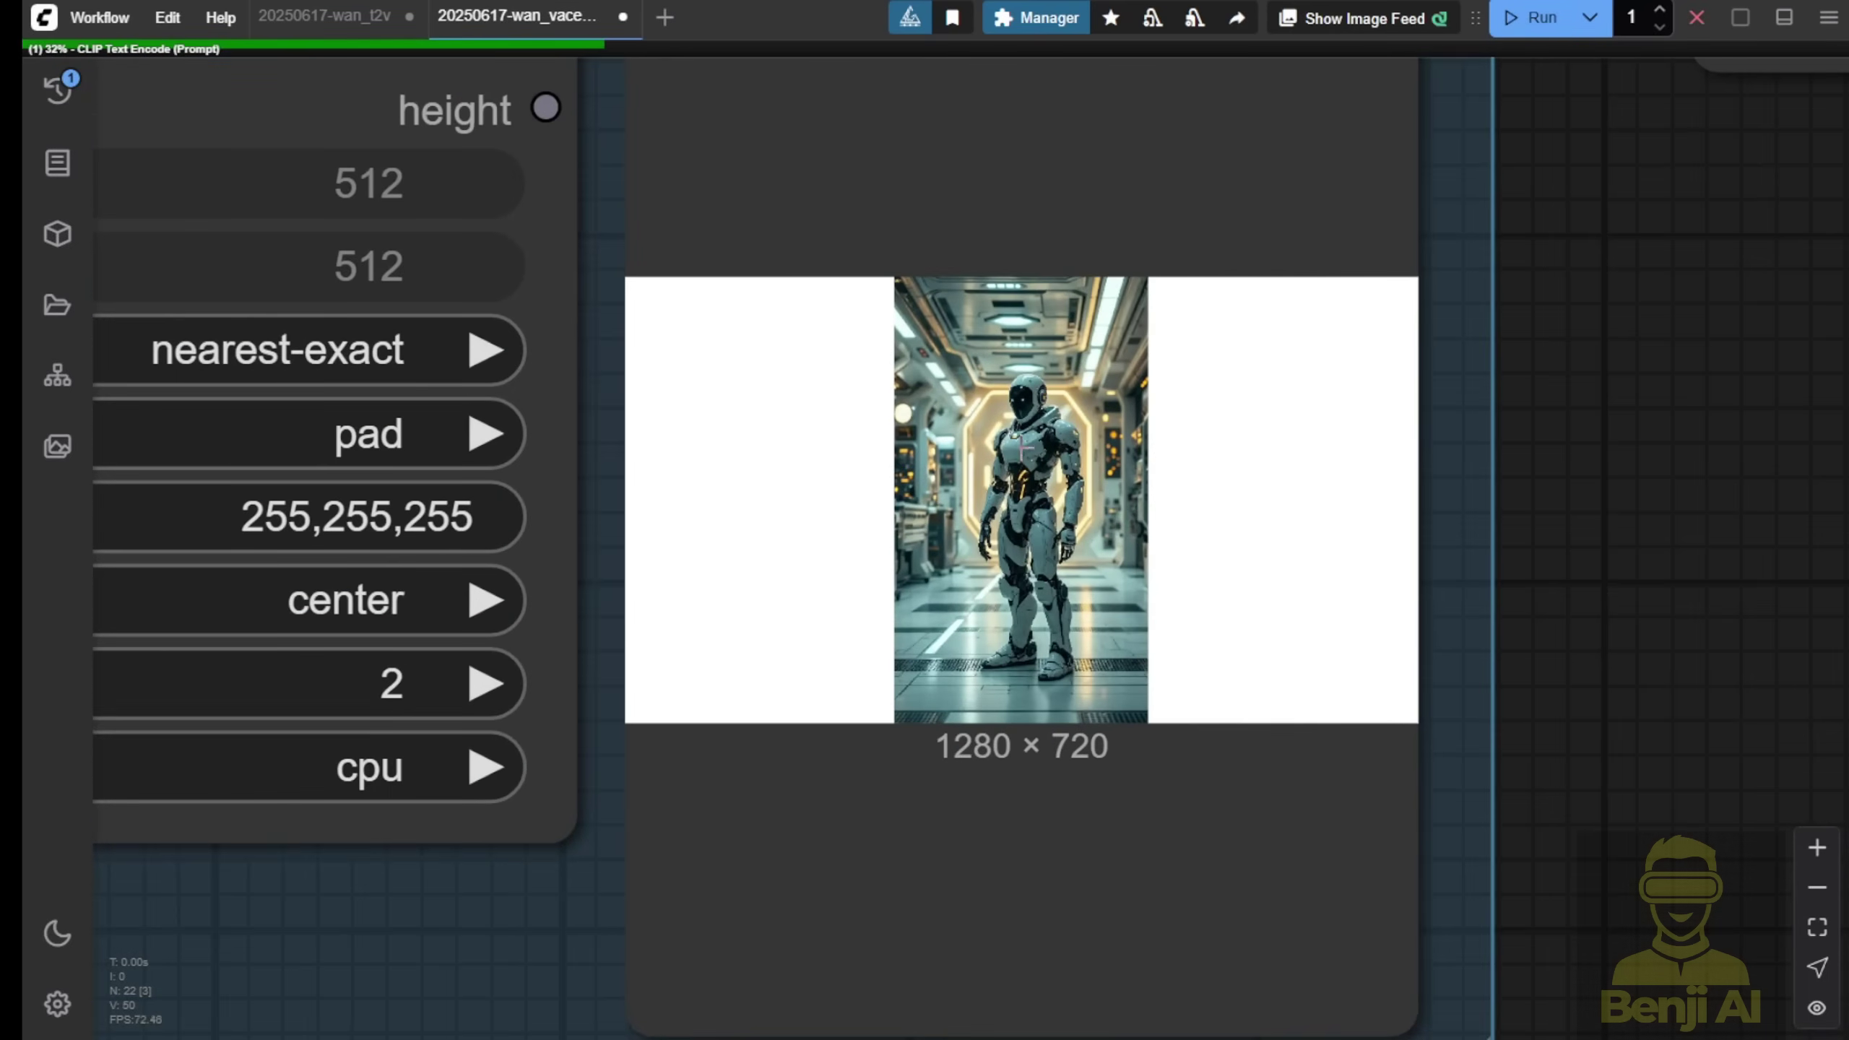
scroll(890, 402, up, 3)
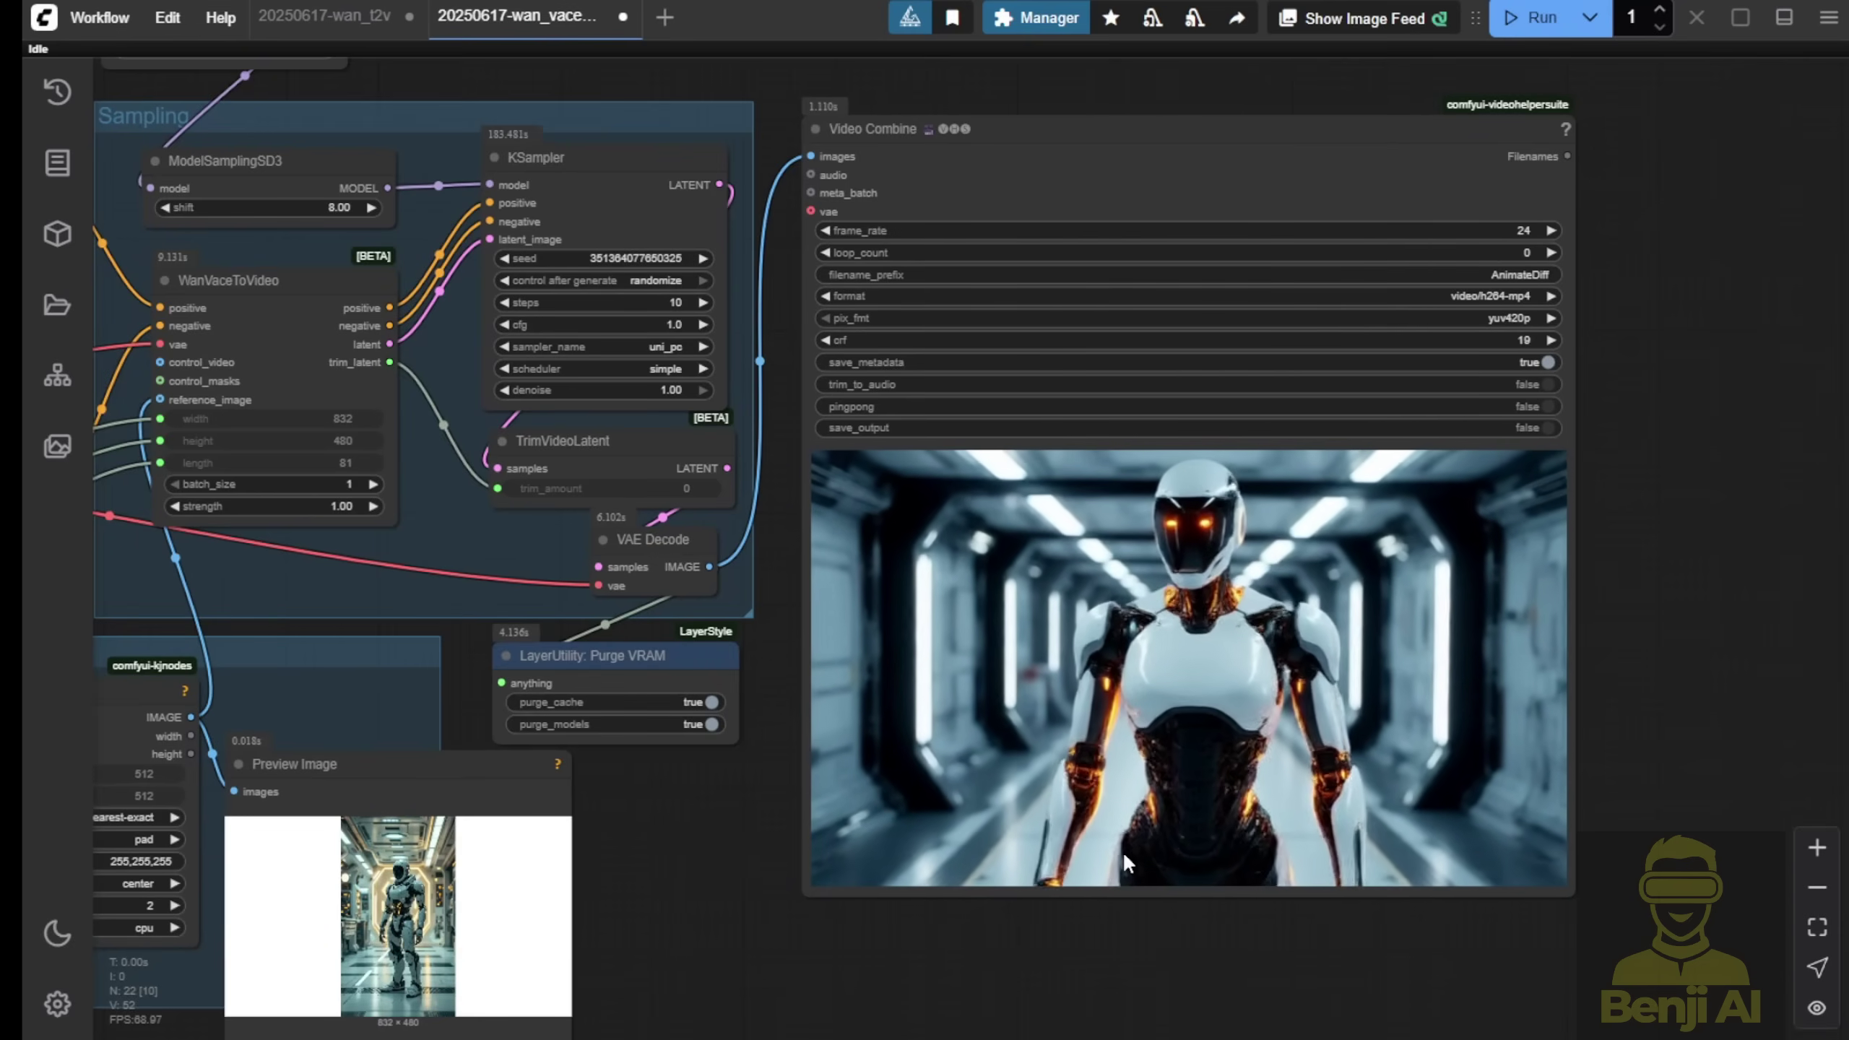
Step: Zoom into the Video Combine preview to watch the white robot corridor video
scroll(1150, 832, up, 3)
scroll(1150, 832, up, 1)
scroll(1150, 831, up, 1)
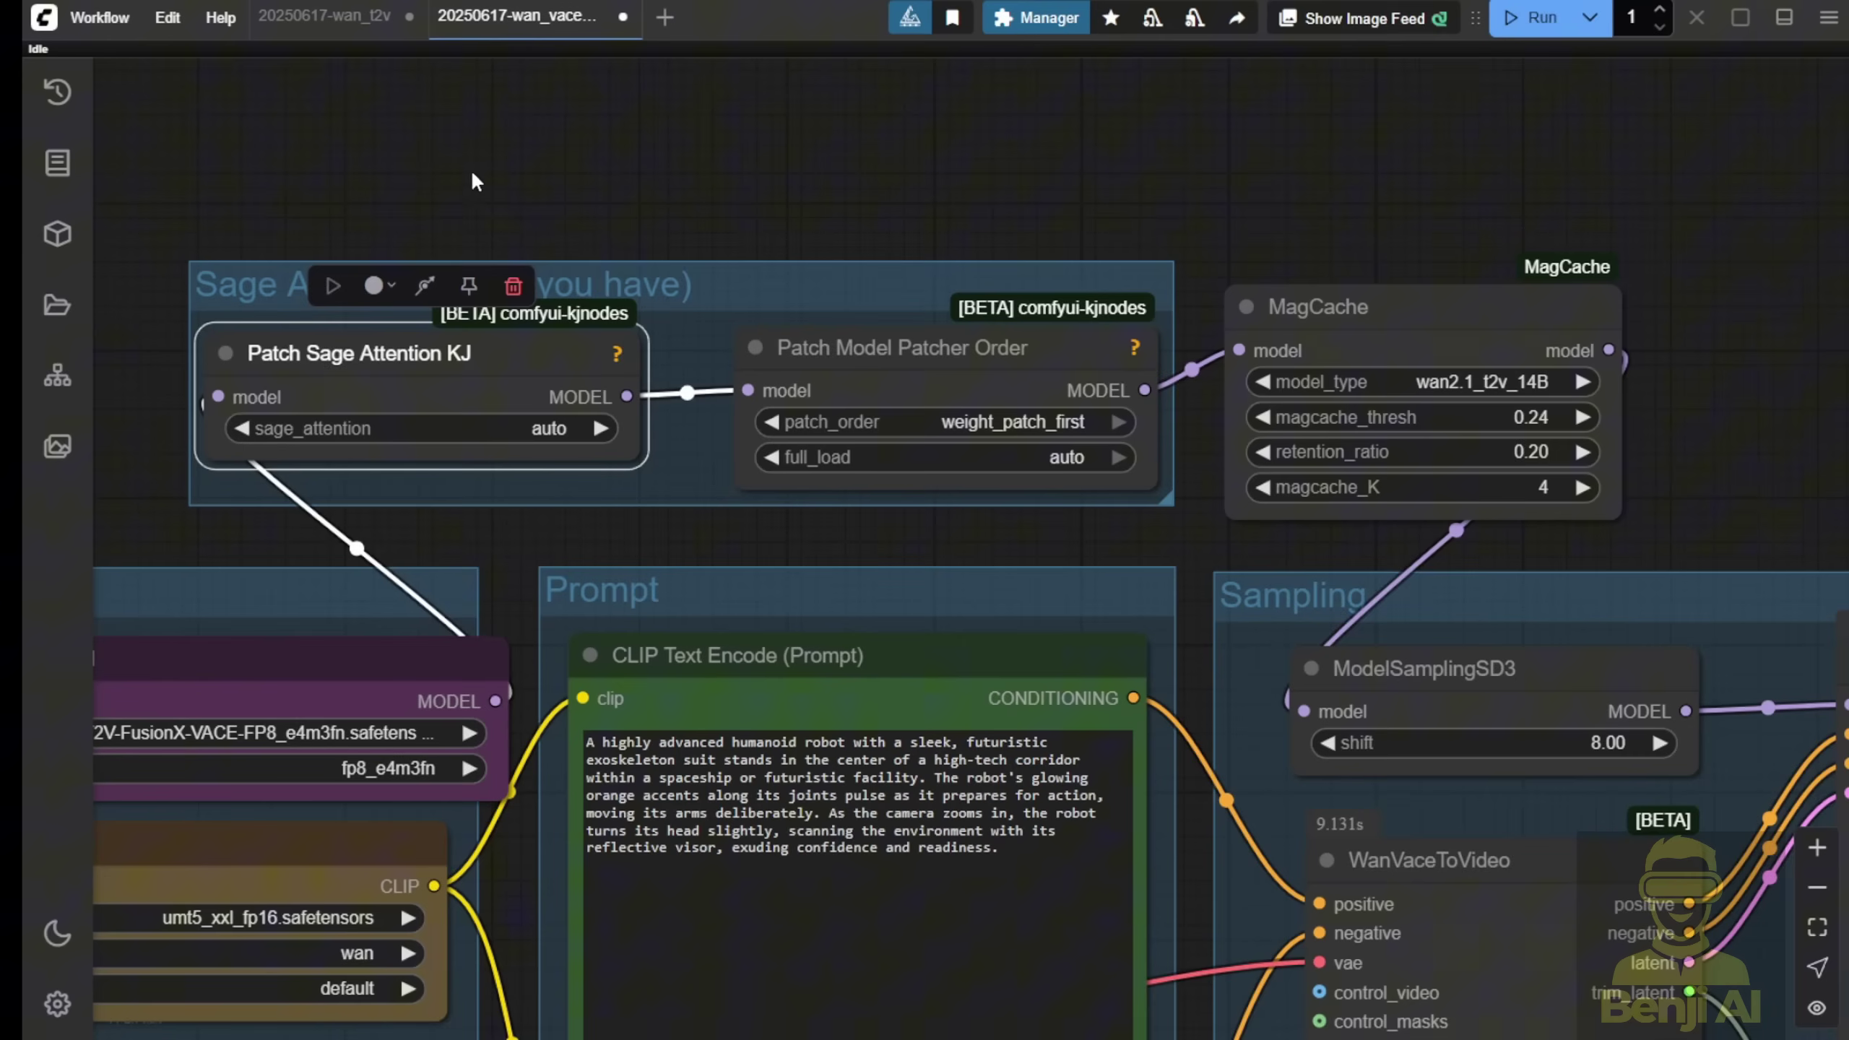
Step: Check the diffusion model list, leaving the loaded model unchanged
scroll(680, 439, left, 5)
click(611, 594)
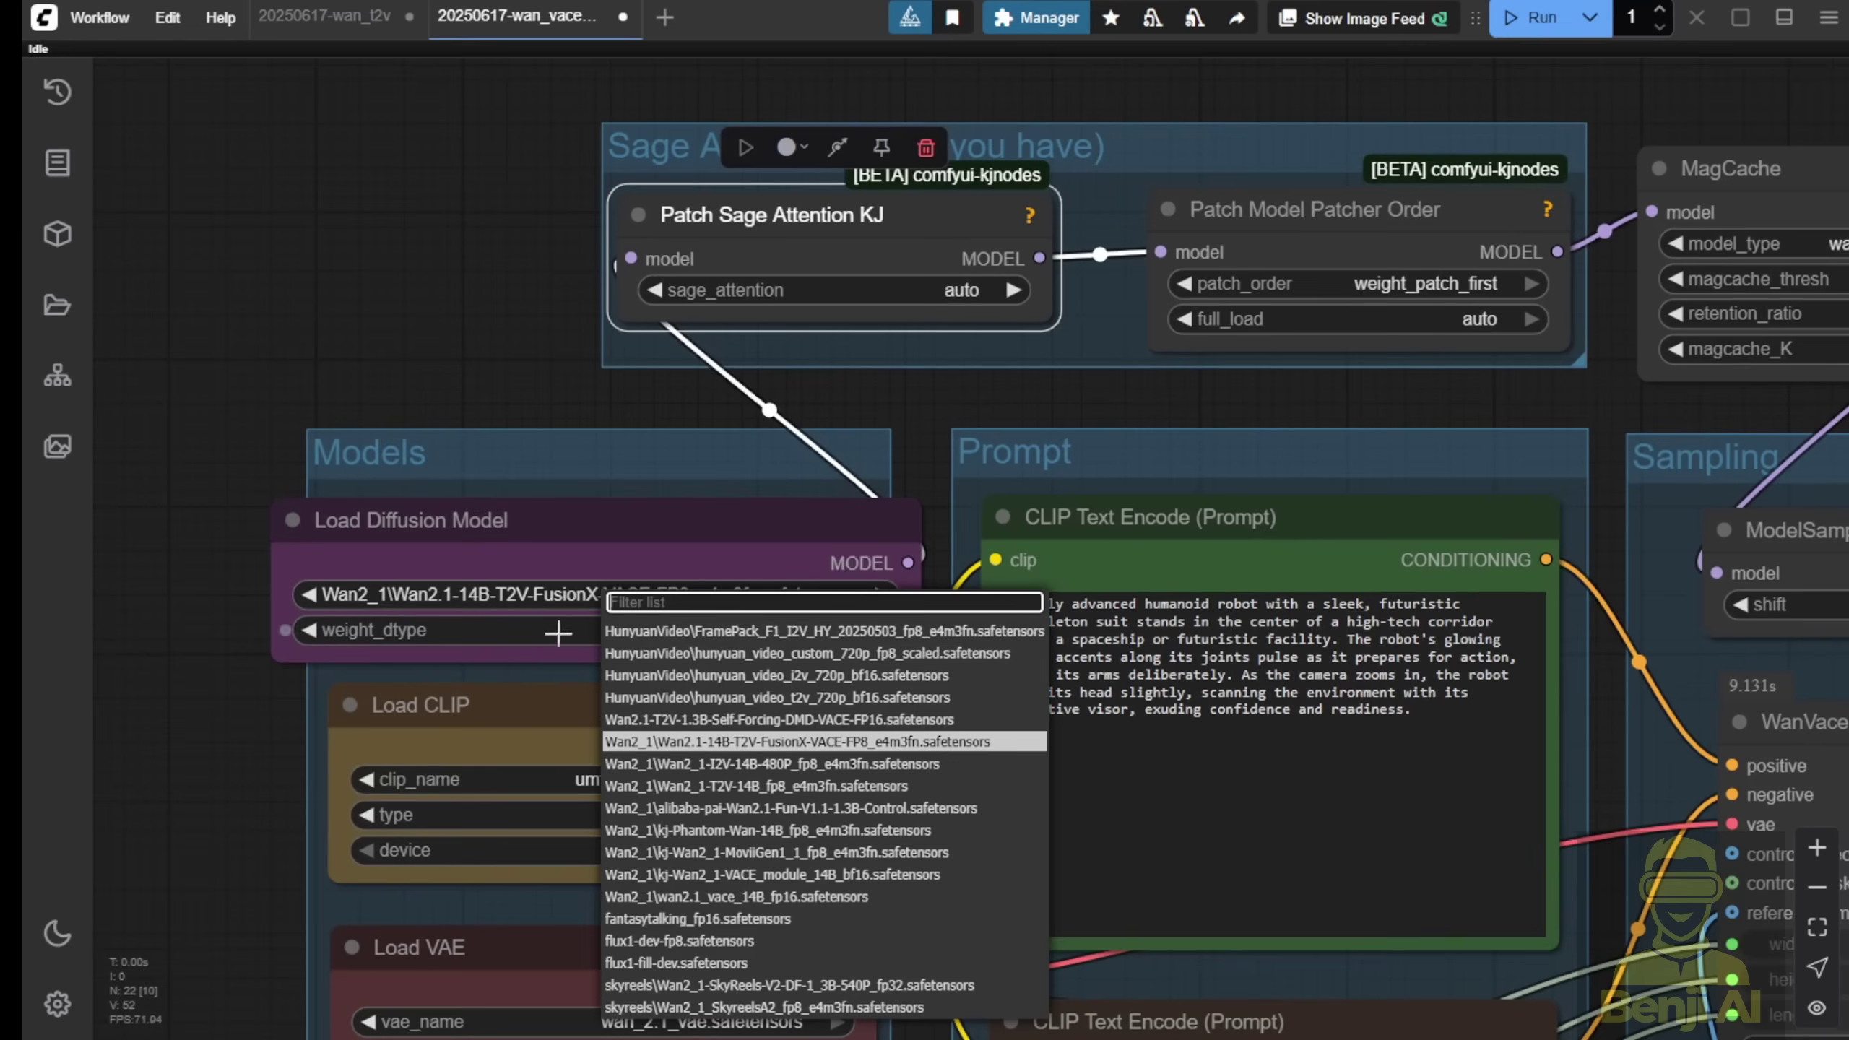
click(930, 415)
scroll(563, 580, up, 3)
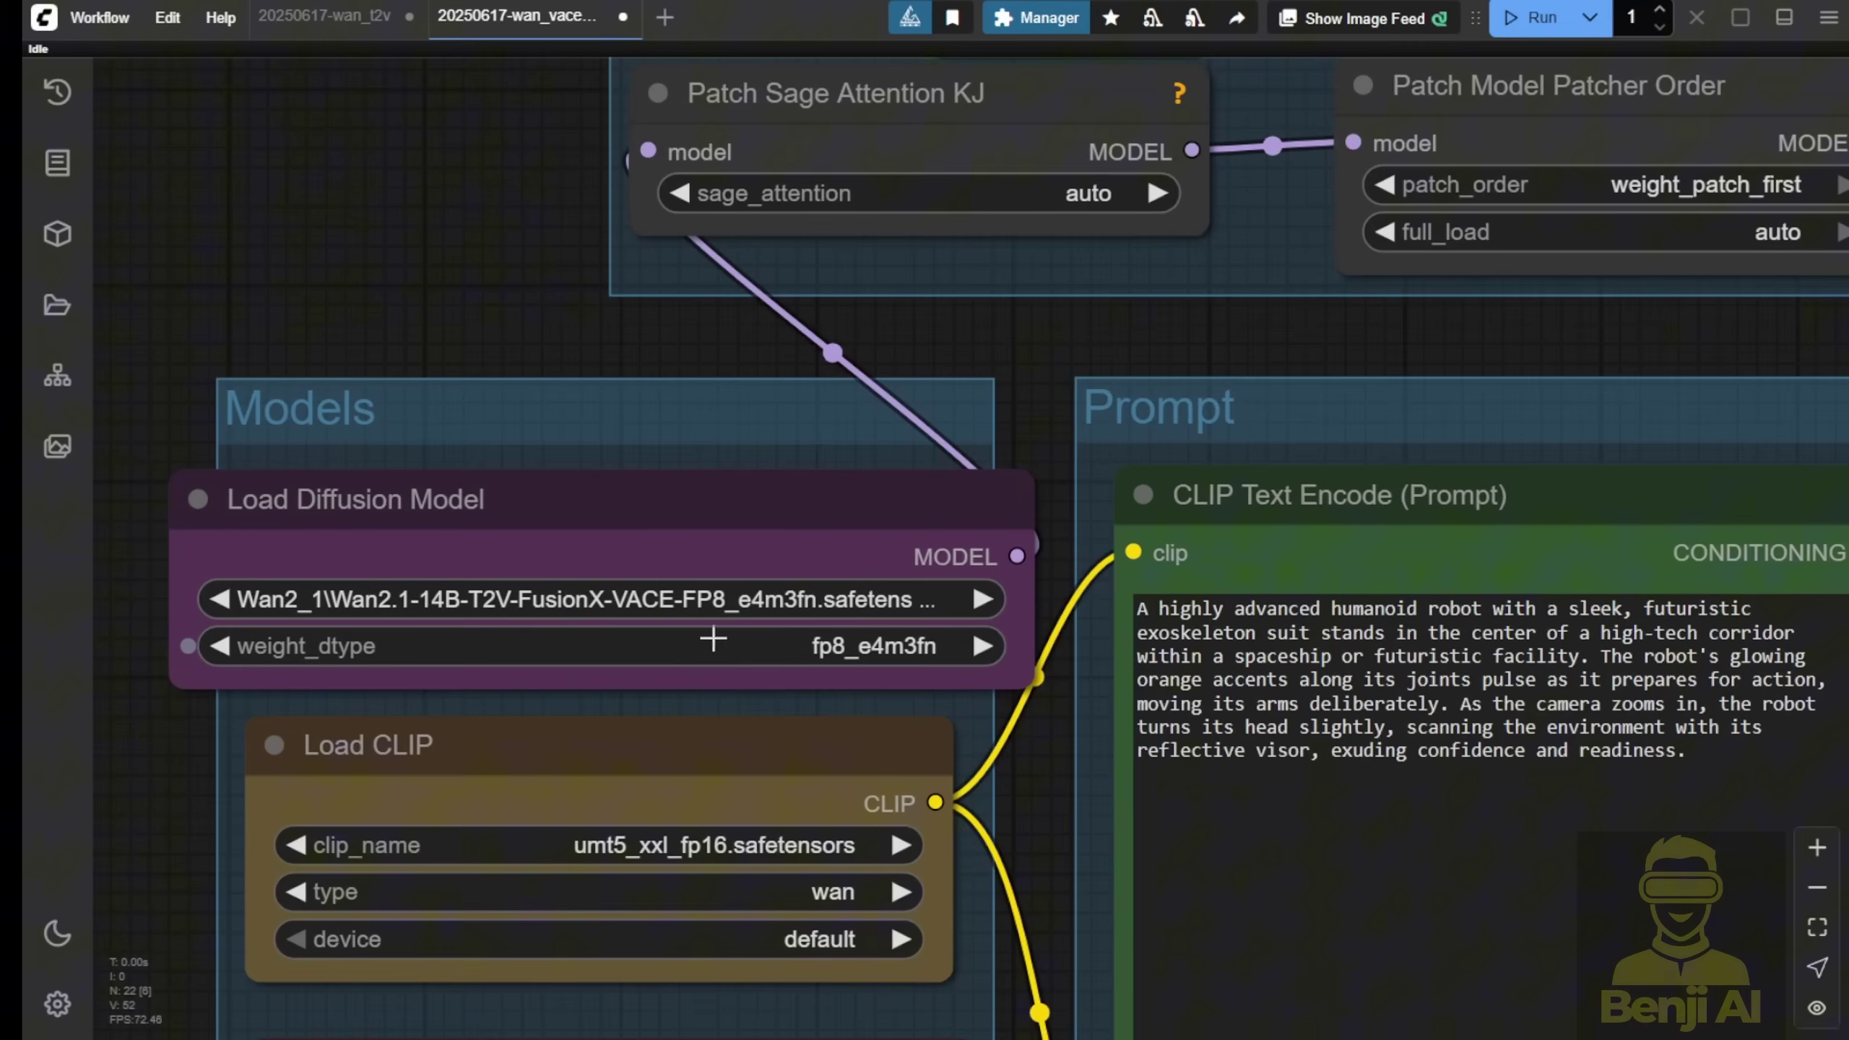
scroll(1162, 523, down, 2)
scroll(1254, 453, down, 3)
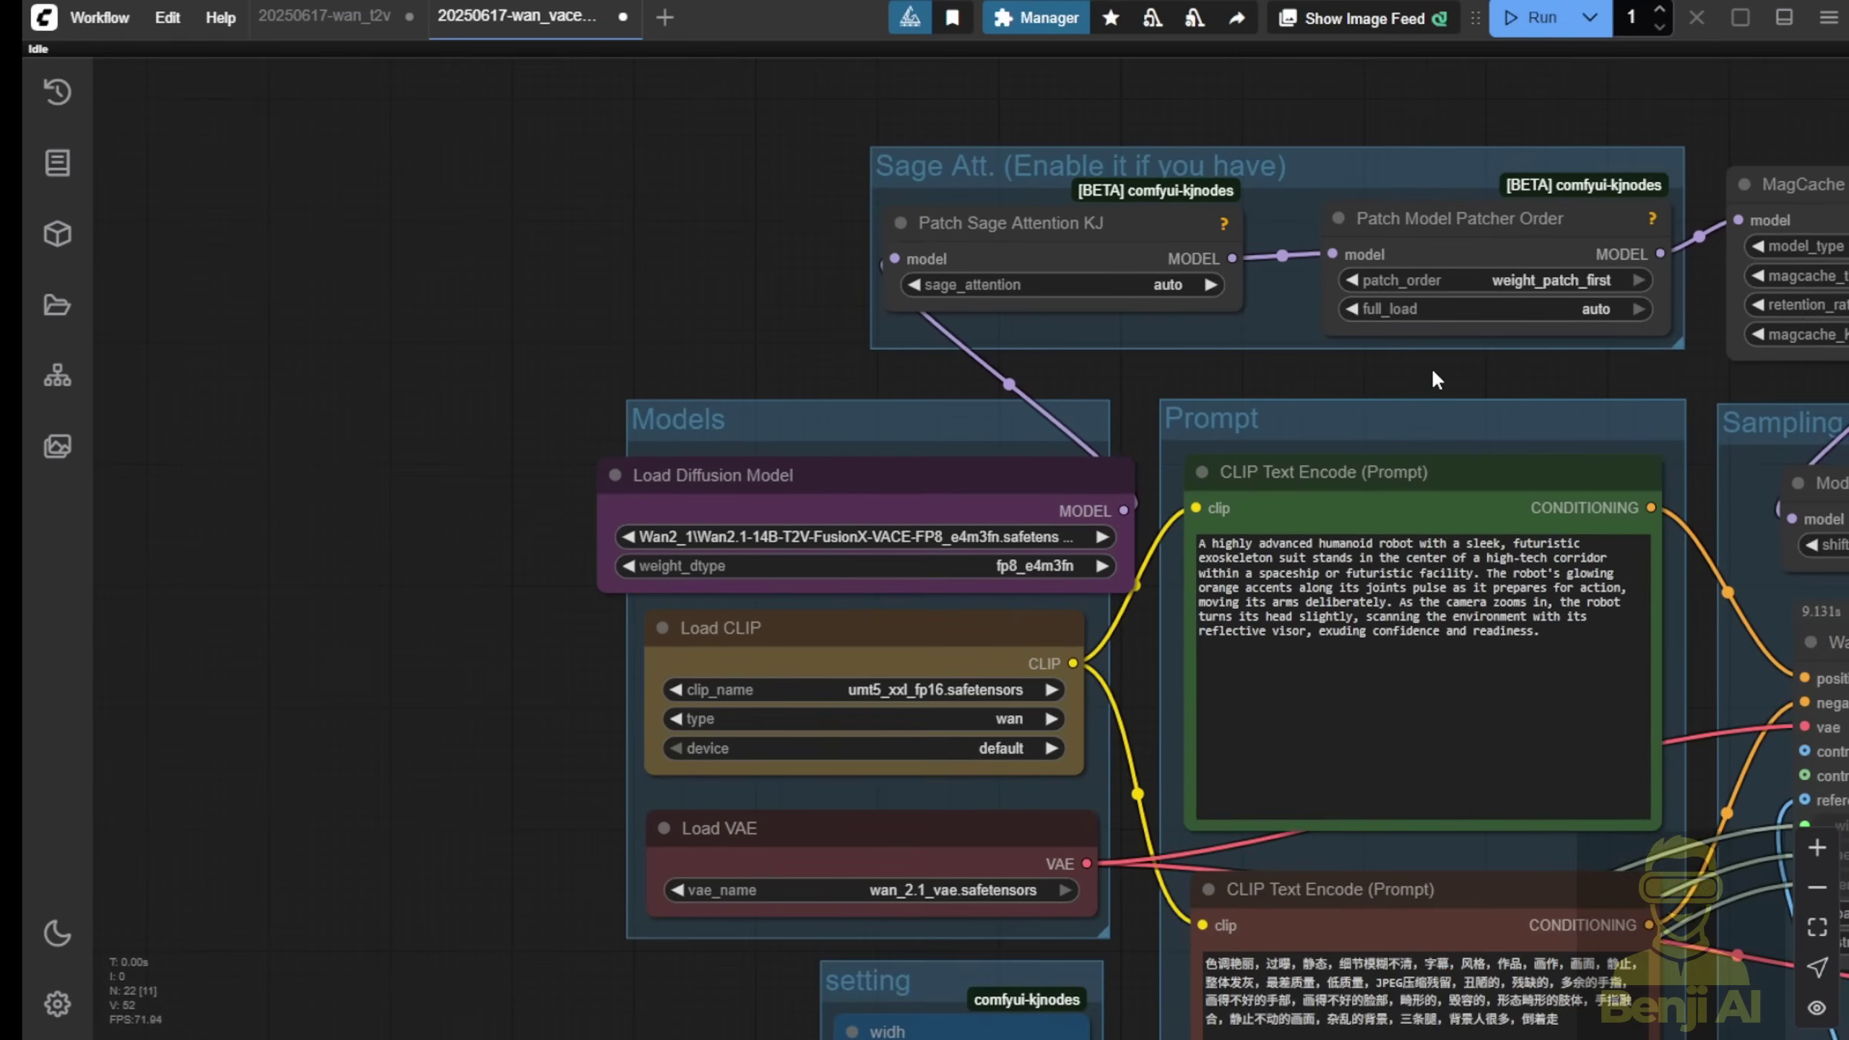
Step: Select MagCache near the Sampling group and open the logs showing 203.71 seconds
drag(1431, 367, 239, 306)
scroll(1094, 198, down, 2)
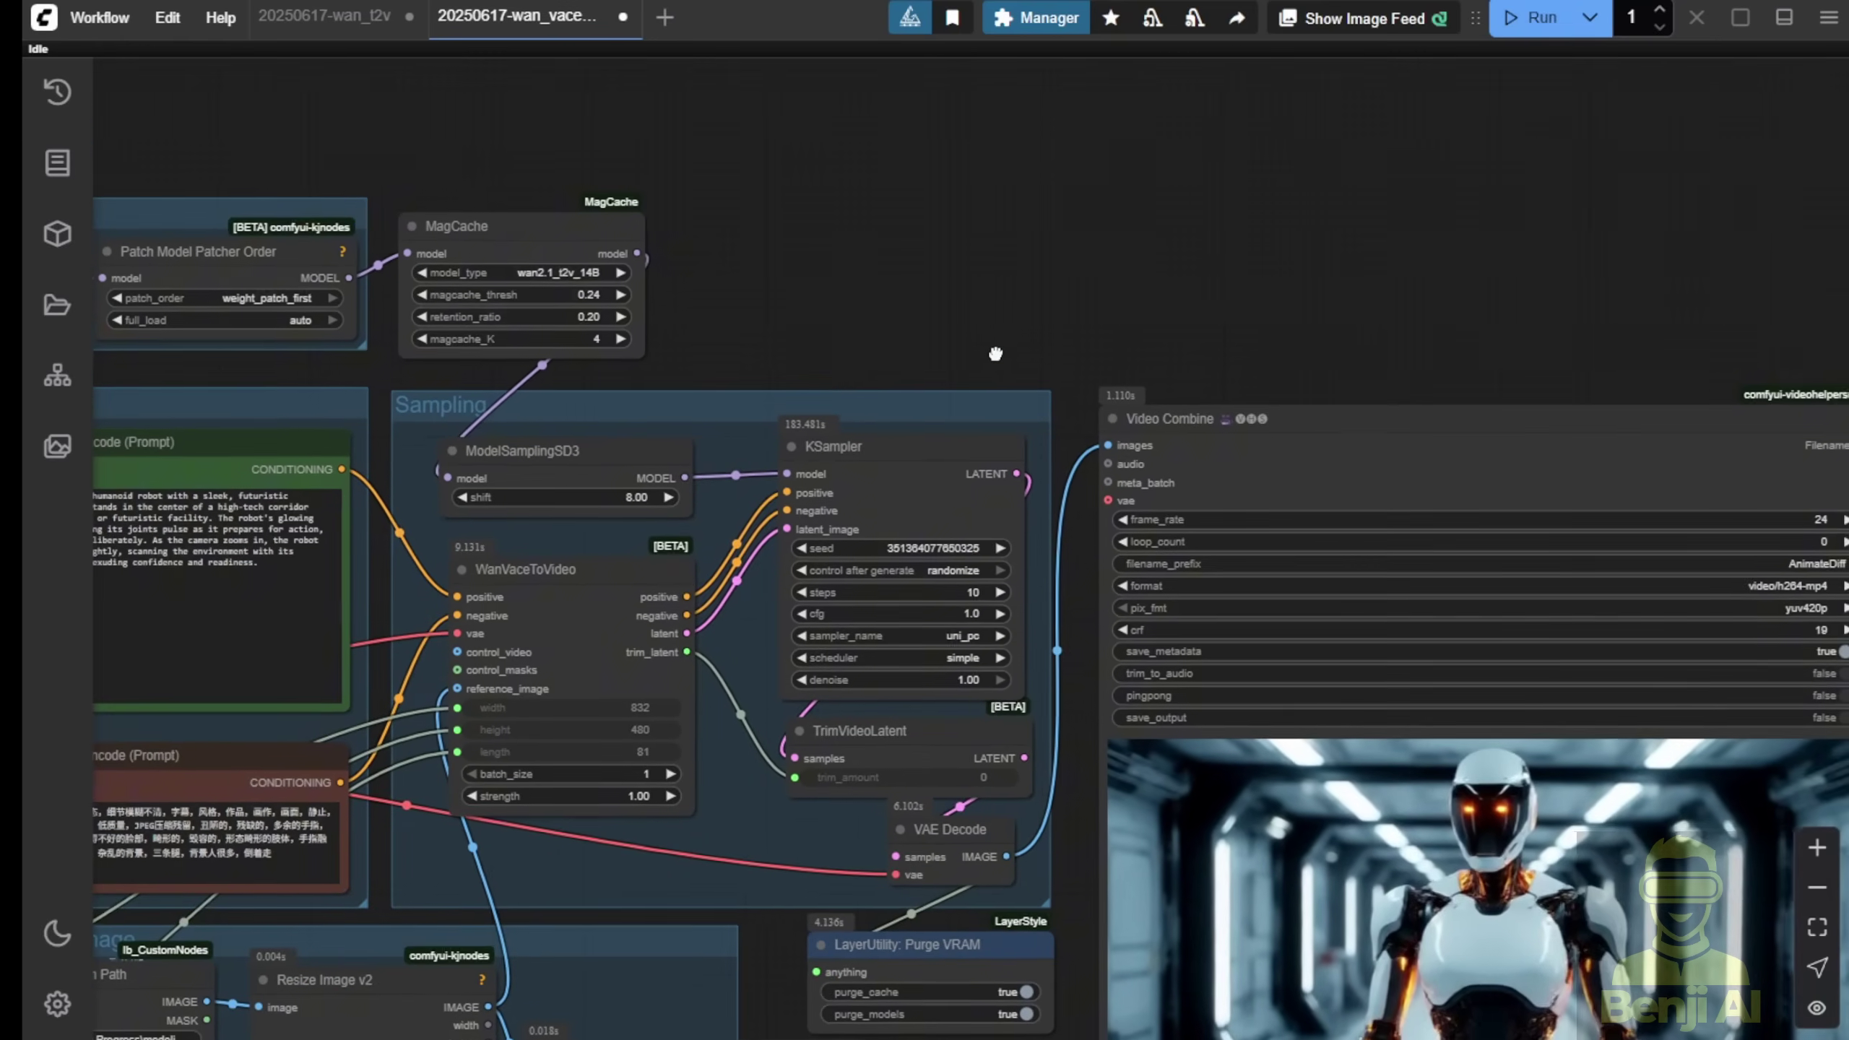
scroll(608, 298, up, 7)
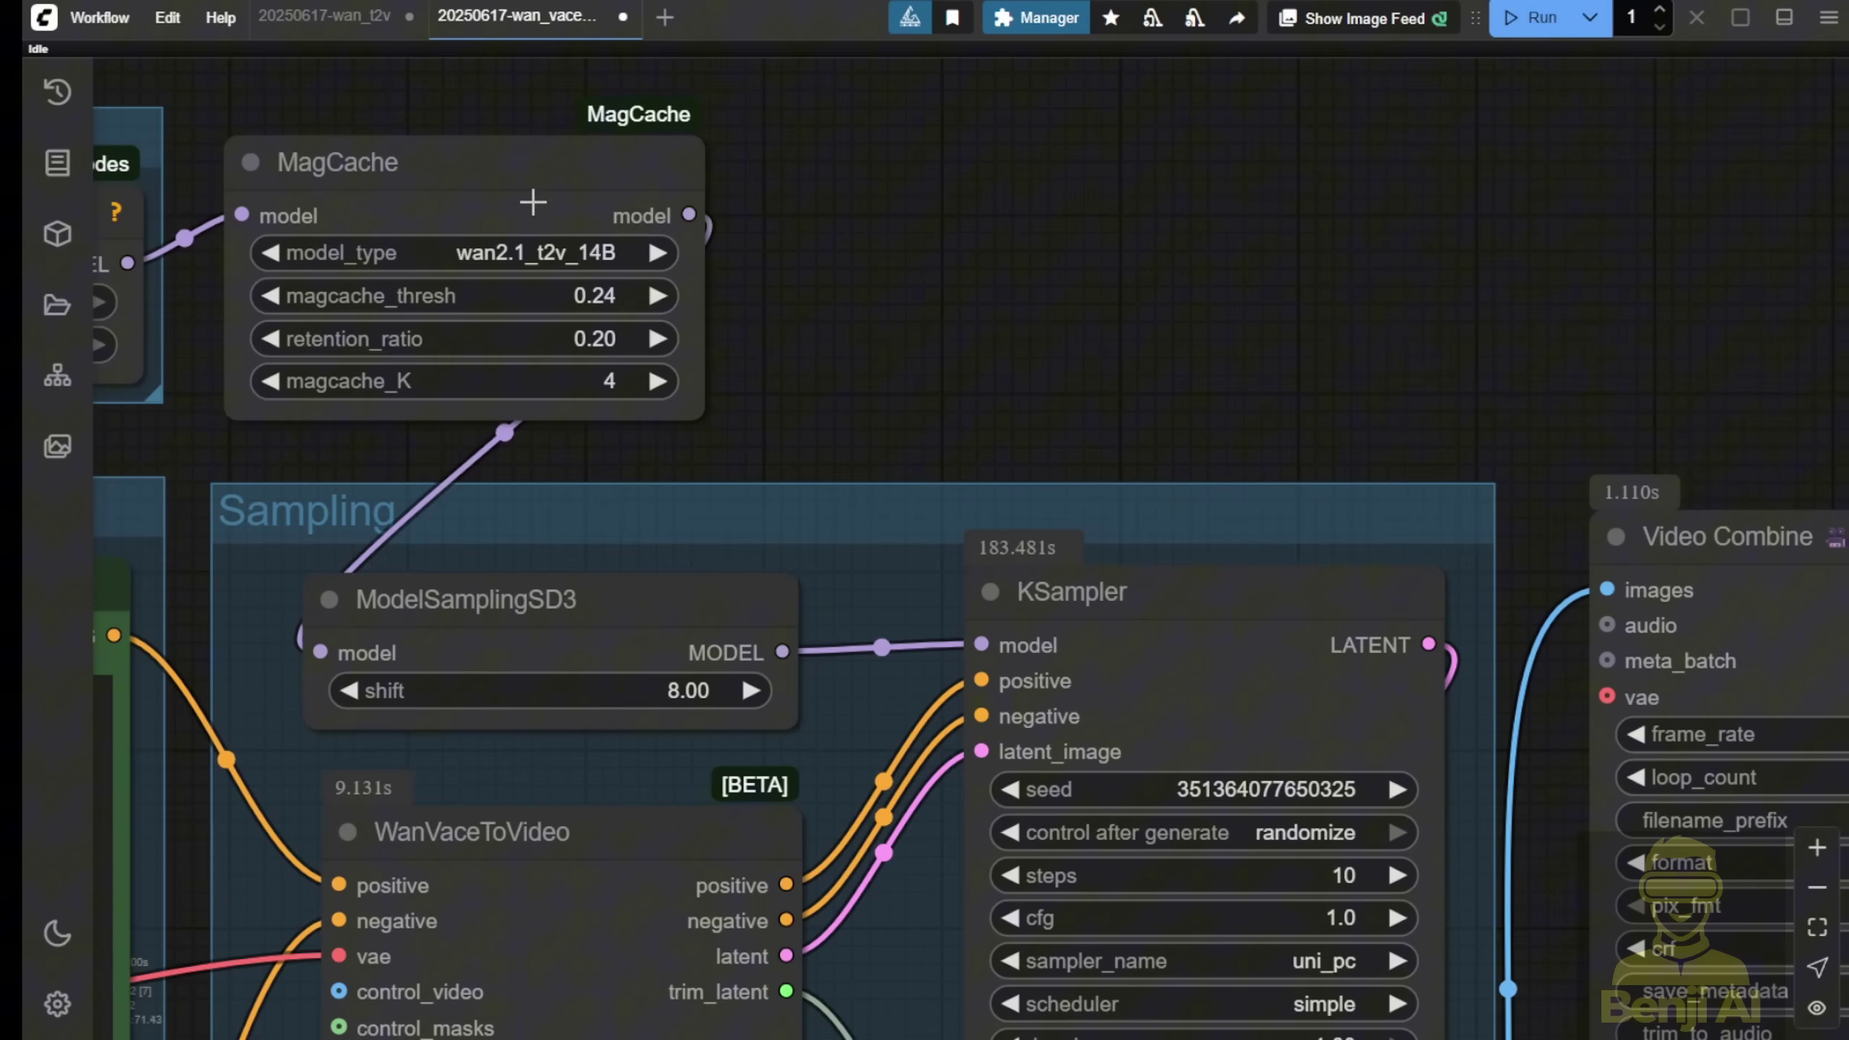
click(533, 202)
scroll(1063, 273, down, 2)
mouse_move(985, 281)
mouse_down()
mouse_move(930, 263)
mouse_move(831, 175)
mouse_move(783, 16)
mouse_up()
scroll(976, 372, down, 4)
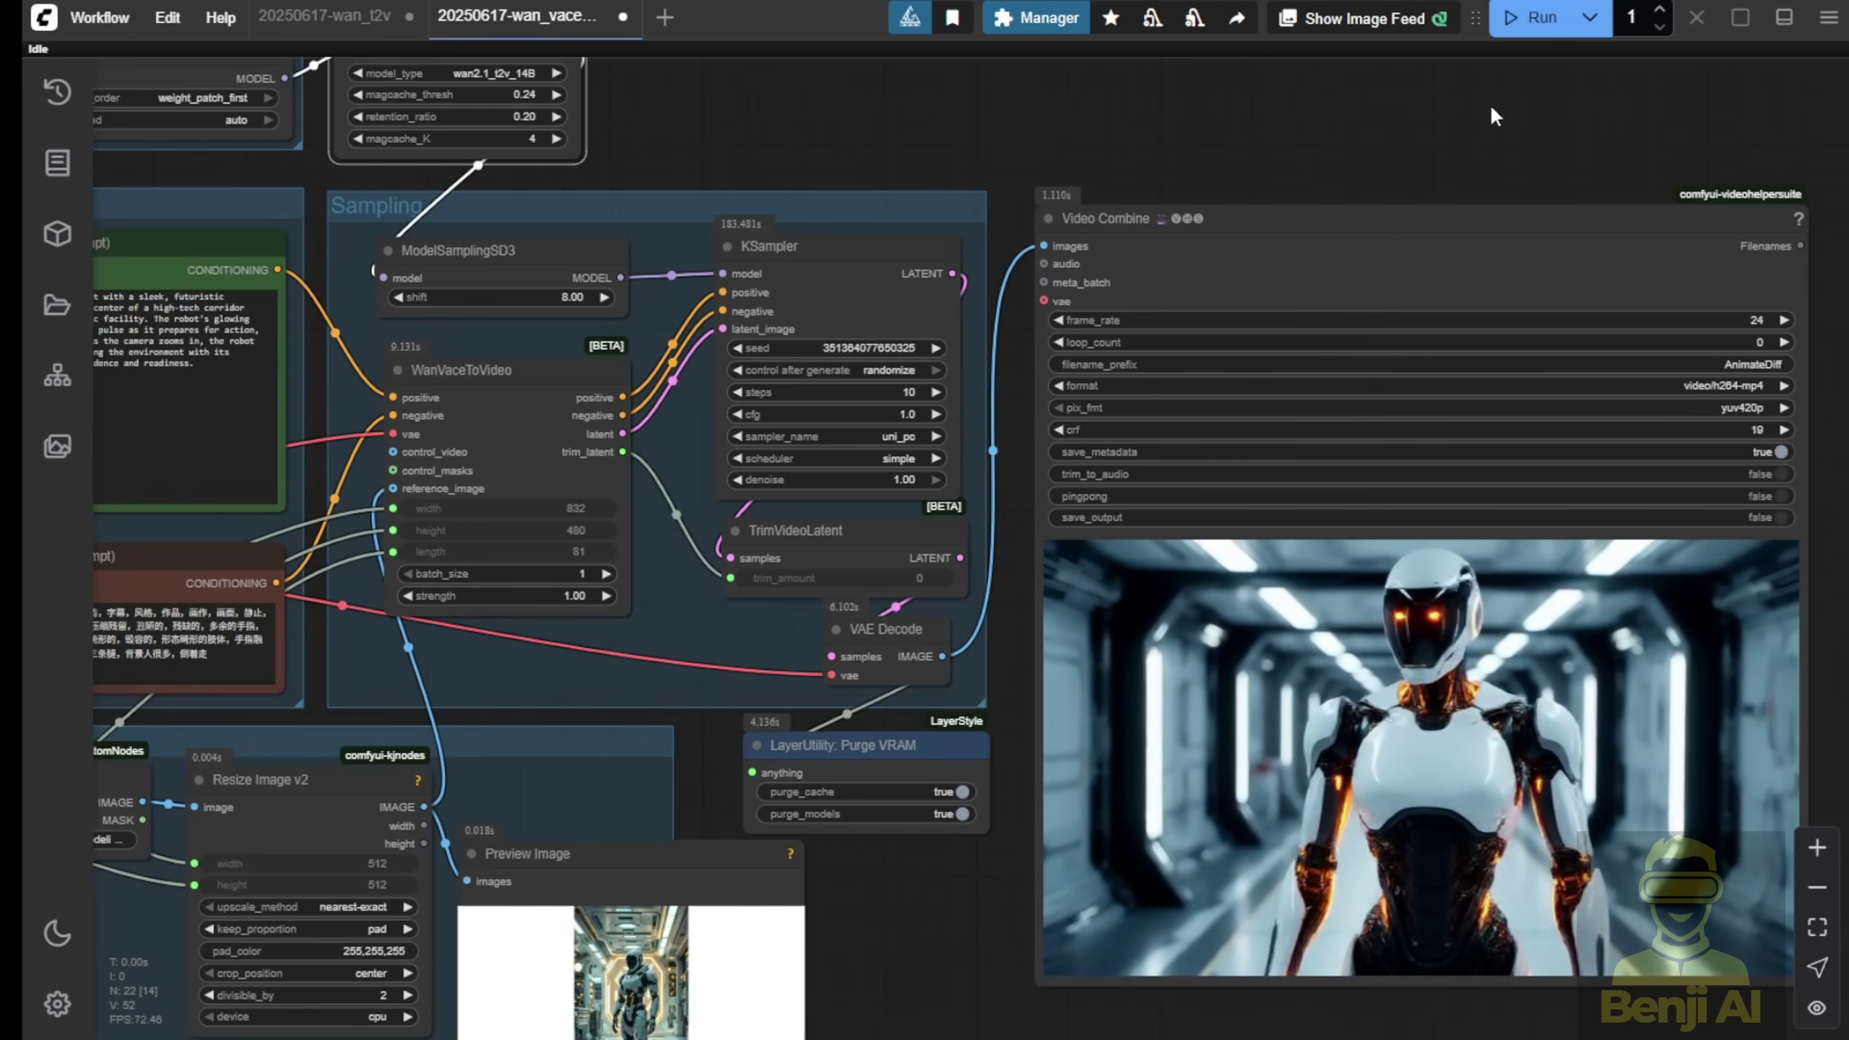
click(1783, 22)
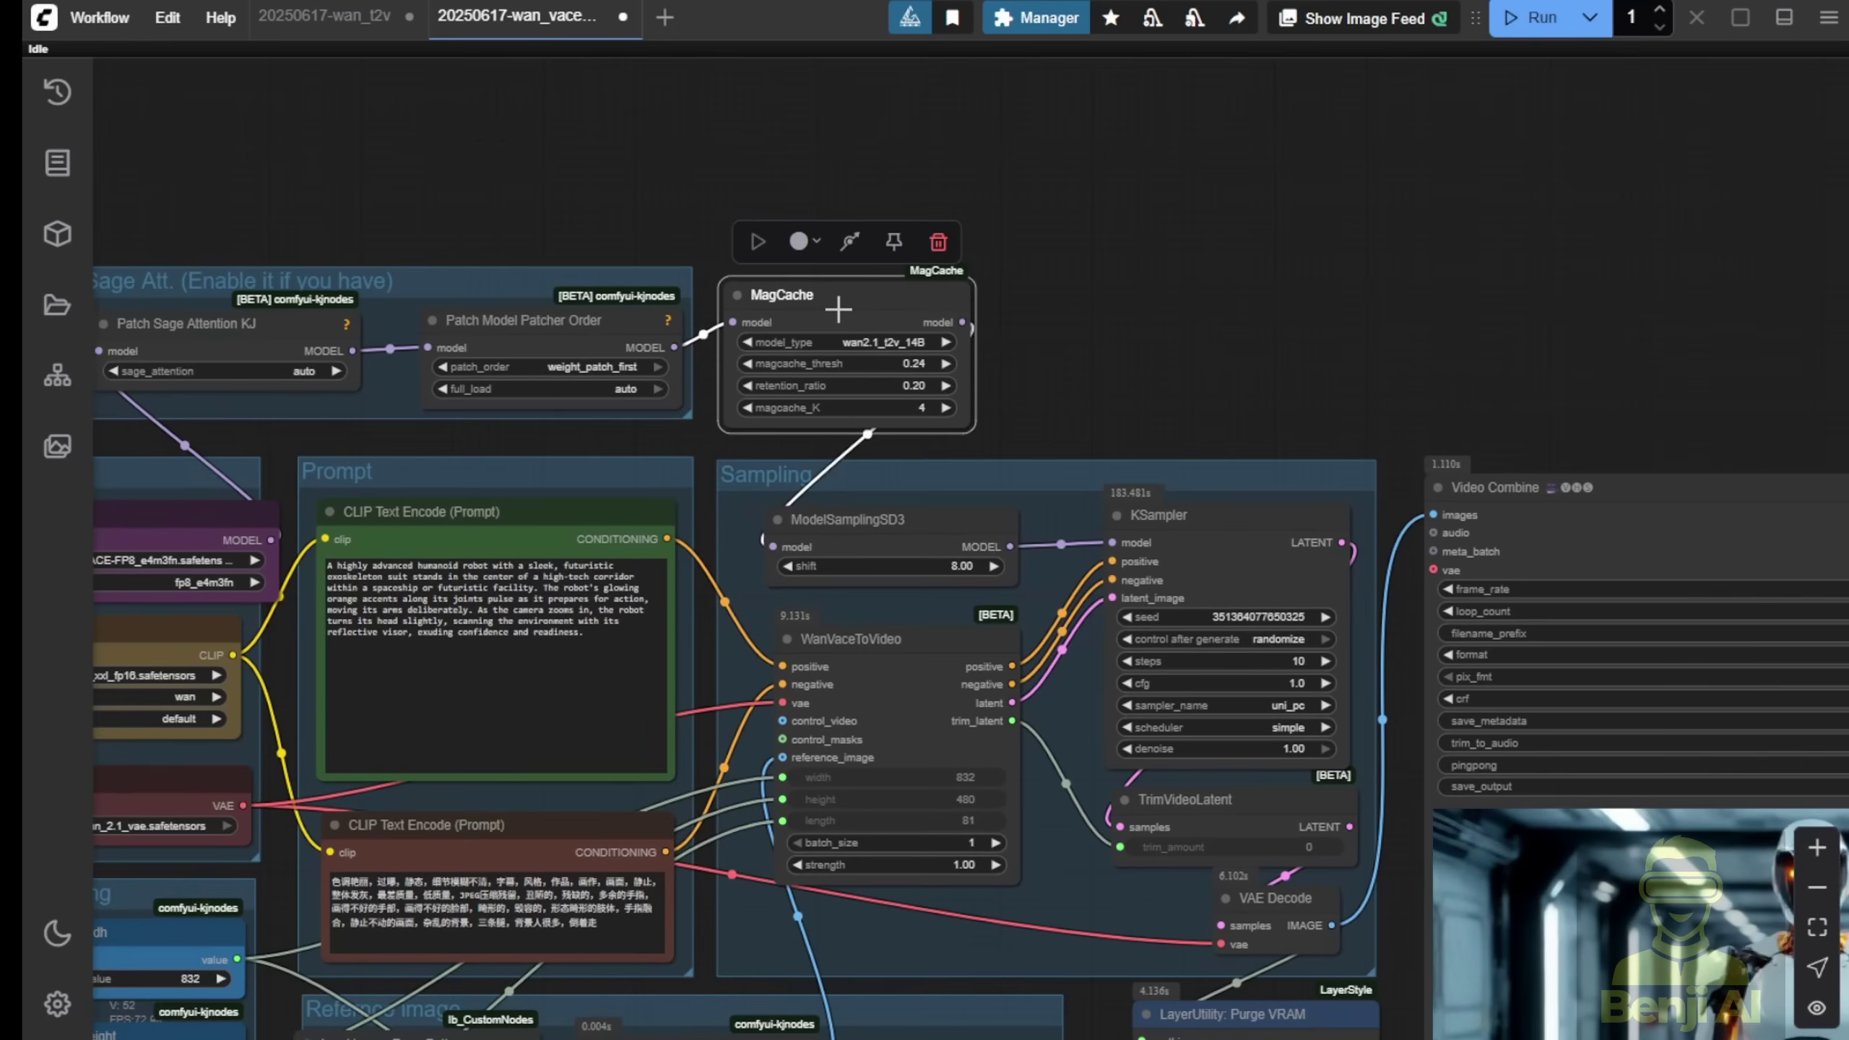
Step: Bypass the MagCache node
right_click(833, 298)
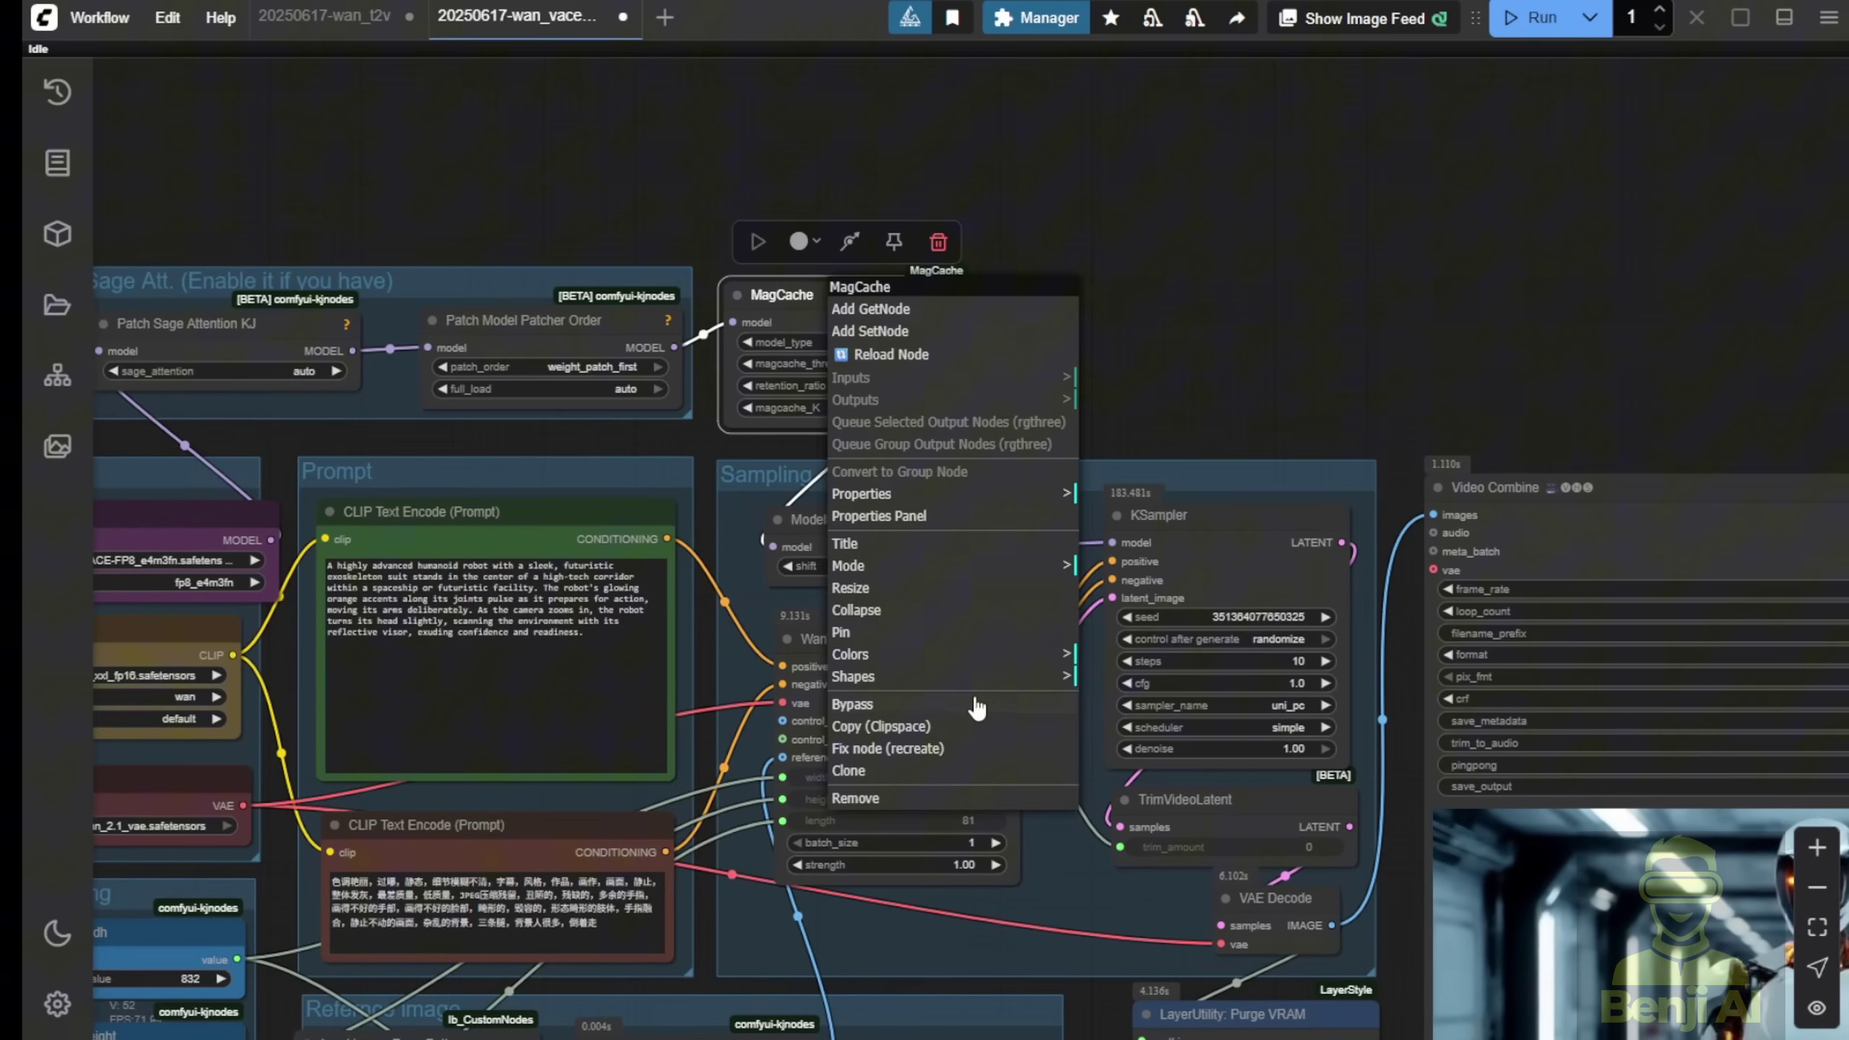
click(873, 703)
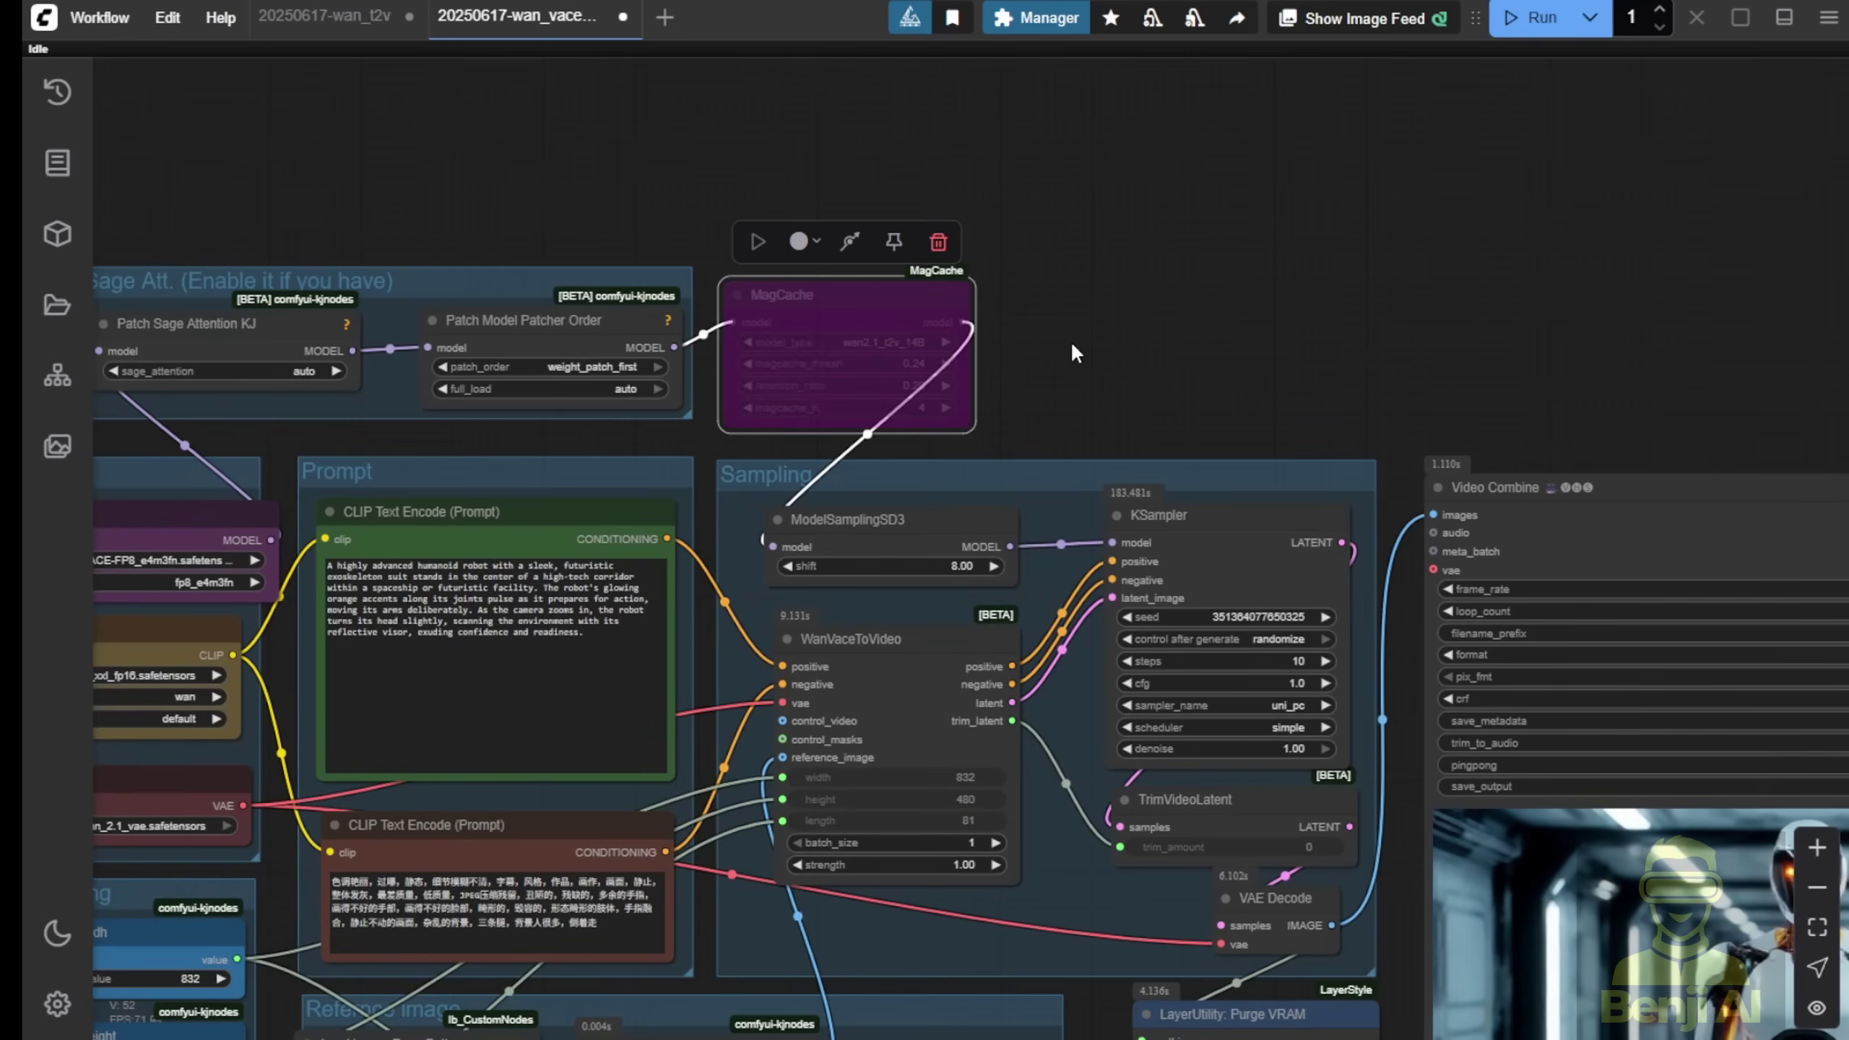
drag(1056, 358, 1557, 310)
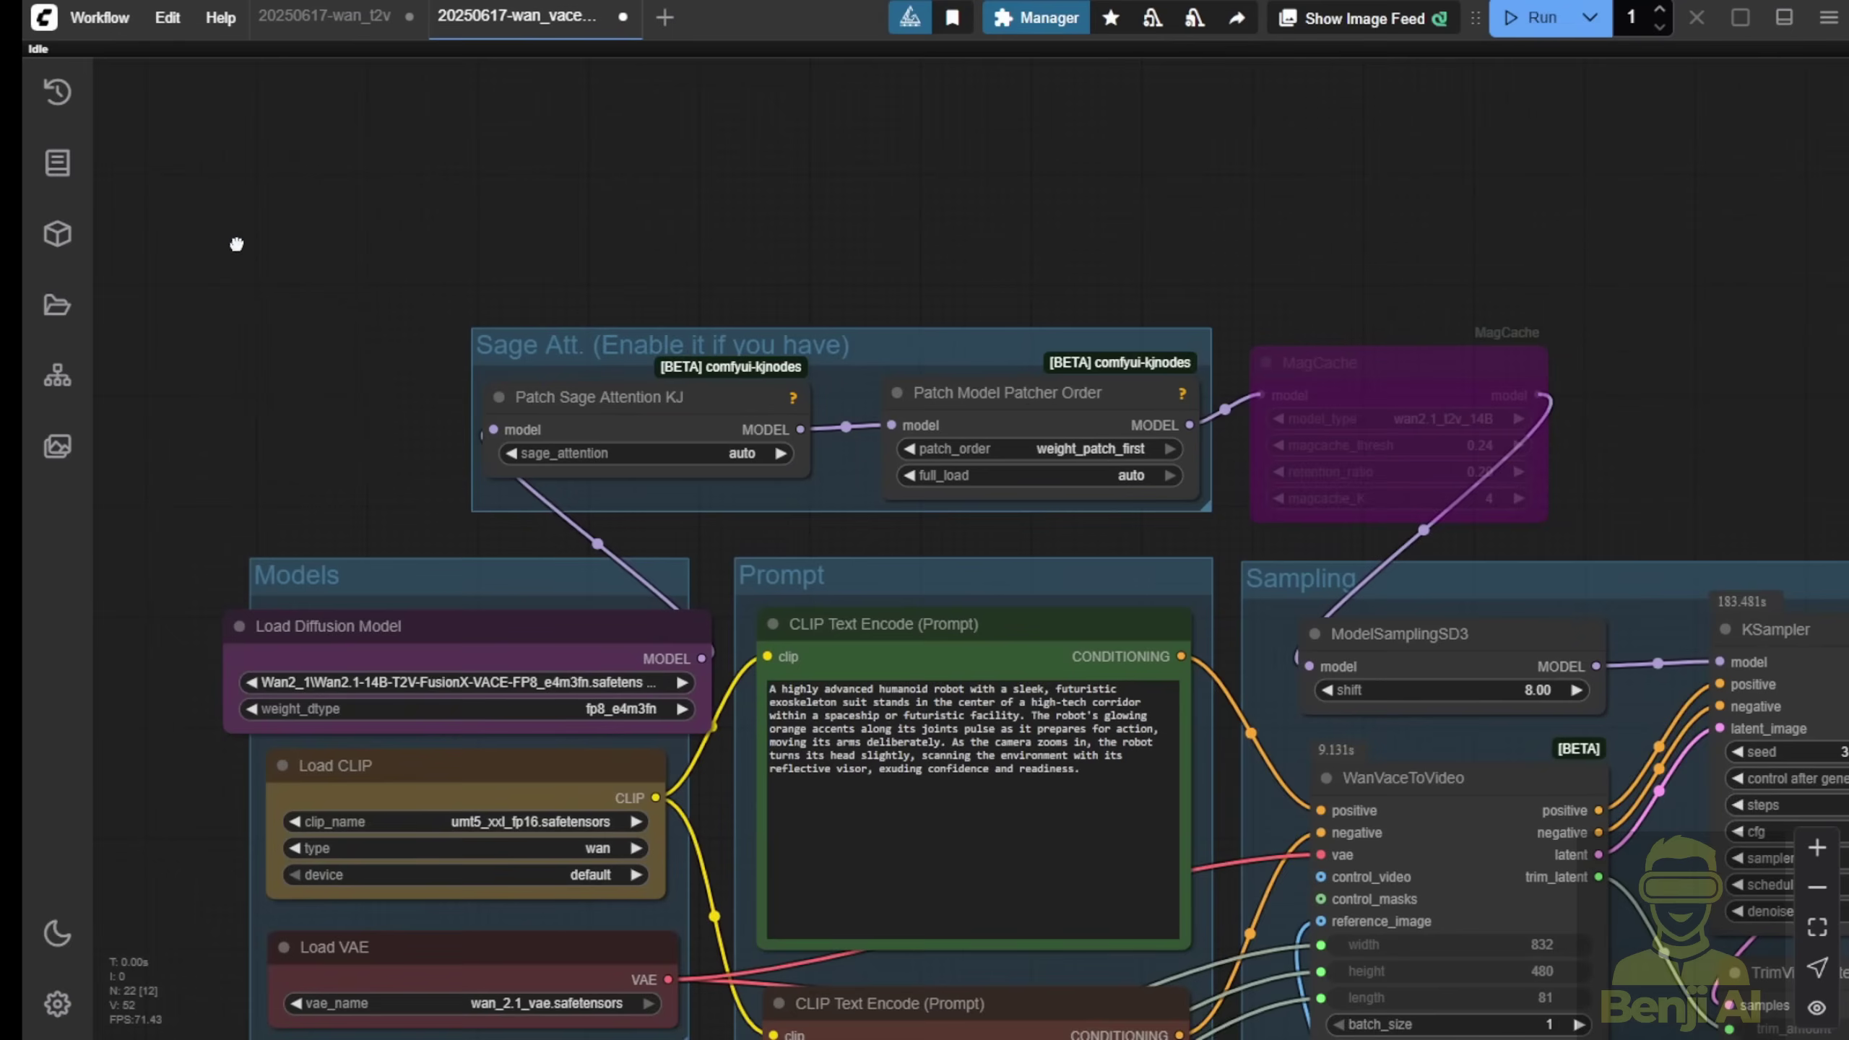
Step: Add a TorchCompileModelWanVideo node beside the Sage Att. group
double_click(237, 244)
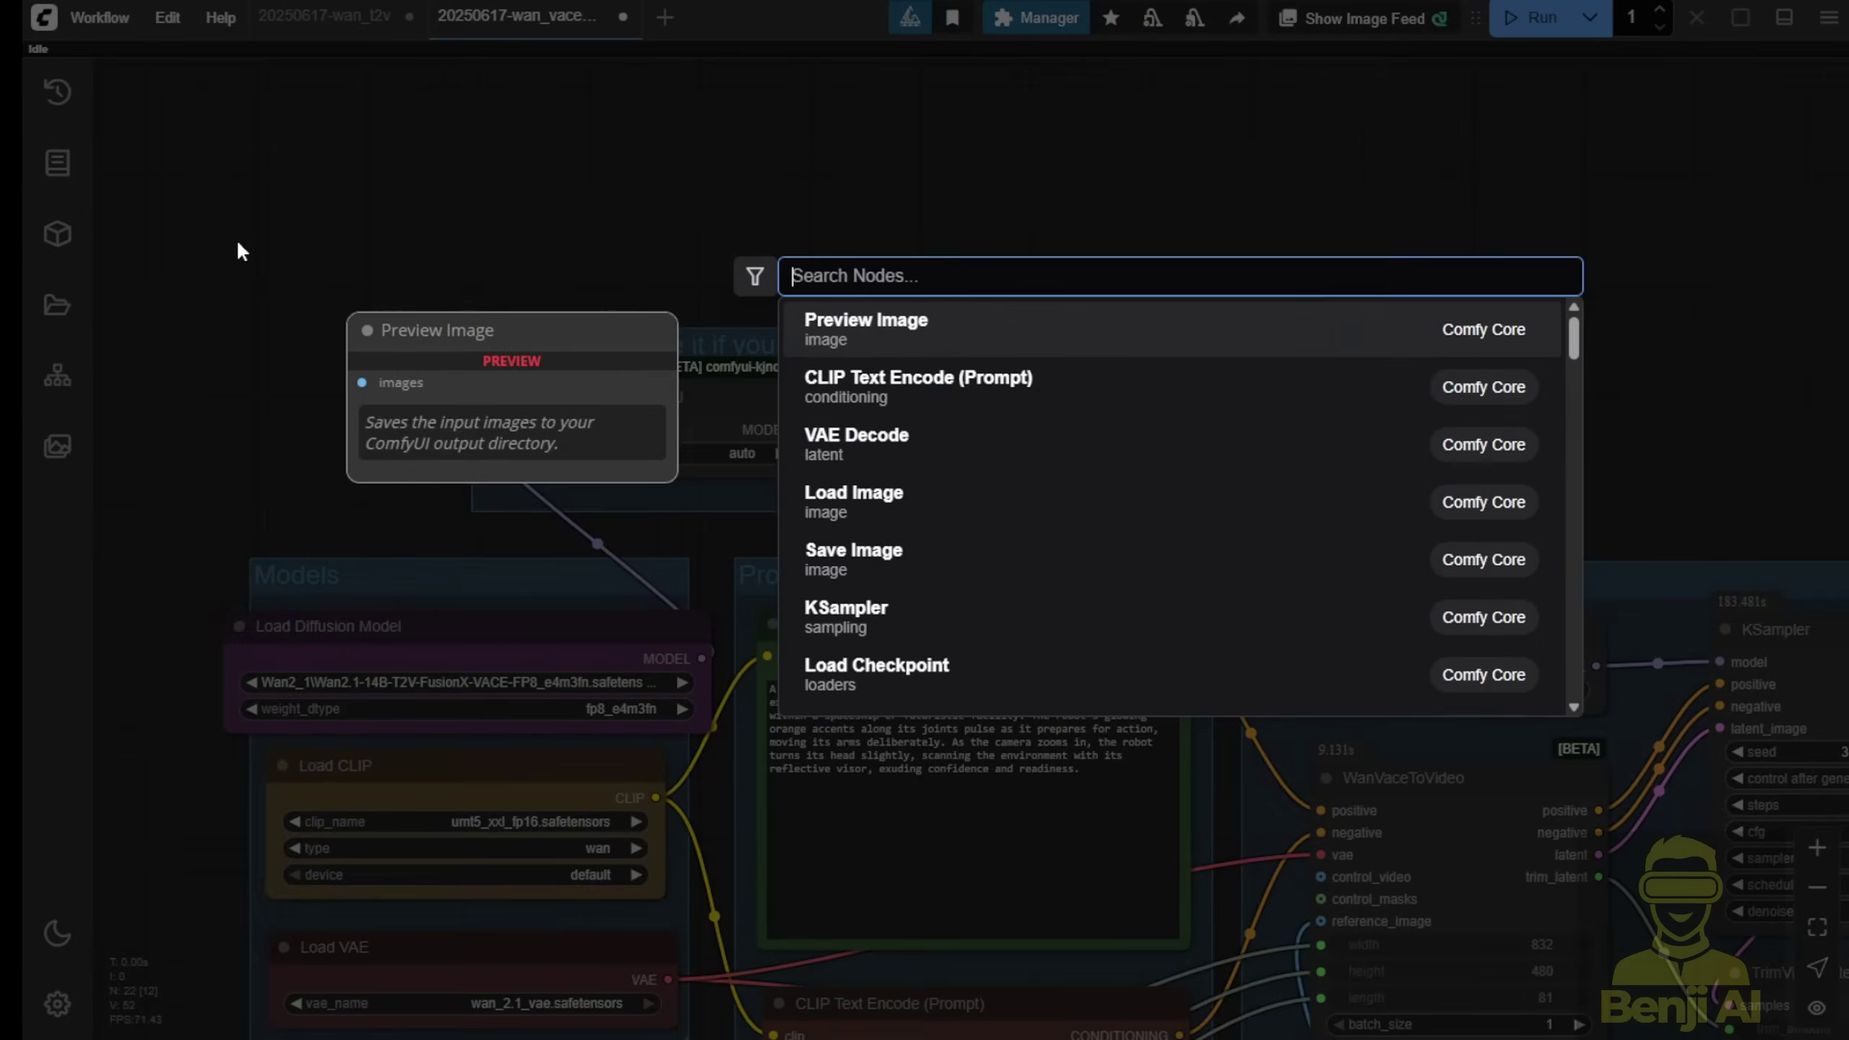
text(torch)
click(946, 619)
drag(540, 246, 412, 246)
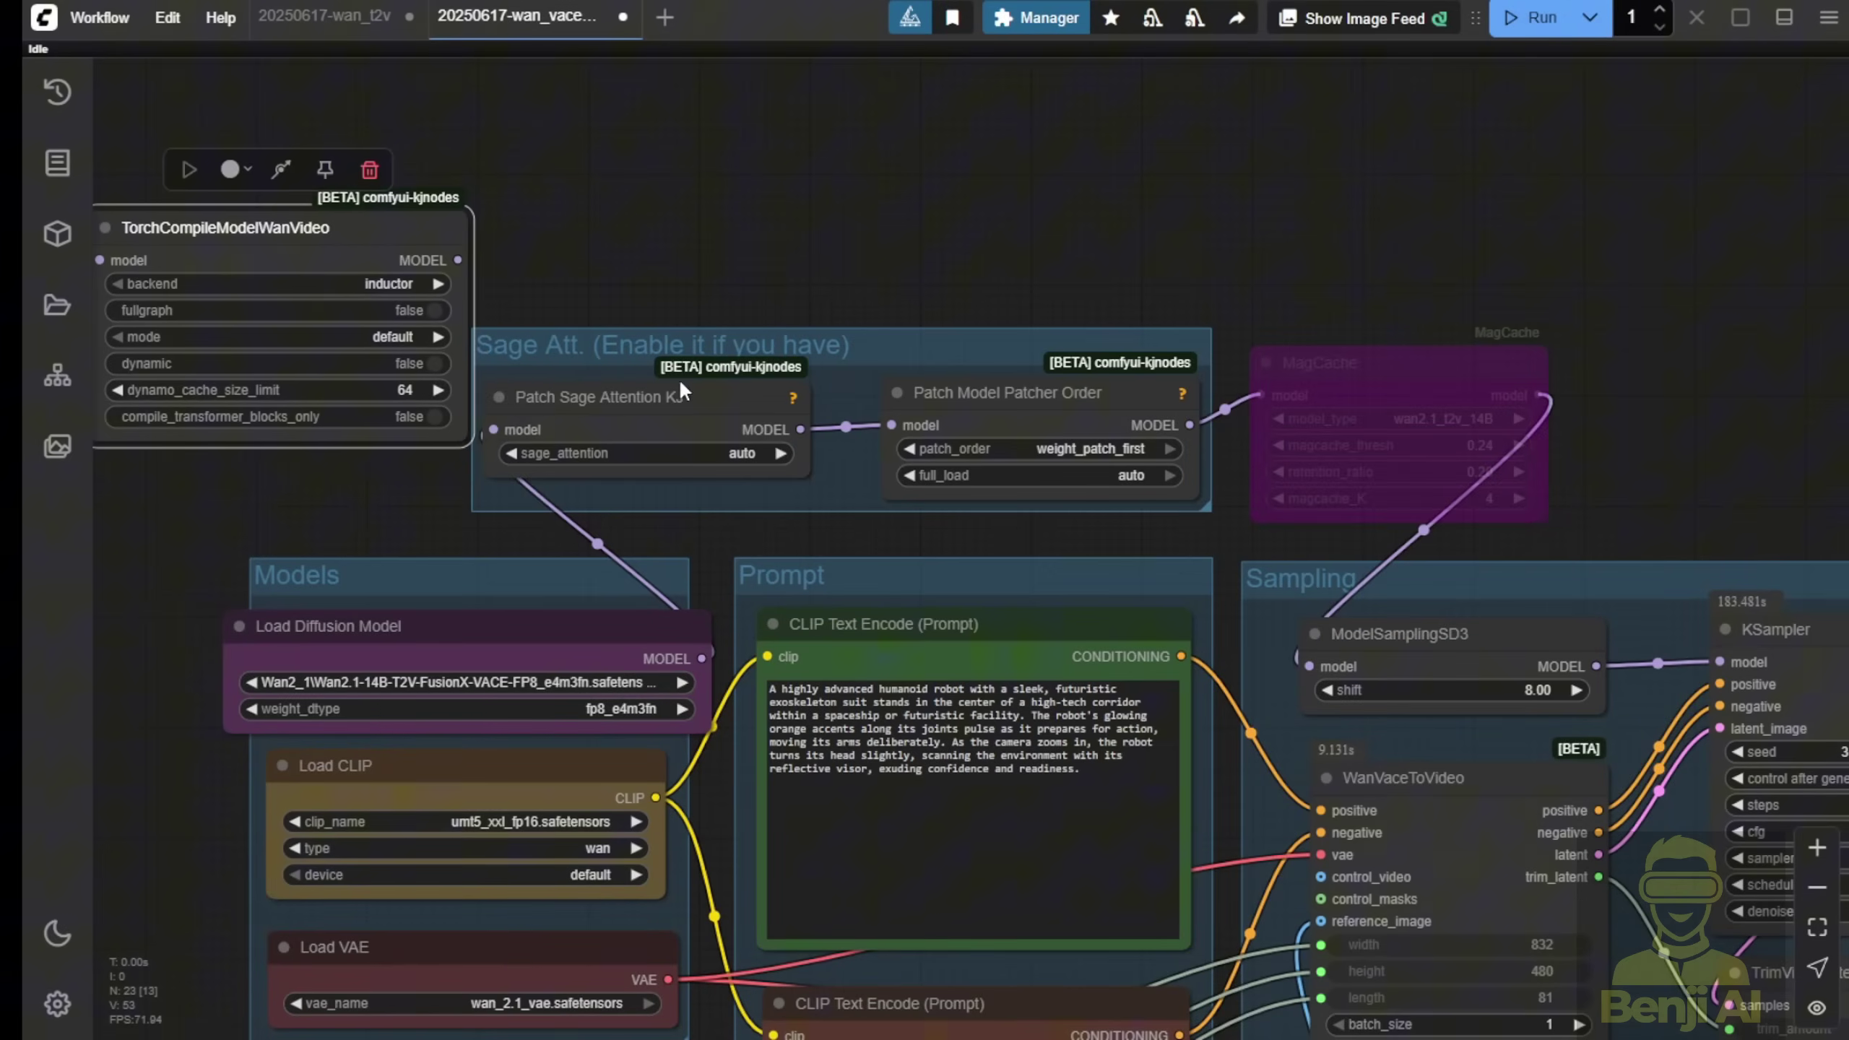
scroll(1201, 502, down, 3)
click(1019, 289)
drag(1358, 403, 1381, 396)
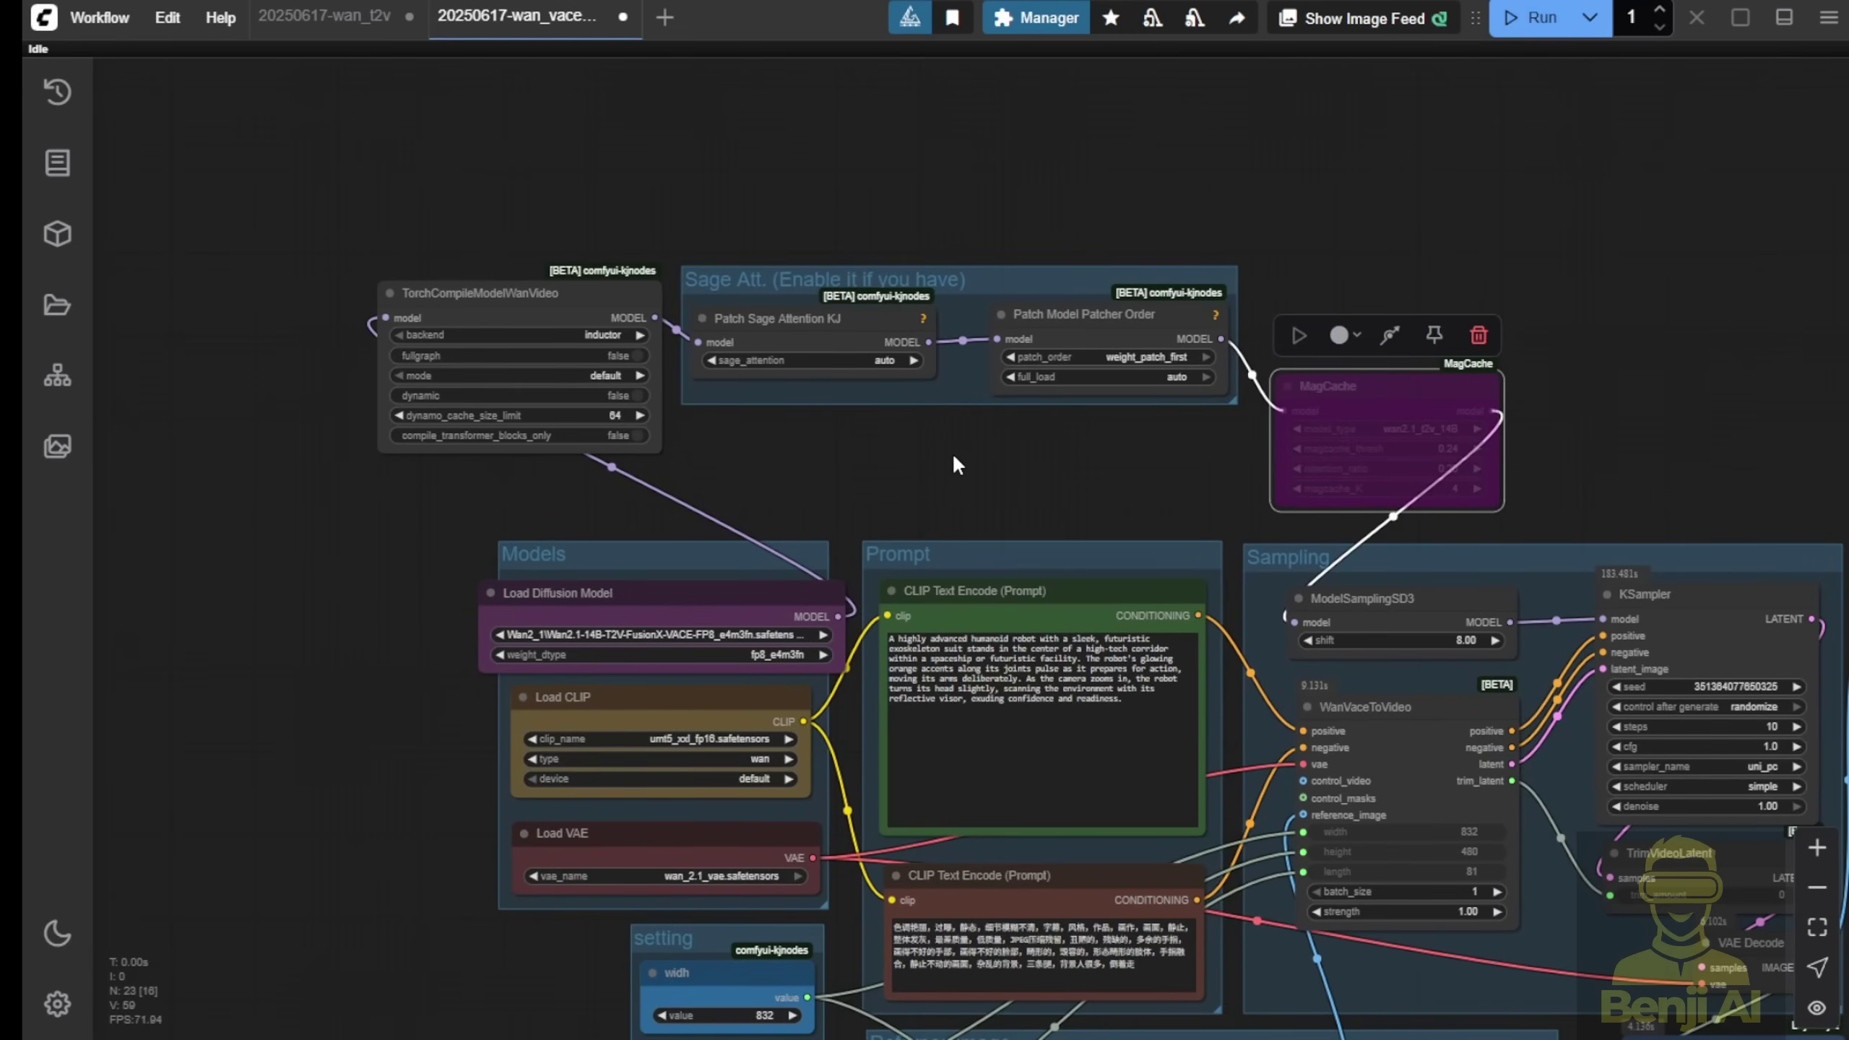
Step: Re-run the VACE workflow to render the robot corridor video again
scroll(946, 473, up, 2)
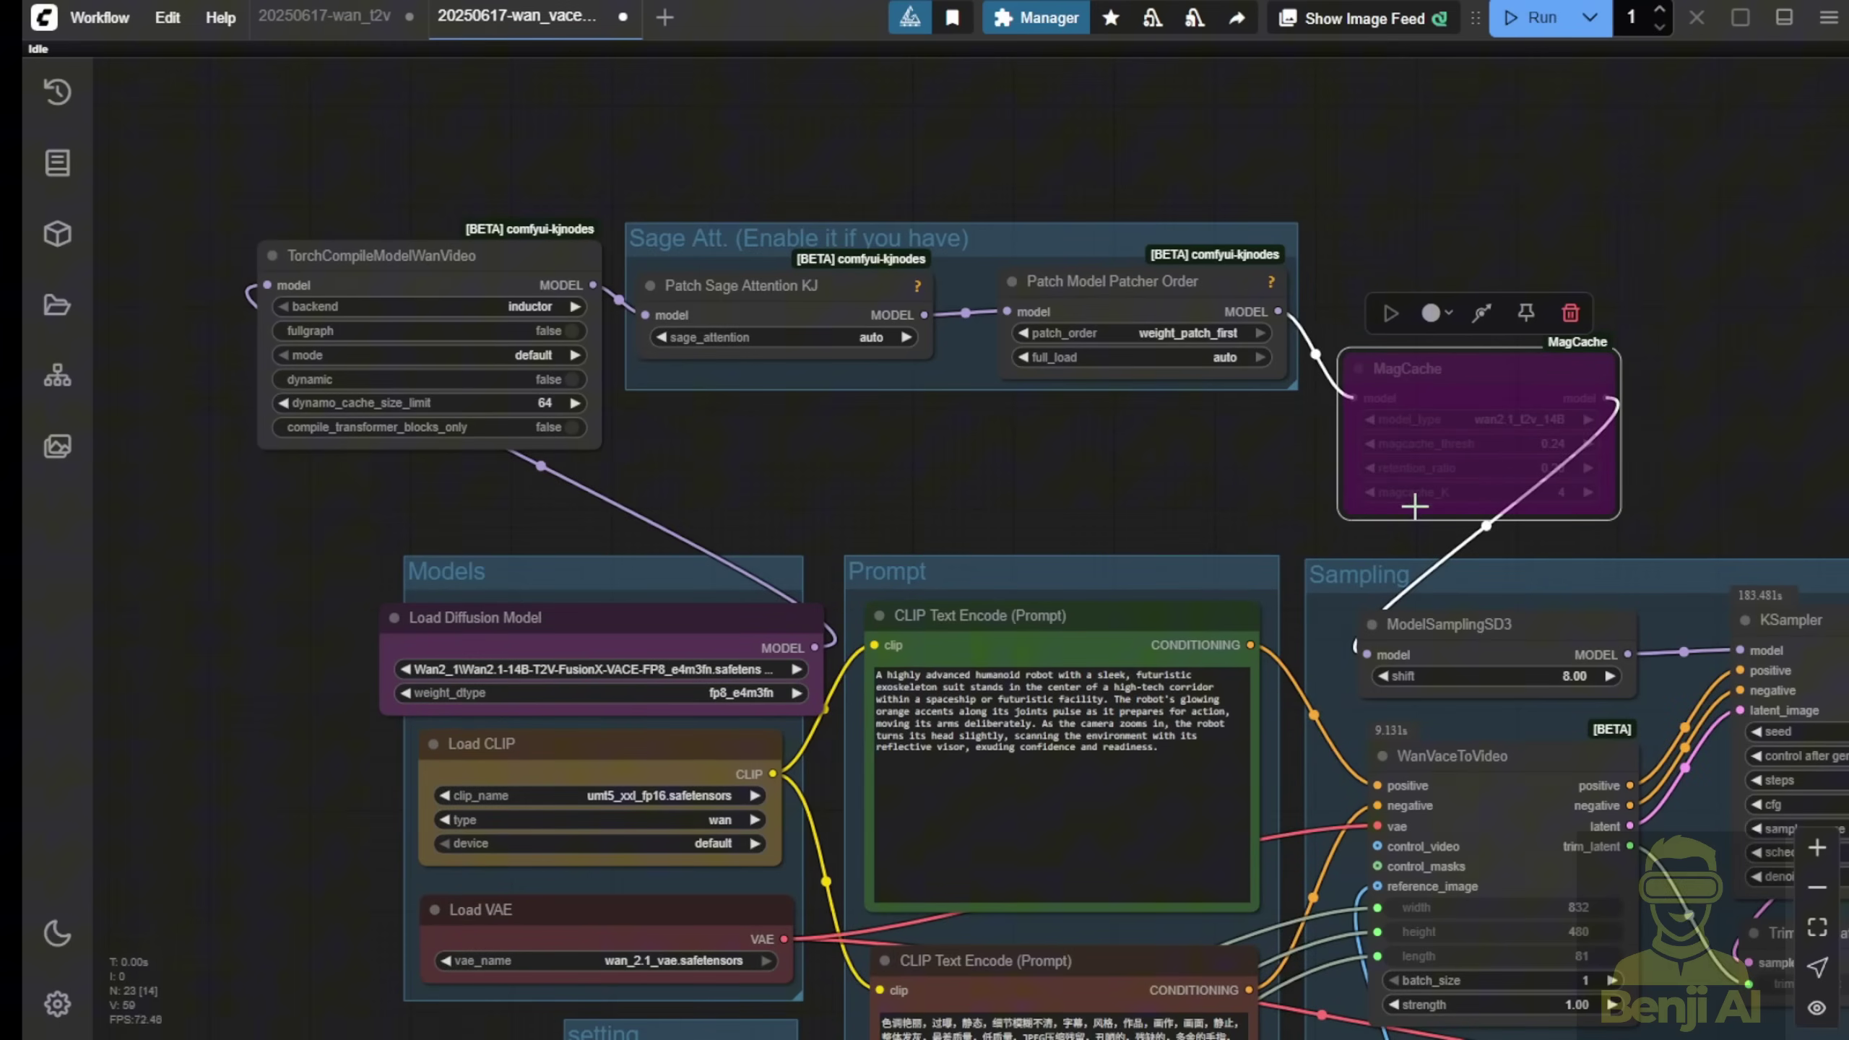
drag(1165, 502, 1098, 311)
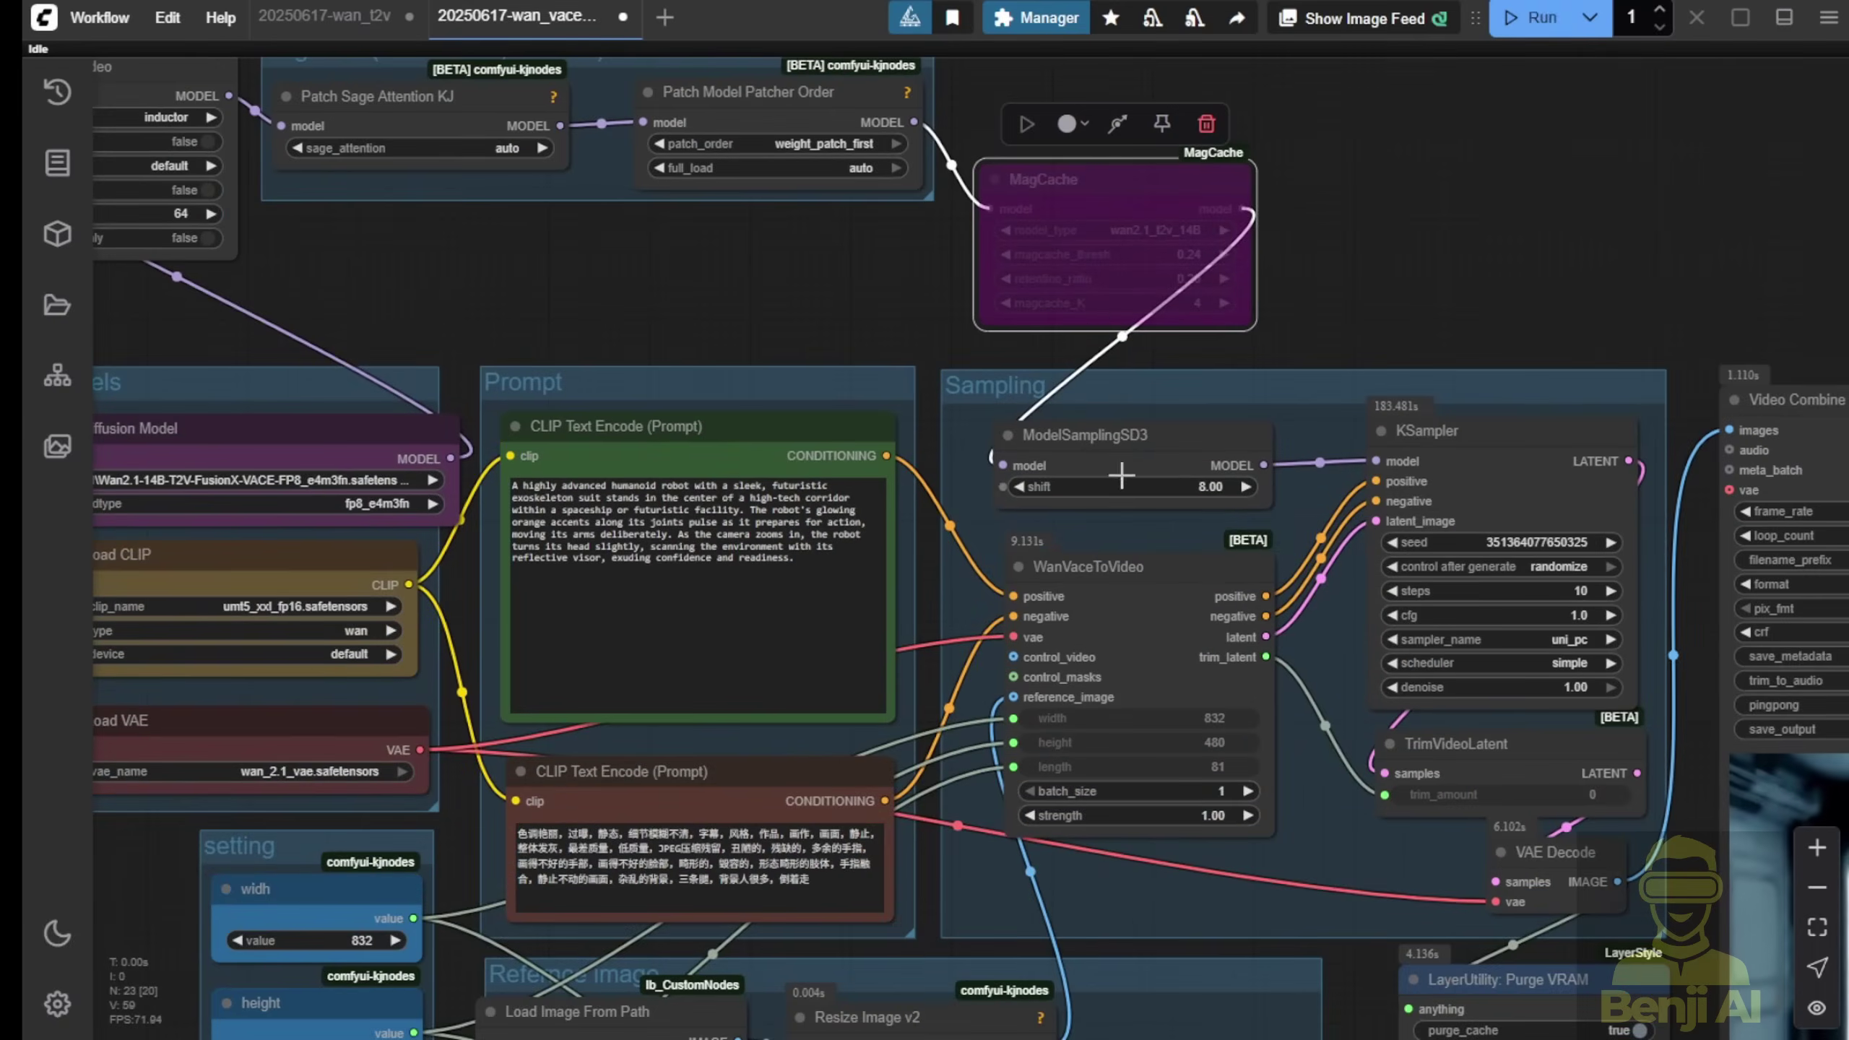
scroll(1098, 312, down, 2)
click(1505, 24)
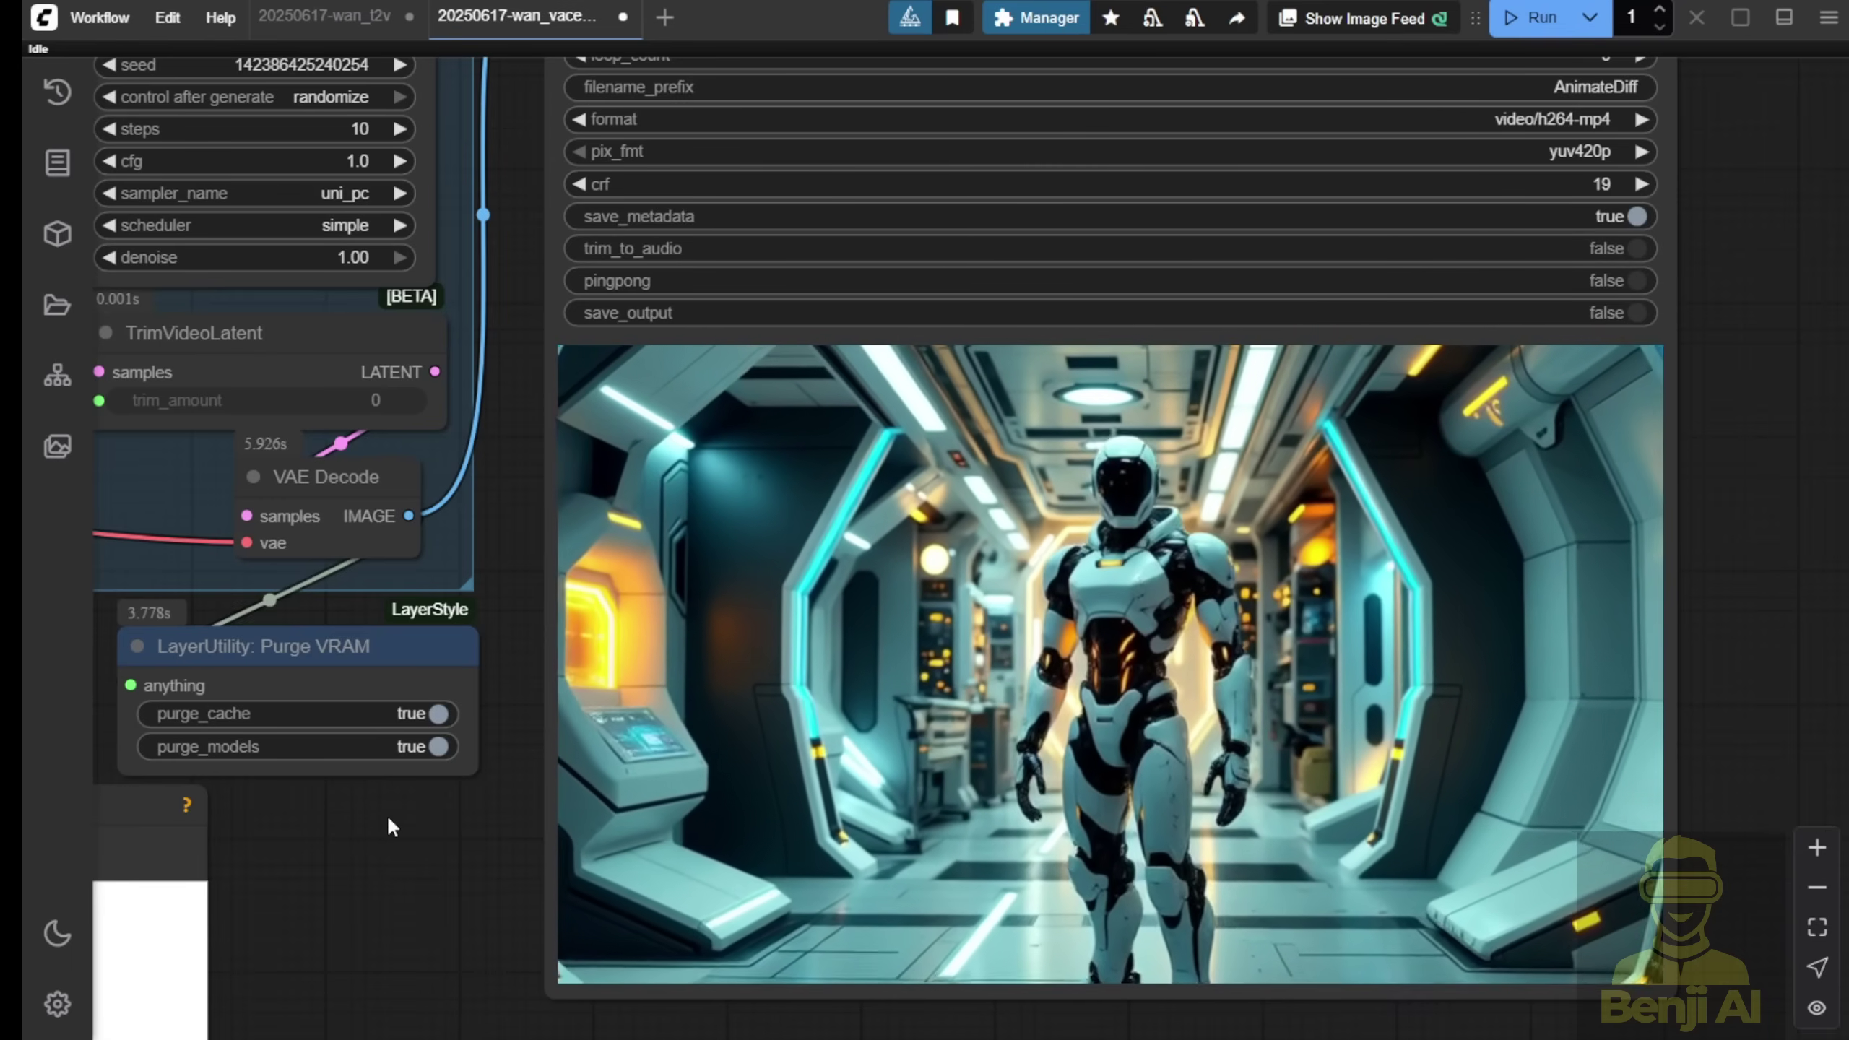
Step: Open an enlarged logs panel and highlight the new run's 2:26 sampling time
scroll(387, 815, down, 3)
click(1784, 19)
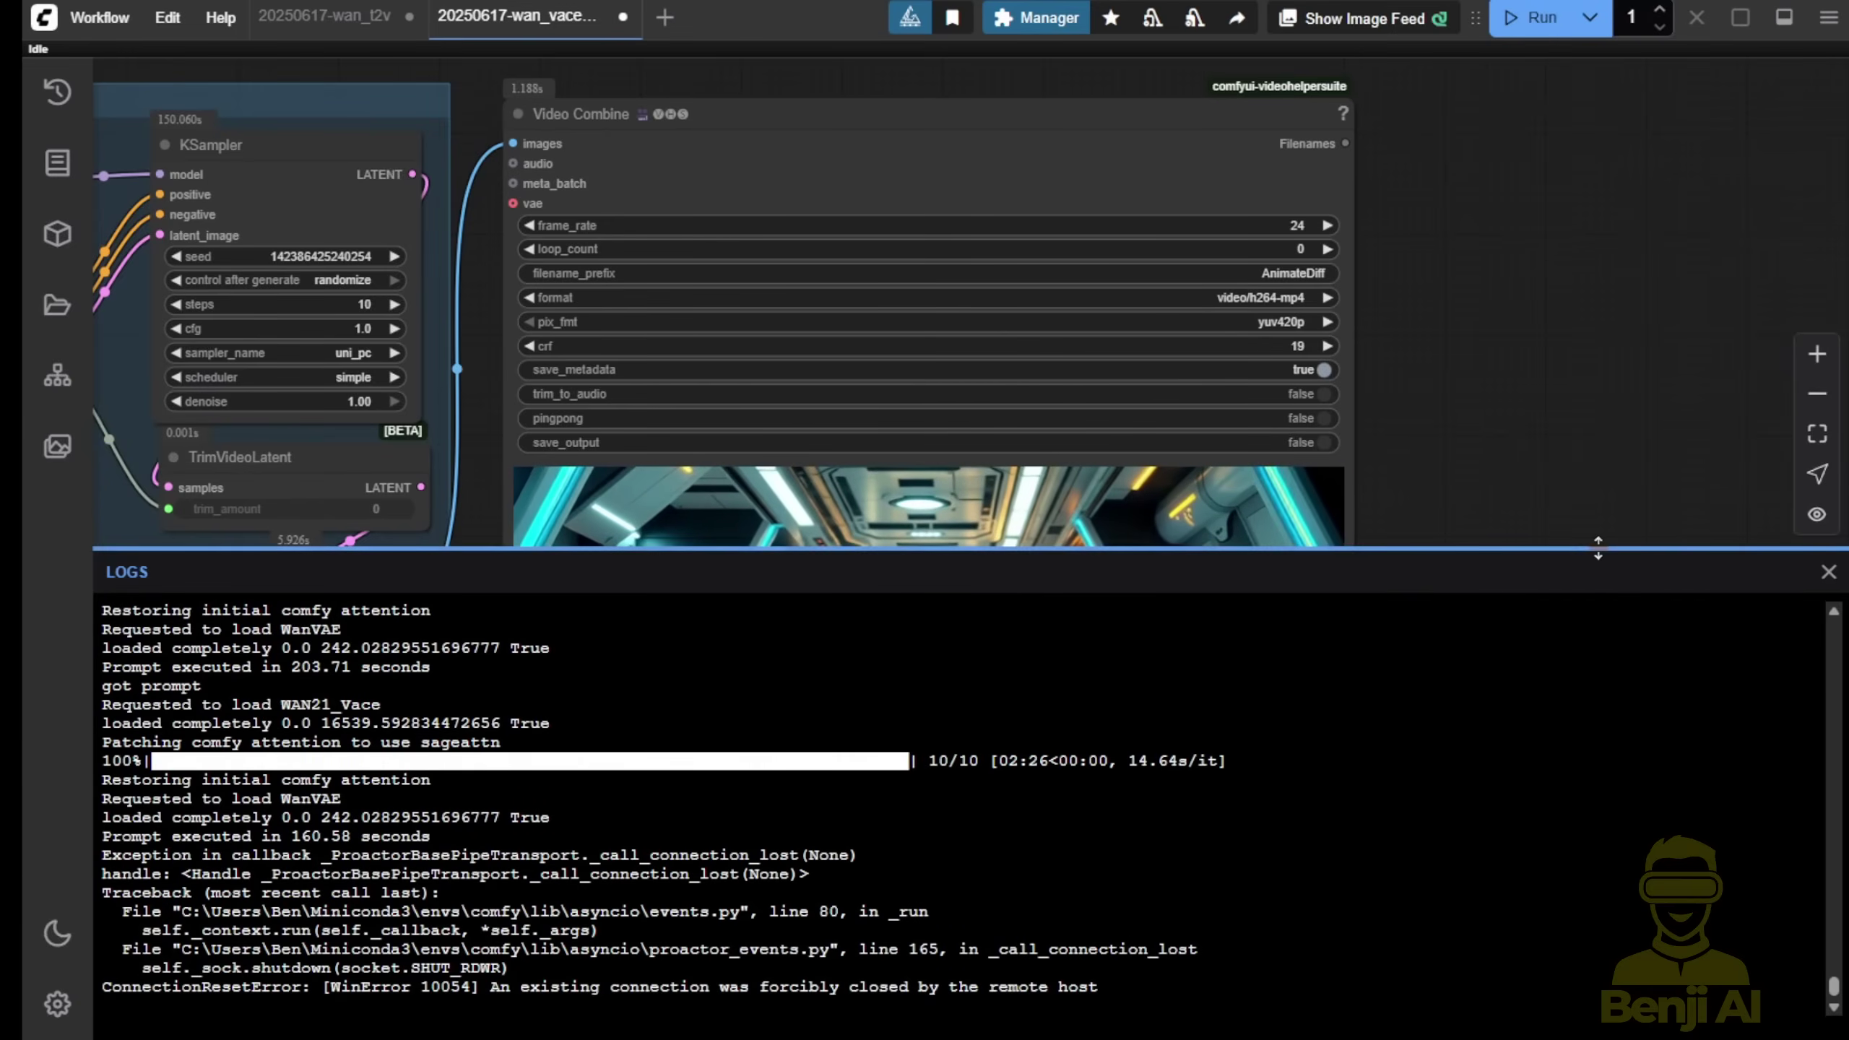
drag(1600, 547, 1591, 384)
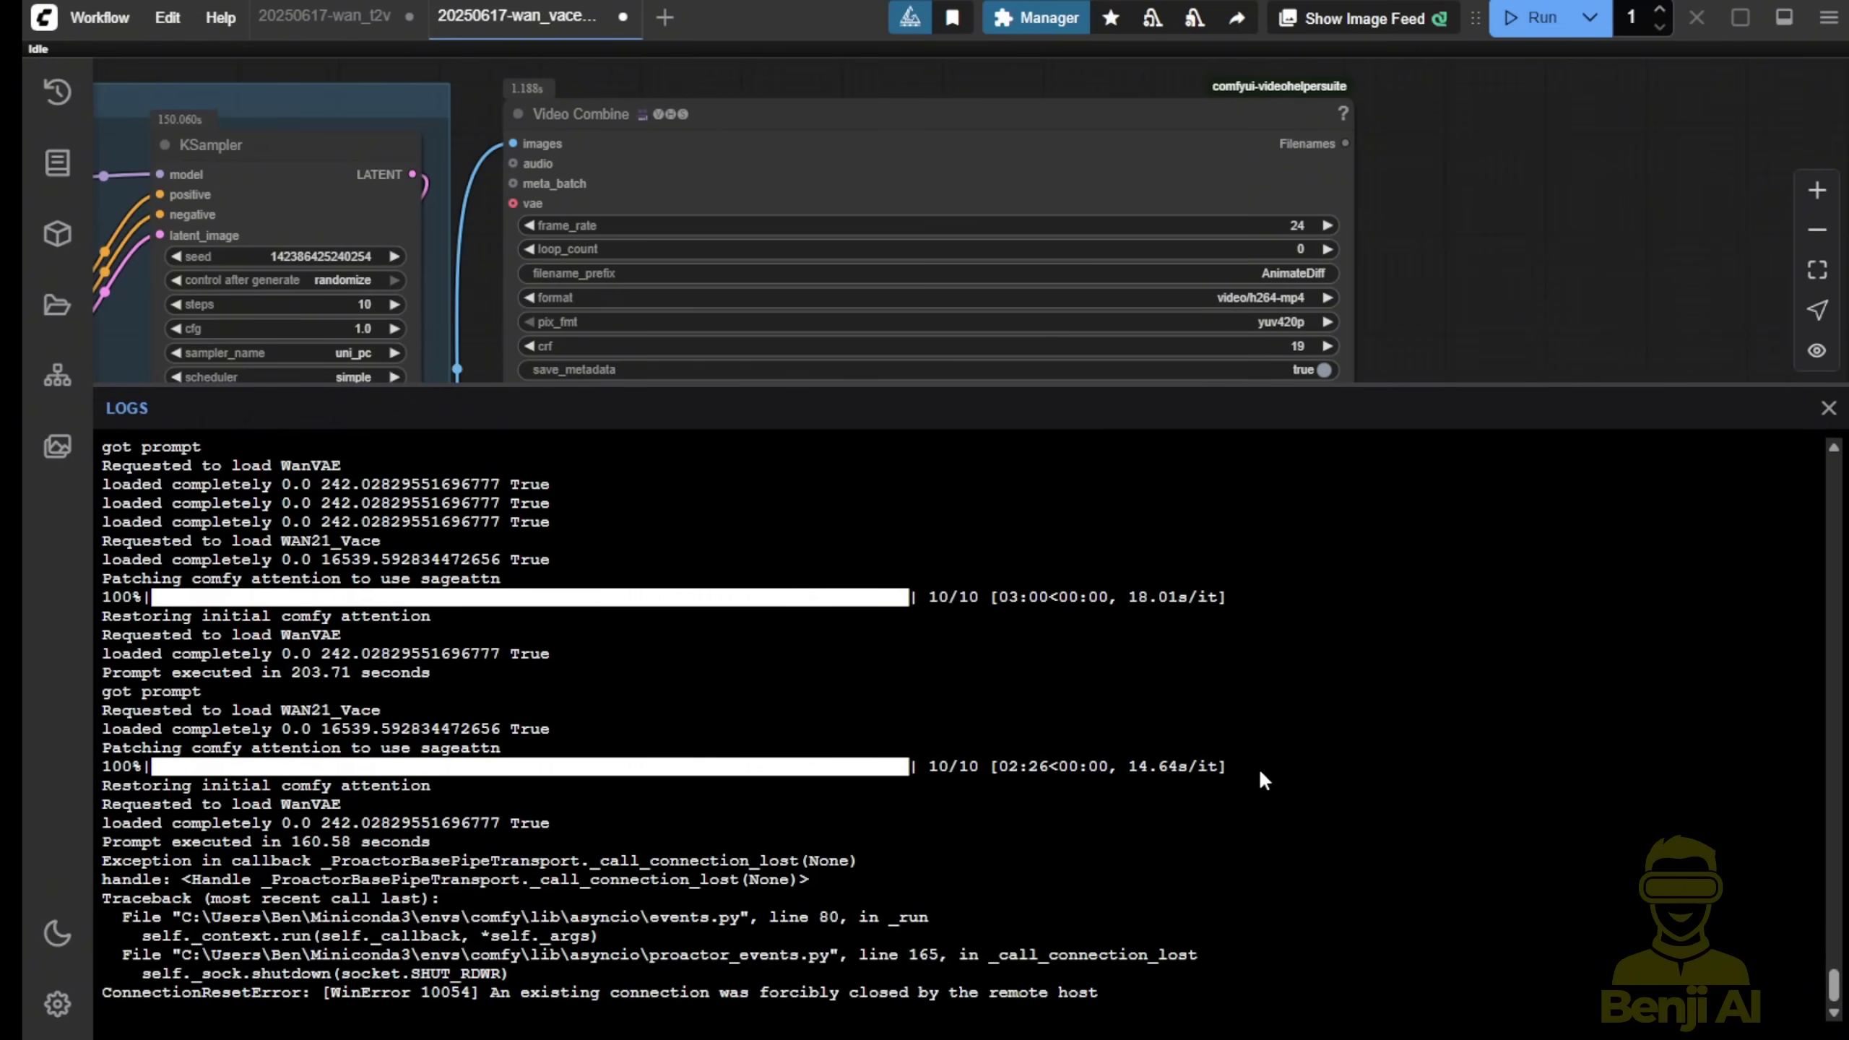
drag(1237, 766, 941, 776)
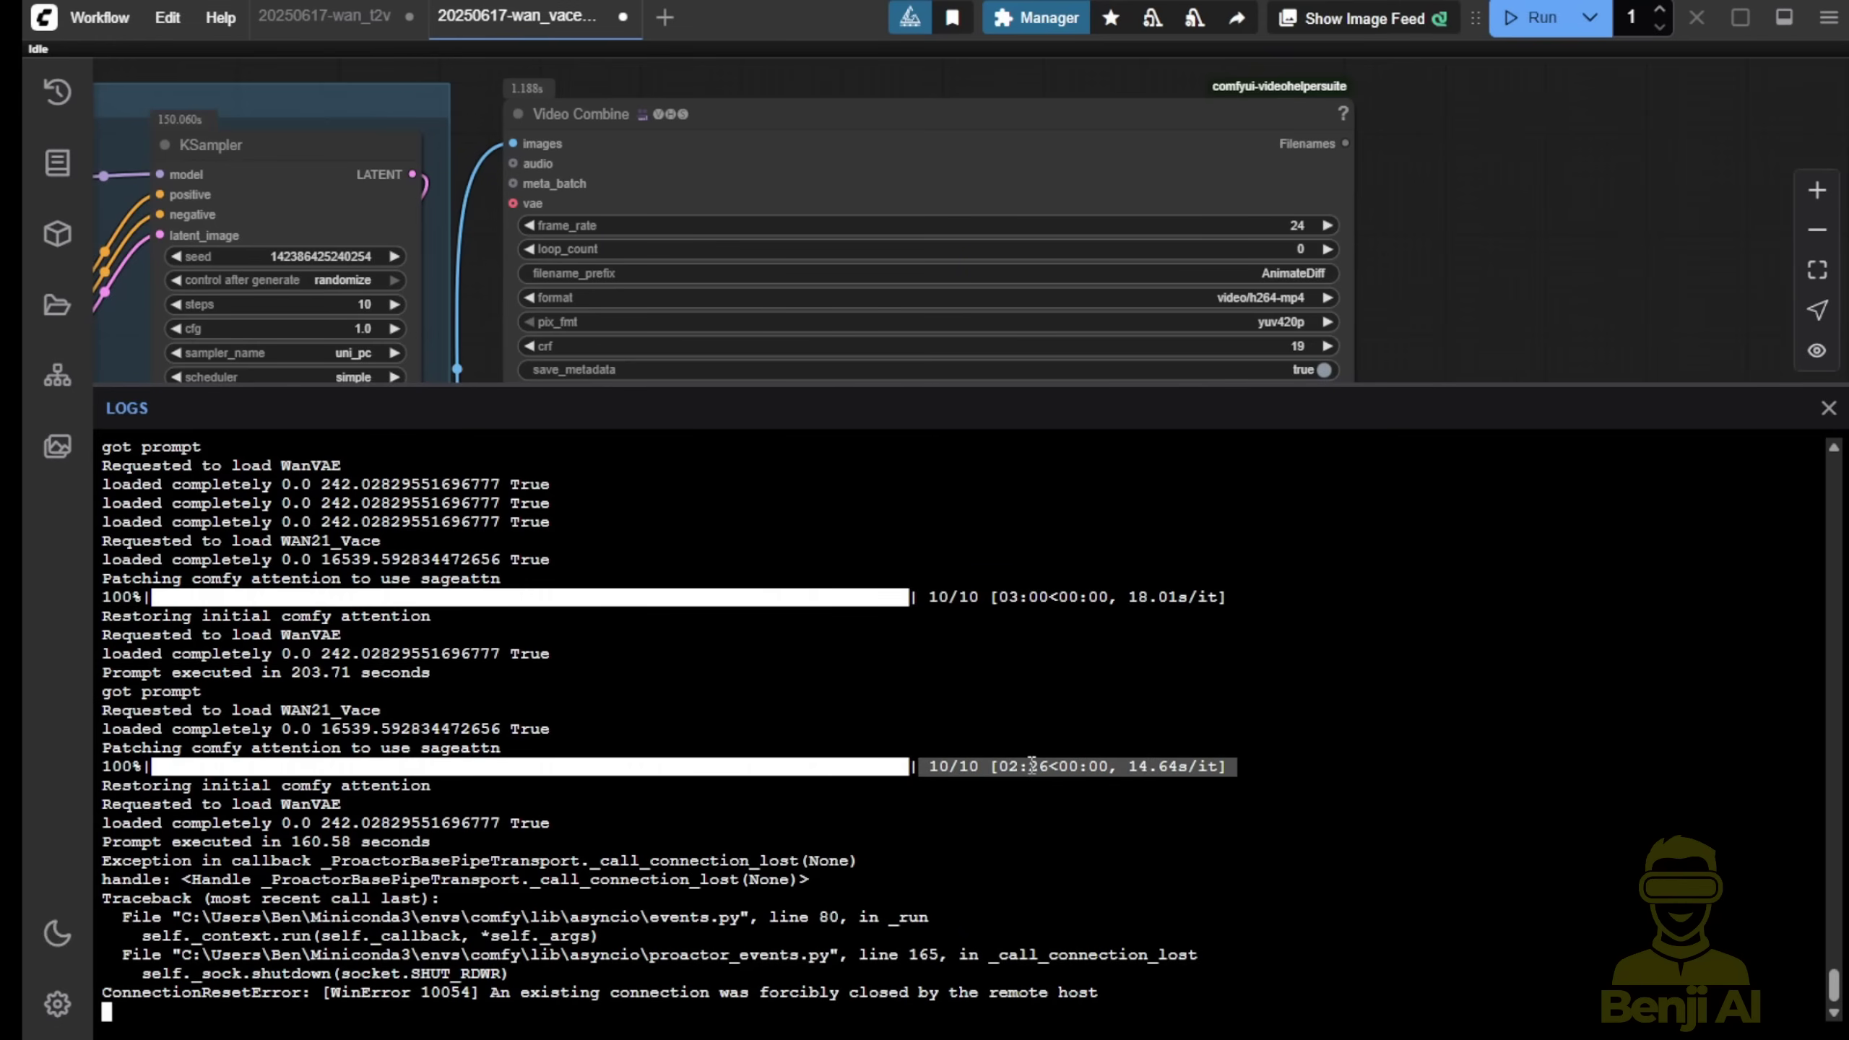
Step: Close the logs and return to the Sampling group to view the video
click(1827, 409)
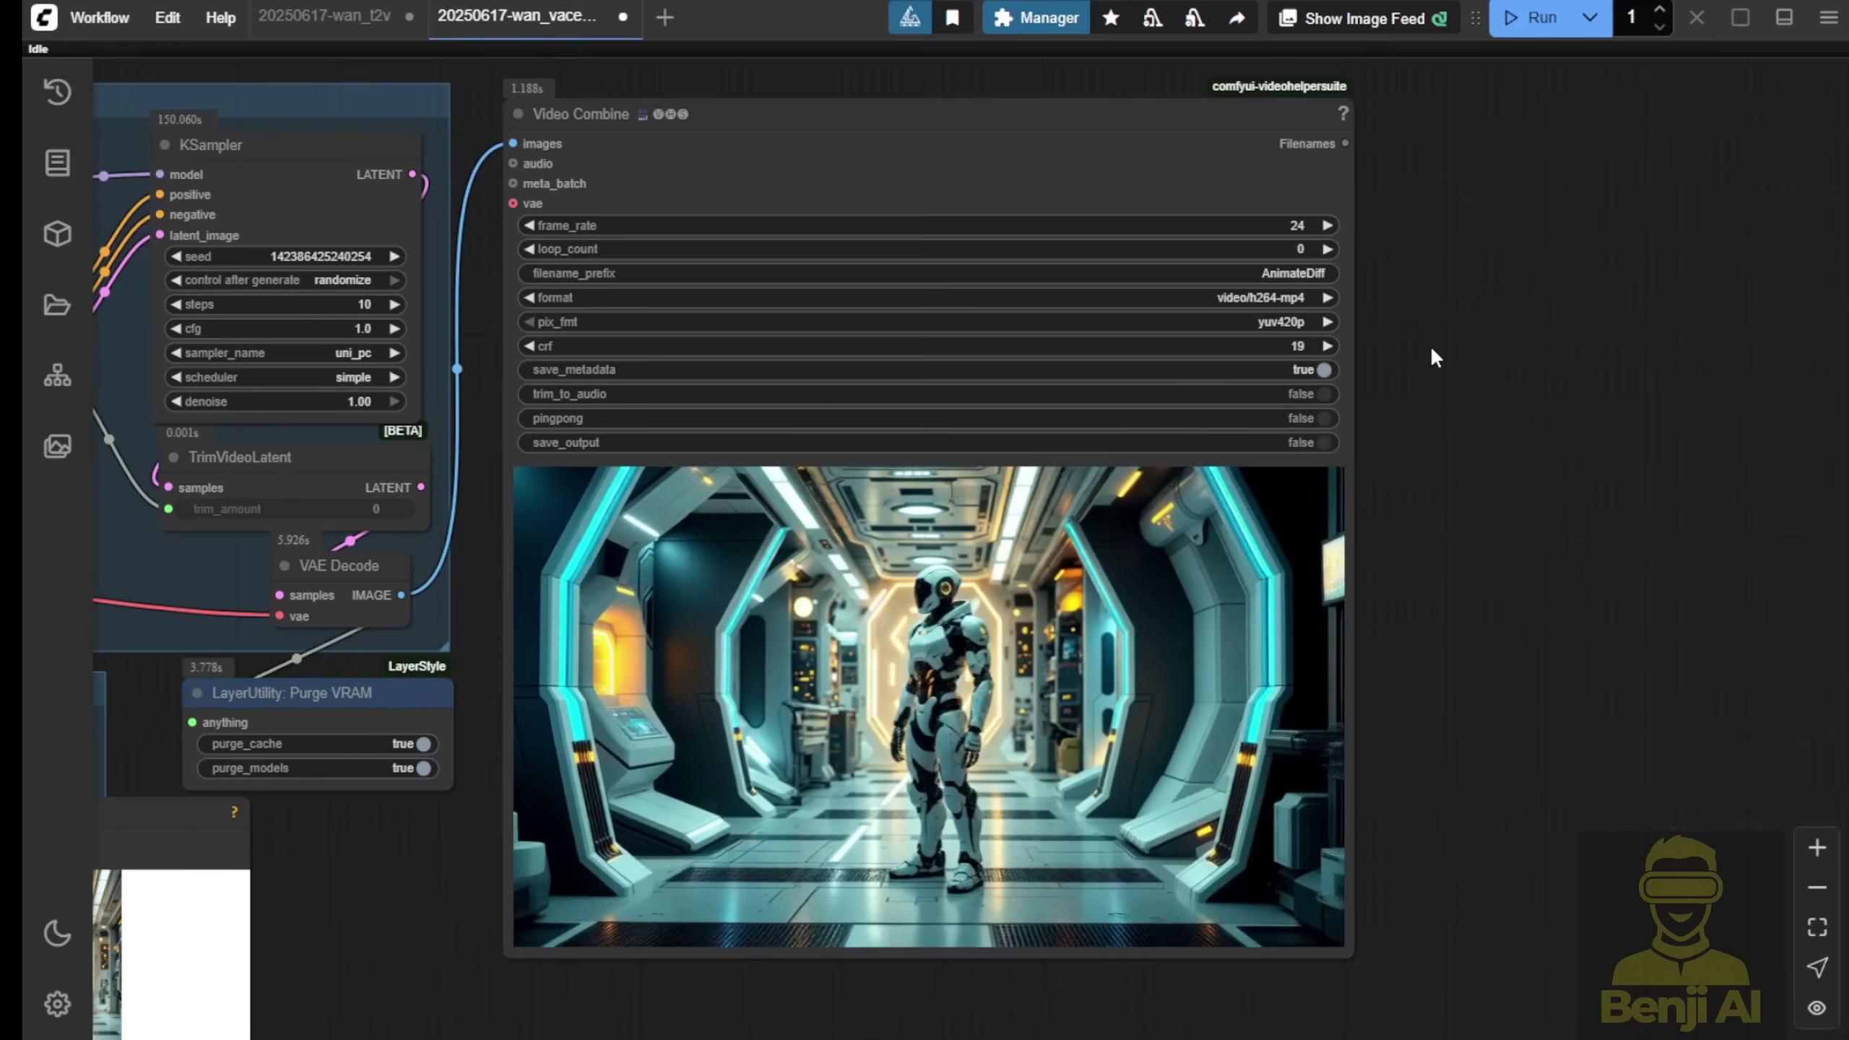
drag(407, 69, 850, 213)
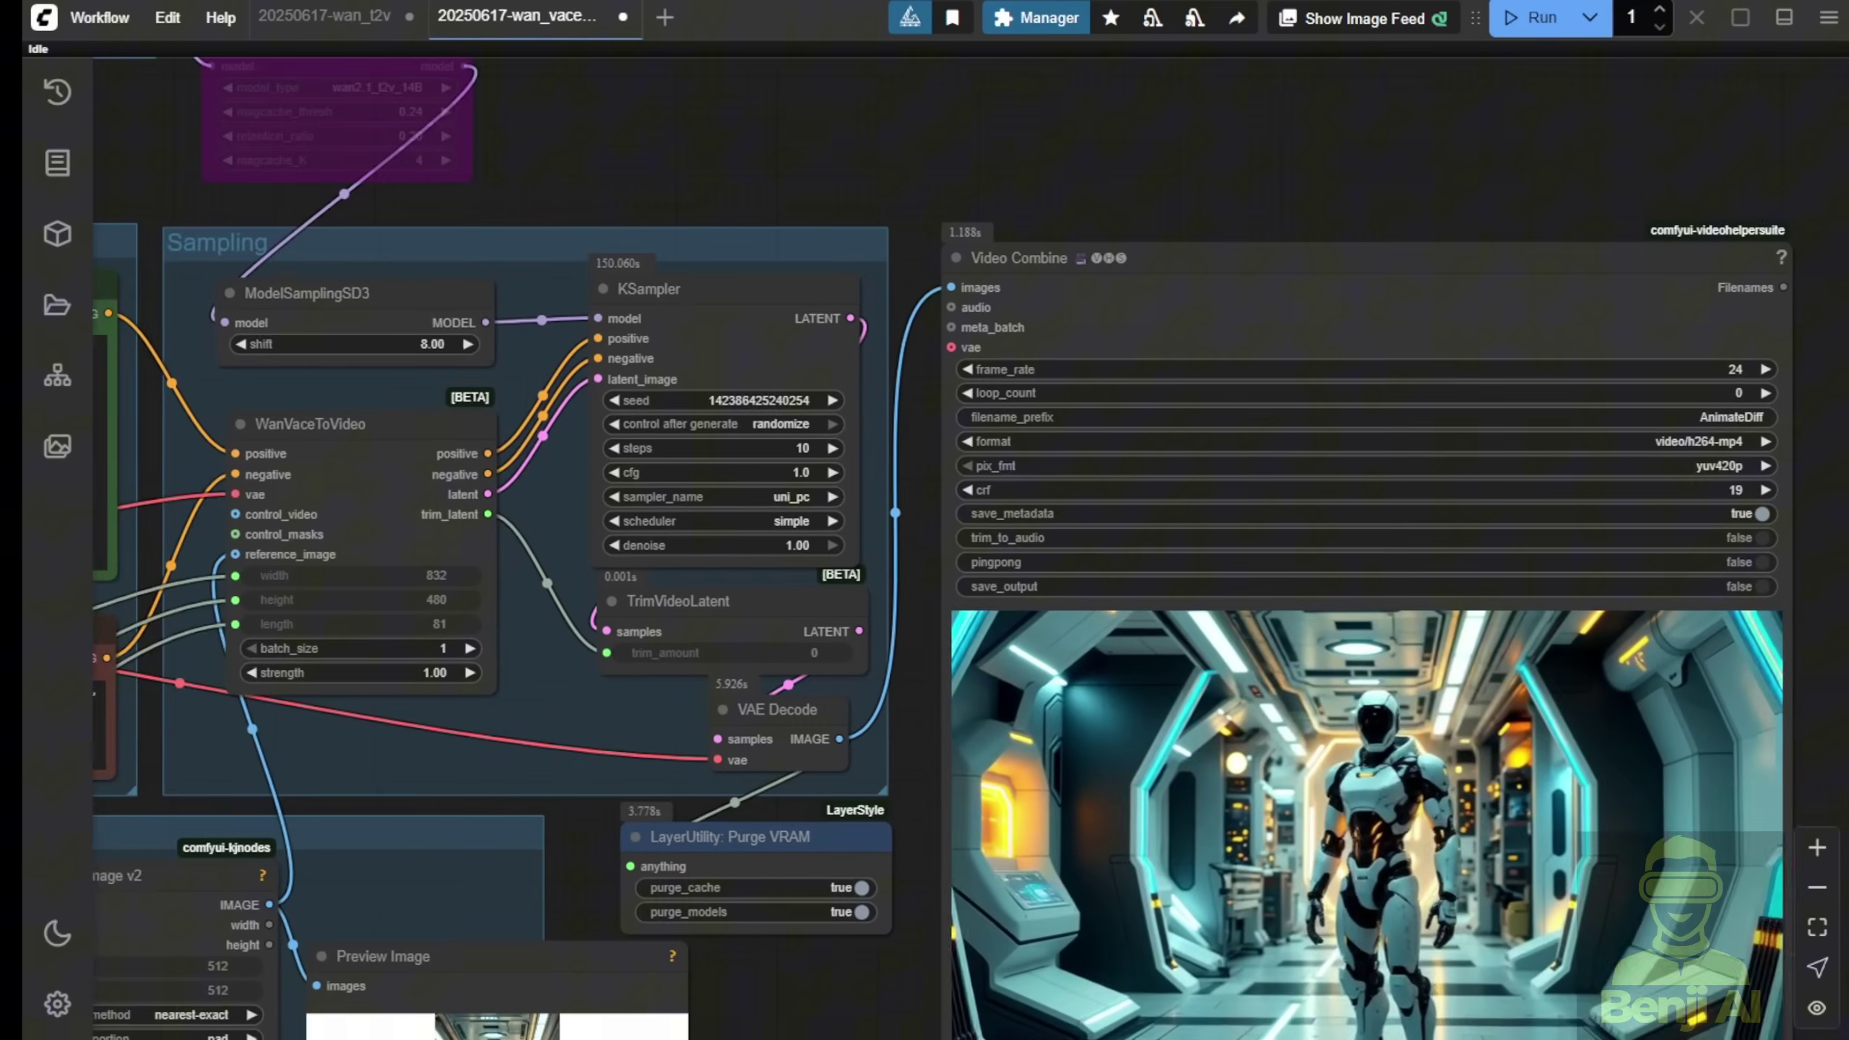
scroll(915, 462, up, 2)
scroll(915, 462, up, 2)
scroll(915, 462, up, 1)
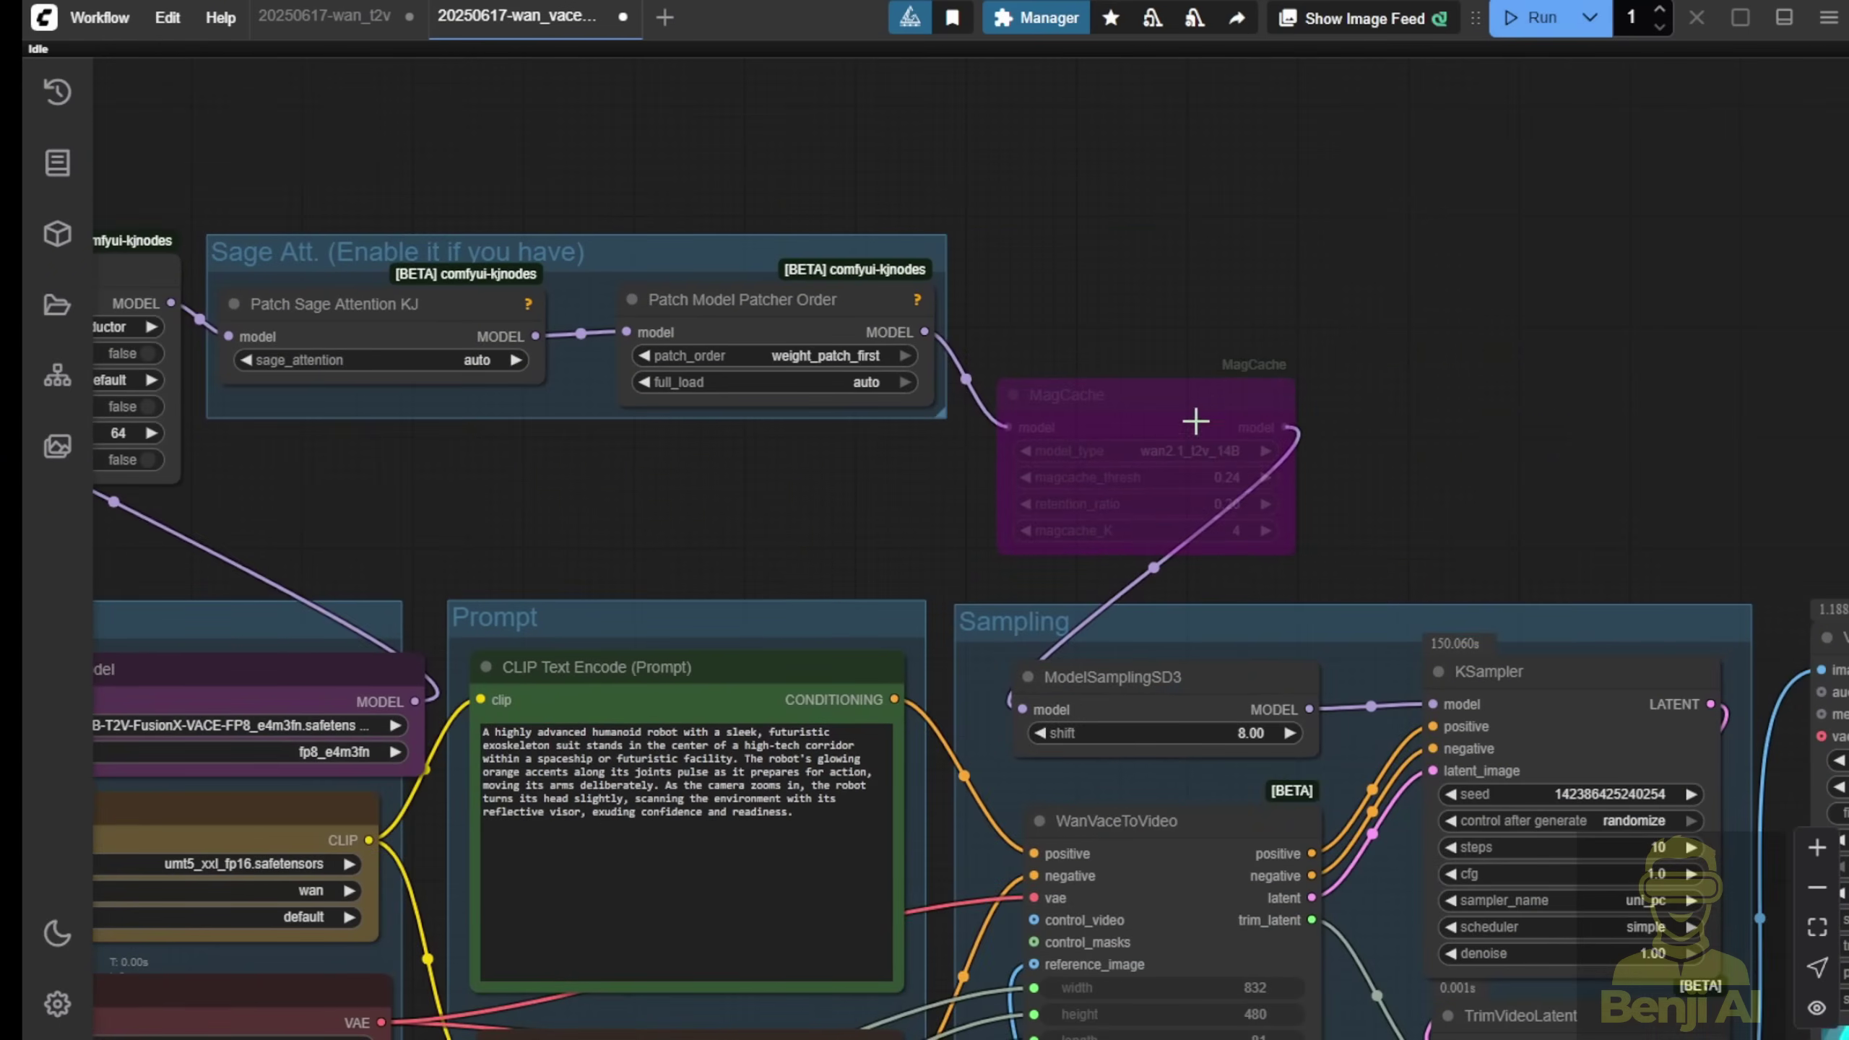
Step: Highlight the earlier 3:00 sampling time, then view the rendered video and 832×480 Preview Image
click(1782, 20)
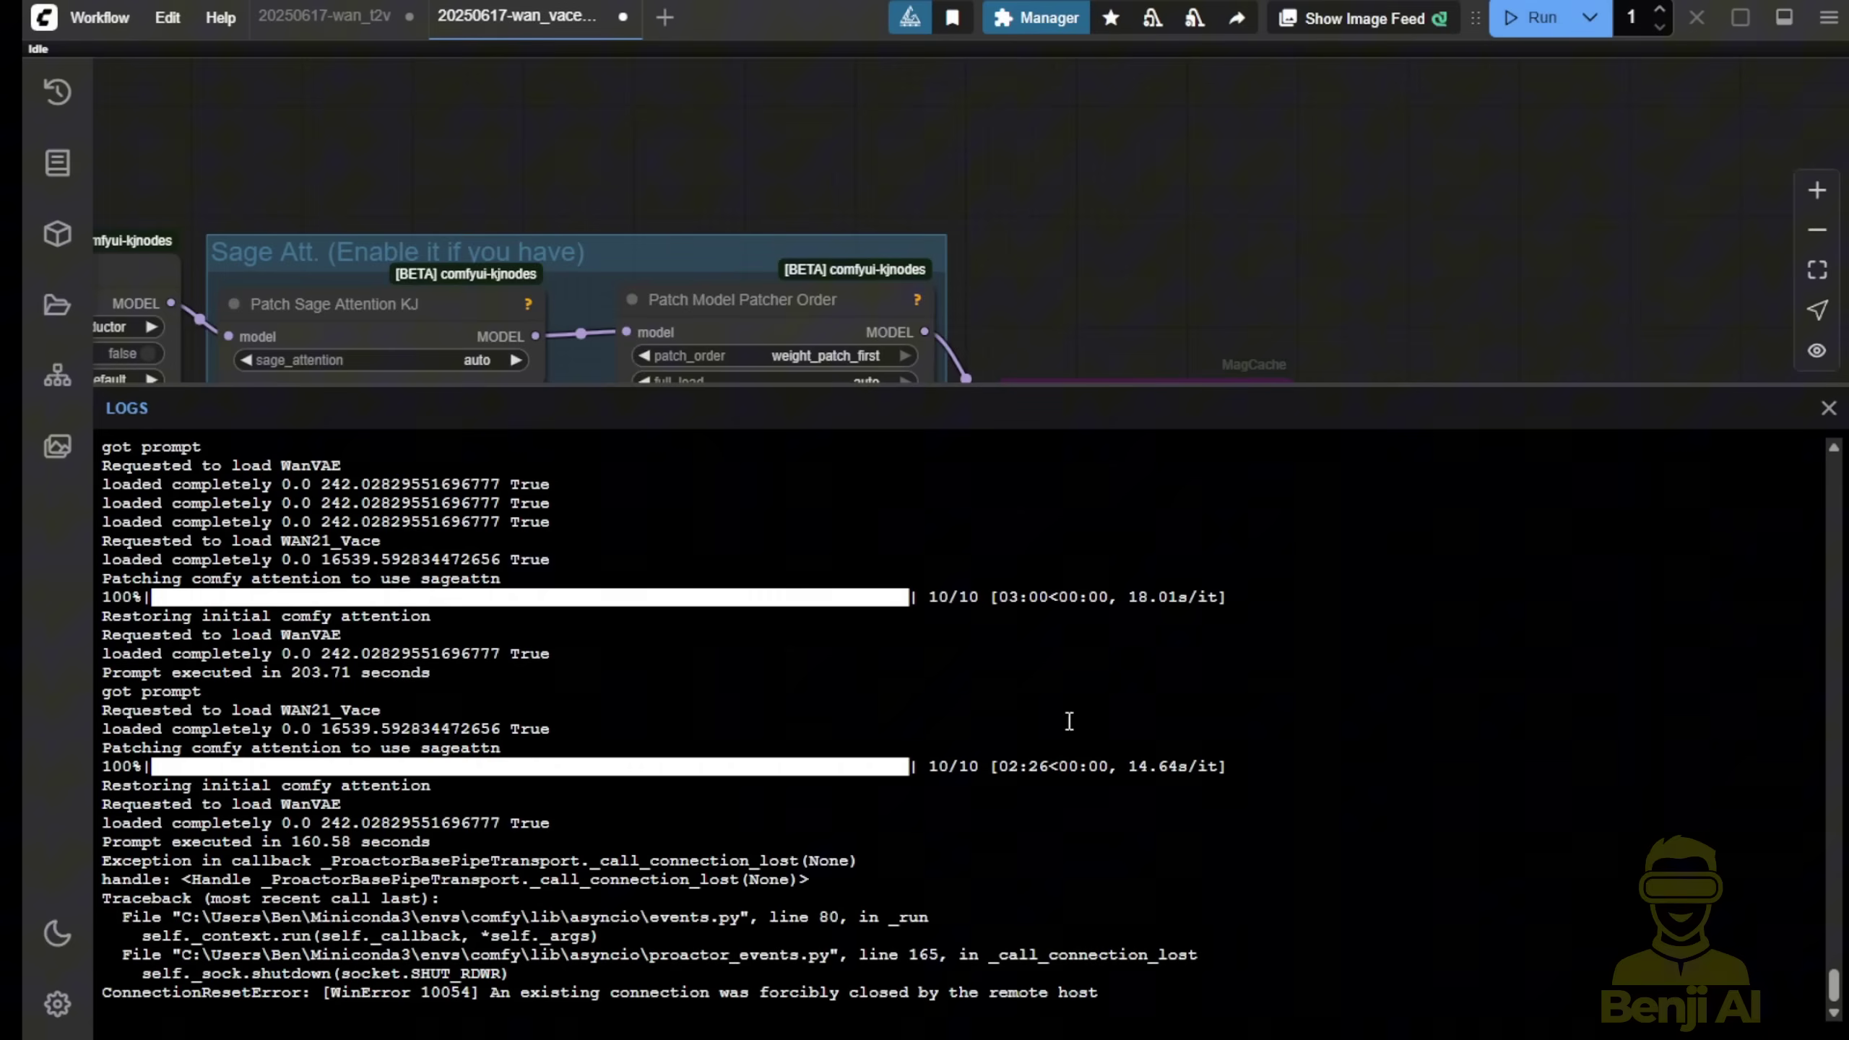
drag(1007, 596, 1083, 597)
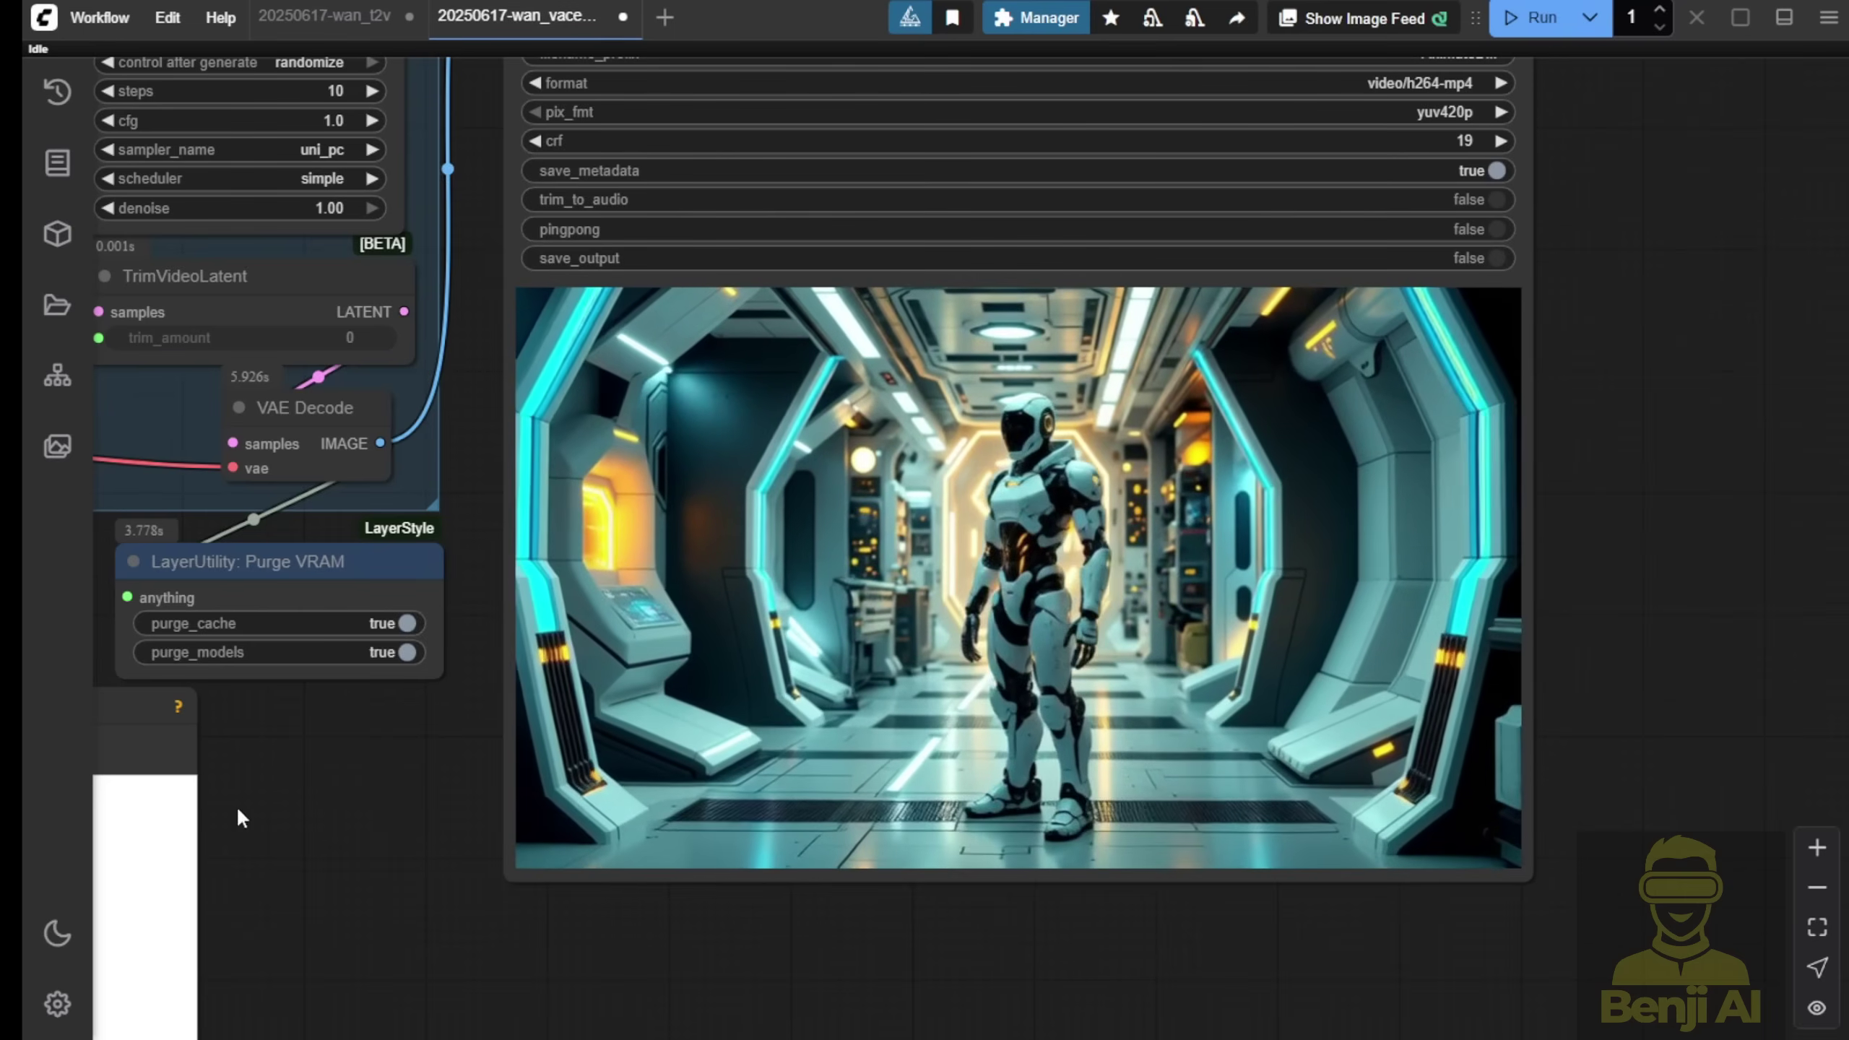
drag(237, 806, 817, 693)
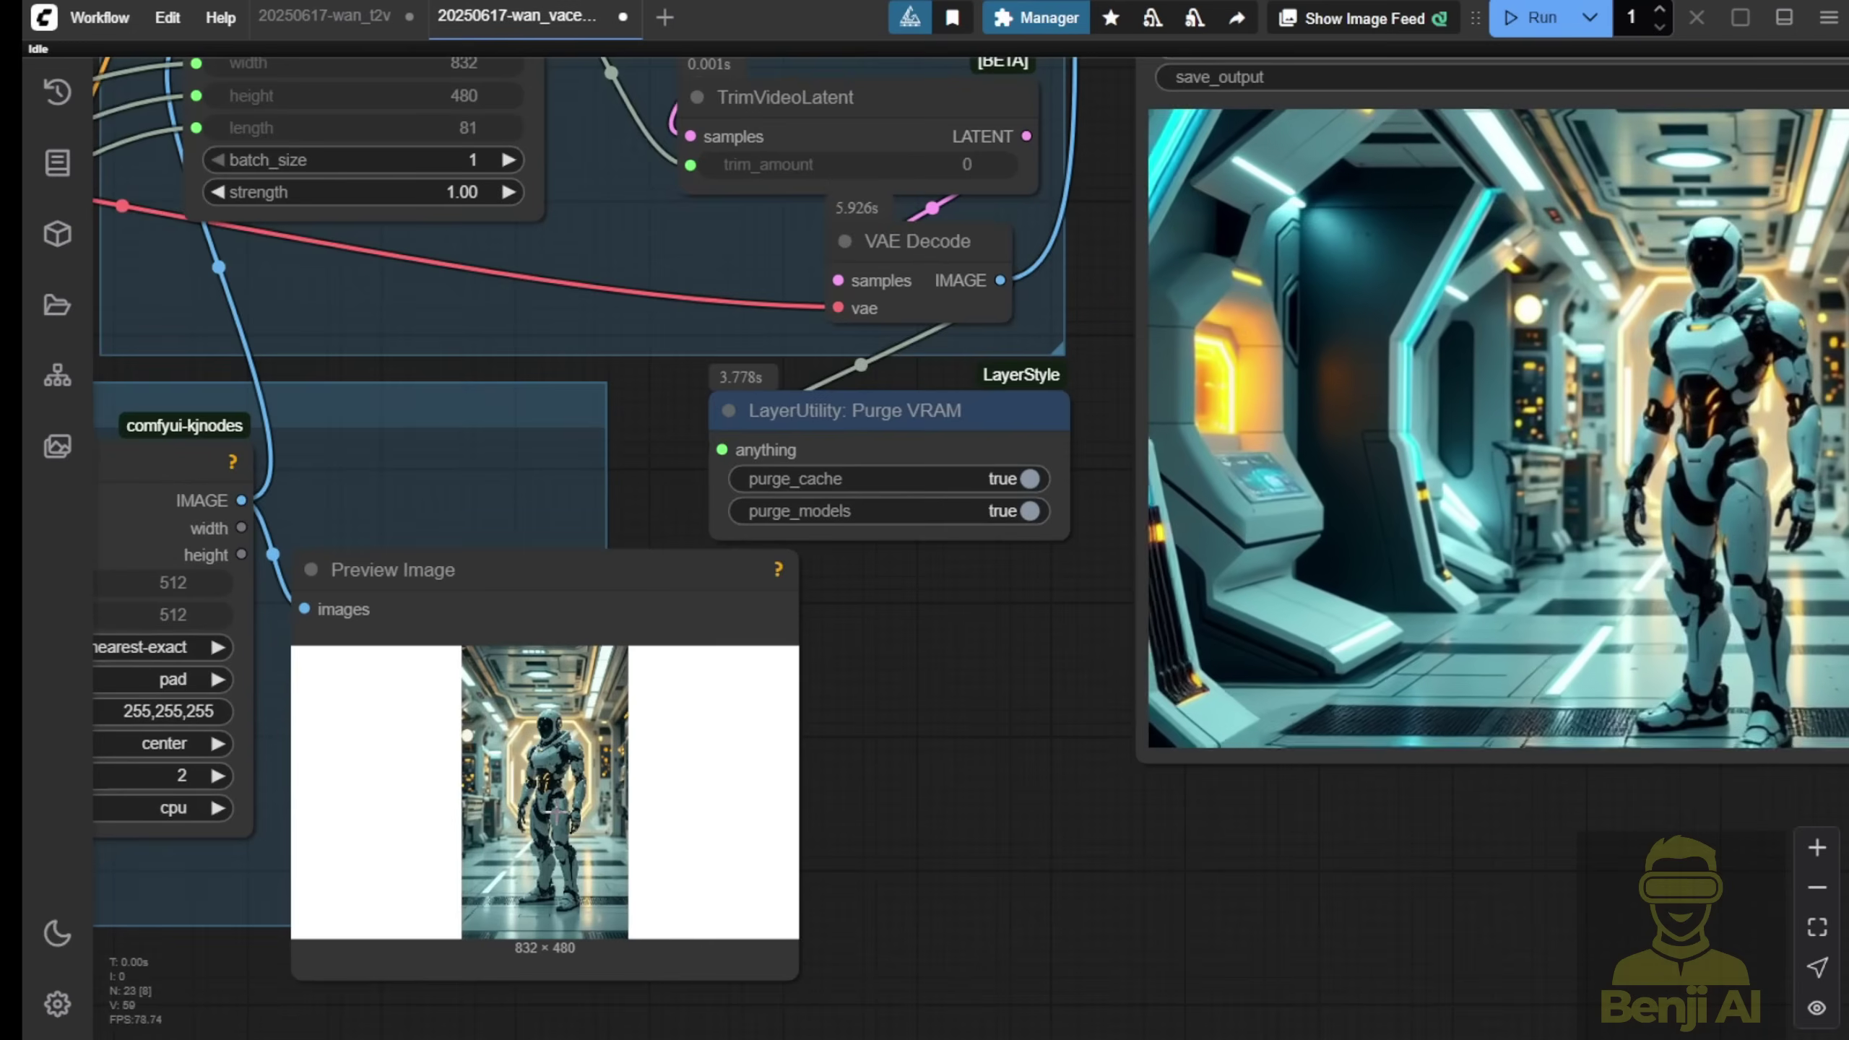
scroll(697, 720, up, 4)
drag(1007, 768, 1257, 630)
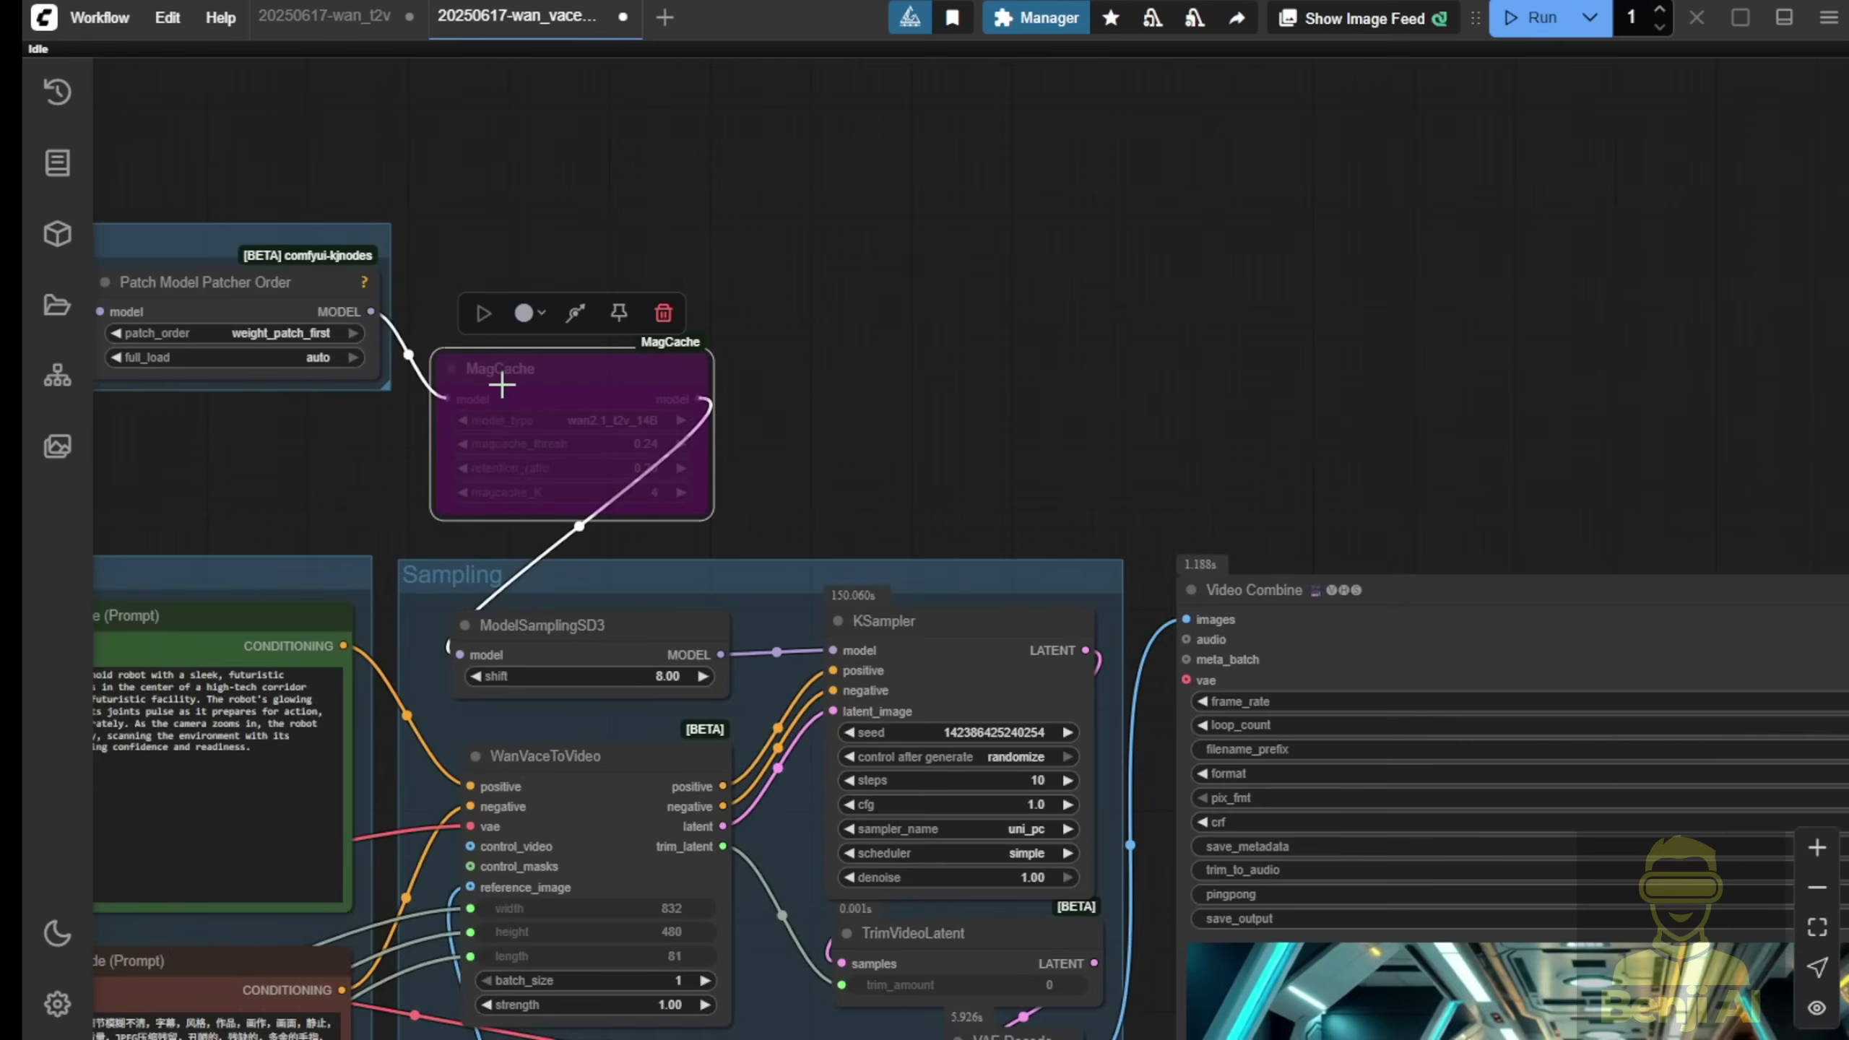
Step: Un-bypass the MagCache node so it is enabled again
scroll(502, 386, up, 3)
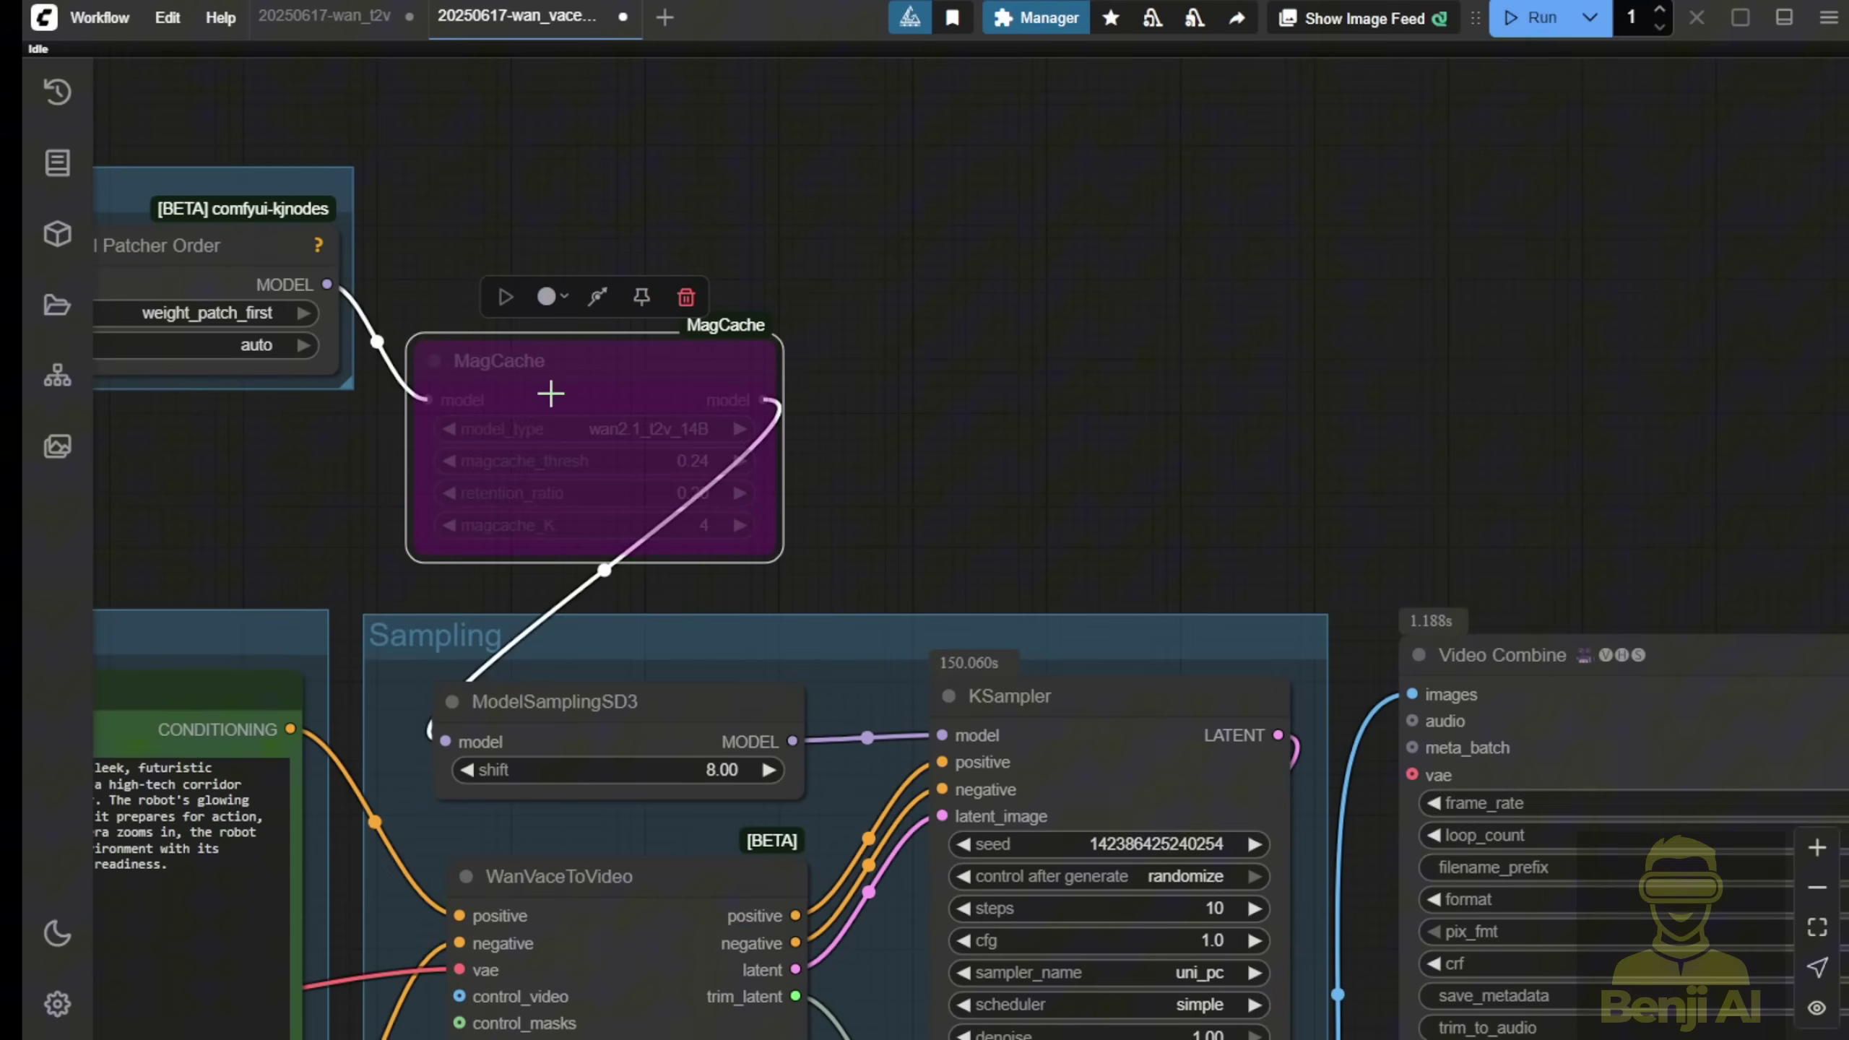
right_click(595, 348)
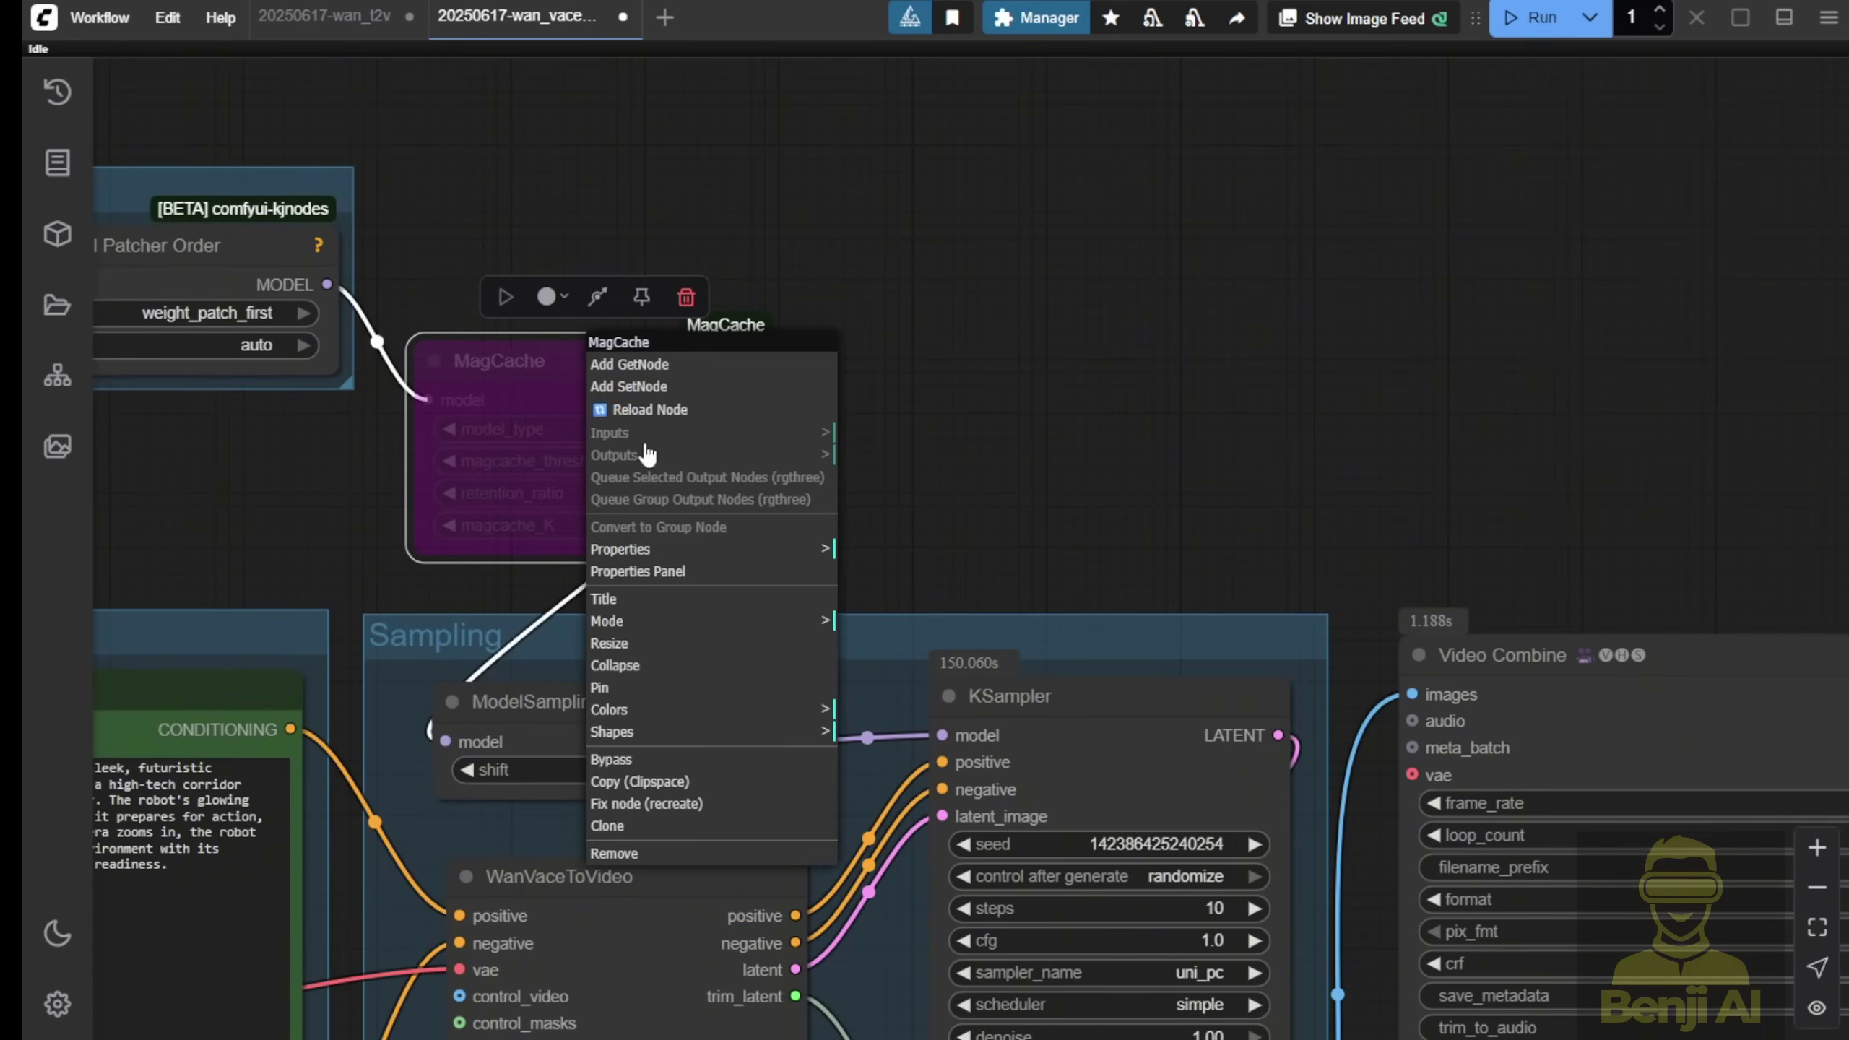
click(702, 760)
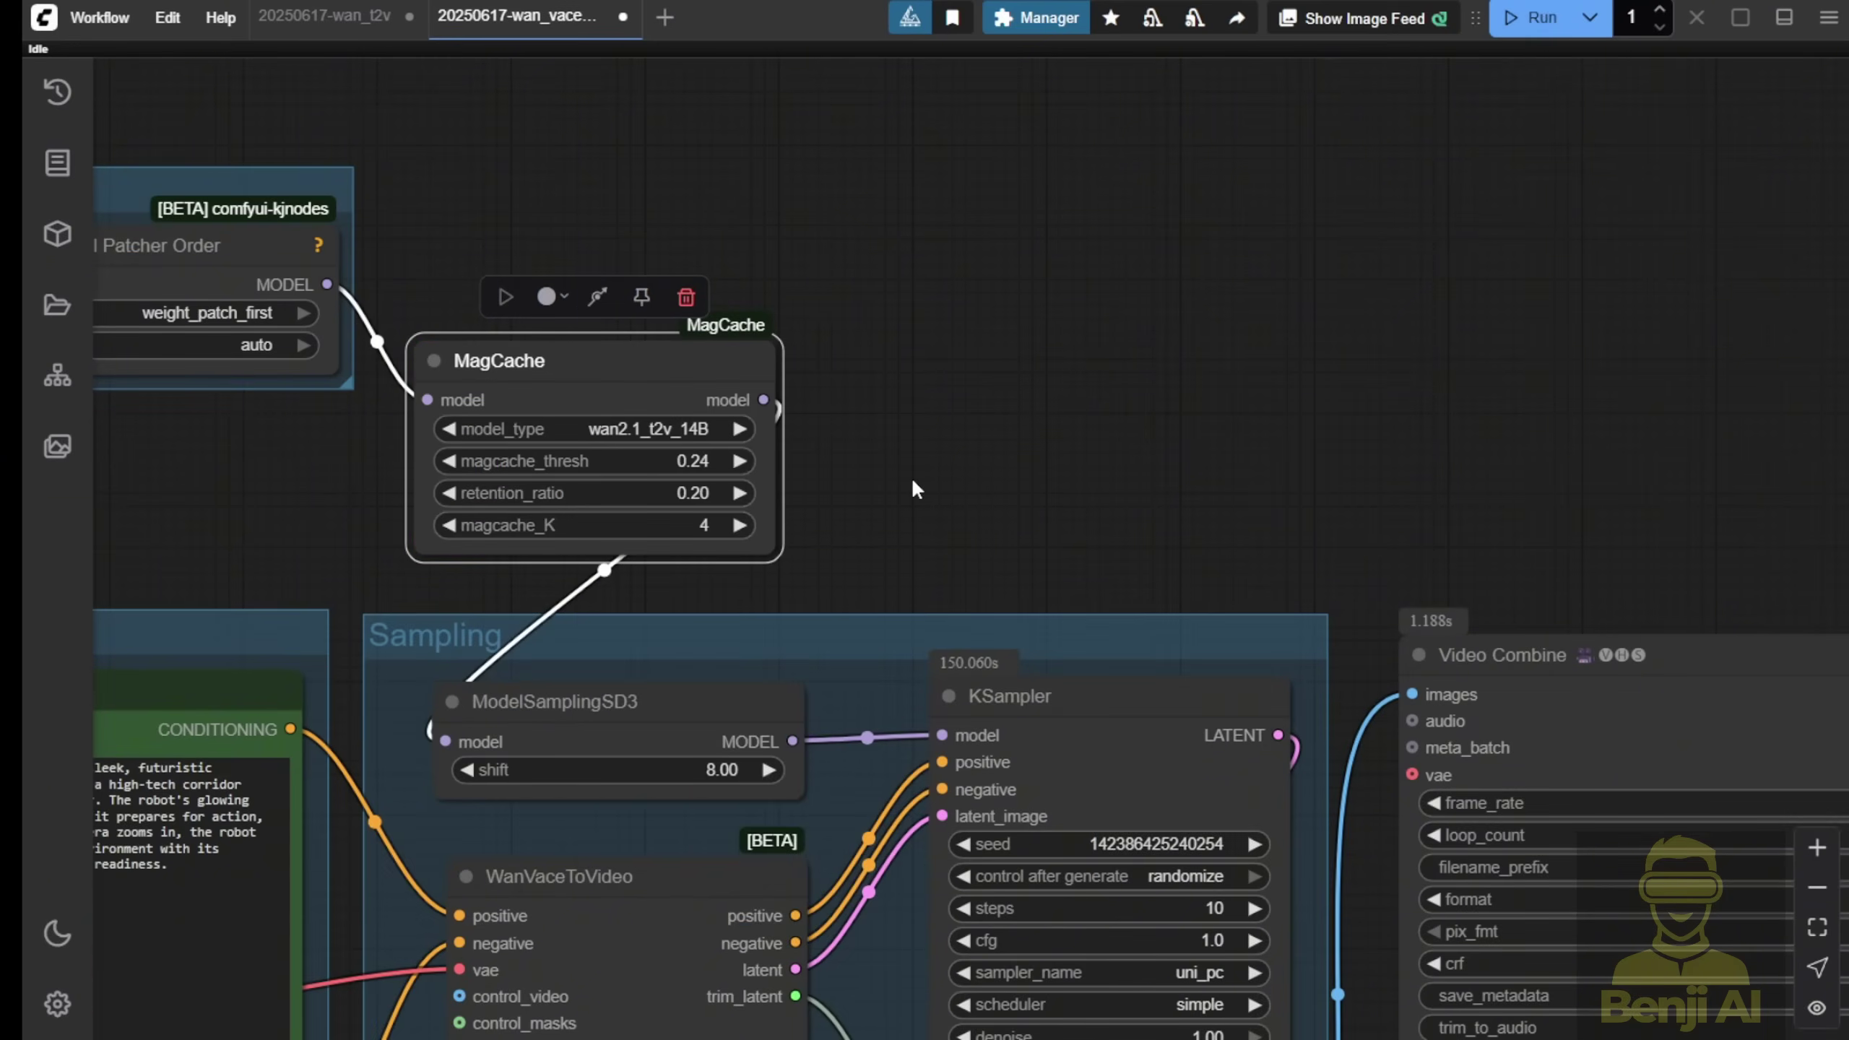
Step: Feed Patcher Order's MODEL directly into ModelSamplingSD3, then move and enlarge the disconnected MagCache node
drag(427, 400, 446, 741)
drag(598, 383, 969, 233)
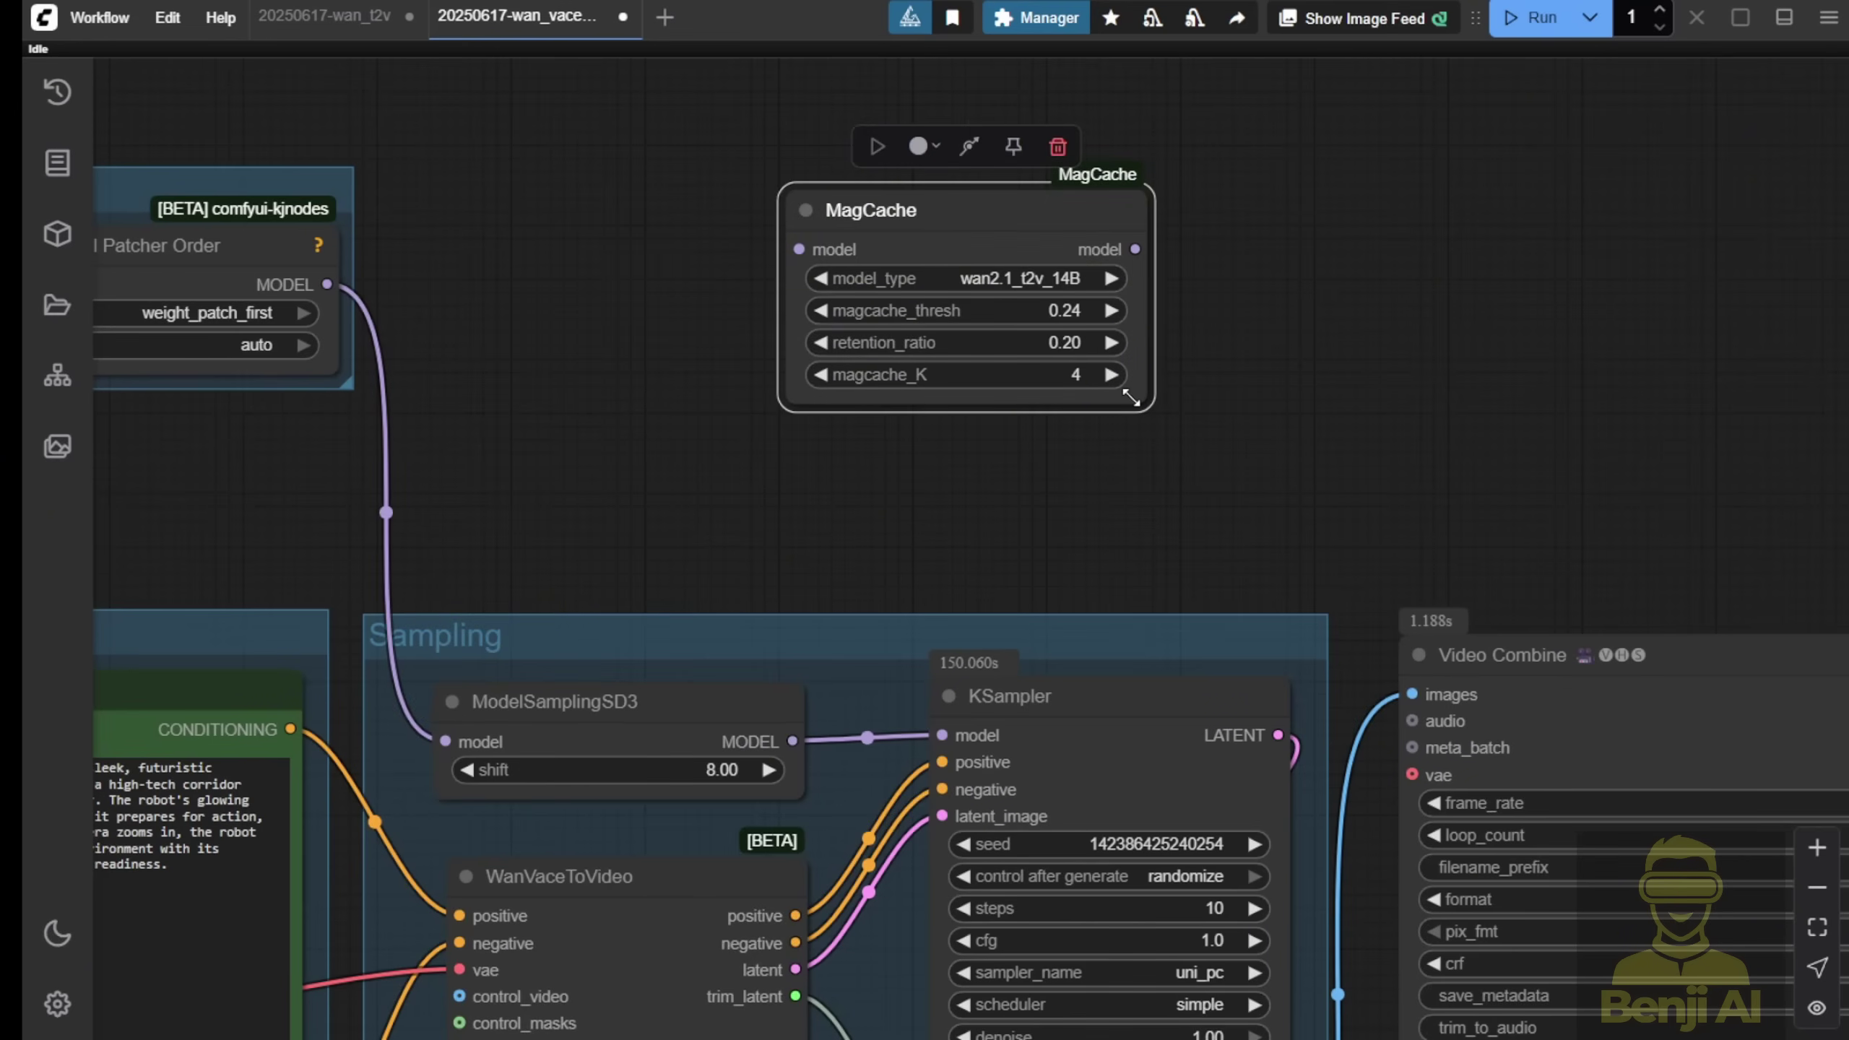
mouse_move(1139, 400)
mouse_down()
mouse_move(1232, 429)
mouse_move(1201, 409)
mouse_up()
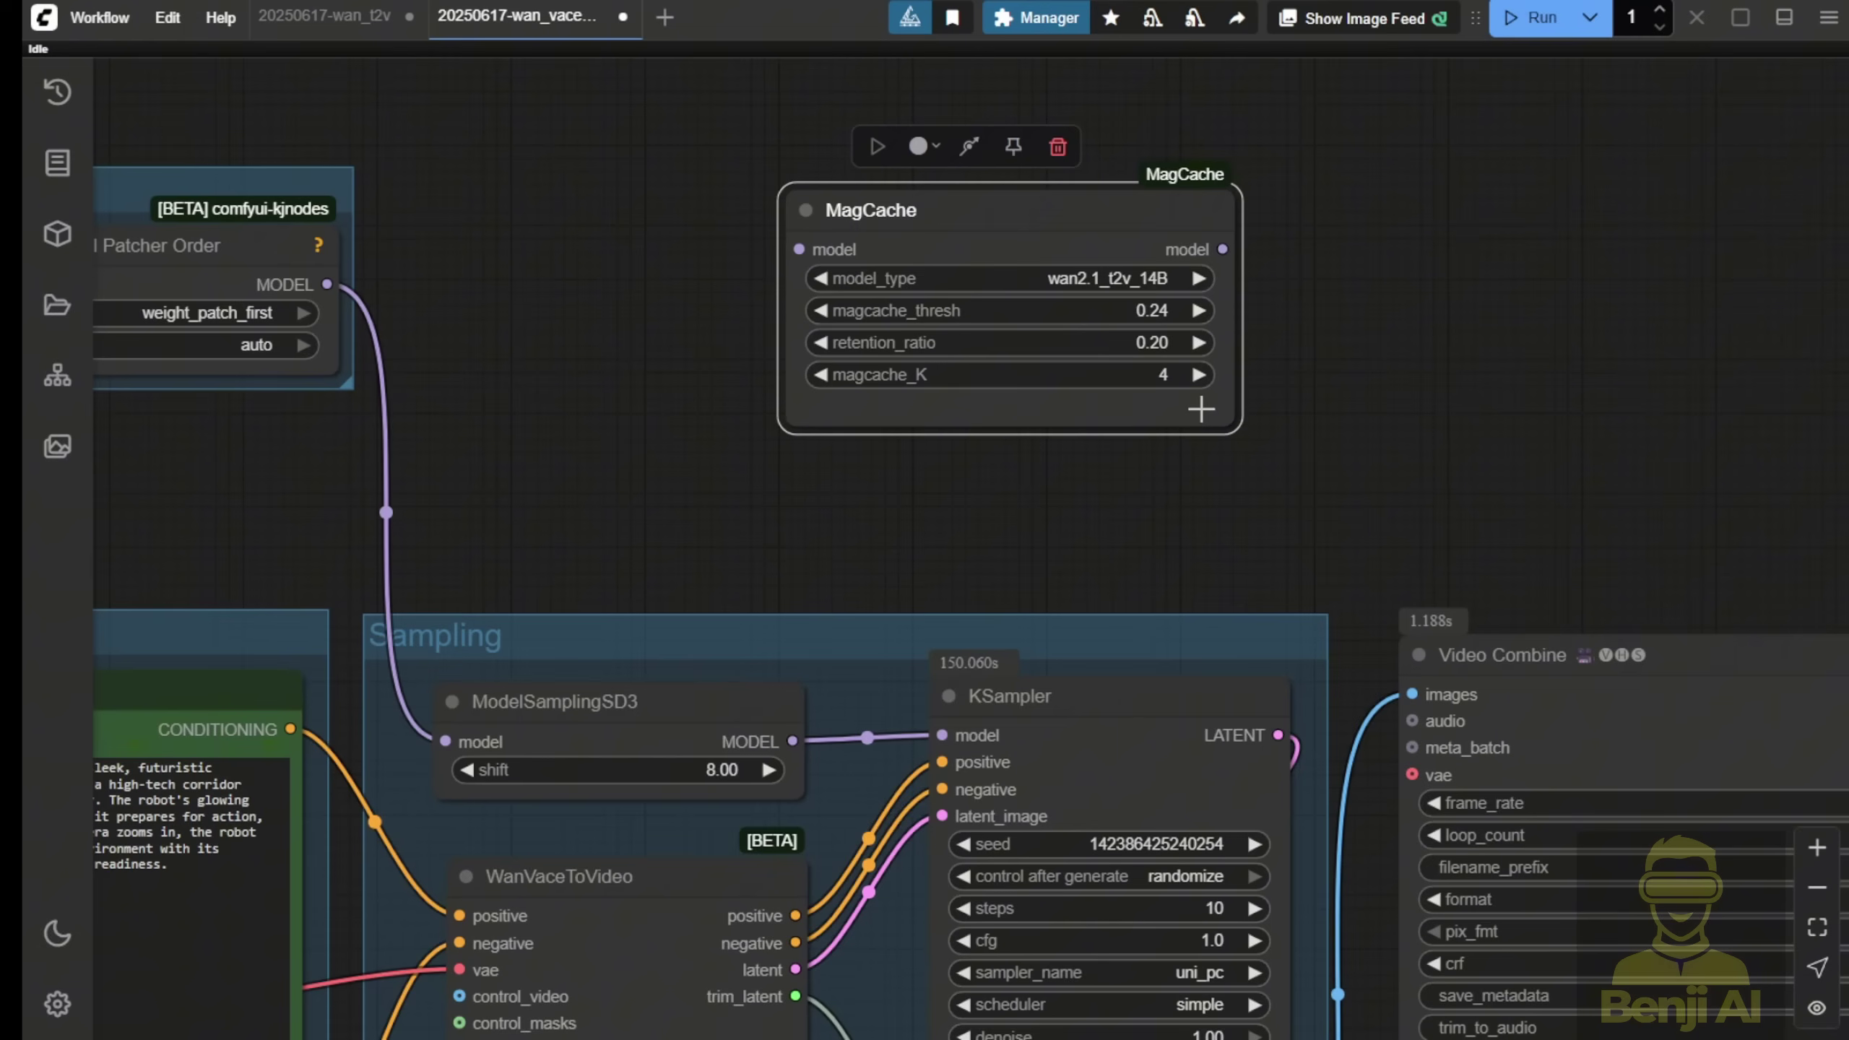